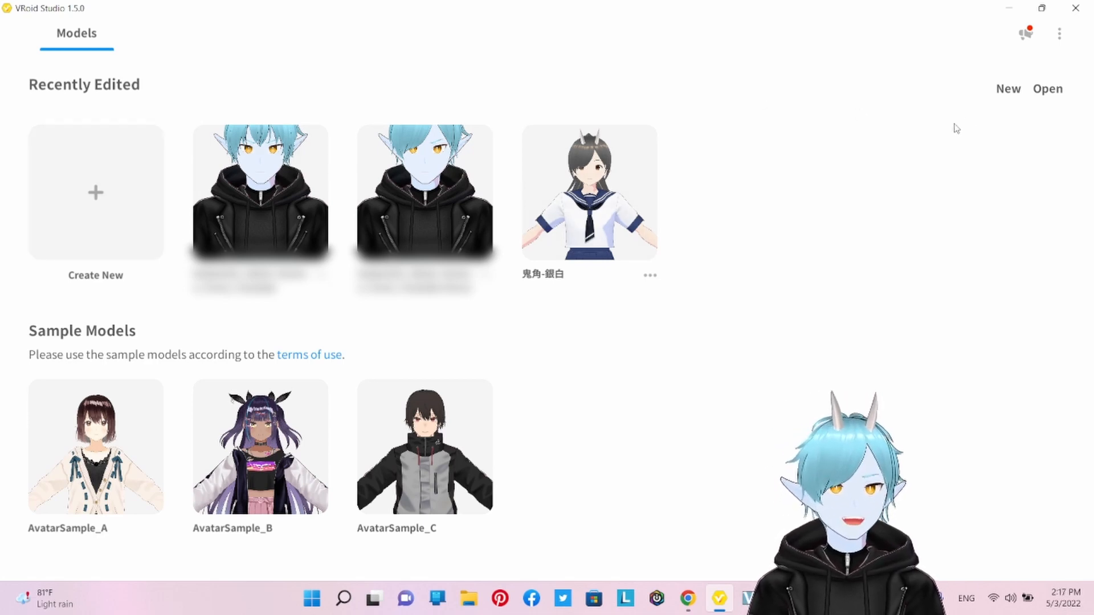
Create a new character model from the Masc base.
click(1009, 90)
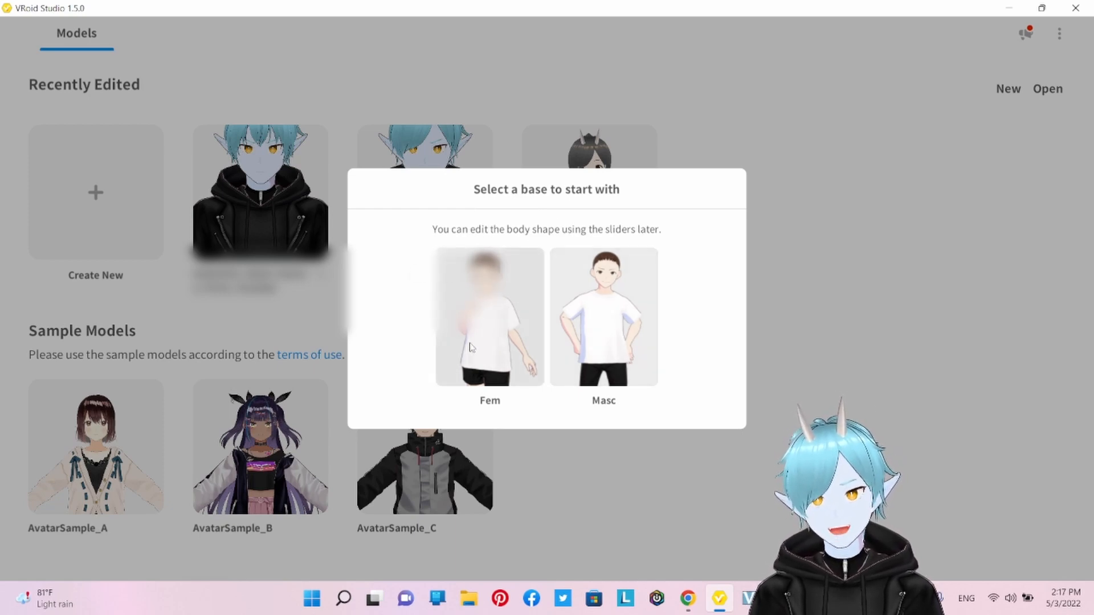
click(606, 314)
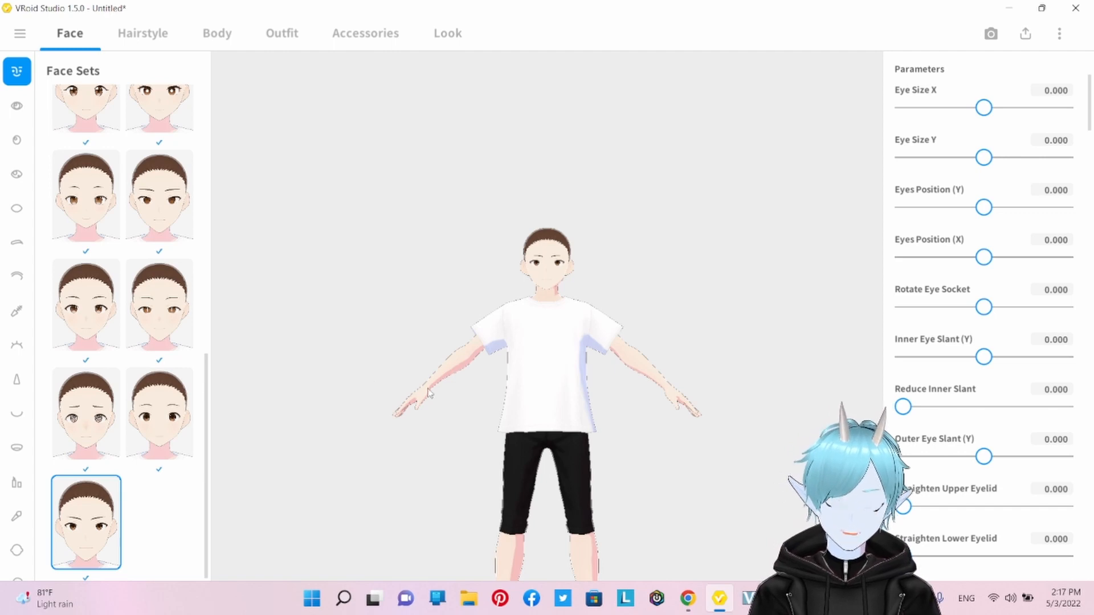
Examine the new base model from several angles and distances, from the head down to the shoes.
drag(545, 373, 748, 376)
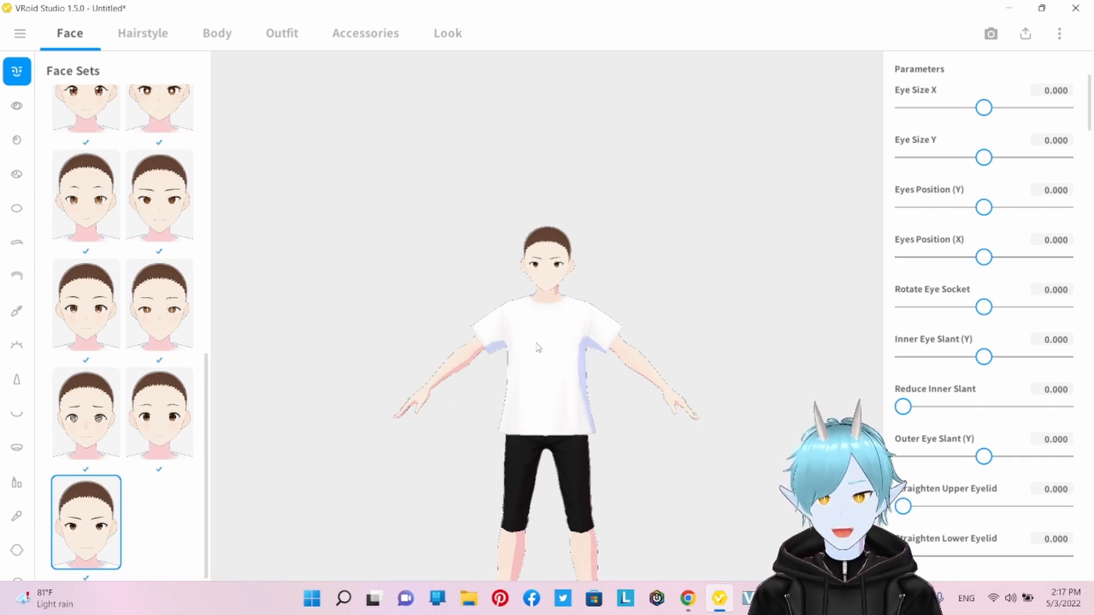
right_drag(534, 341, 706, 345)
right_drag(529, 362, 566, 366)
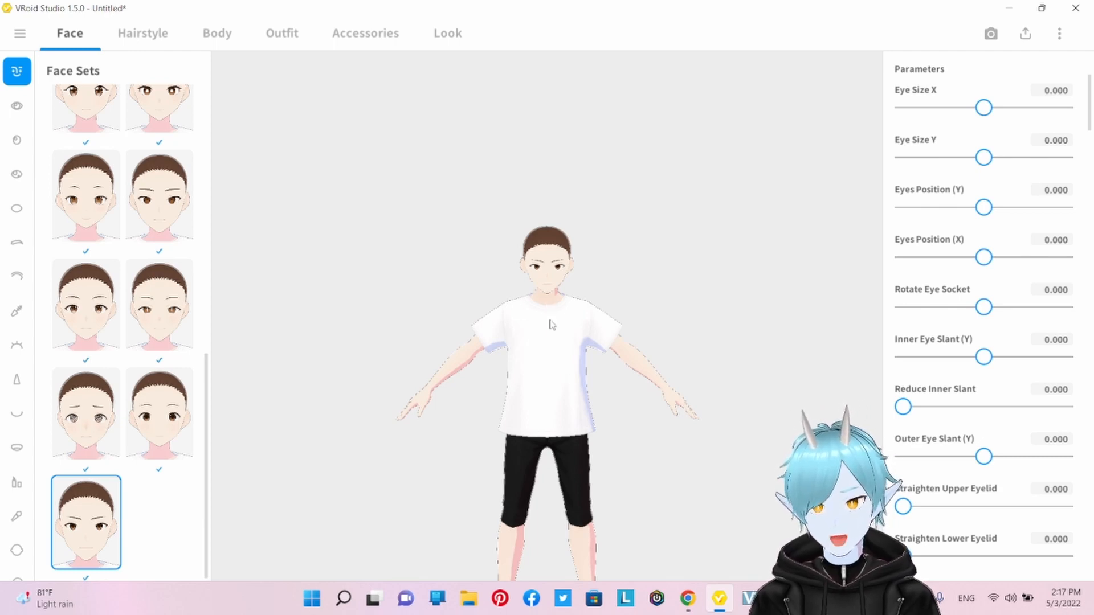
scroll(551, 342, up, 5)
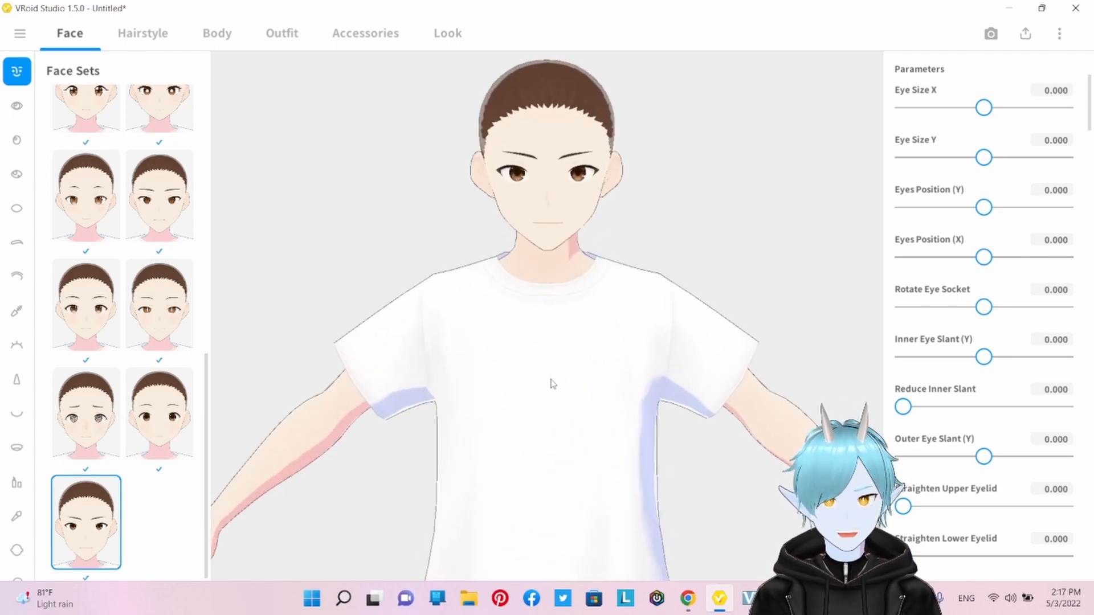
right_drag(551, 384, 693, 353)
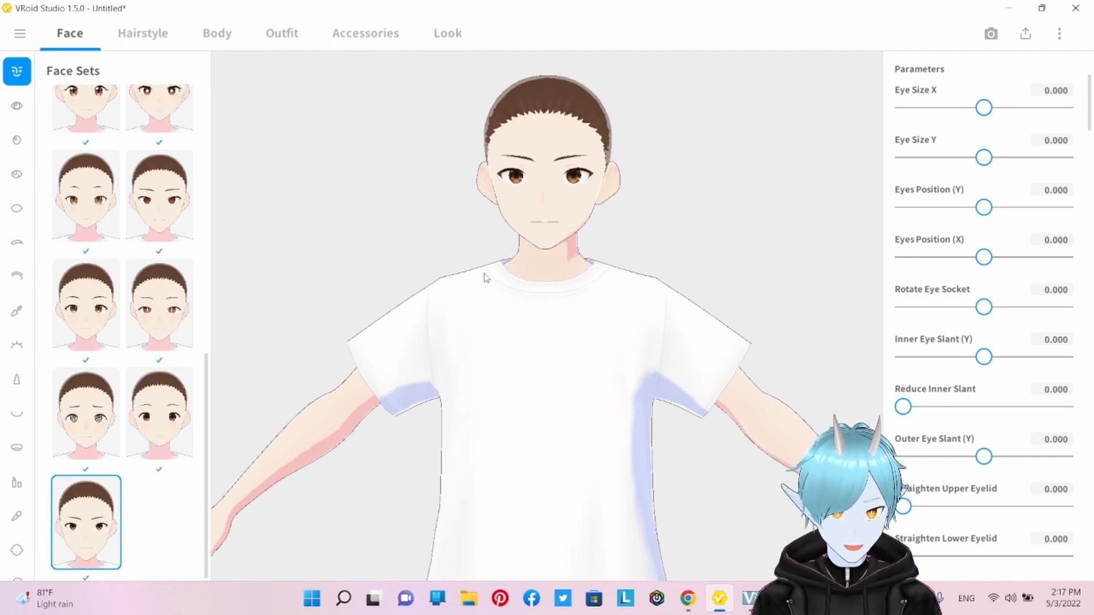
shift+right_drag(483, 279, 490, 238)
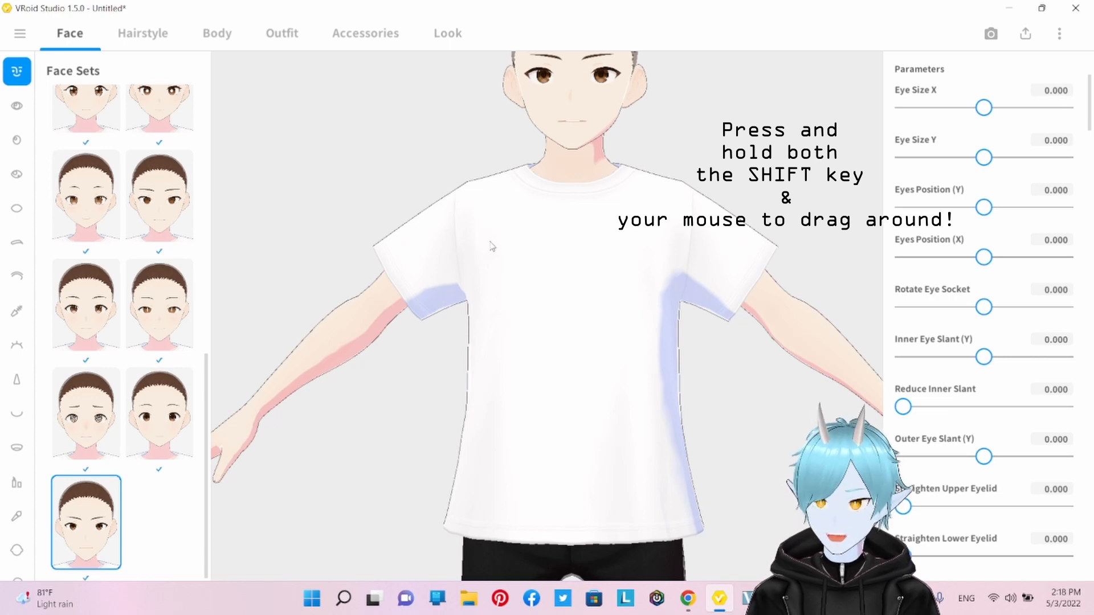
shift+right_drag(506, 290, 486, 31)
shift+right_drag(505, 304, 524, 226)
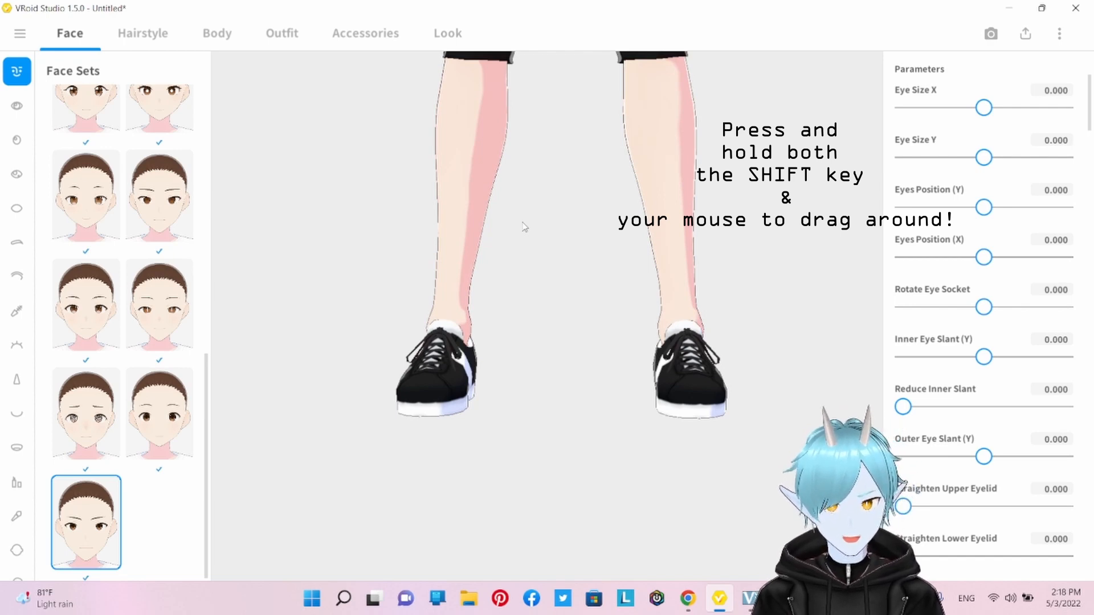
shift+right_drag(508, 186, 649, 325)
middle_drag(579, 155, 564, 322)
scroll(551, 282, down, 2)
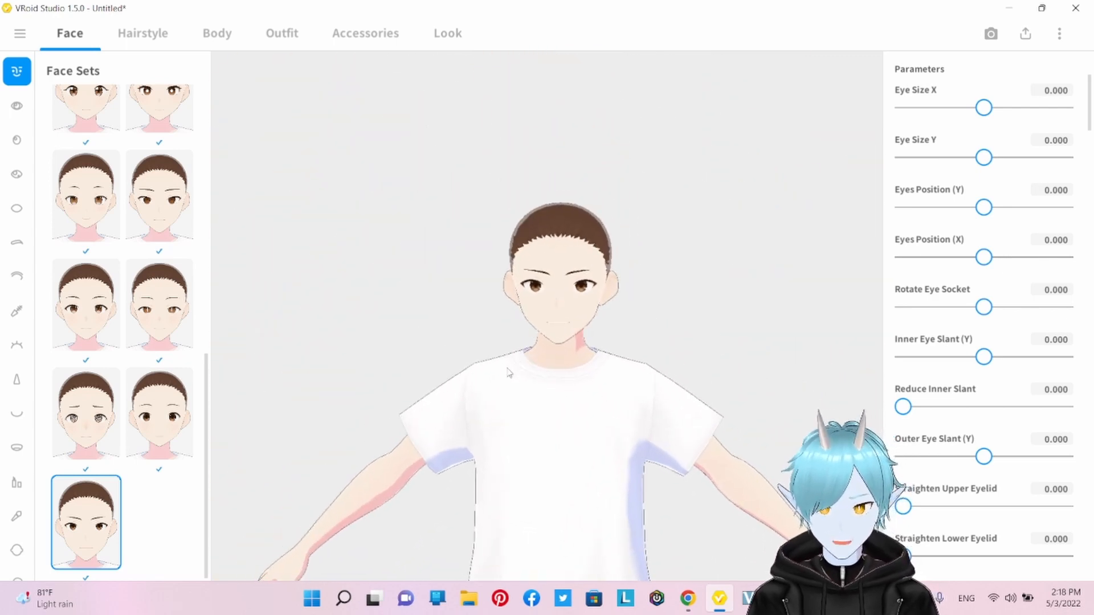
middle_drag(508, 371, 514, 322)
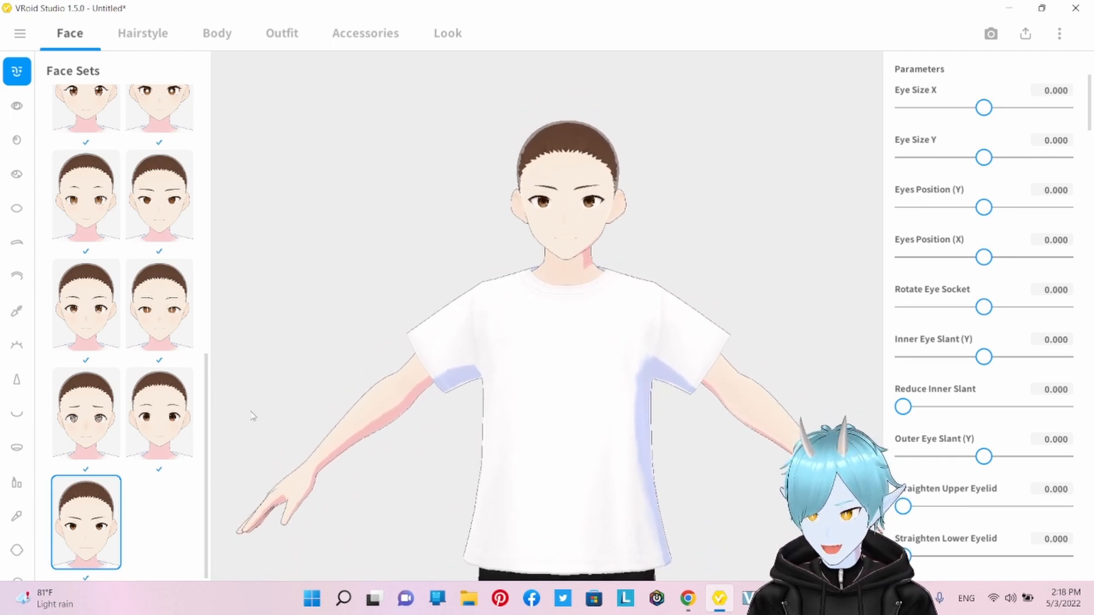
scroll(118, 438, up, 10)
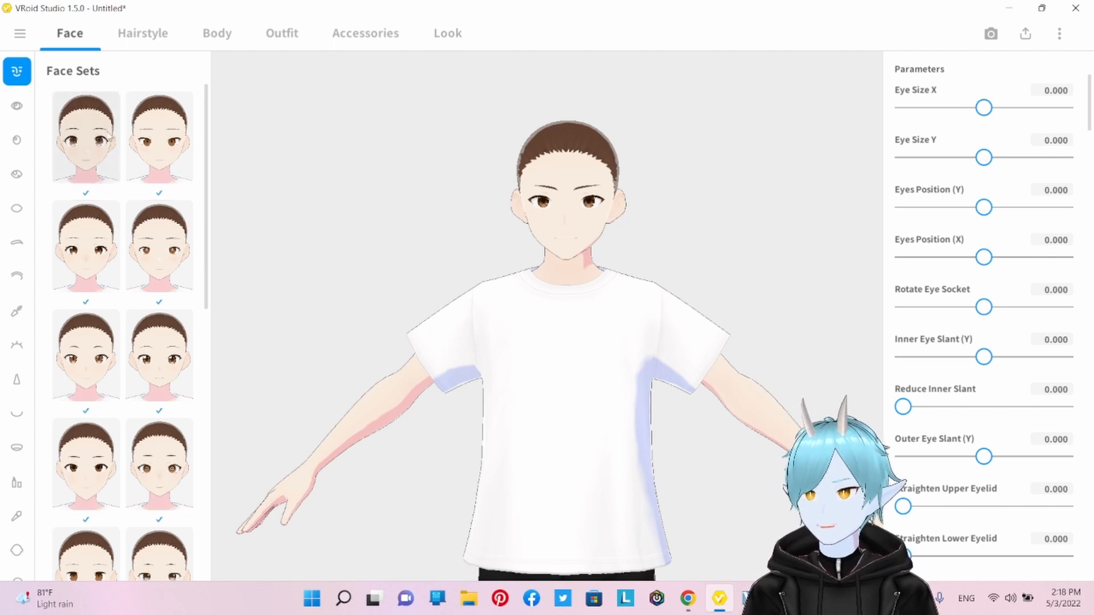
click(18, 40)
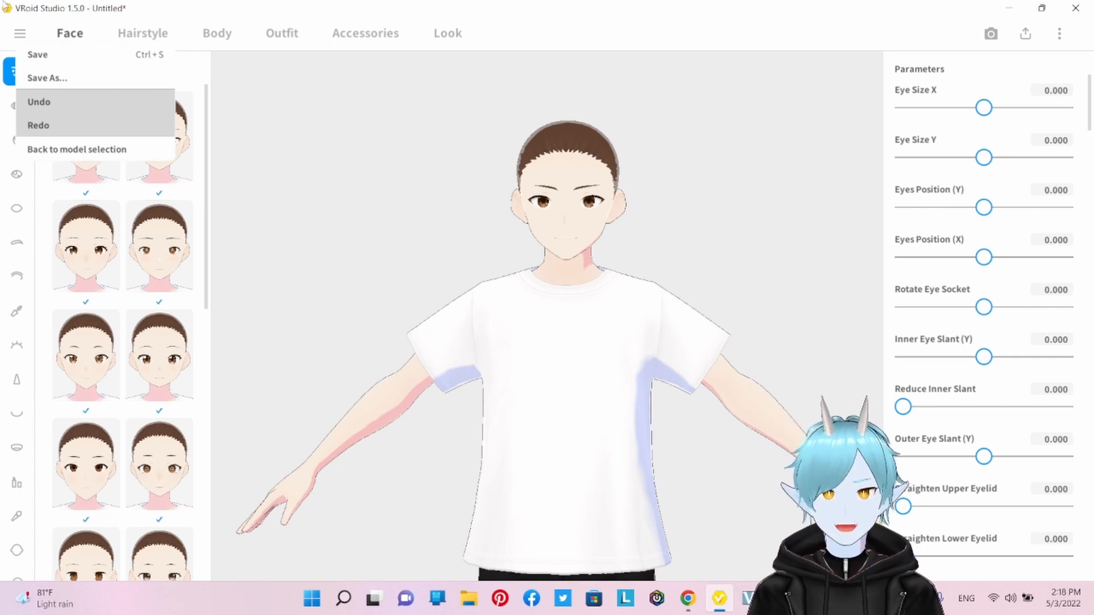
click(20, 39)
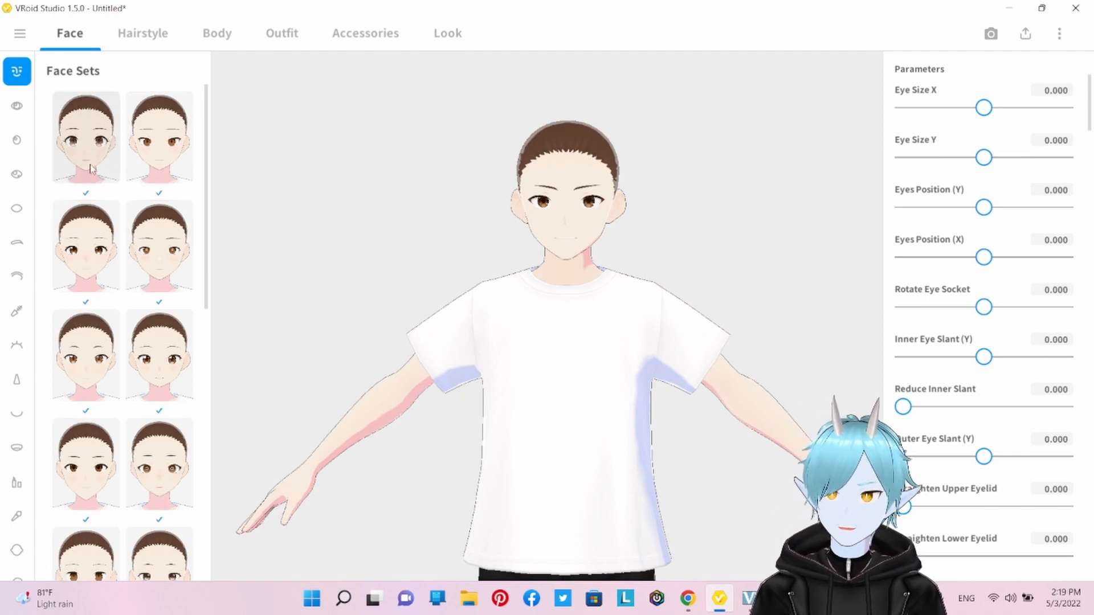
Try out the preset face sets one after another on the model.
click(143, 159)
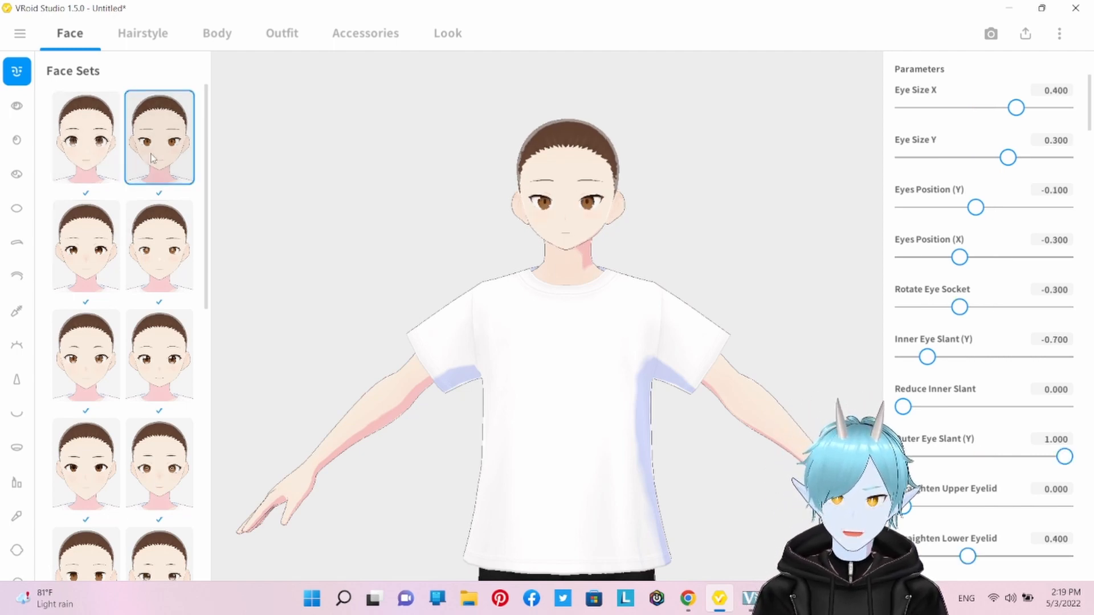
drag(552, 256, 728, 271)
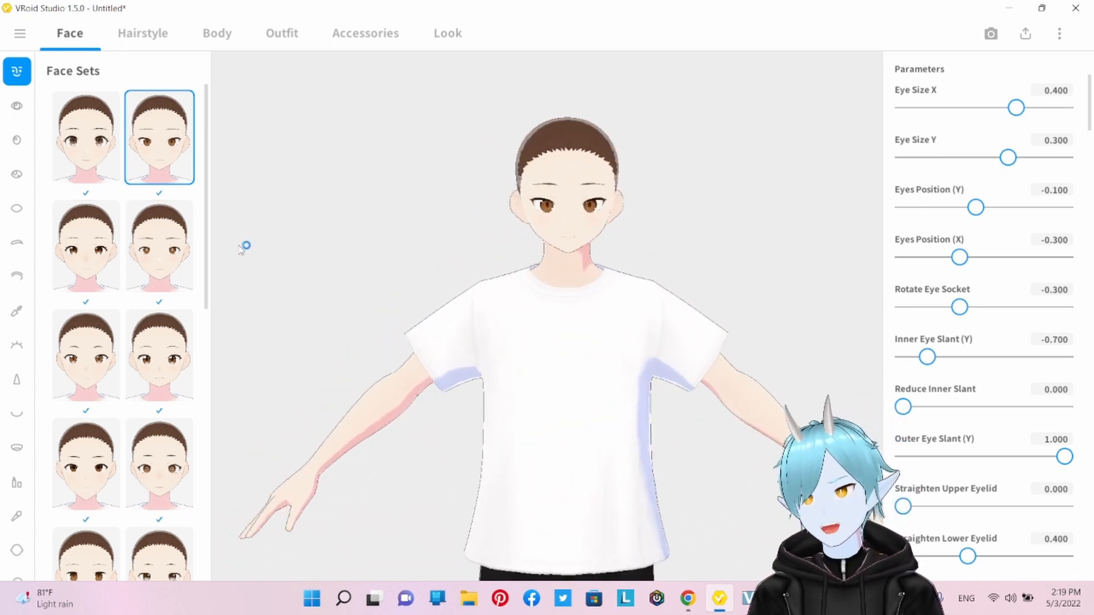
click(102, 162)
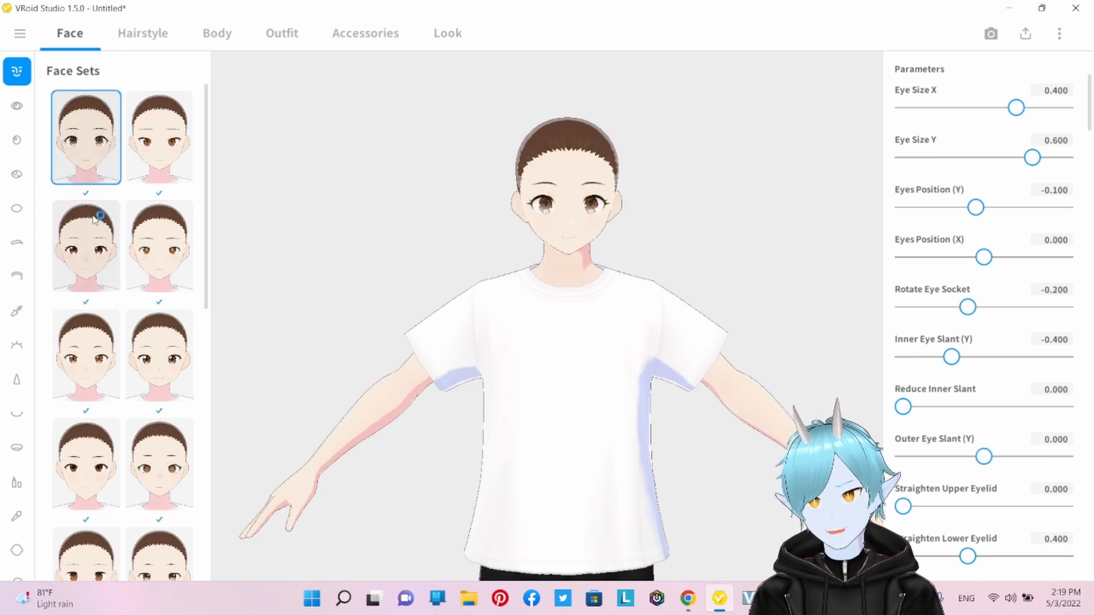
click(157, 267)
click(98, 343)
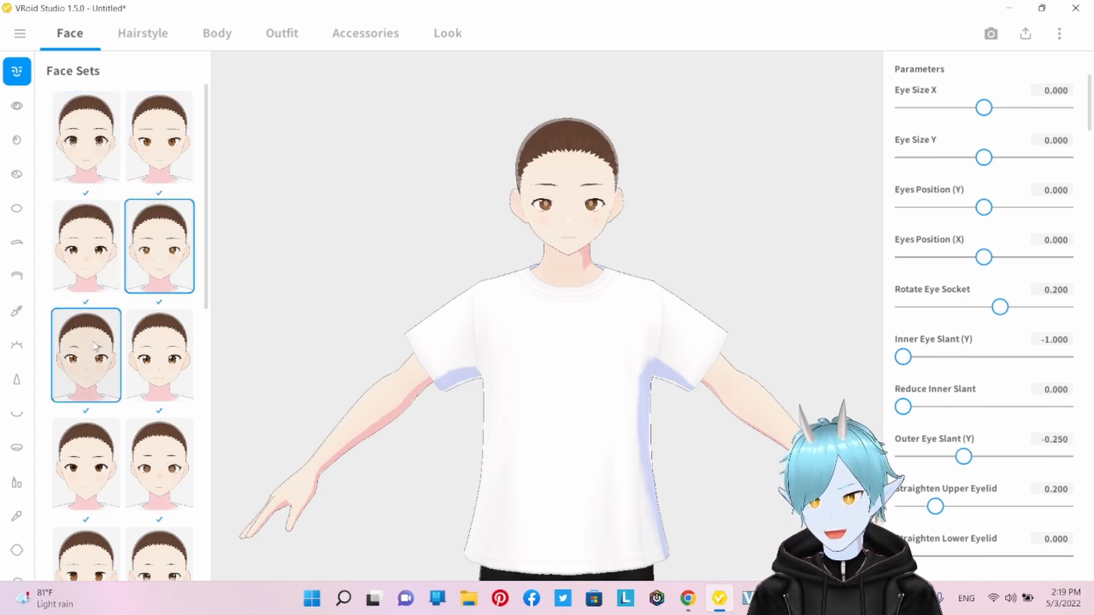
scroll(137, 344, down, 2)
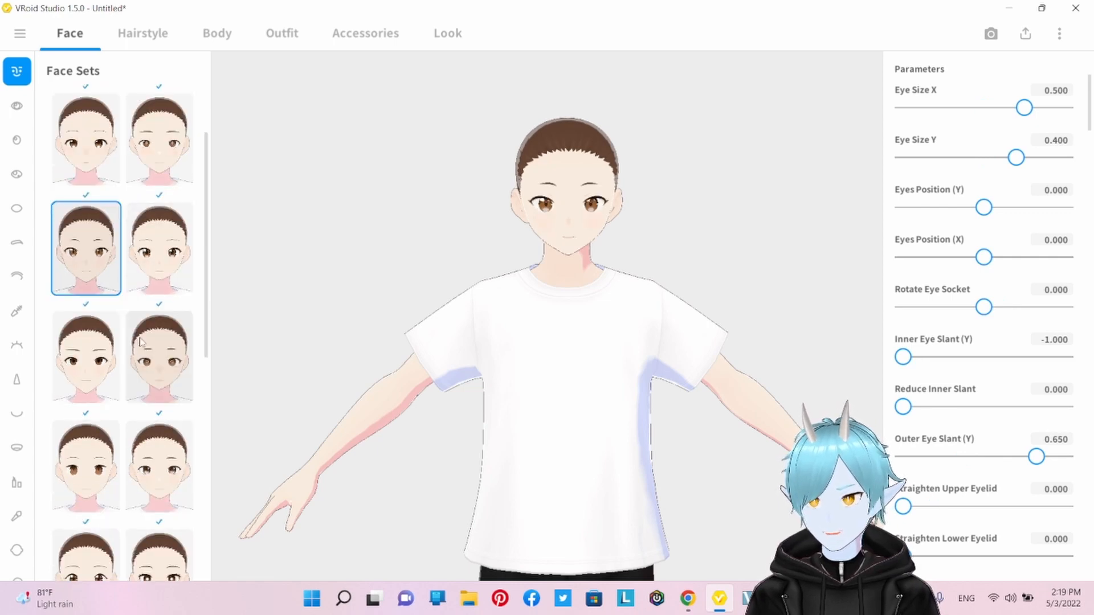
click(155, 263)
scroll(112, 370, down, 2)
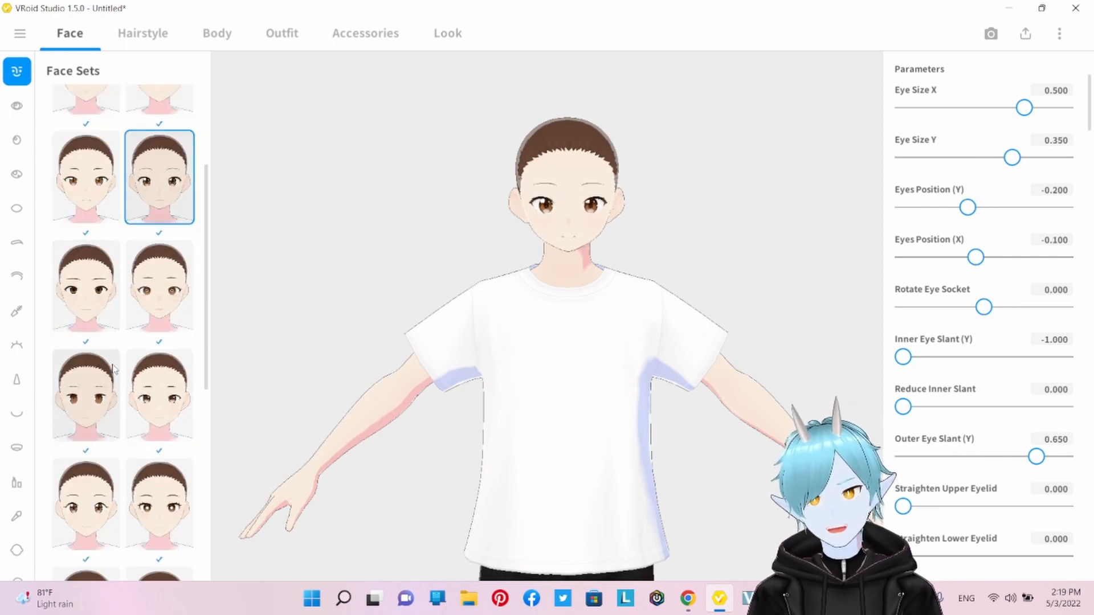
click(79, 303)
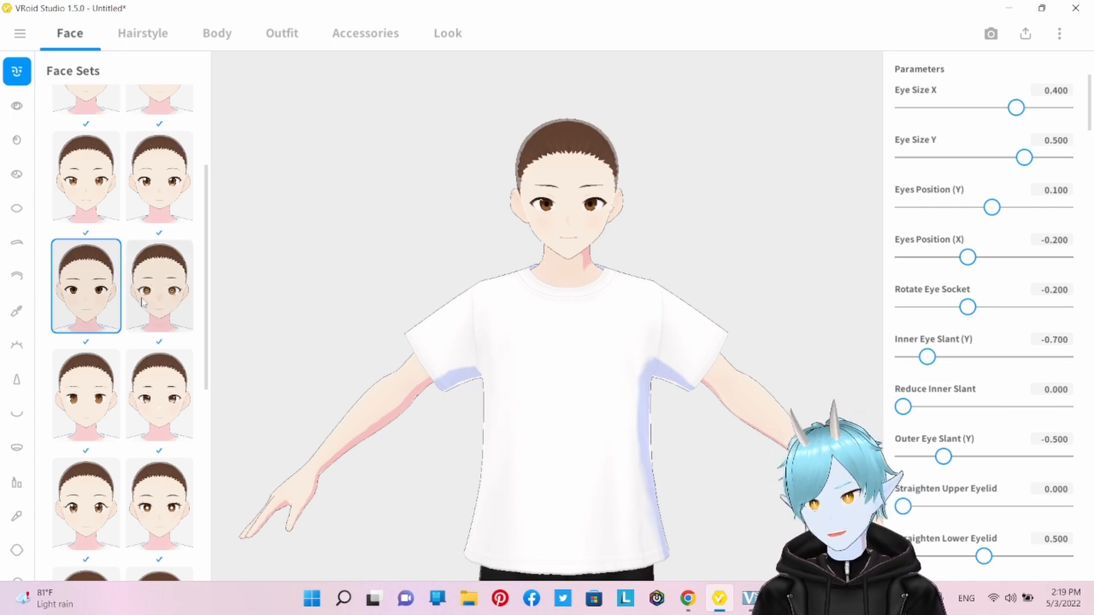
click(171, 287)
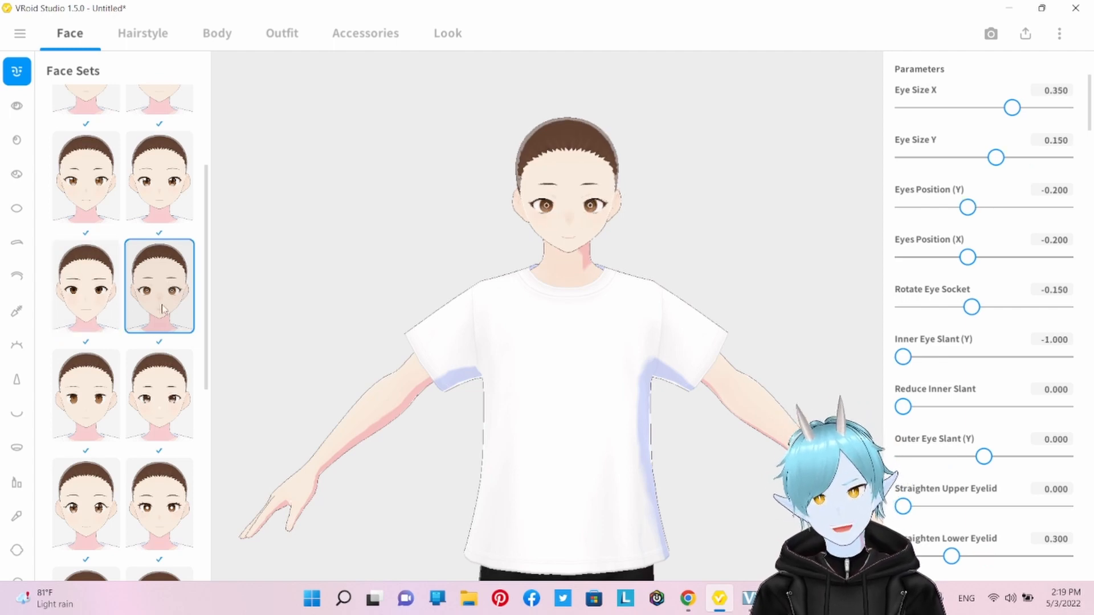
click(83, 437)
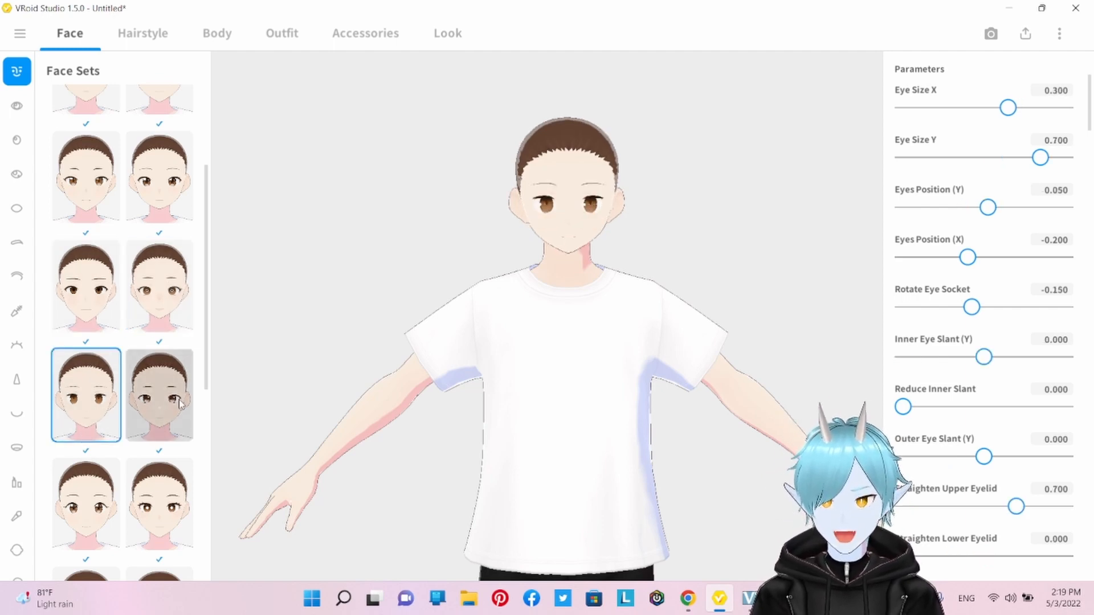
click(152, 425)
click(91, 501)
scroll(91, 501, down, 1)
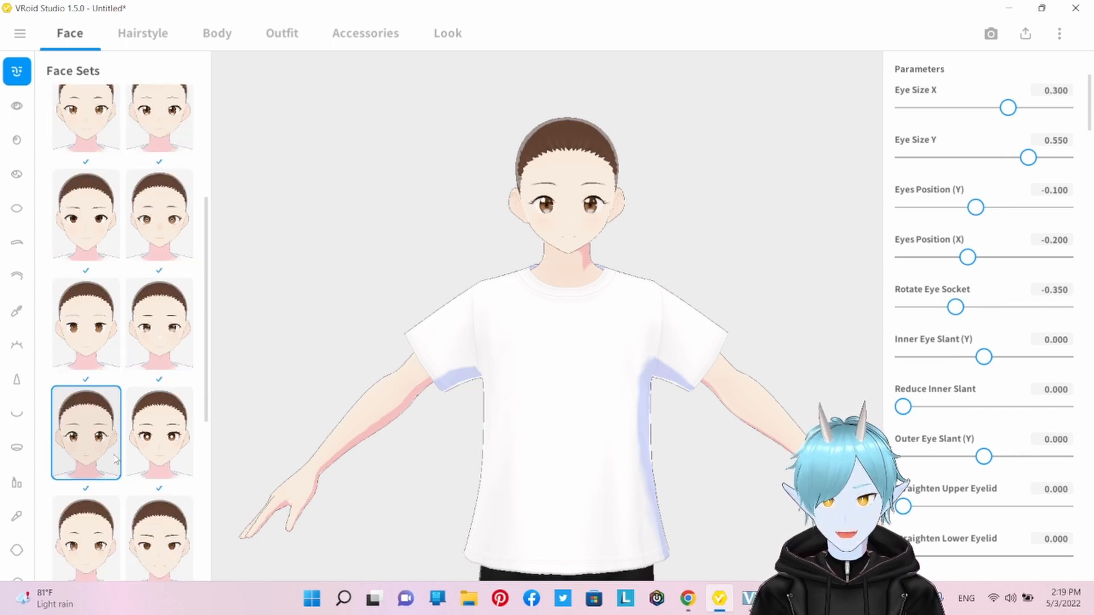
click(150, 433)
scroll(143, 456, down, 1)
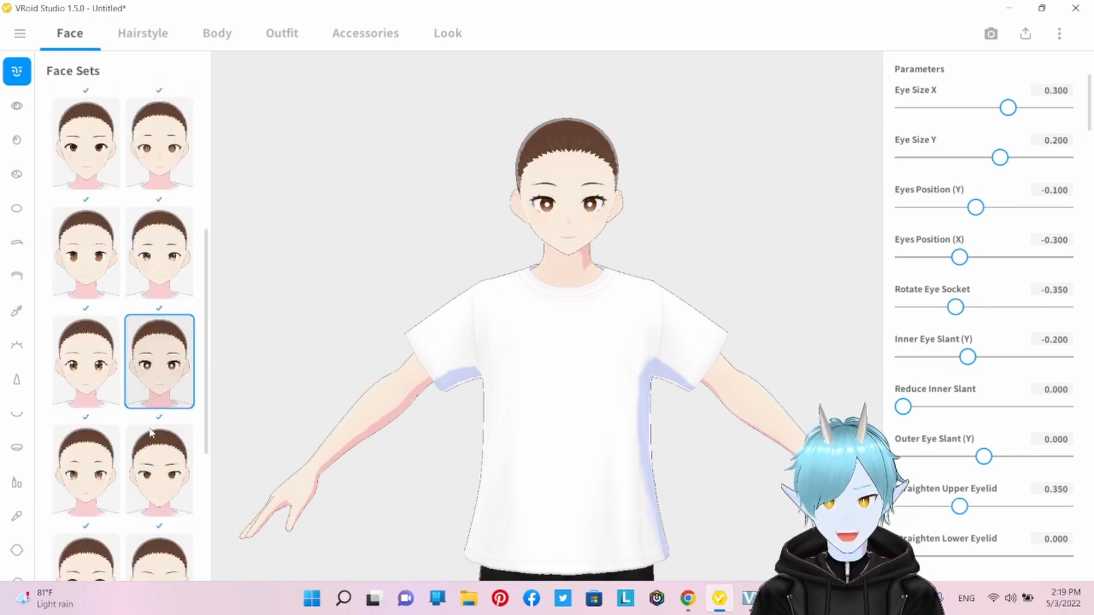
click(137, 476)
click(96, 465)
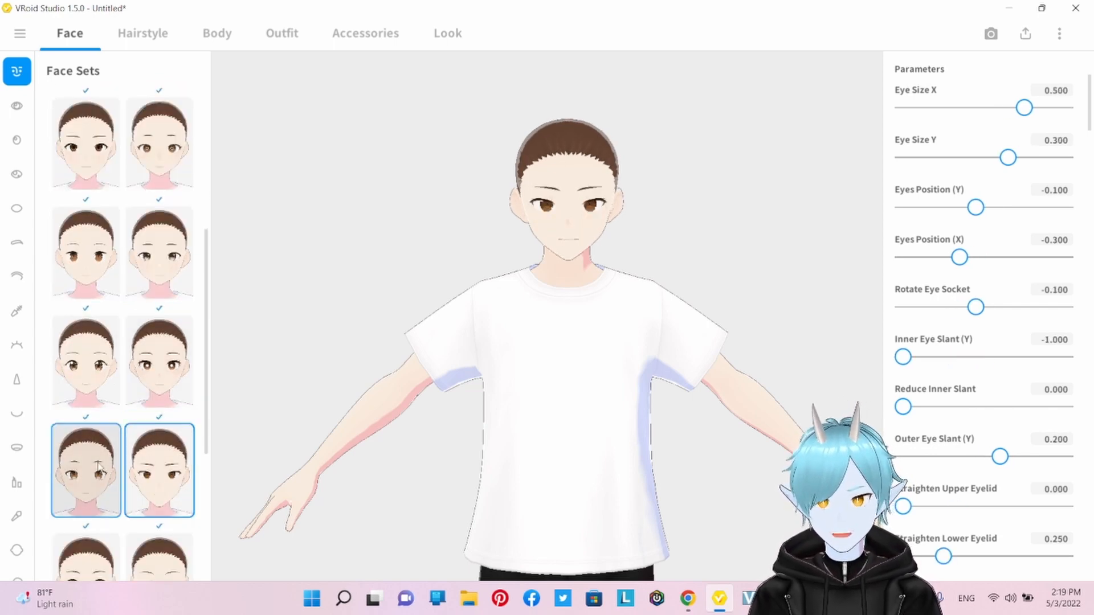
scroll(100, 467, down, 1)
scroll(100, 467, down, 1)
click(91, 505)
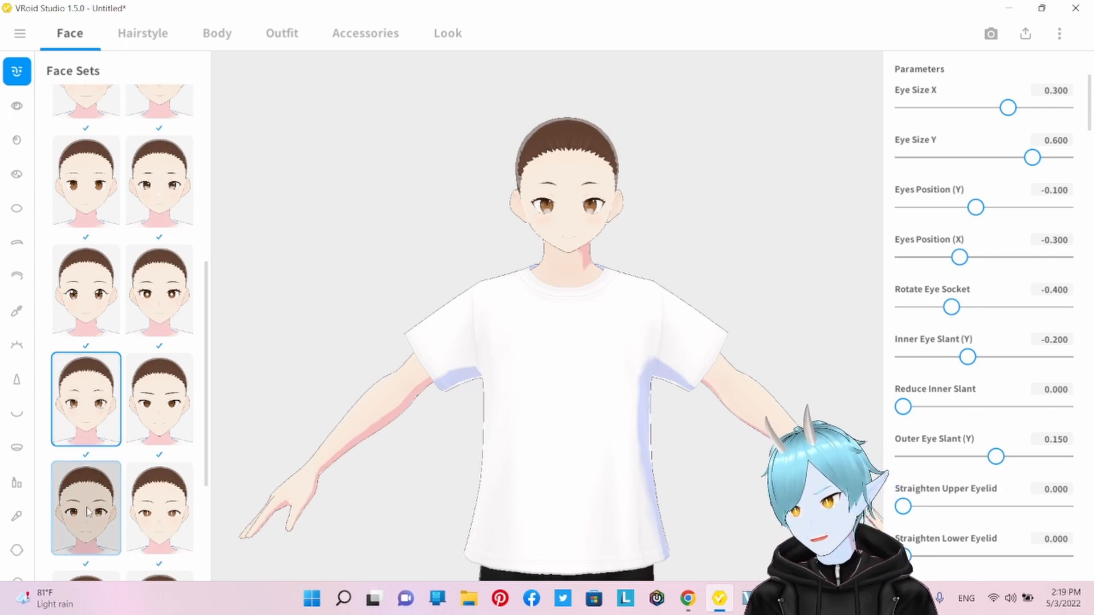
click(147, 507)
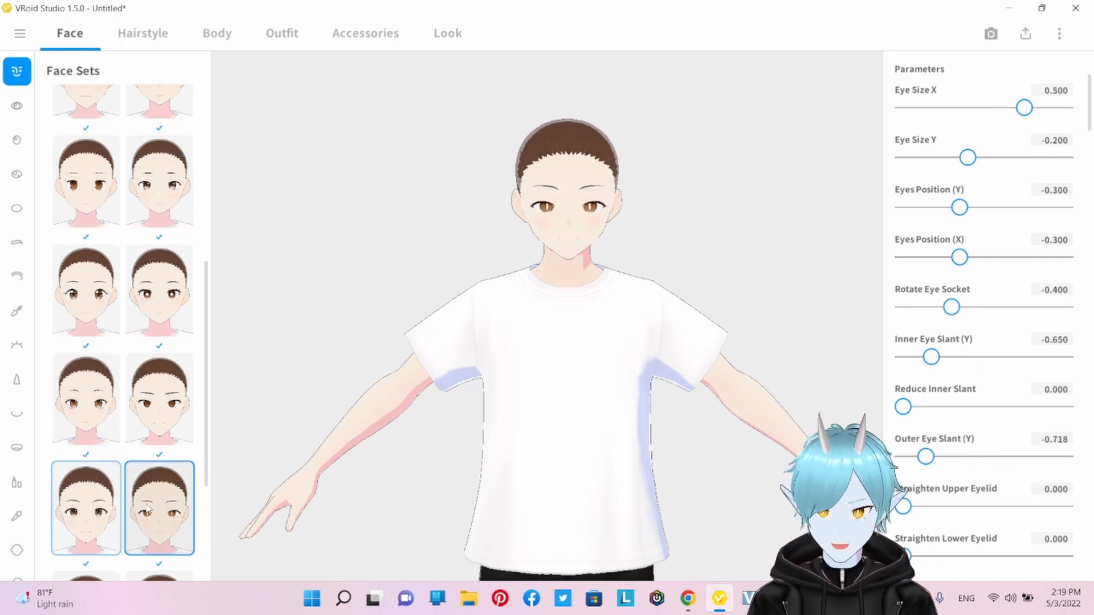
scroll(149, 508, down, 2)
click(153, 516)
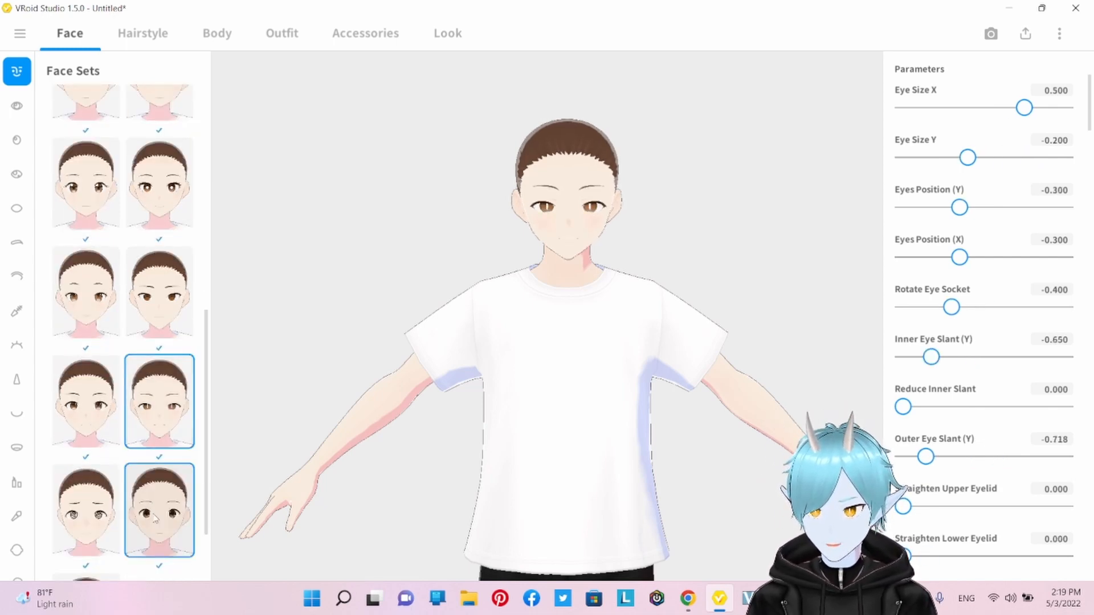
Apply the face set with spiral pupils and worried, slanted eyebrows to the model.
click(111, 499)
scroll(117, 493, down, 2)
click(116, 494)
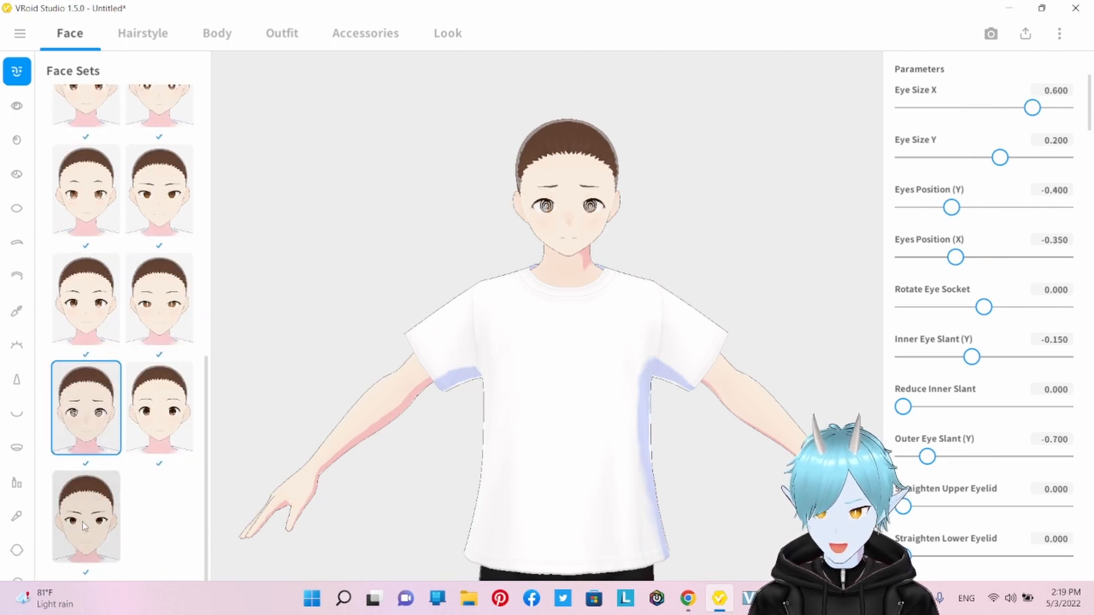
click(99, 419)
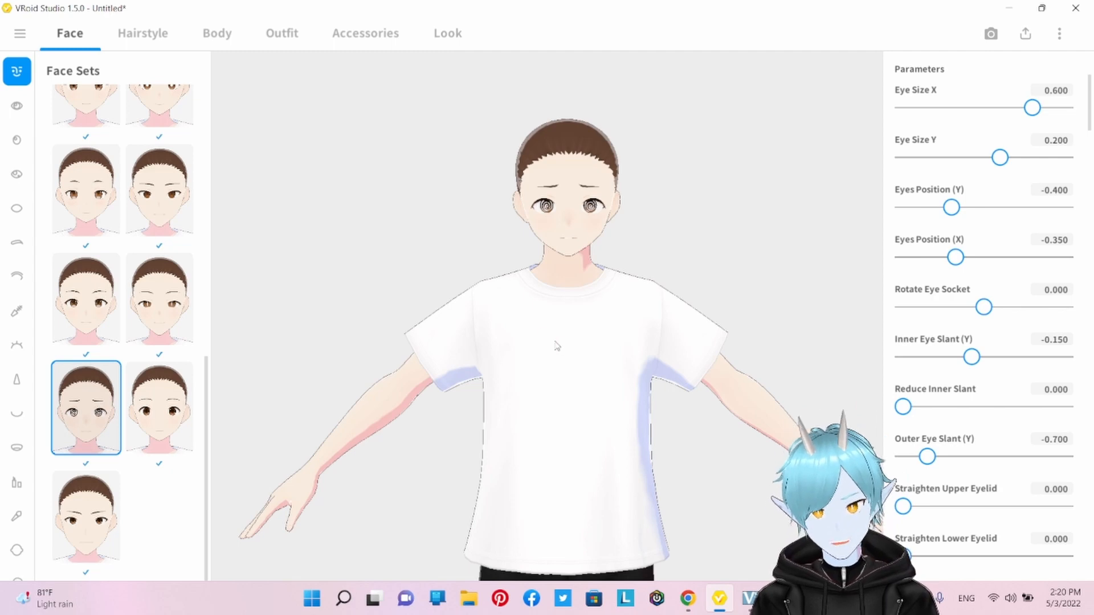
Set the face's Eye Size X to 0.332, Eye Size Y to 0.538 and Eyes Position (Y) to -0.174.
scroll(499, 340, up, 5)
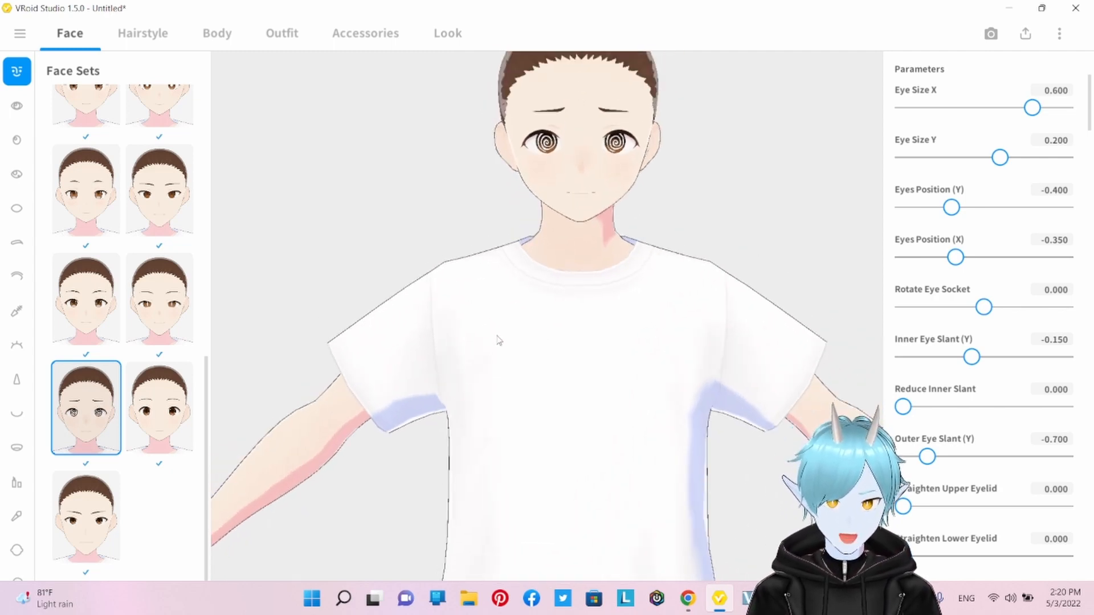
middle_drag(589, 189, 562, 282)
scroll(526, 284, up, 4)
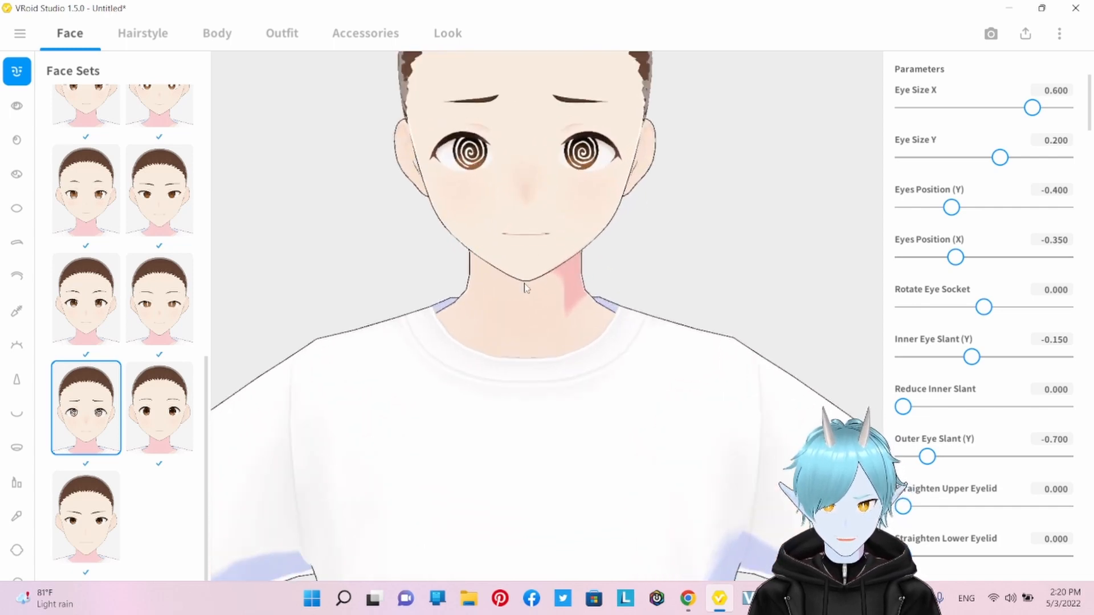
scroll(525, 284, up, 3)
scroll(527, 286, down, 2)
middle_drag(512, 209, 519, 235)
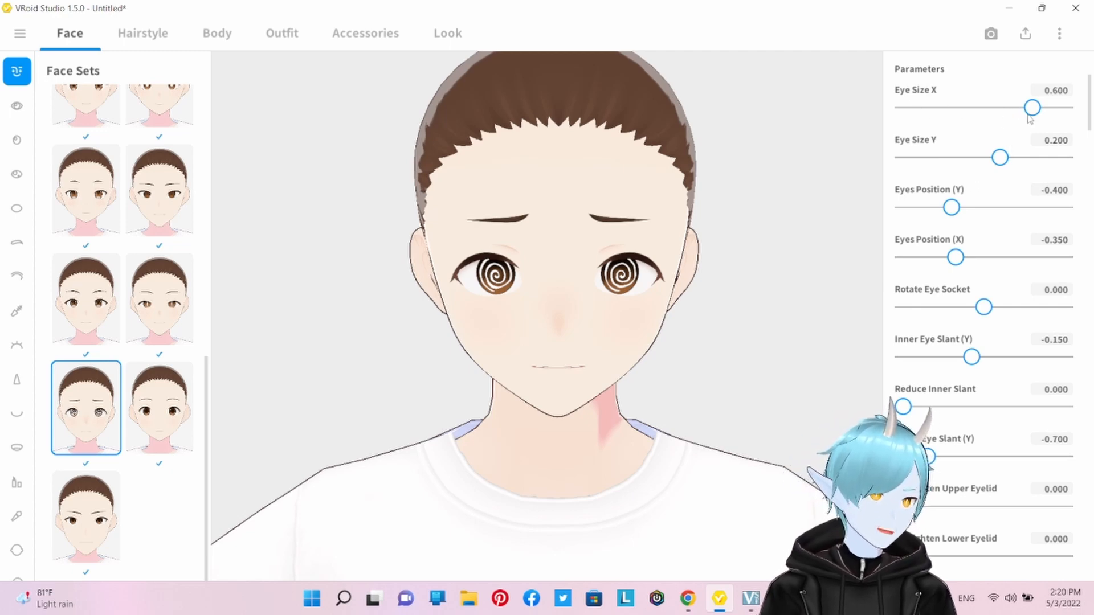
drag(1032, 108, 1027, 159)
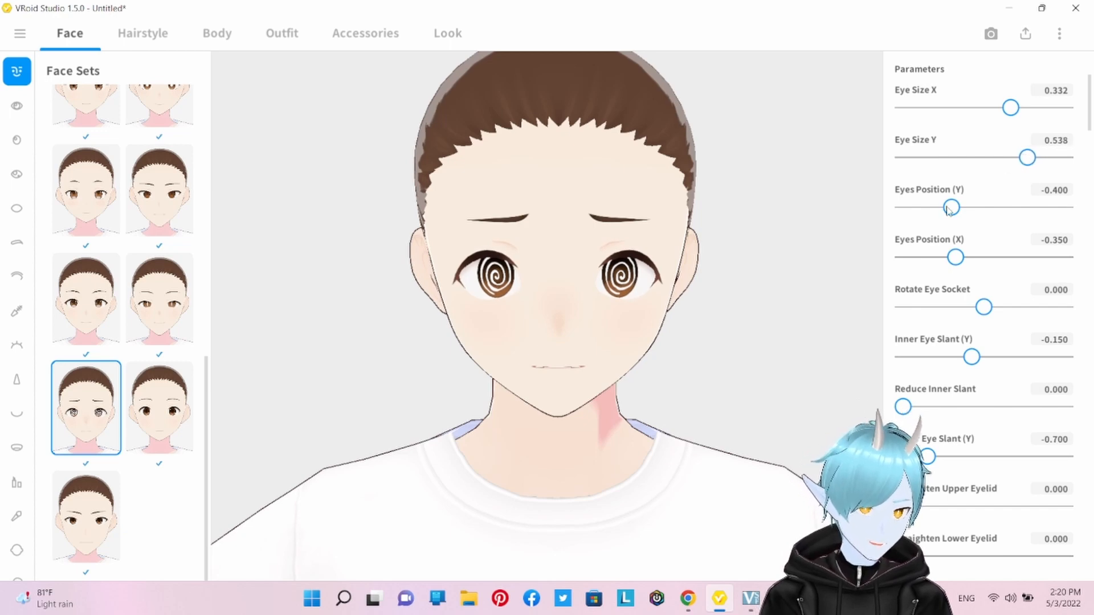
mouse_move(949, 208)
mouse_down()
mouse_move(1008, 209)
mouse_move(899, 208)
mouse_move(1063, 209)
mouse_move(911, 209)
mouse_move(970, 208)
mouse_up()
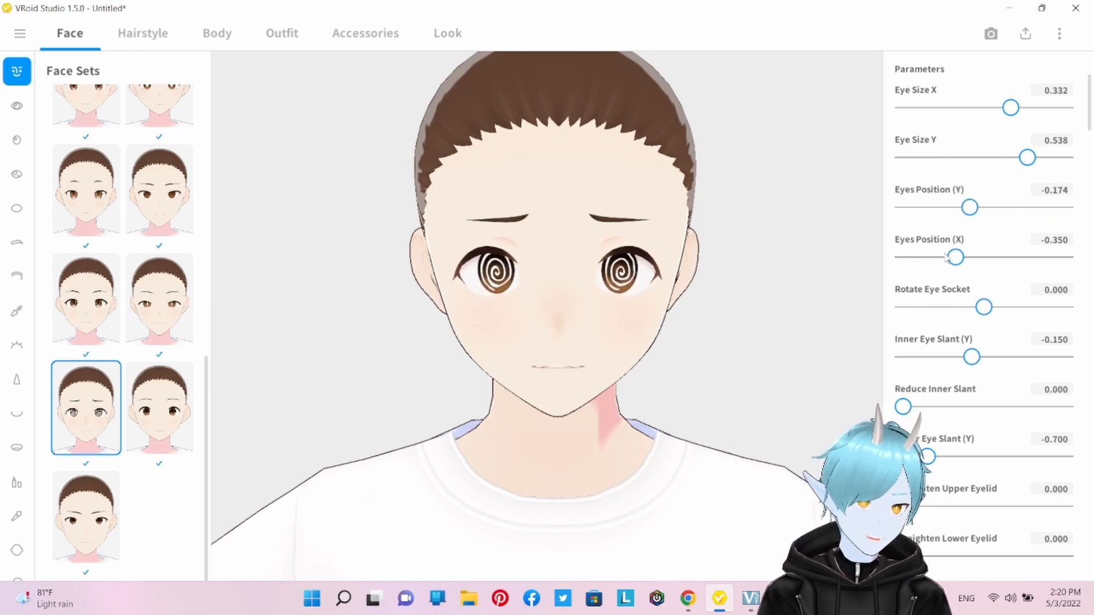
Try widely and closely spaced eyes on the face, setting Eyes Position (X) to -0.956.
drag(947, 257, 1064, 257)
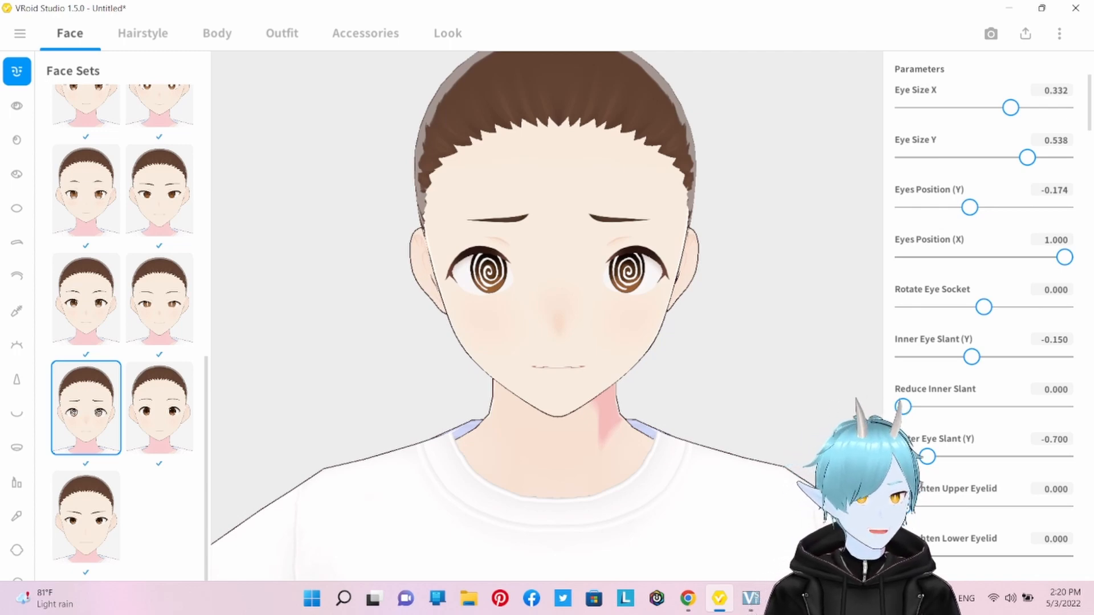
drag(1064, 257, 935, 259)
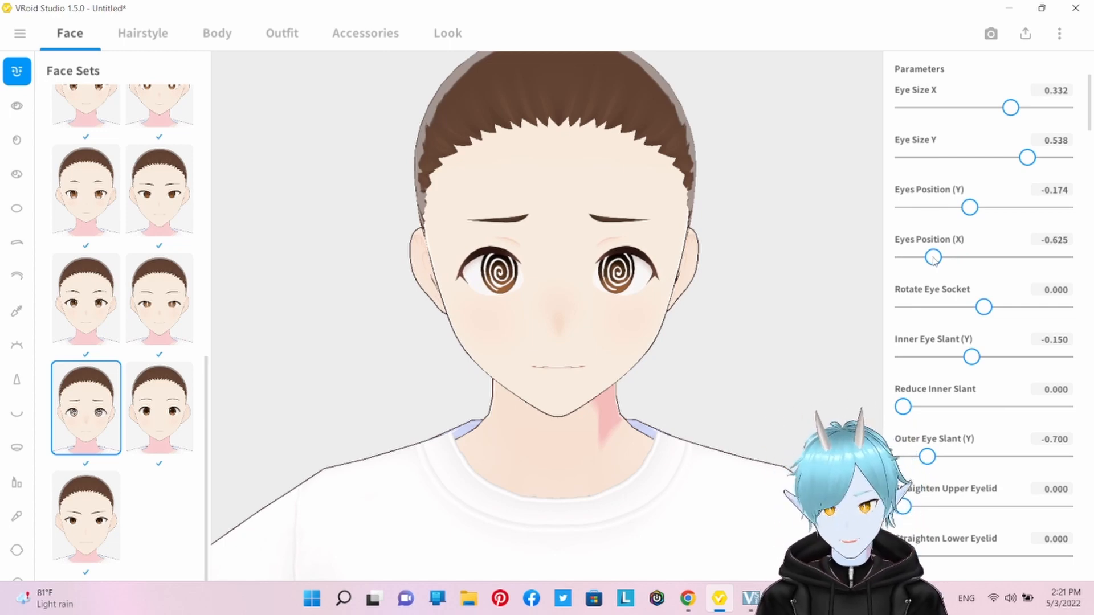
drag(933, 258, 906, 262)
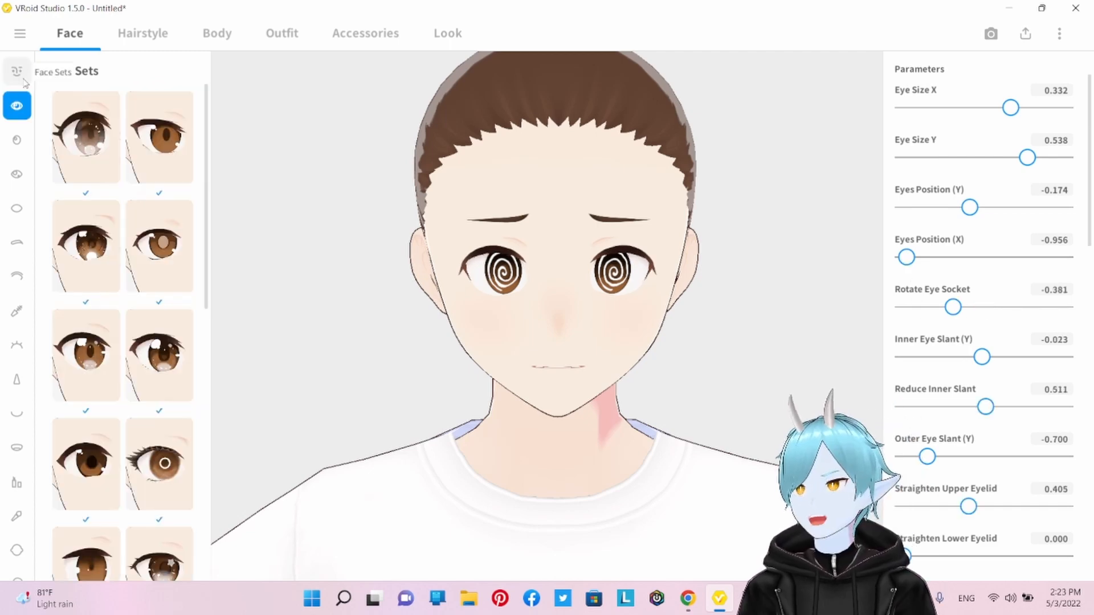
Try out several preset eye sets on the model, ending with the spiral-pupil set.
click(17, 71)
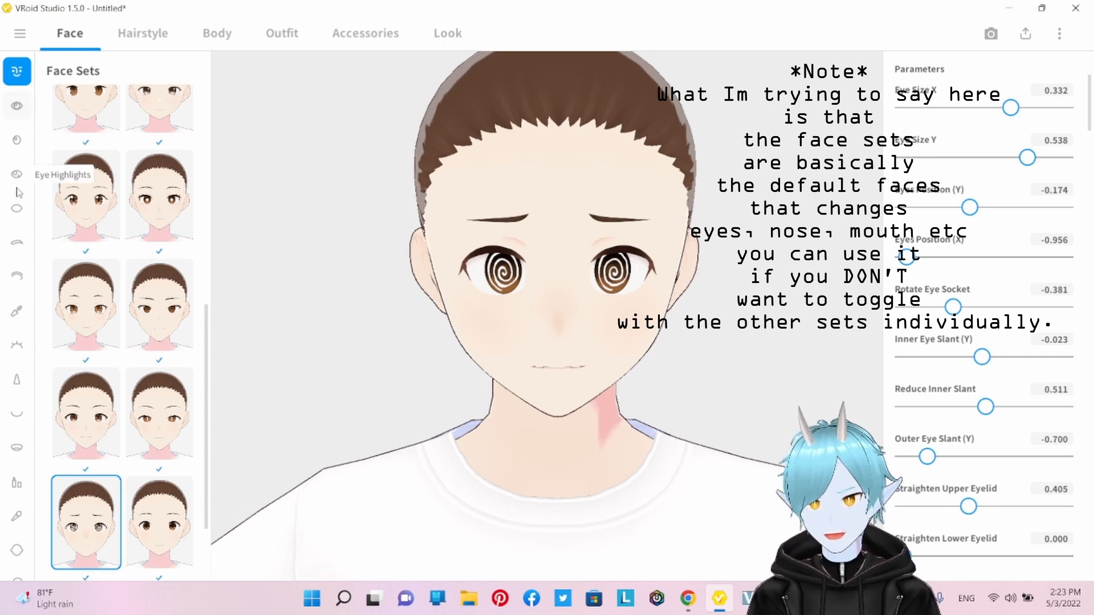
click(17, 106)
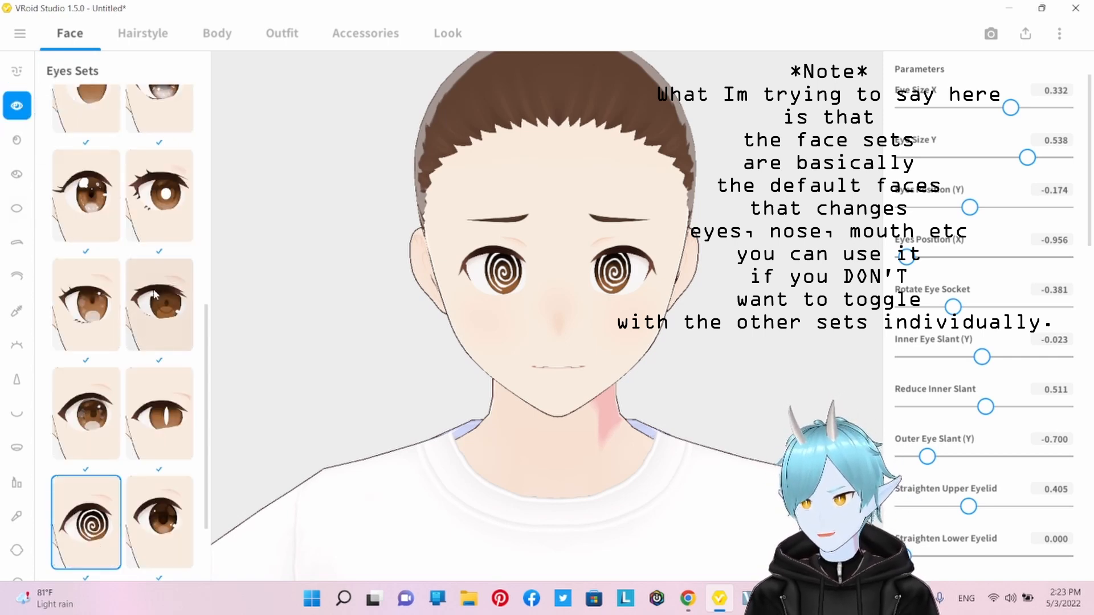
scroll(155, 294, up, 5)
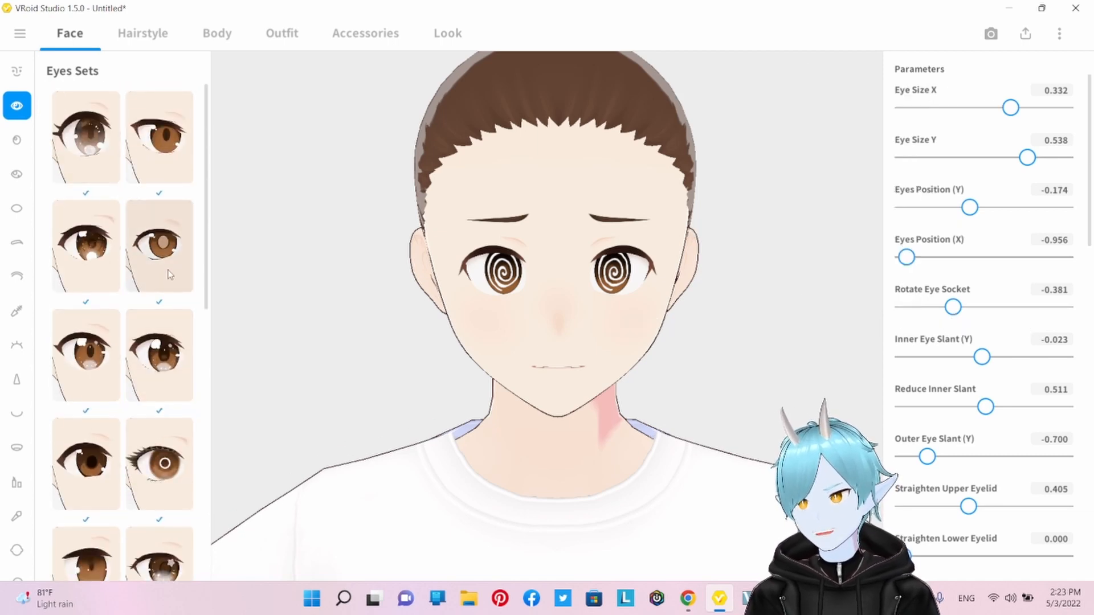
click(143, 272)
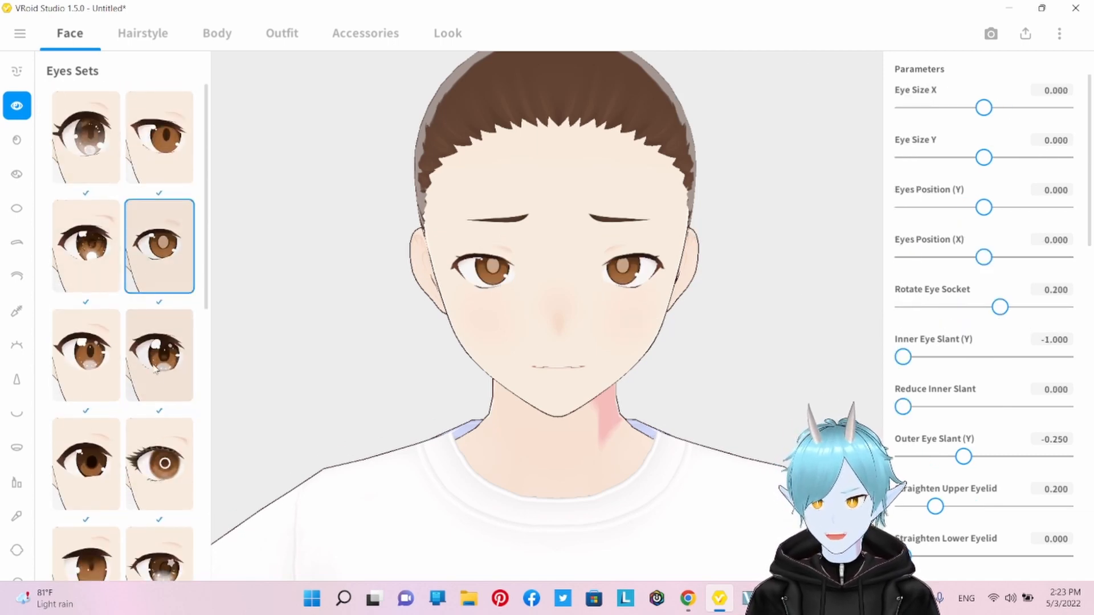
click(155, 370)
scroll(149, 376, down, 5)
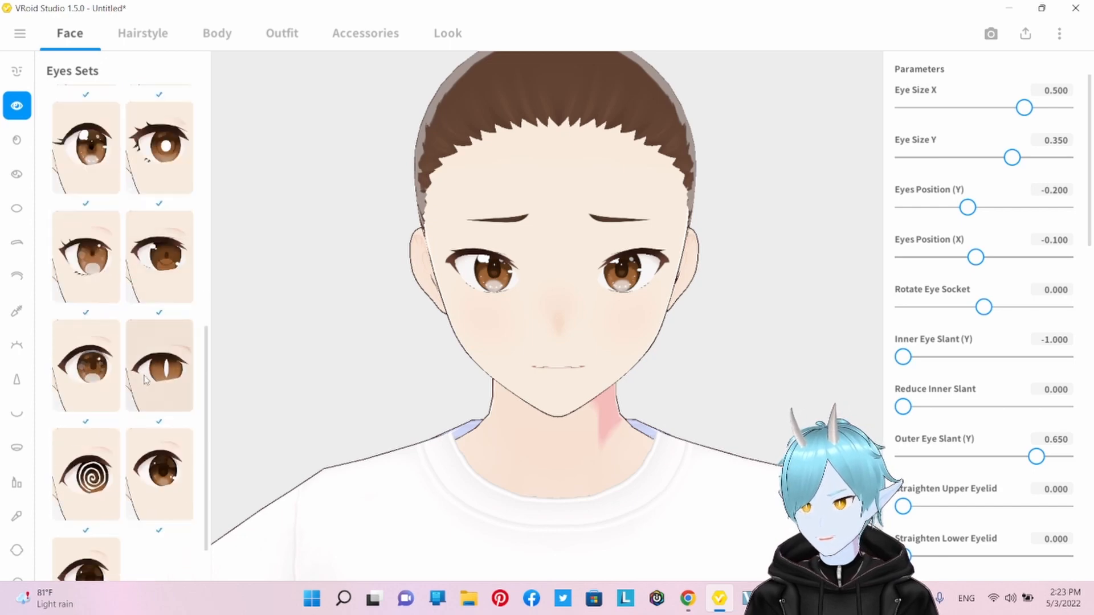
click(89, 472)
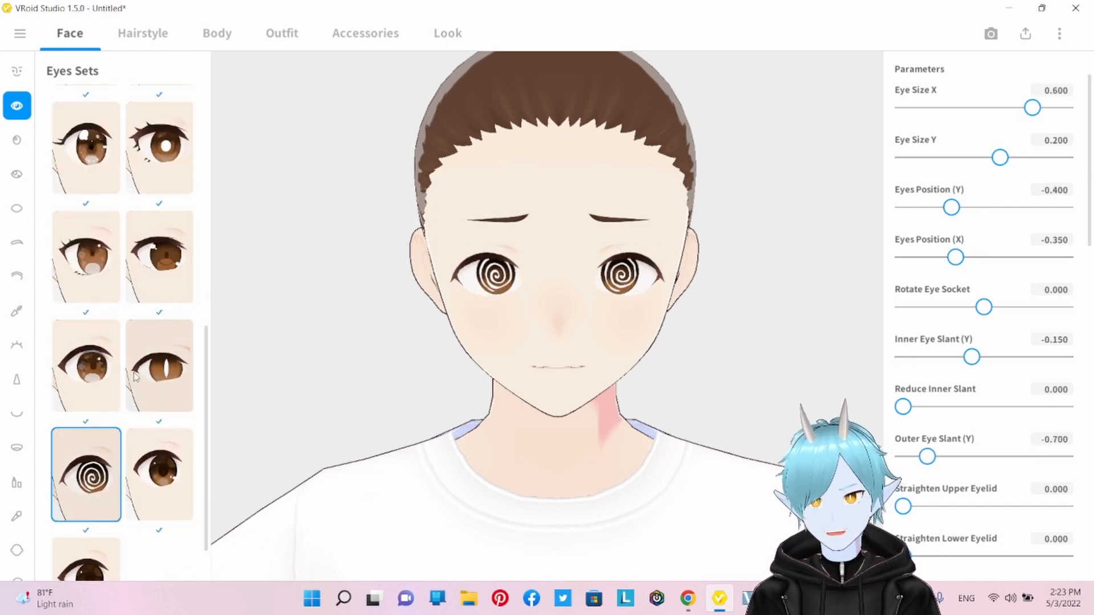
Undo the eye set changes to bring back the customized spiral eyes.
key(ctrl+z)
key(ctrl+z)
key(ctrl+z)
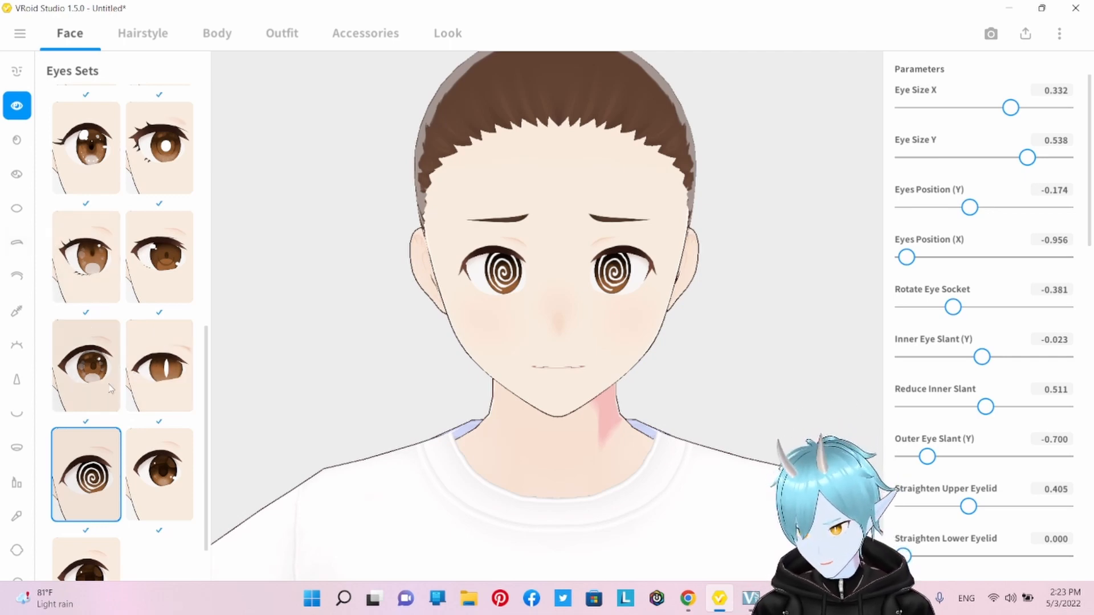
Try out several iris presets on the eyes and apply the flat, solid-colored iris.
click(23, 142)
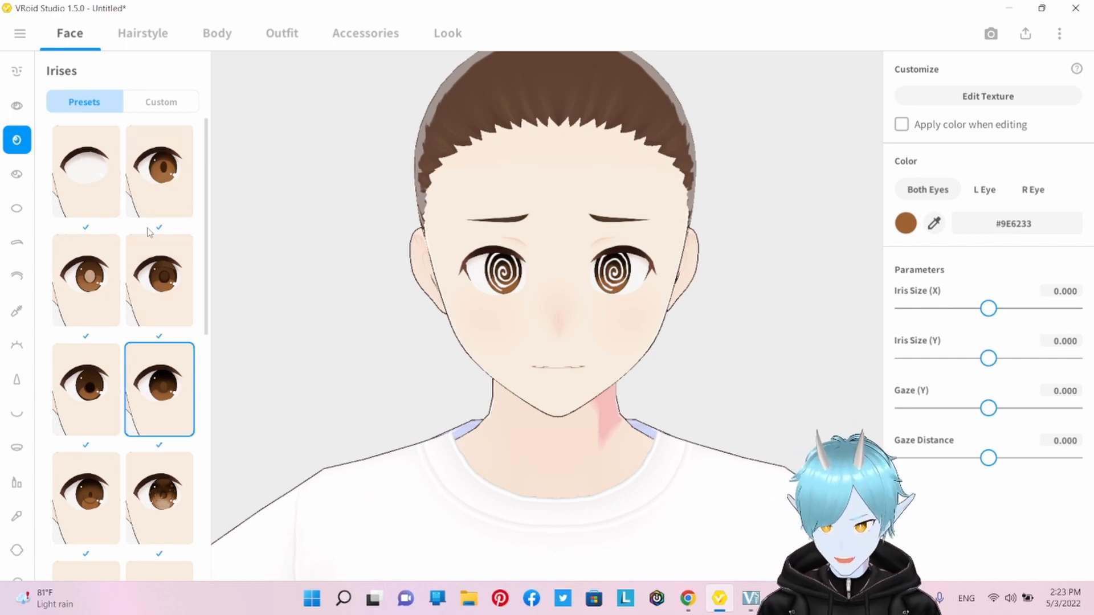
click(168, 204)
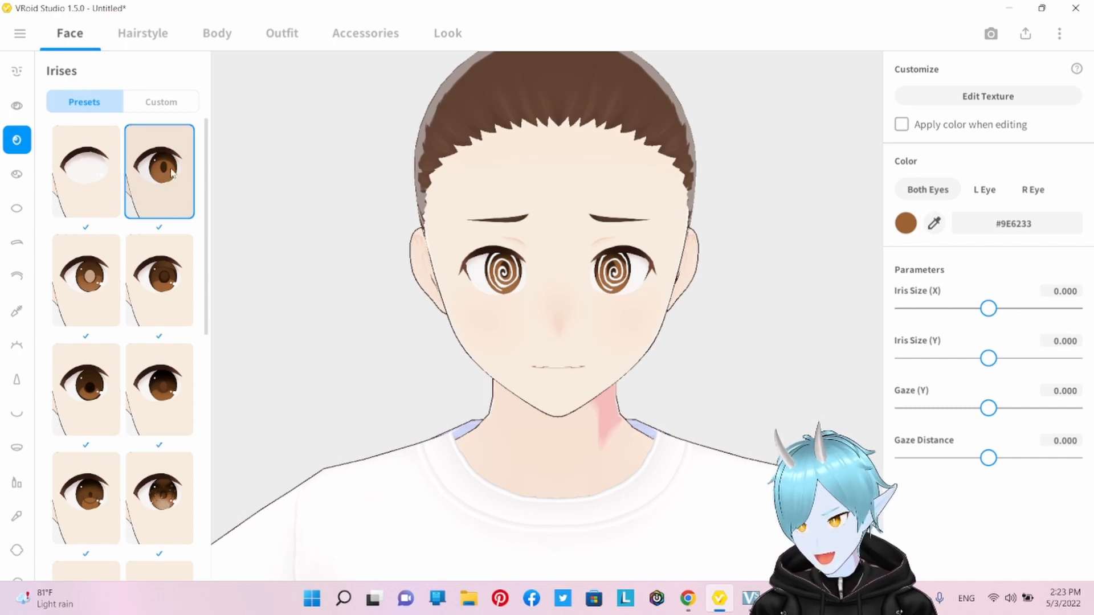
scroll(174, 285, down, 2)
click(95, 389)
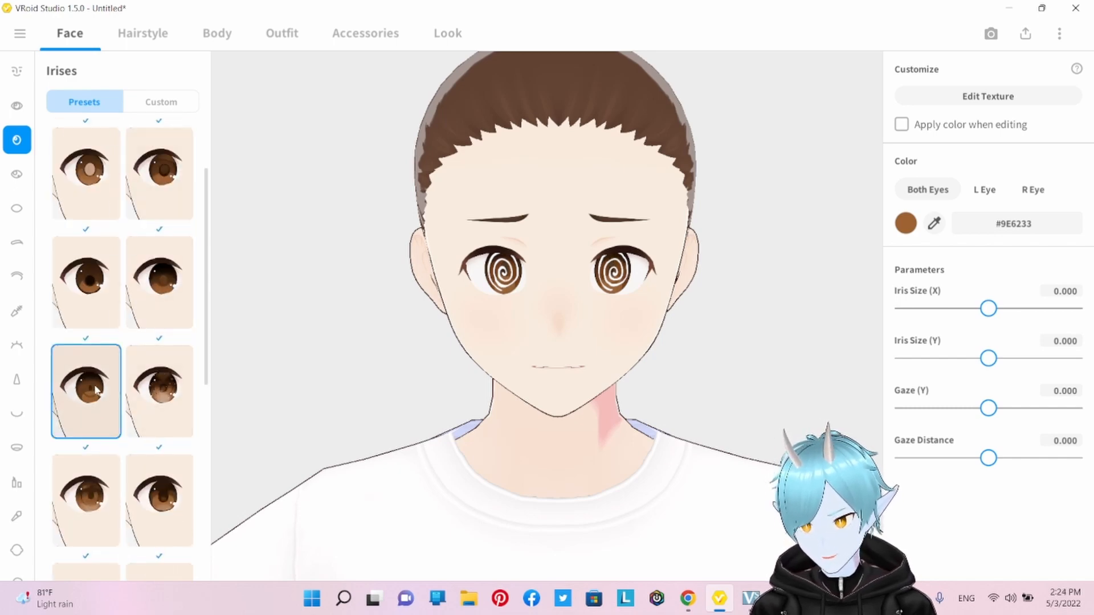
scroll(127, 389, down, 3)
click(87, 501)
scroll(108, 494, down, 2)
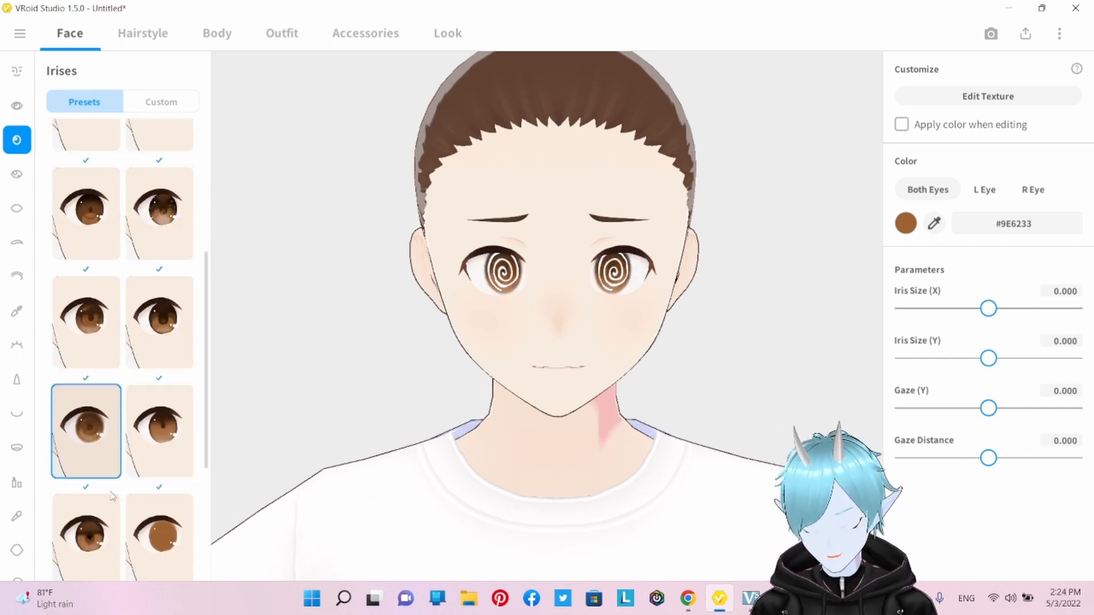
scroll(112, 496, down, 1)
click(159, 504)
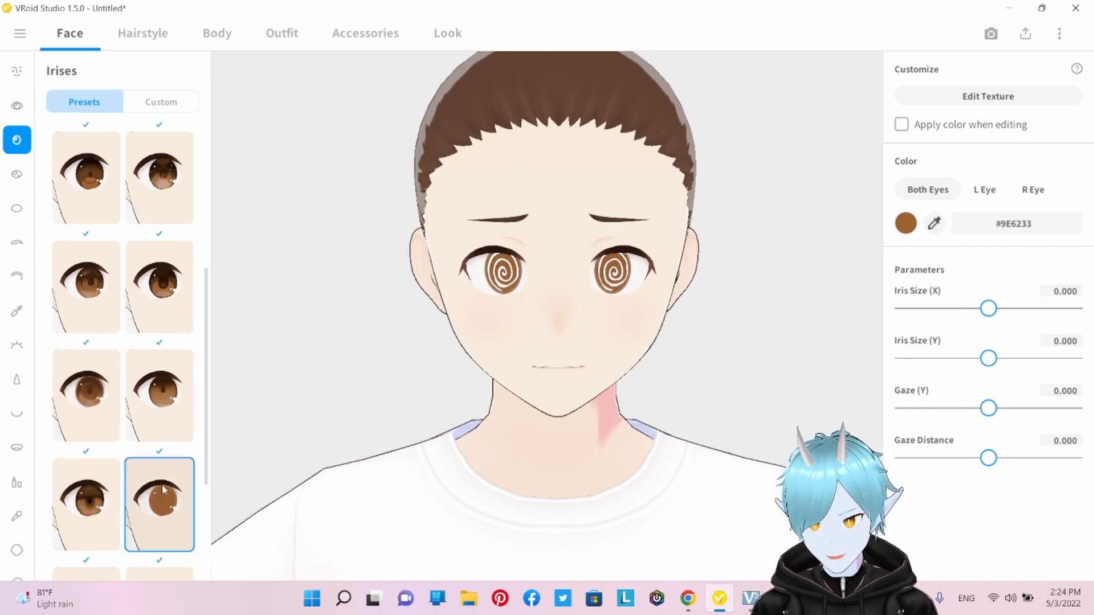
scroll(160, 433, down, 3)
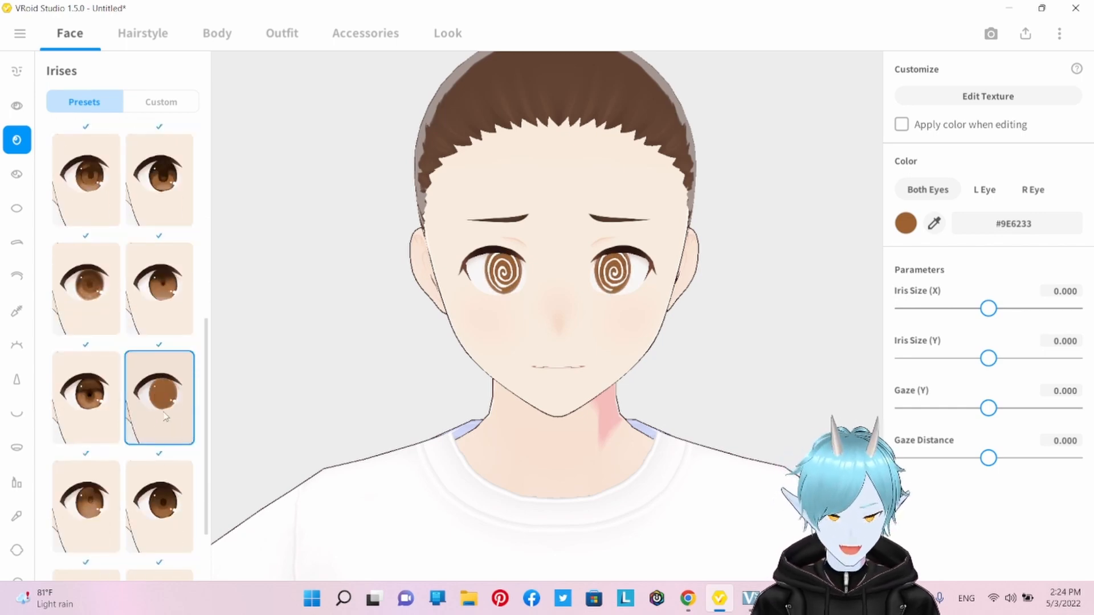
scroll(138, 404, down, 1)
scroll(132, 404, up, 1)
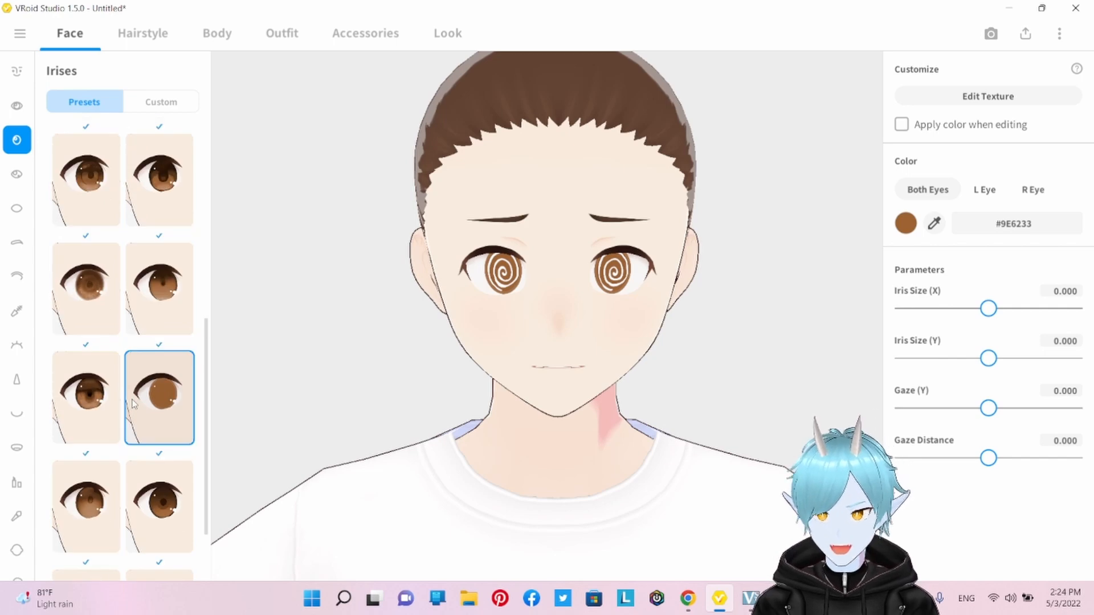
Try cyan and olive on both irises, and set their color to purple #A04AA0.
click(906, 223)
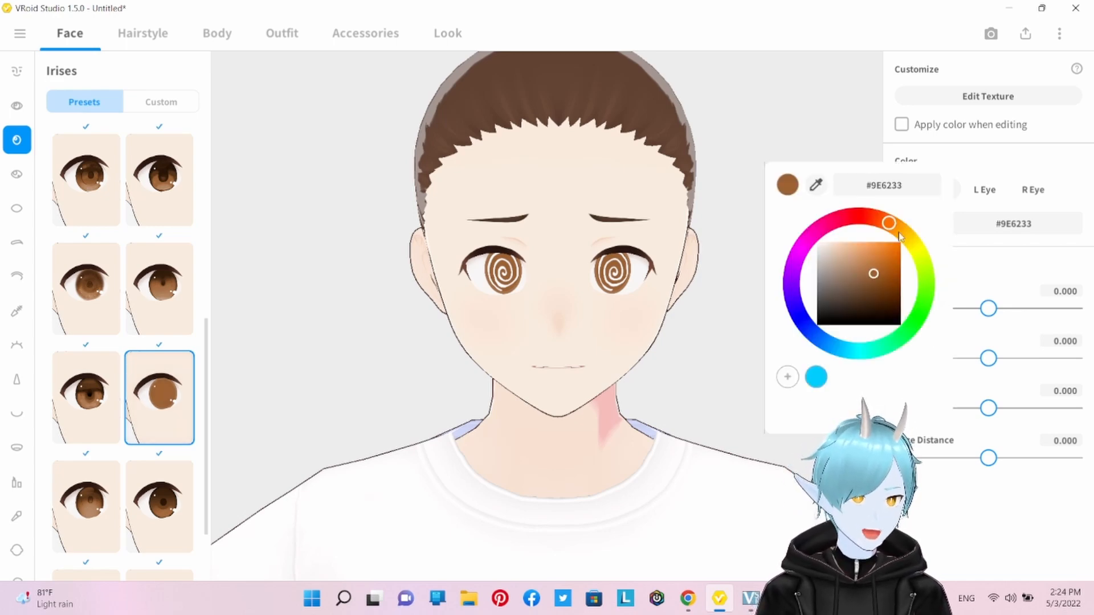
click(816, 379)
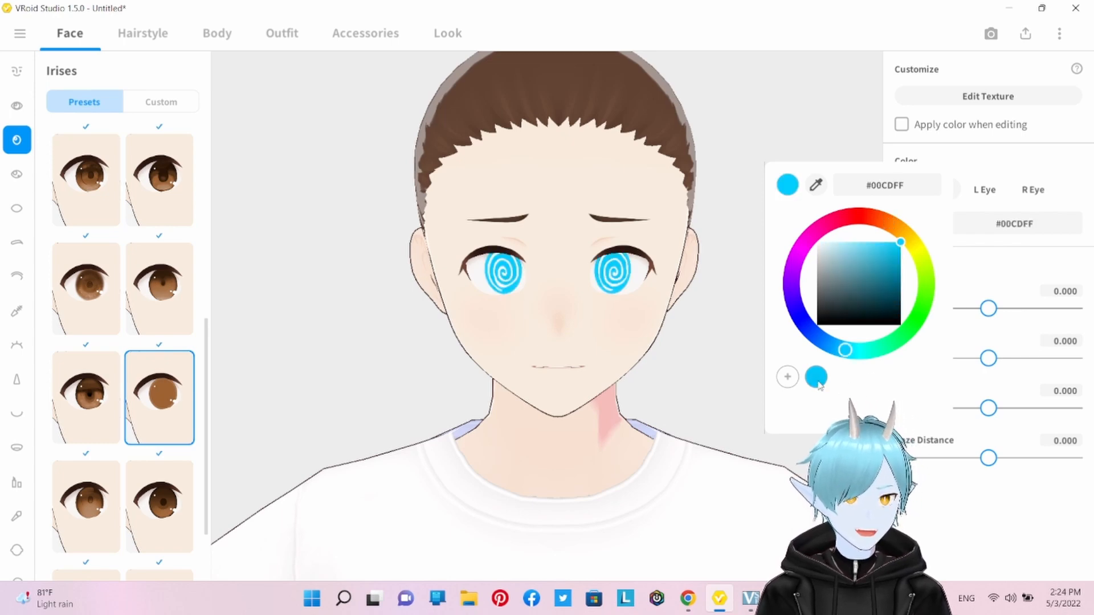
drag(847, 353, 866, 274)
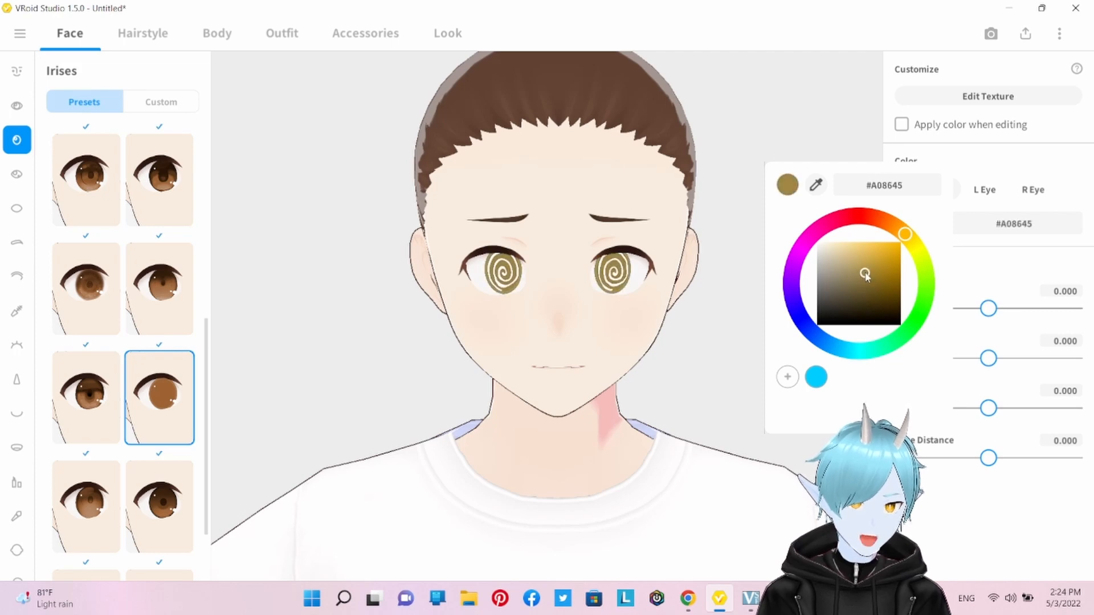
drag(904, 235, 800, 251)
mouse_move(864, 276)
mouse_down()
mouse_move(882, 251)
mouse_move(863, 276)
mouse_up()
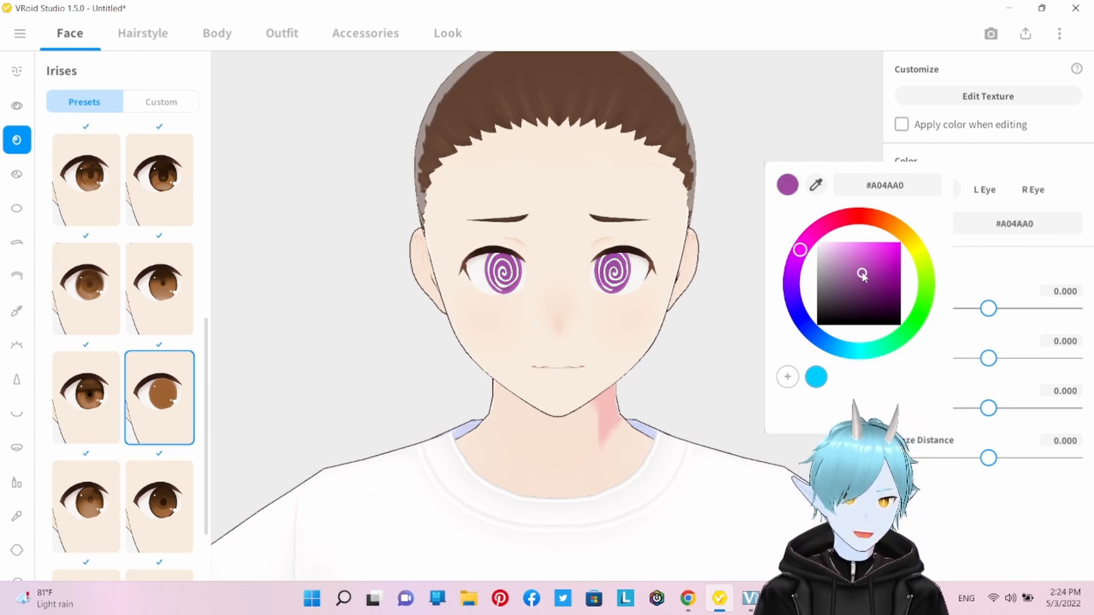
click(1008, 174)
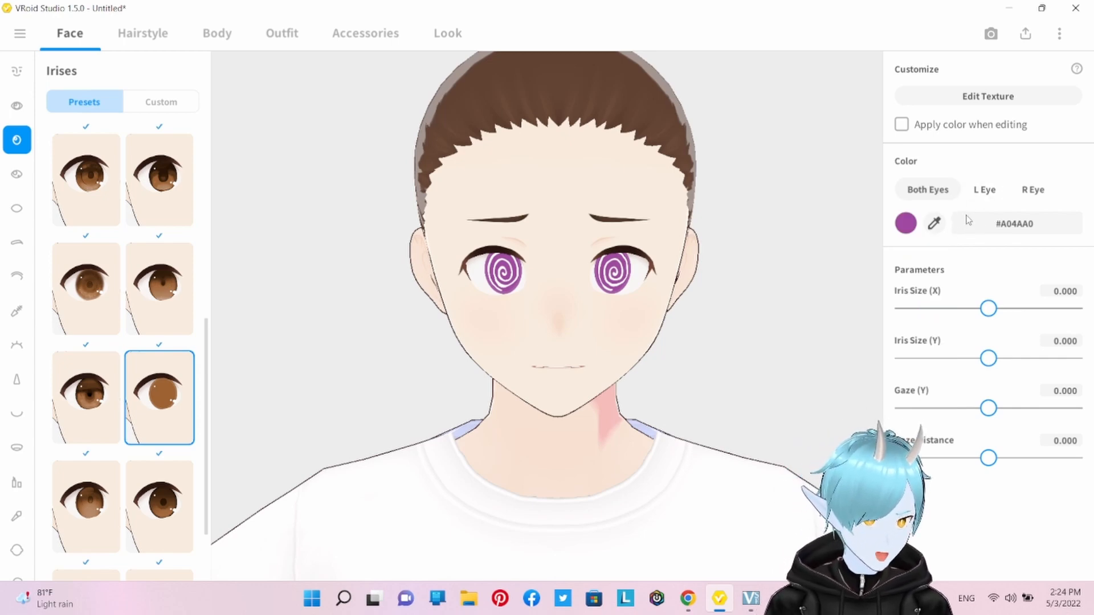
Color only the L Eye iris differently from the other, setting it to bright green #00FF55.
click(984, 191)
click(909, 228)
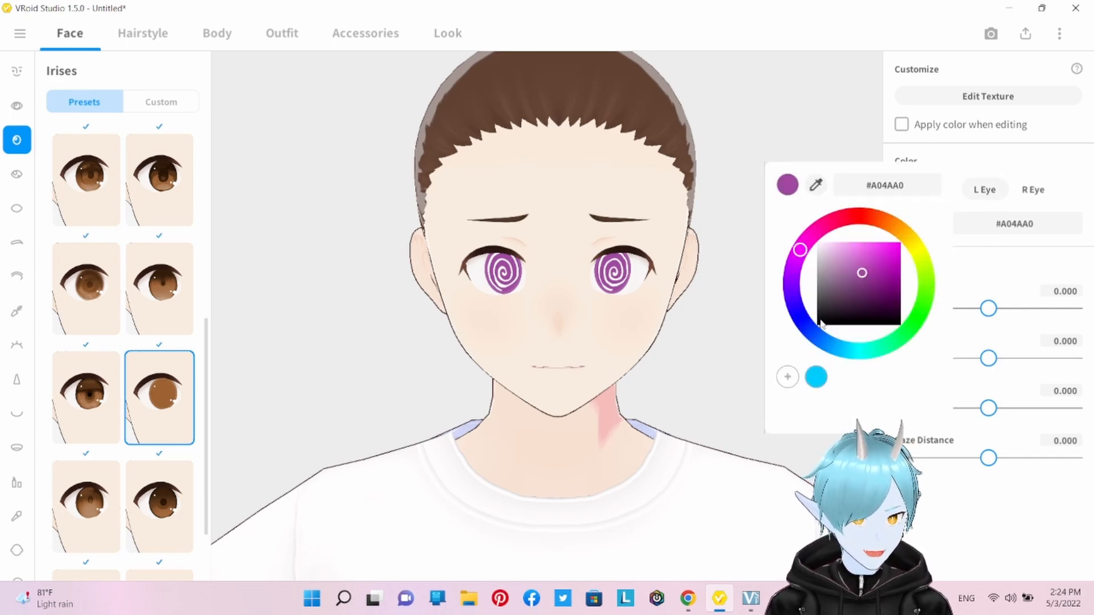
click(818, 381)
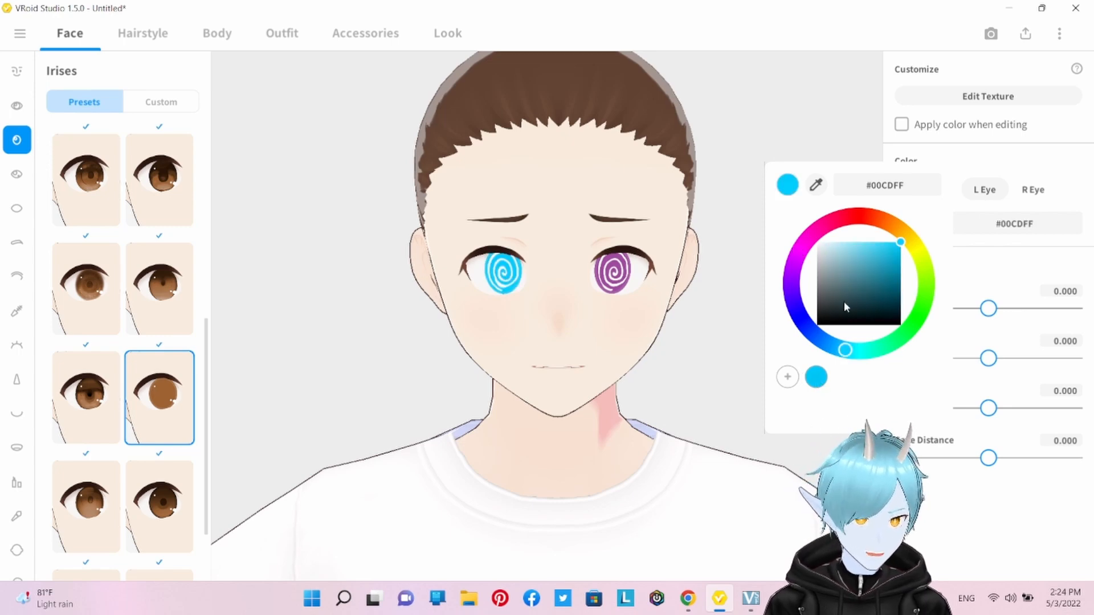
drag(845, 349, 903, 335)
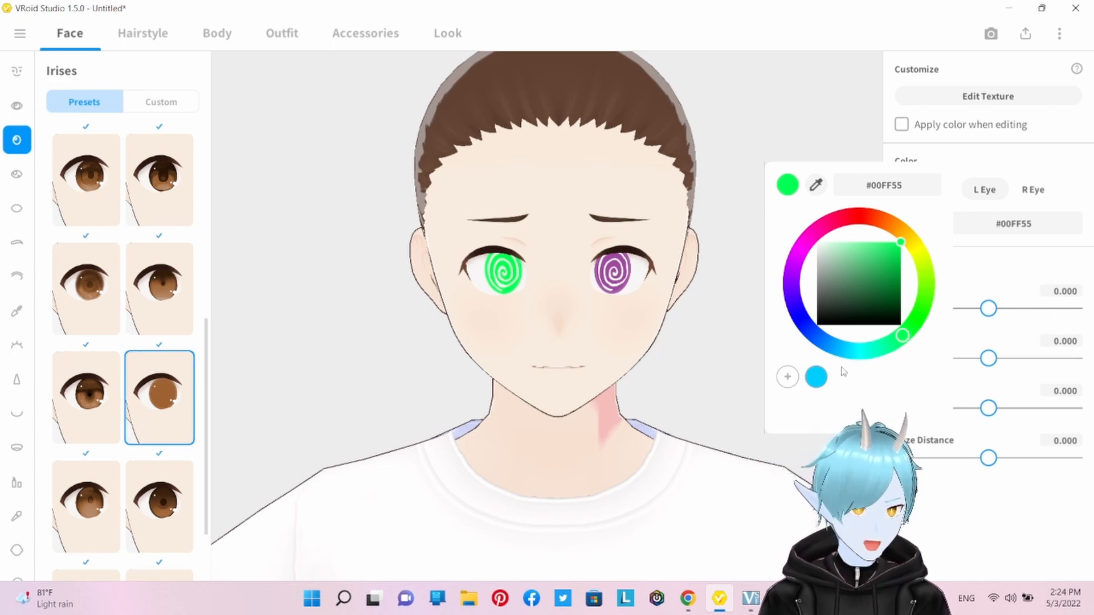
click(975, 261)
Set the iris color of both eyes to the matching dark purple #97359D.
click(910, 192)
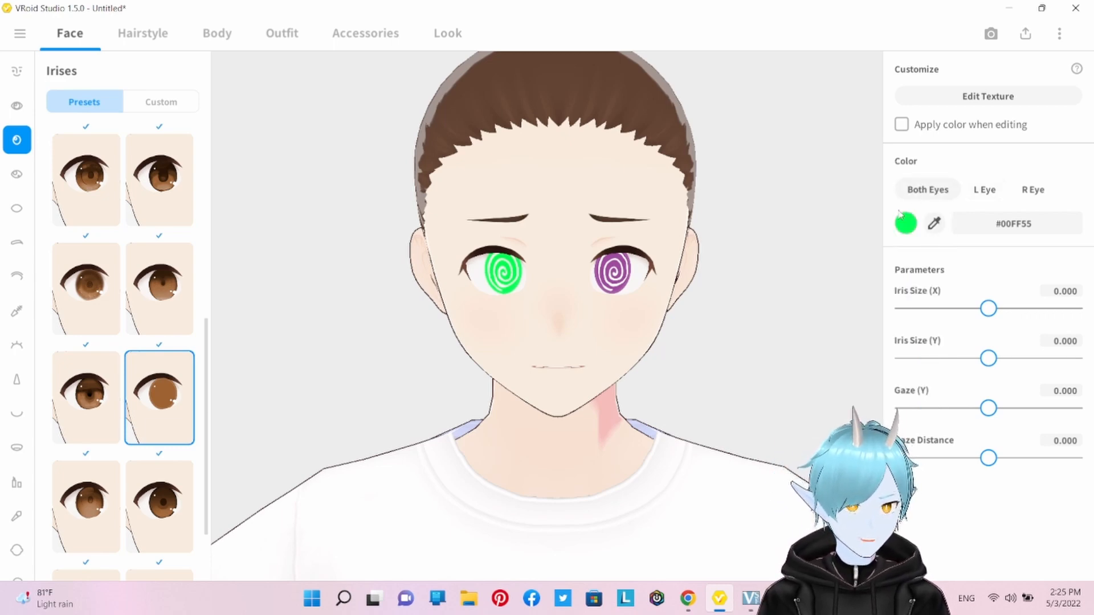
click(906, 227)
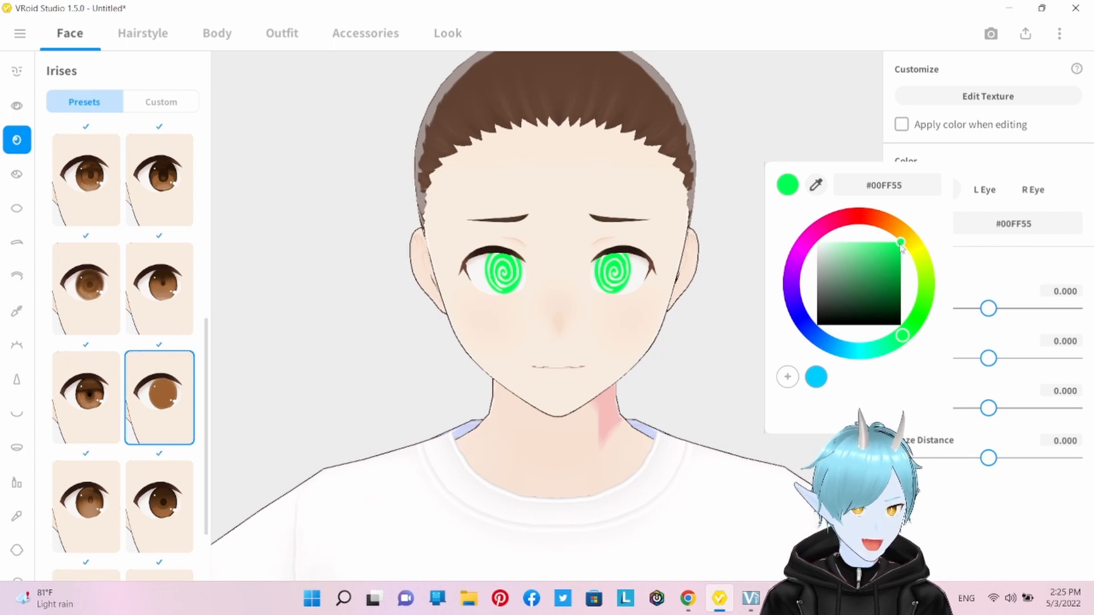
drag(860, 217, 798, 252)
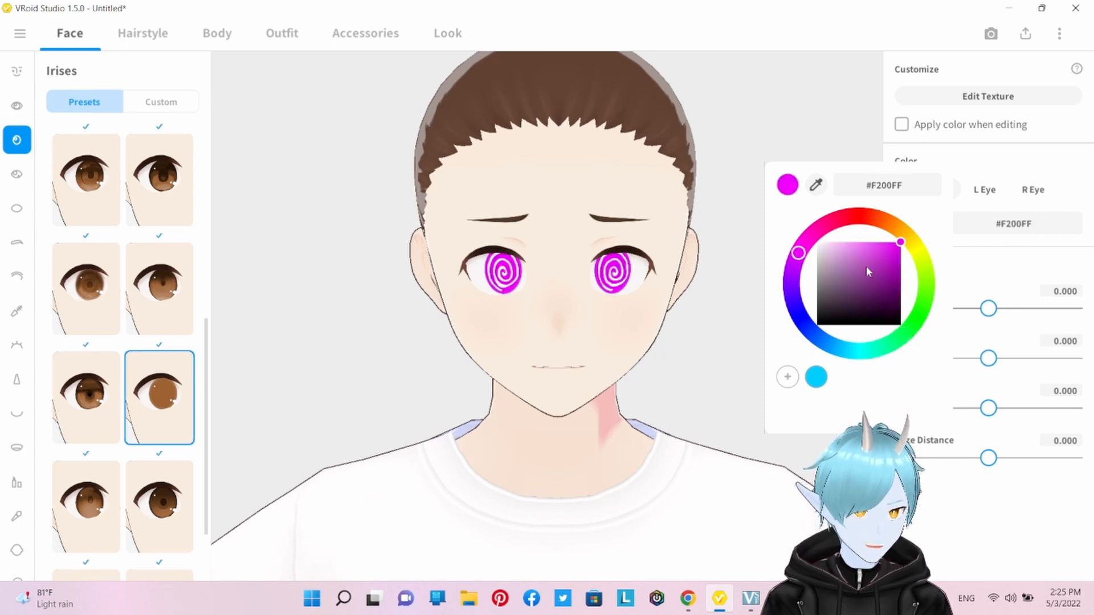
mouse_move(868, 271)
mouse_down()
mouse_move(842, 252)
mouse_move(873, 278)
mouse_up()
click(911, 500)
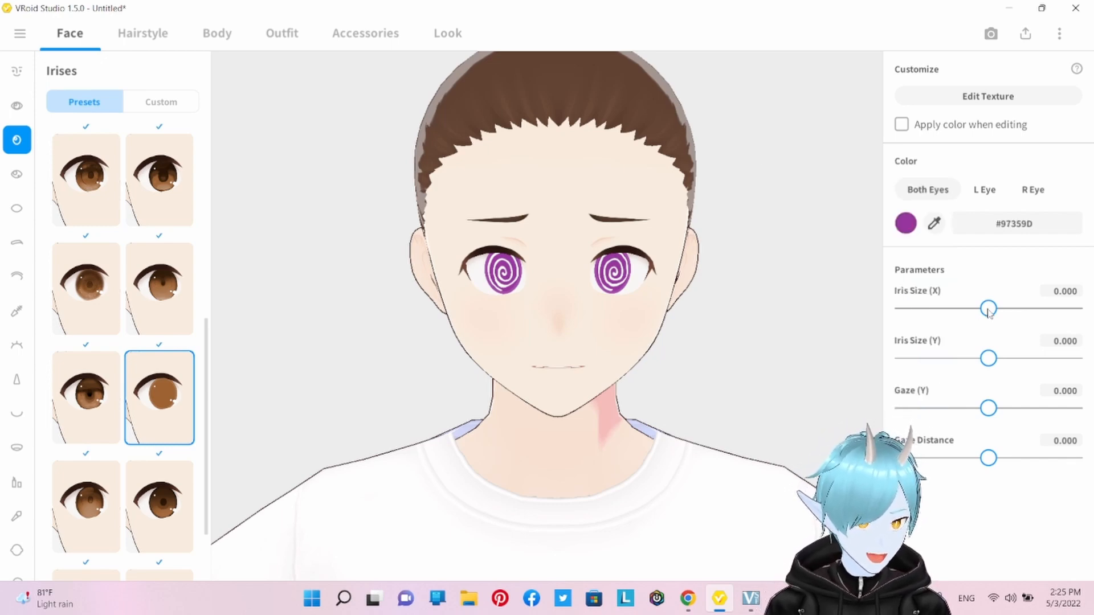
Set Iris Size (X) to -0.280, Iris Size (Y) to 0.053, Gaze (Y) to -0.140 and Gaze Distance to -0.113, and open the iris texture for editing.
drag(988, 309, 976, 408)
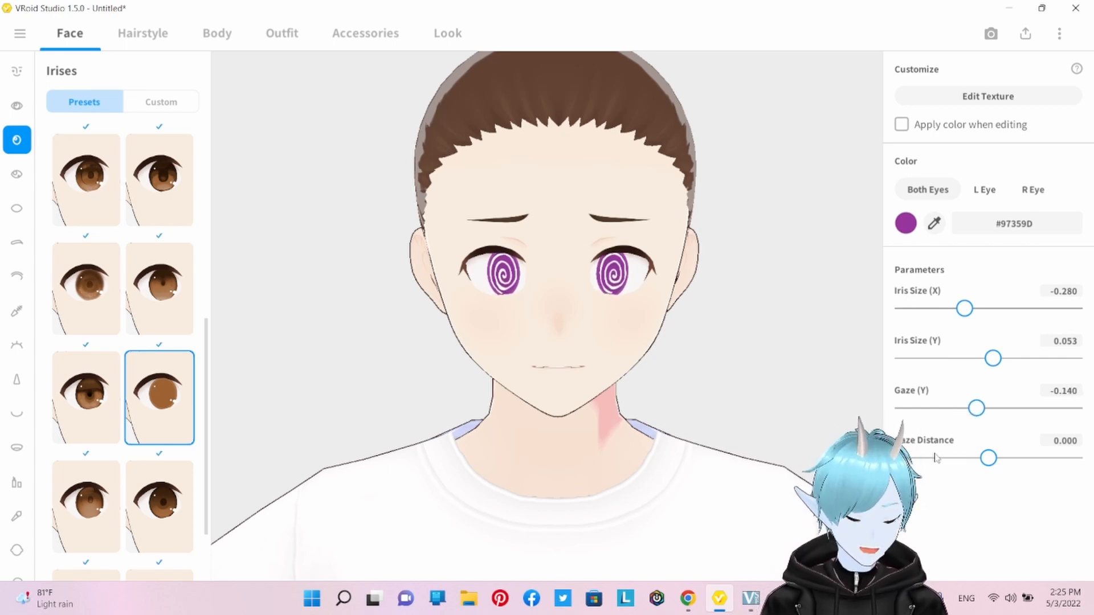
mouse_move(989, 458)
mouse_down()
mouse_move(1008, 459)
mouse_move(939, 466)
mouse_move(979, 474)
mouse_up()
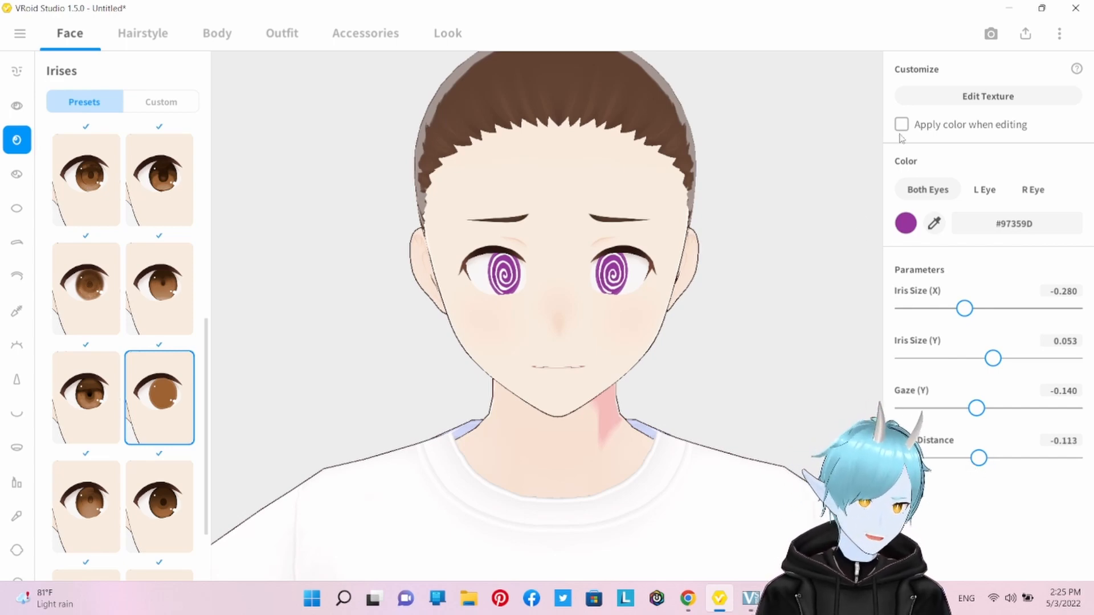
click(950, 96)
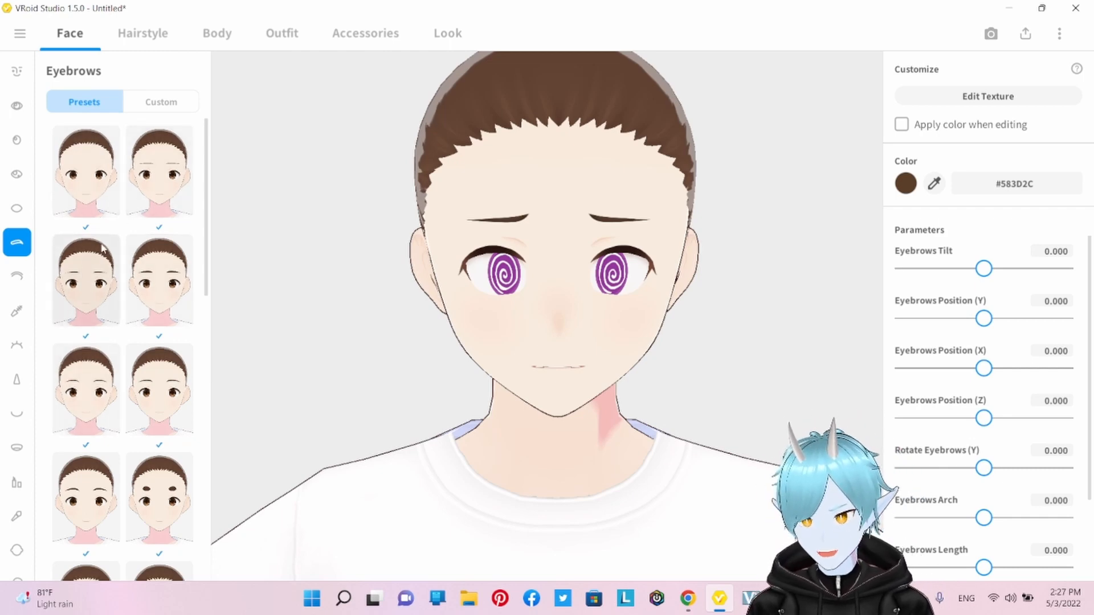
Try several eyebrow presets from the upper rows of the list on the face.
click(149, 192)
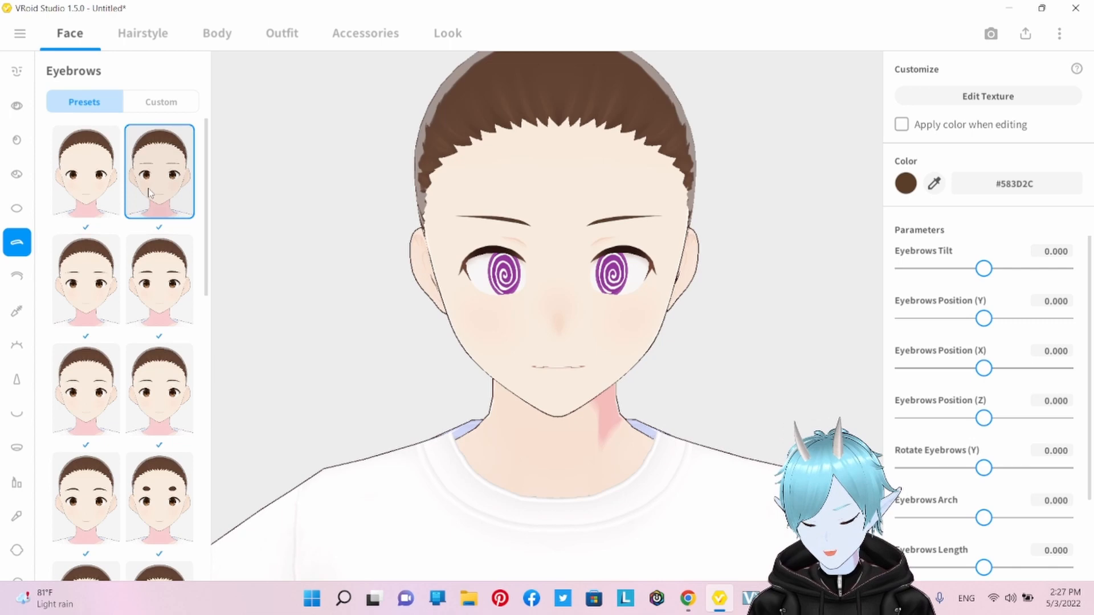
click(110, 303)
click(156, 294)
scroll(151, 291, down, 2)
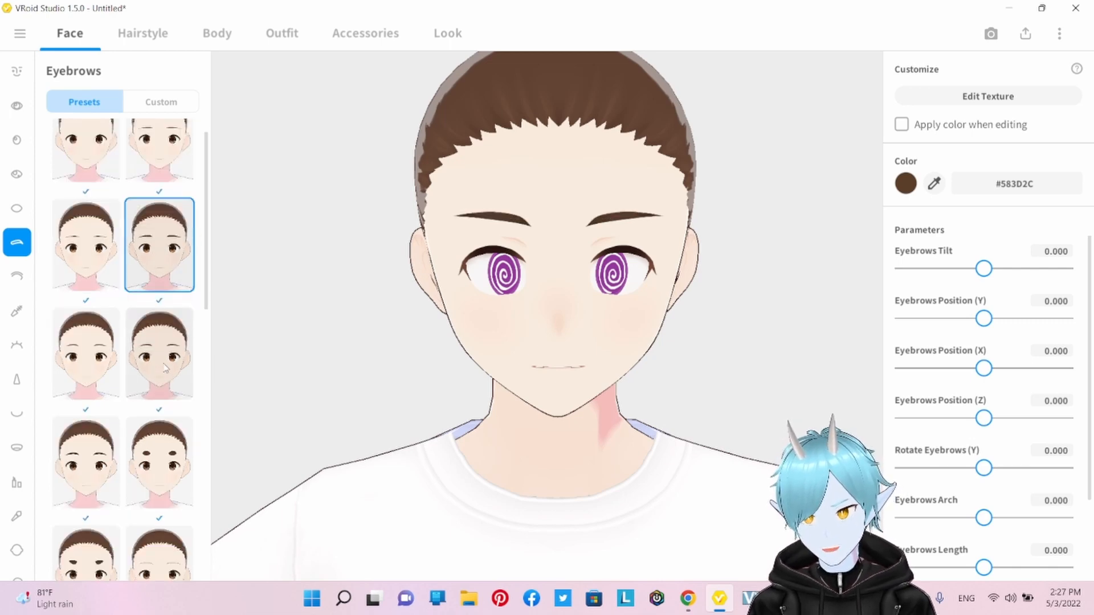
click(145, 291)
click(86, 282)
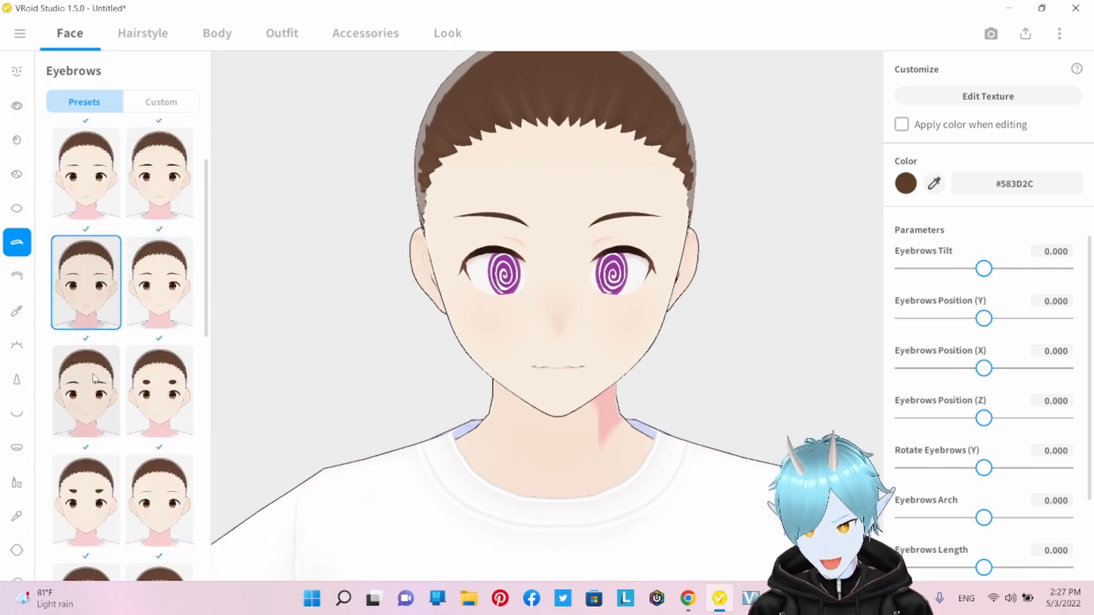
click(85, 393)
click(87, 502)
click(154, 505)
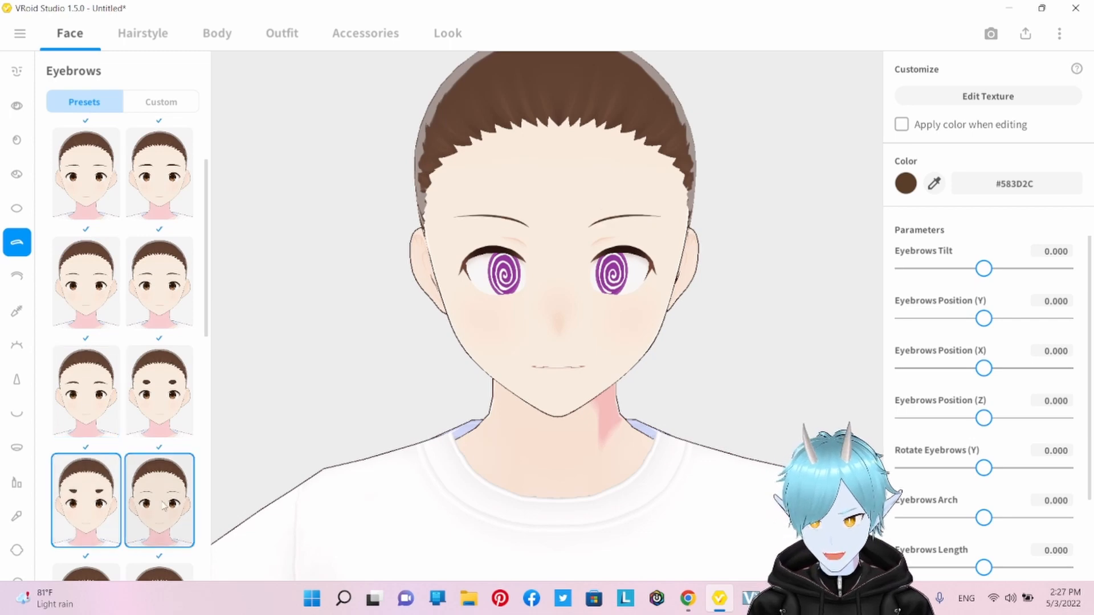
Compare the worried and angry eyebrow presets and apply the worried one with raised inner ends.
scroll(123, 539, down, 2)
click(90, 535)
click(151, 535)
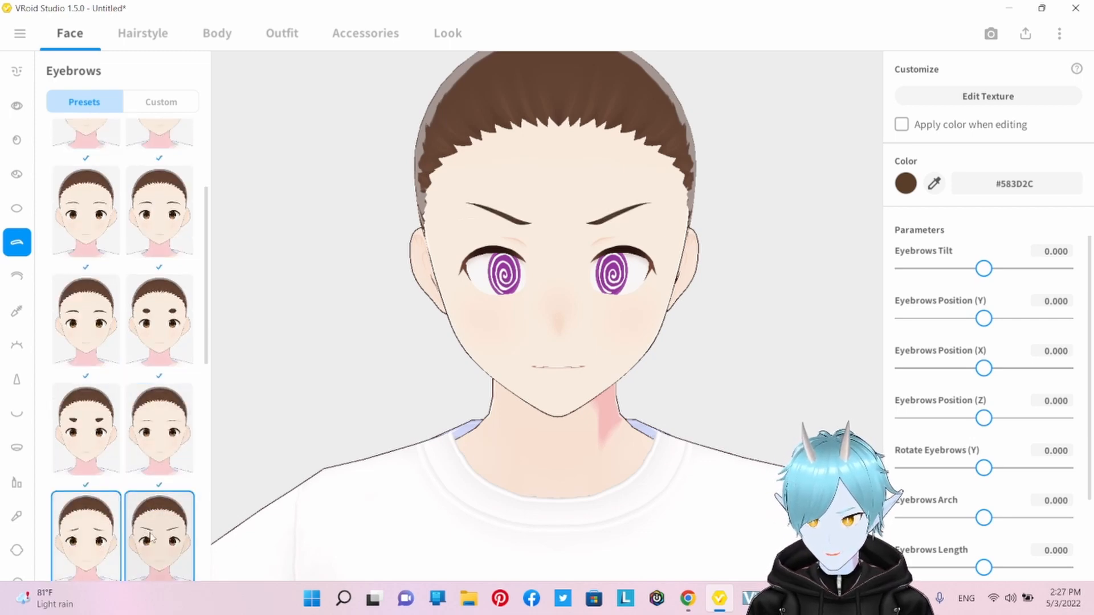
click(87, 534)
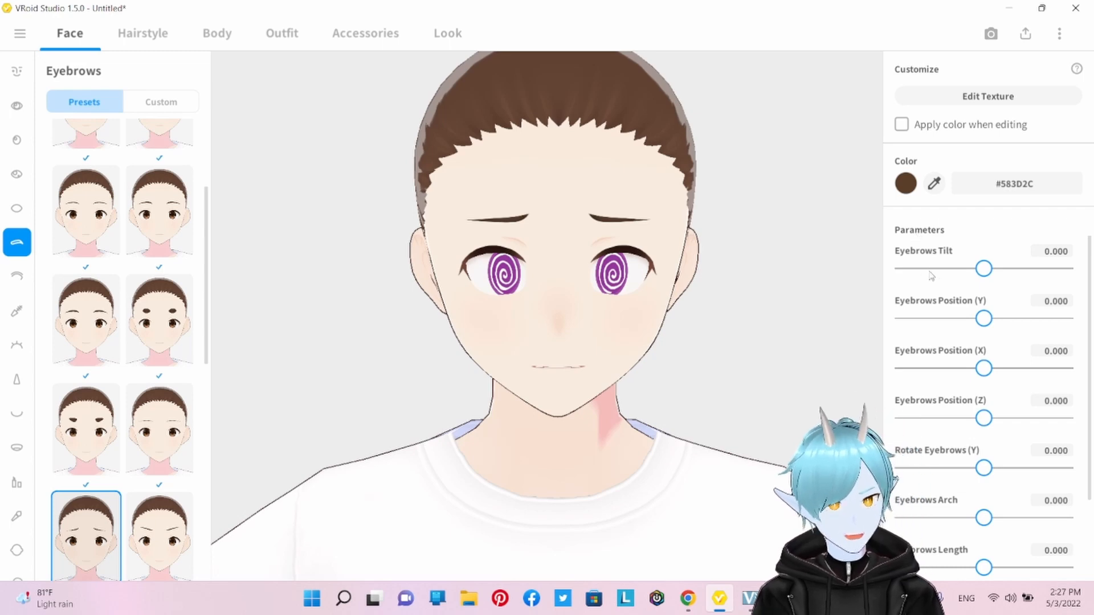
Set Eyebrows Tilt to 0.268, Position (Y) to -0.388, Position (X) to 0.317, Position (Z) to 0.056 and Rotate Eyebrows (Y) to 0.021.
drag(986, 272, 1006, 284)
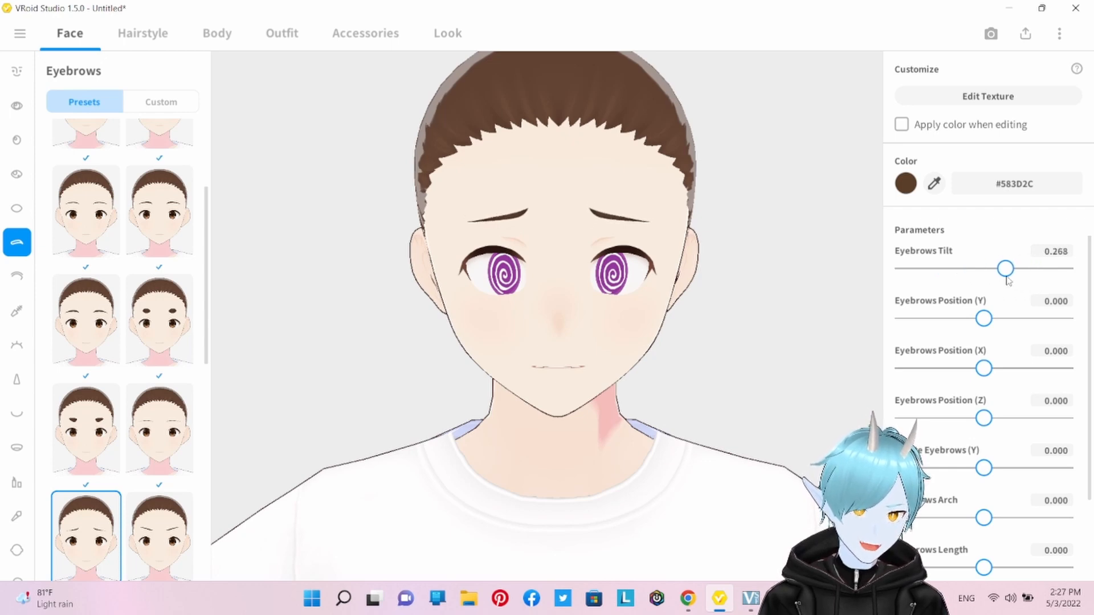
drag(984, 319, 952, 320)
drag(983, 369, 1010, 371)
mouse_move(988, 419)
mouse_down()
mouse_move(1033, 419)
mouse_move(970, 420)
mouse_move(992, 431)
mouse_up()
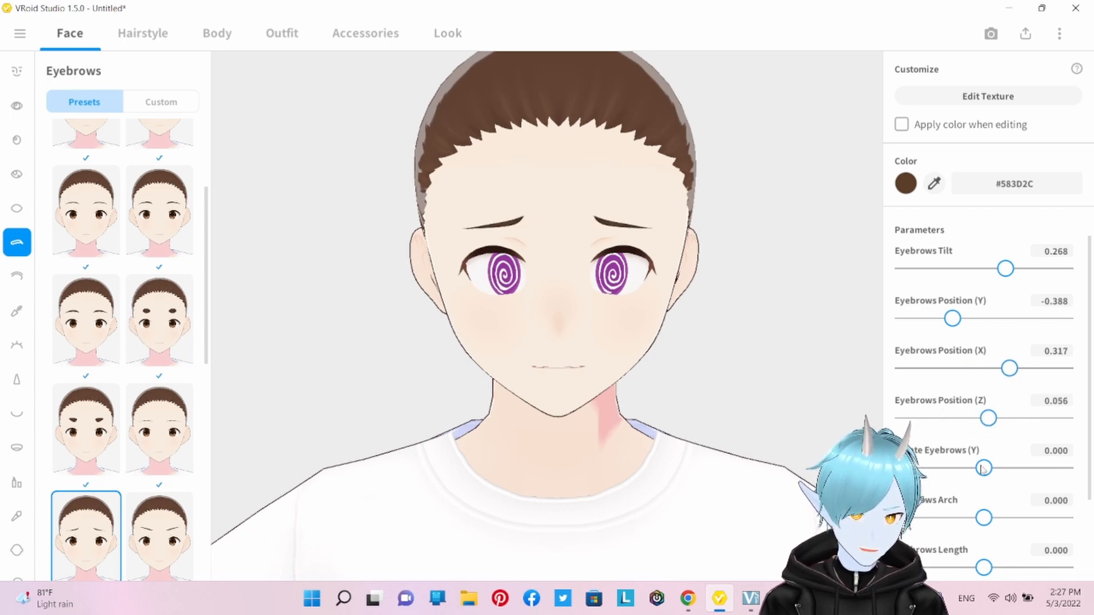
mouse_move(983, 468)
mouse_down()
mouse_move(966, 470)
mouse_move(1002, 481)
mouse_move(986, 482)
mouse_up()
scroll(987, 481, down, 1)
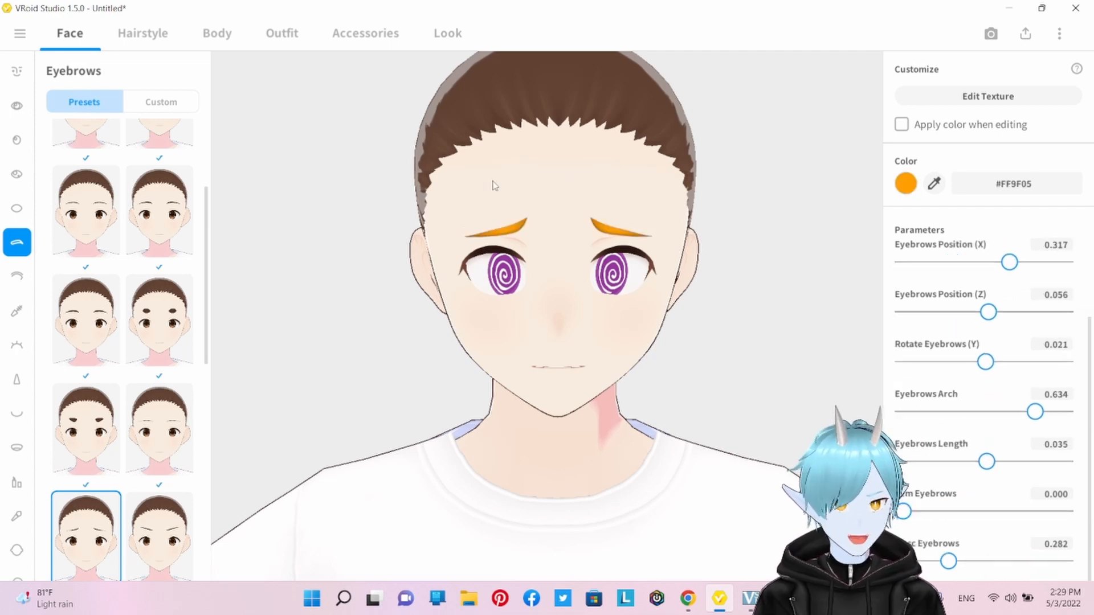
Compare the eyelid presets on the face and apply the first one after the blank option.
click(19, 278)
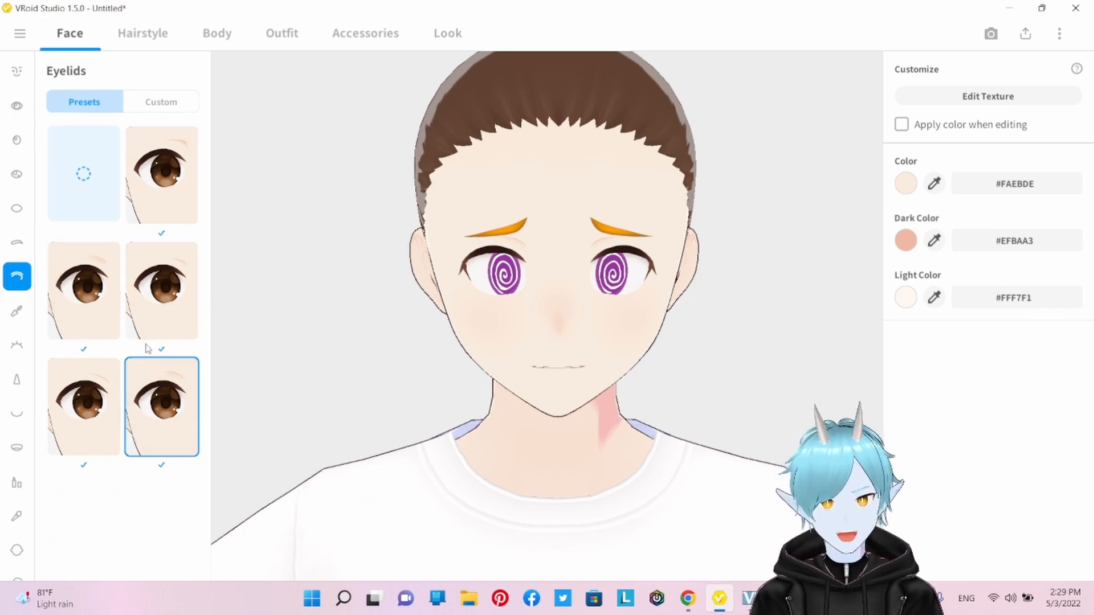
click(171, 300)
click(174, 213)
click(111, 300)
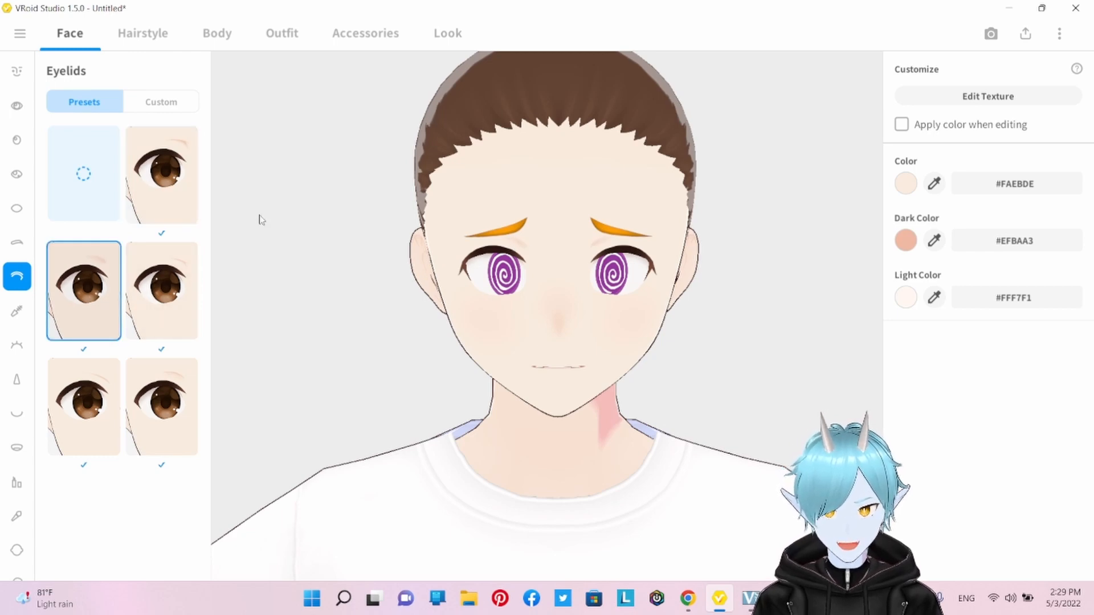
click(194, 204)
click(102, 411)
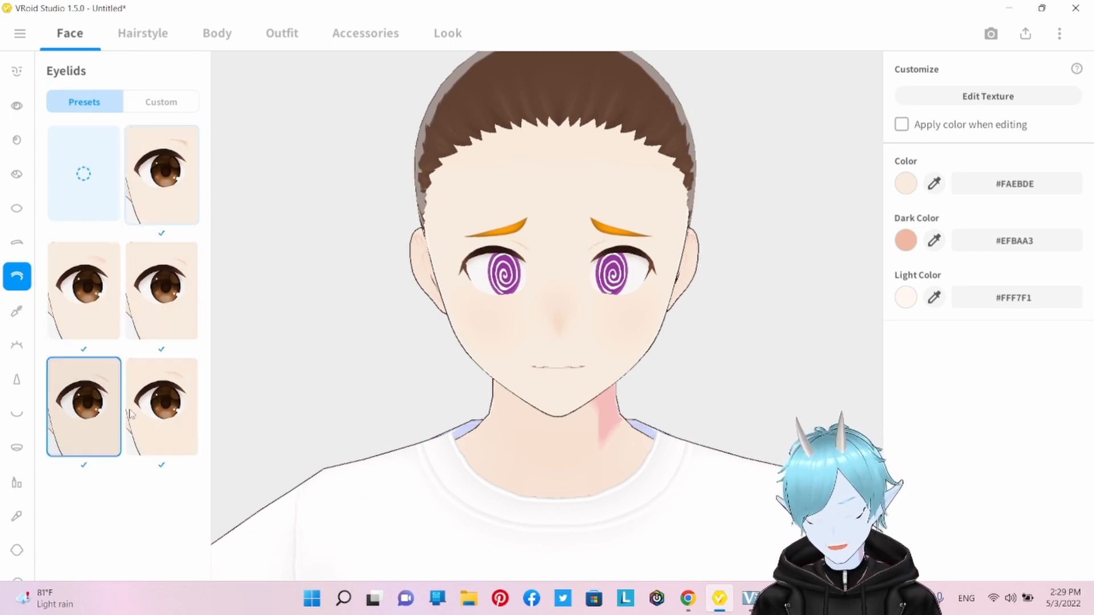
click(153, 410)
click(160, 295)
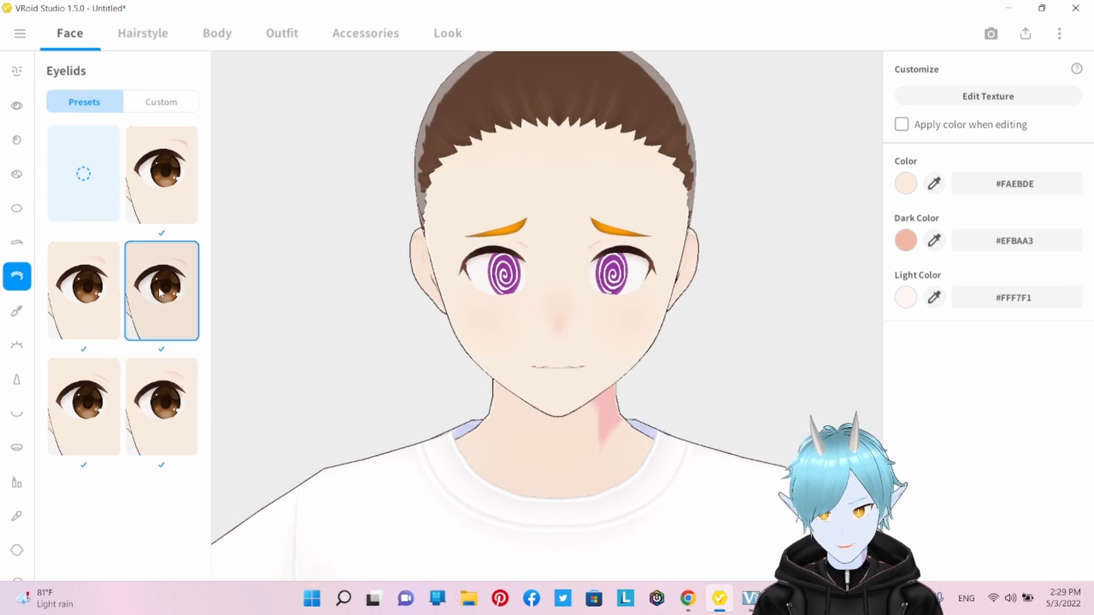
click(183, 219)
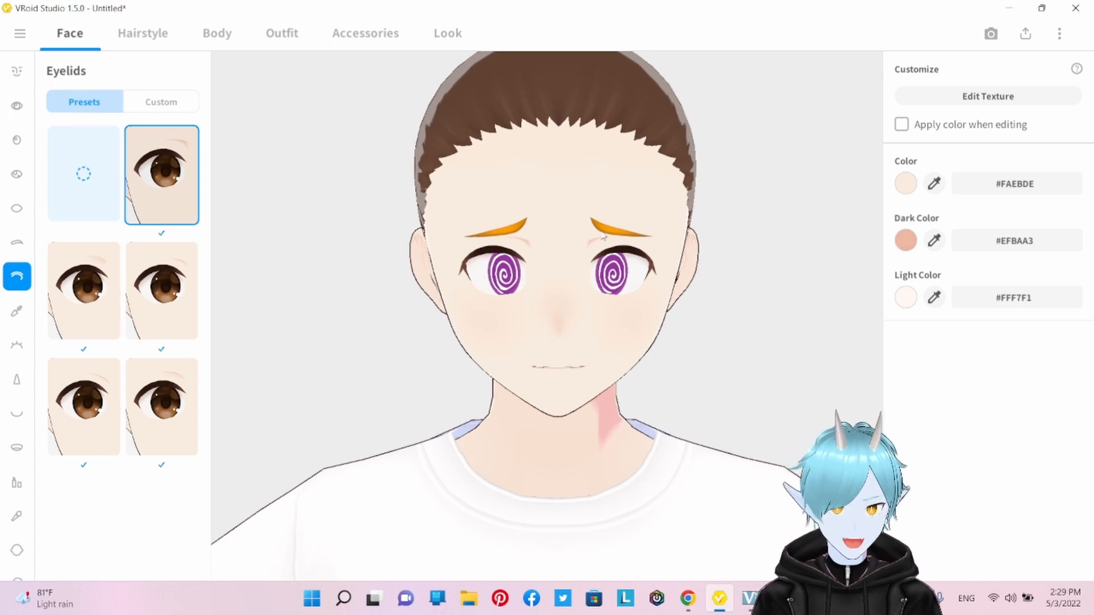
Examine the available eyeliner presets and eyelash presets without choosing a new one.
click(17, 311)
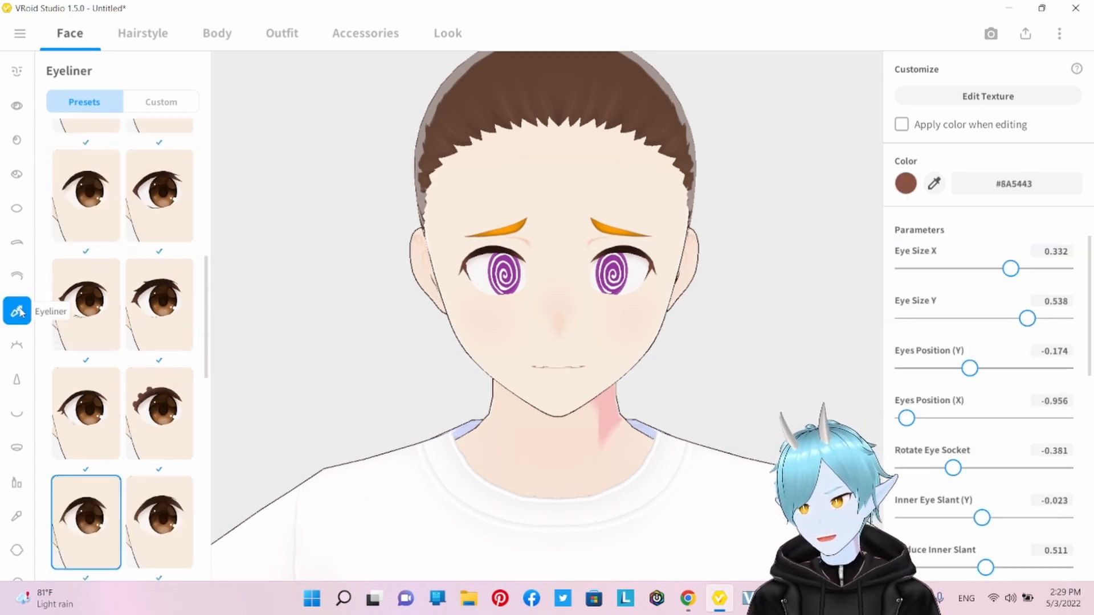
scroll(83, 483, down, 5)
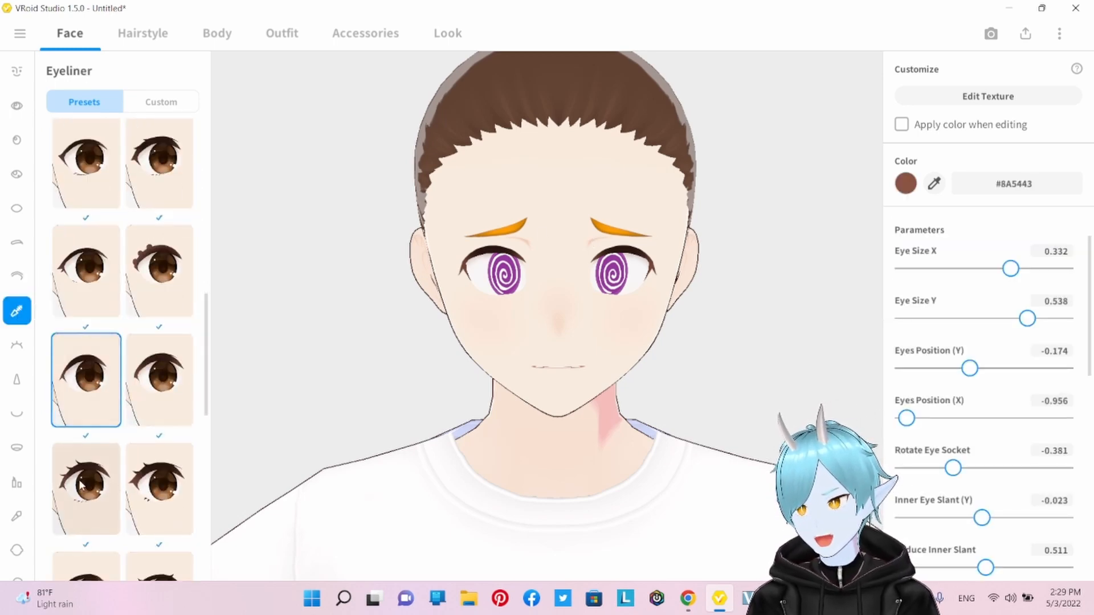
scroll(105, 342, down, 1)
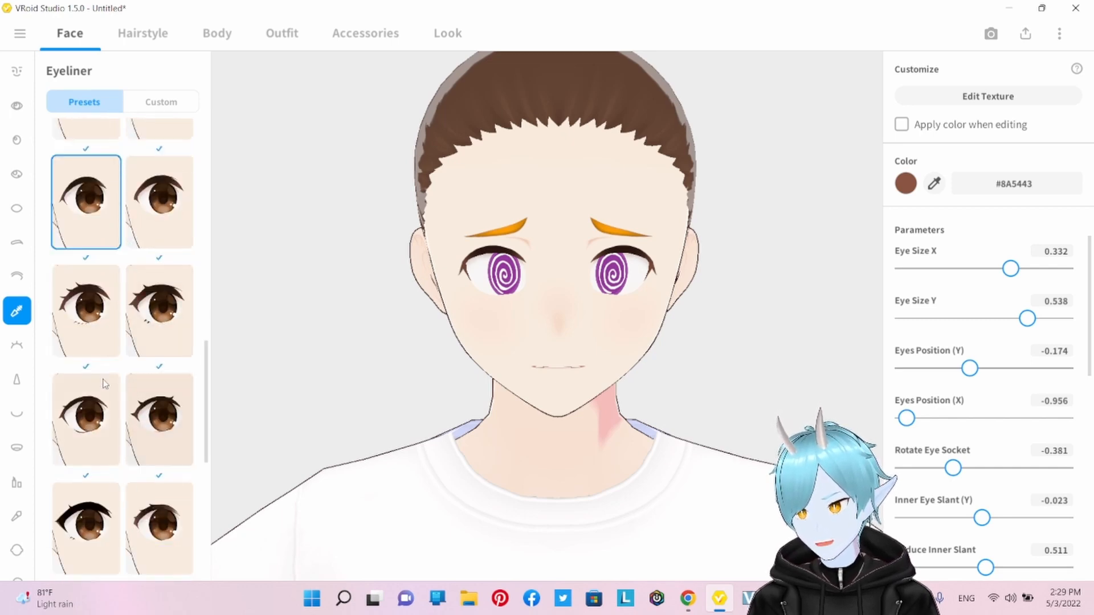
scroll(159, 366, down, 2)
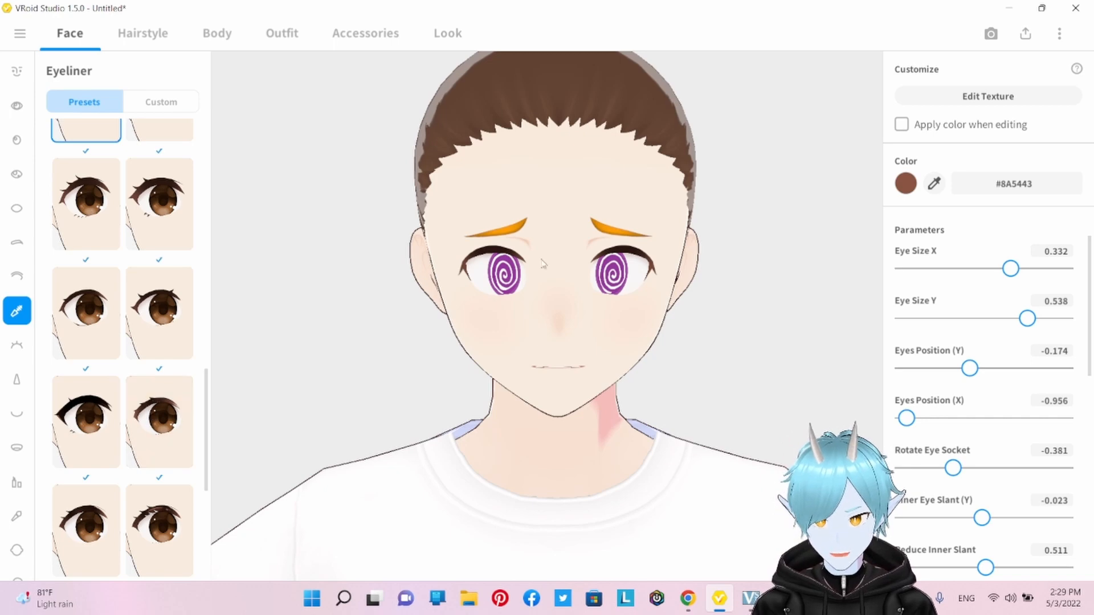
scroll(114, 450, down, 1)
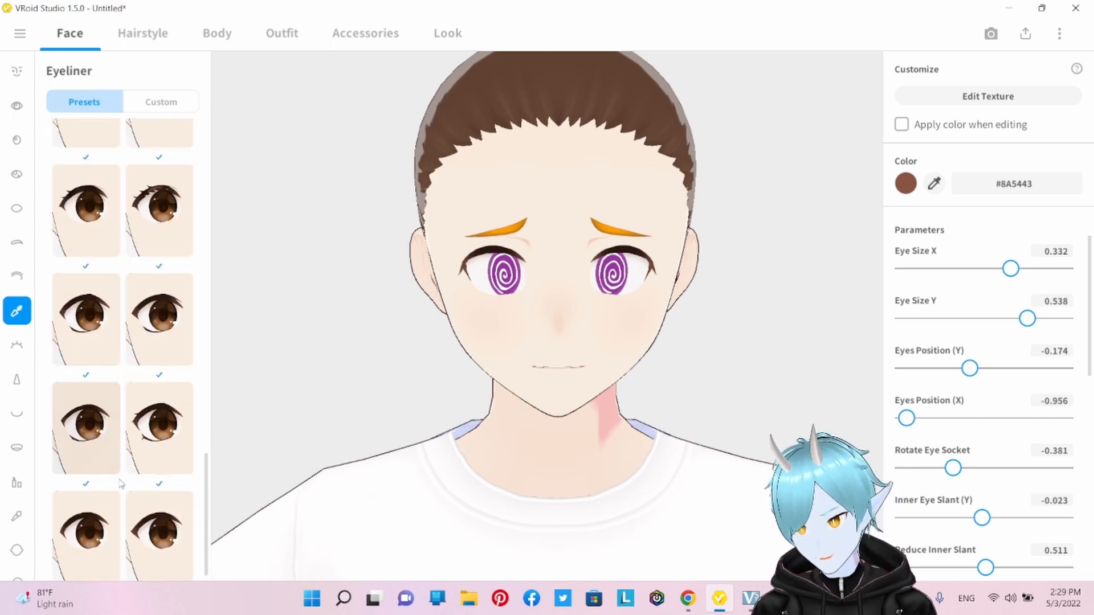
scroll(117, 493, up, 10)
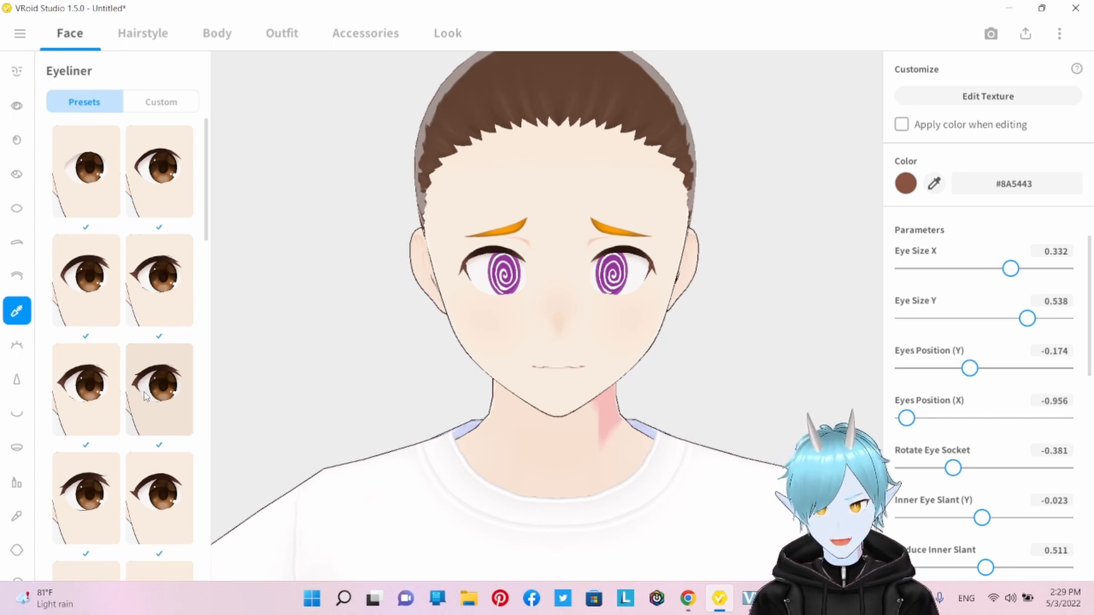
click(17, 347)
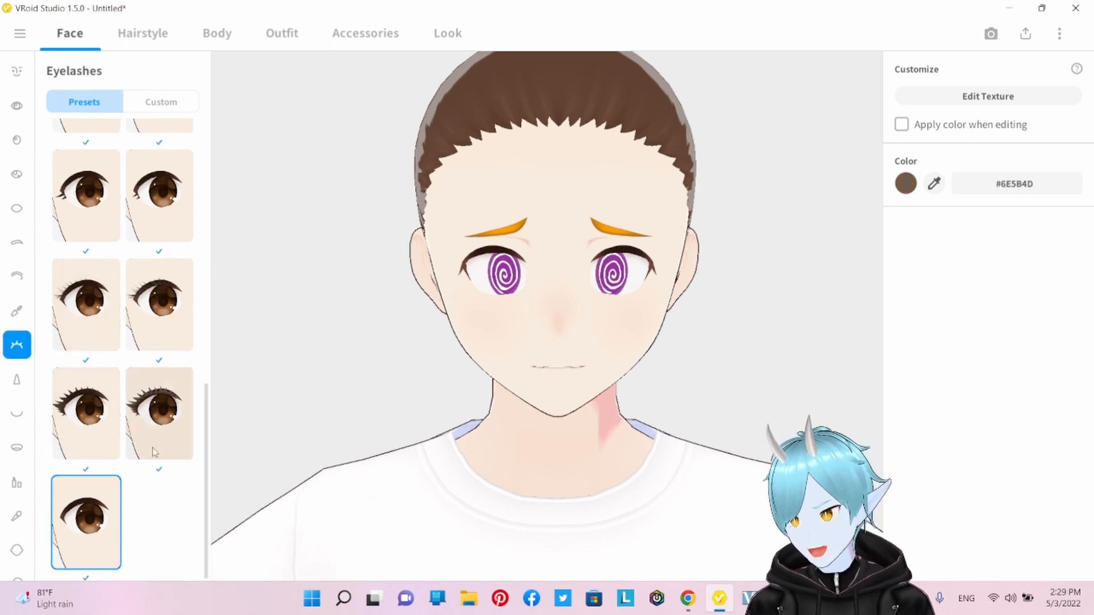
scroll(132, 409, down, 1)
scroll(131, 408, up, 2)
scroll(152, 221, up, 5)
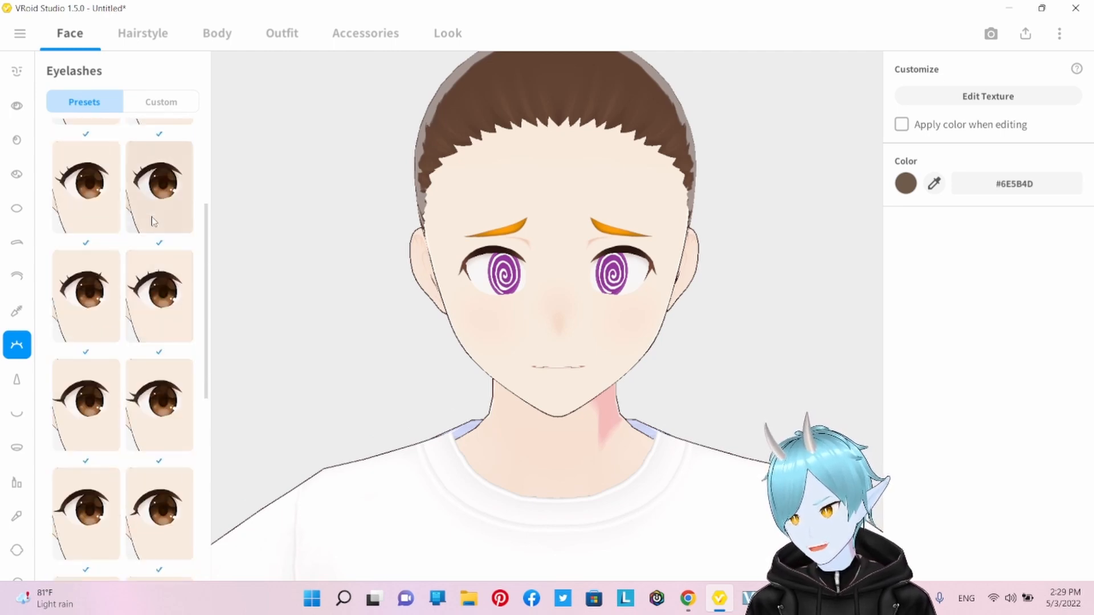
scroll(152, 221, up, 1)
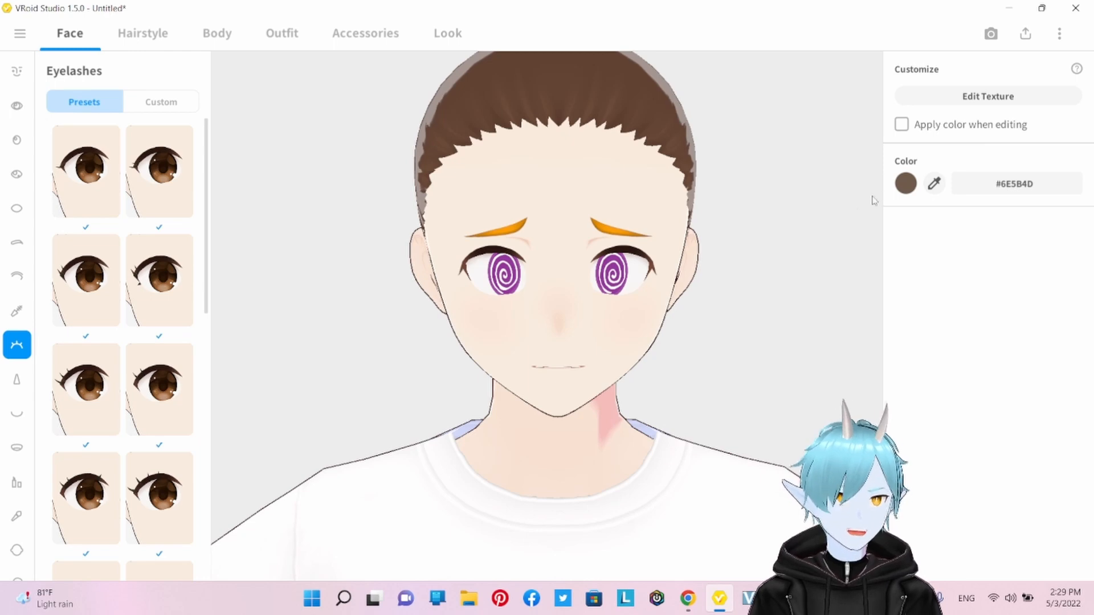
Try several nose presets on the face and apply the last one in the list.
click(17, 381)
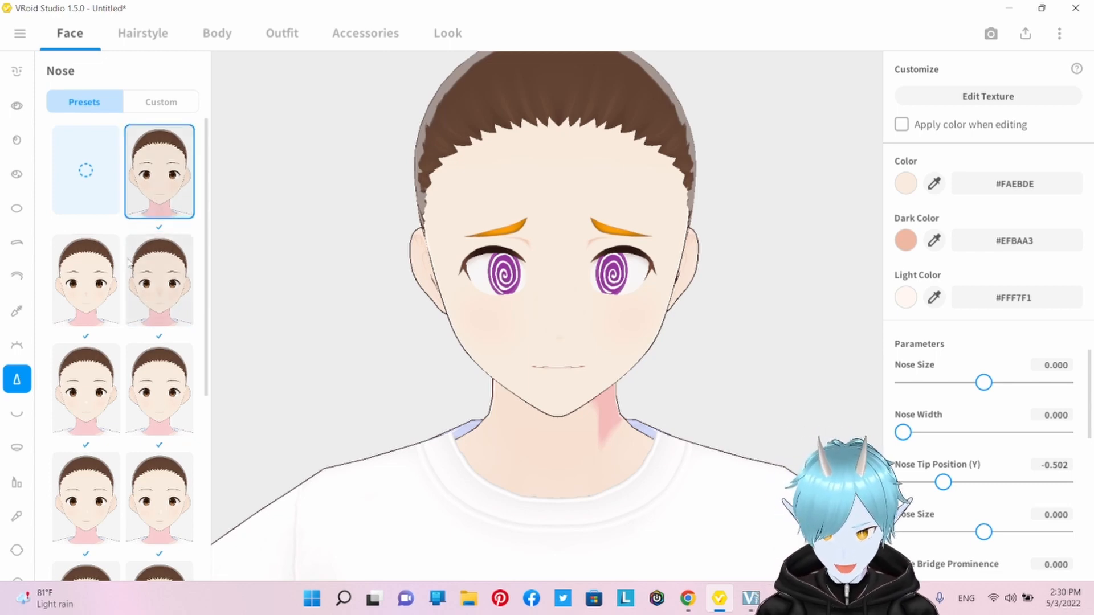
click(85, 279)
click(160, 193)
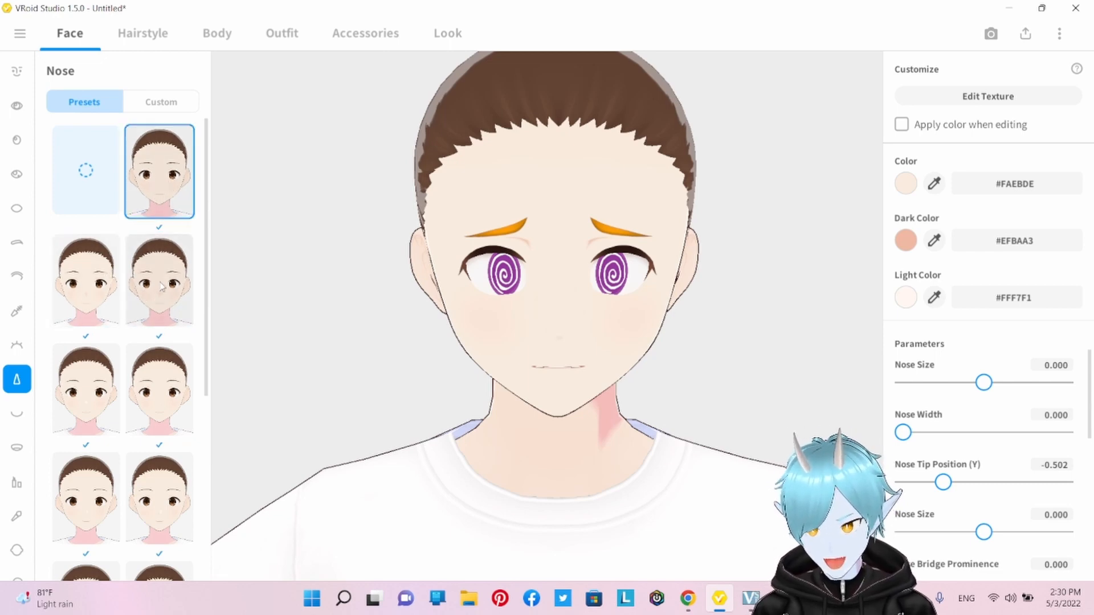
click(150, 420)
scroll(149, 433, down, 3)
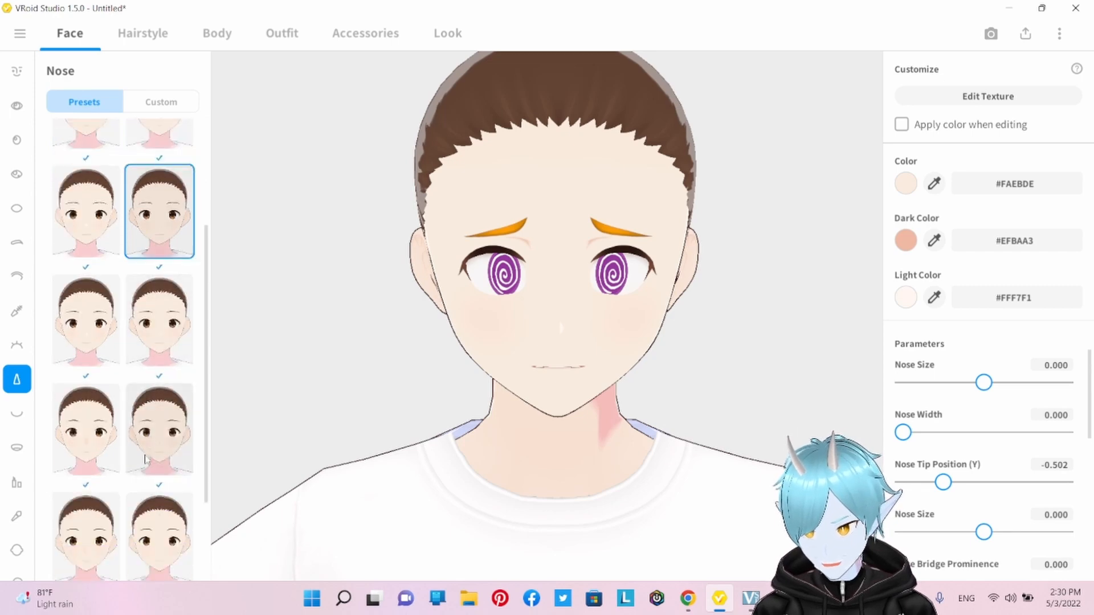
click(148, 456)
scroll(171, 530, up, 1)
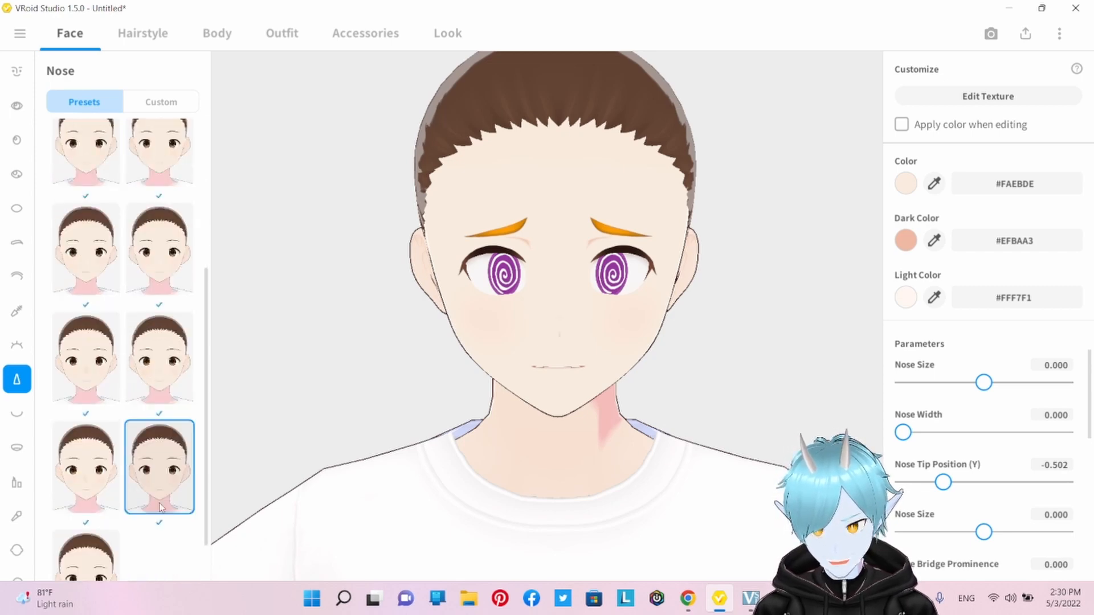
click(78, 481)
click(88, 550)
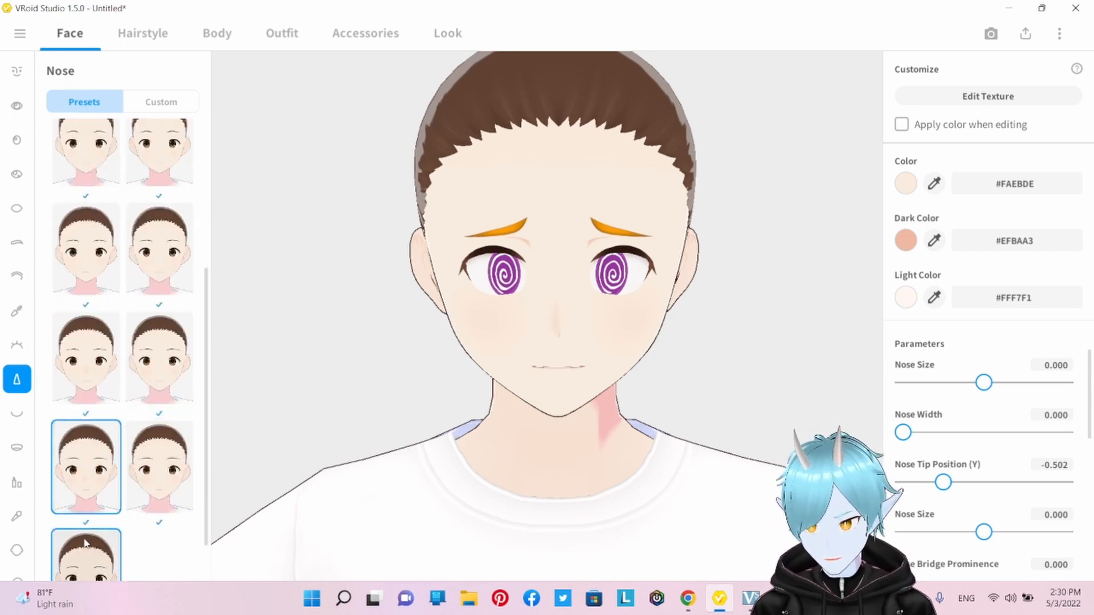
scroll(98, 466, up, 4)
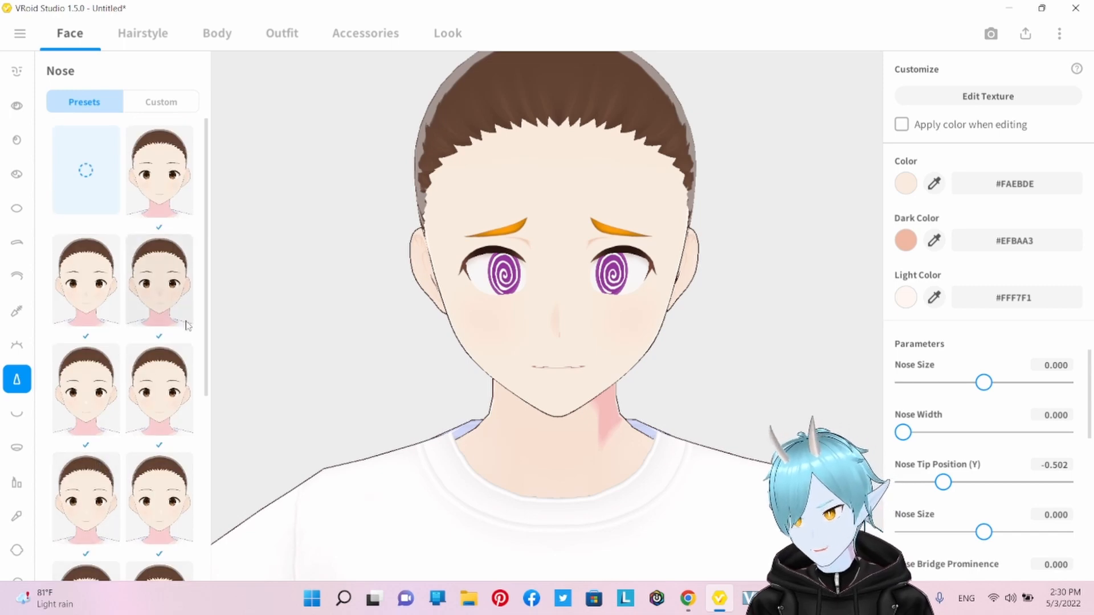
scroll(152, 478, down, 4)
scroll(153, 478, down, 3)
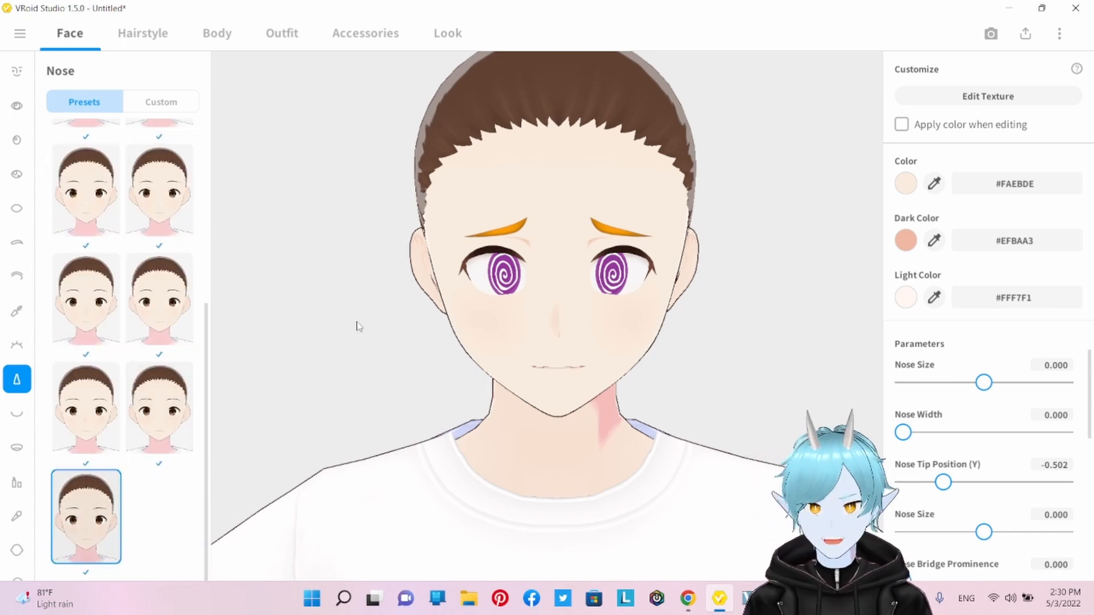
scroll(175, 345, up, 10)
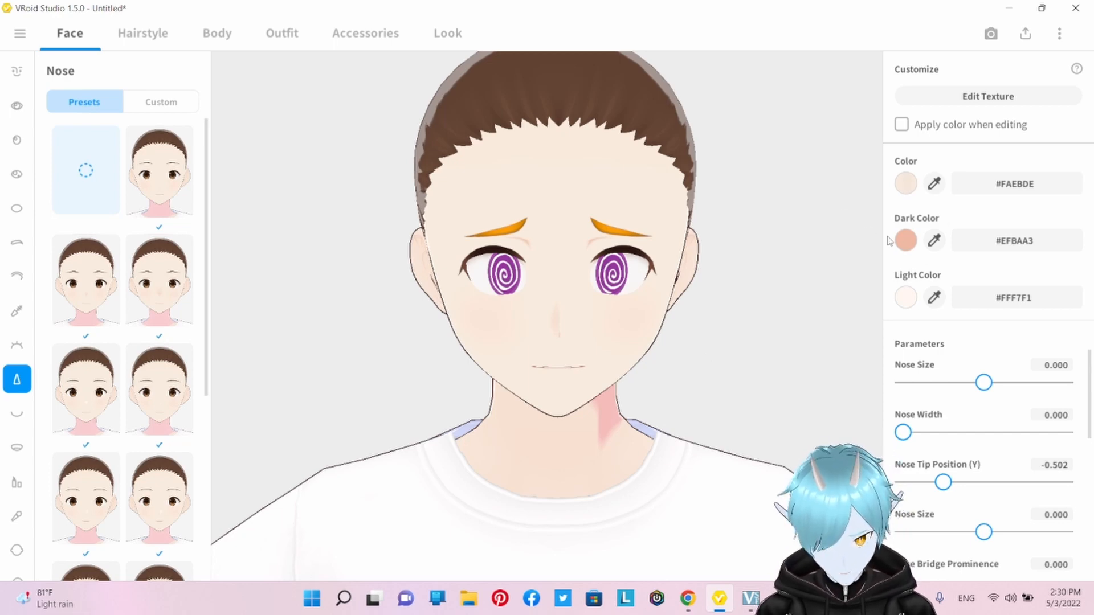
Set the upper Nose Size parameter to 0.113 and Nose Width to 0.356, checking the nose from the side.
mouse_move(497, 427)
right_down()
mouse_move(552, 425)
mouse_move(478, 427)
mouse_move(496, 423)
right_up()
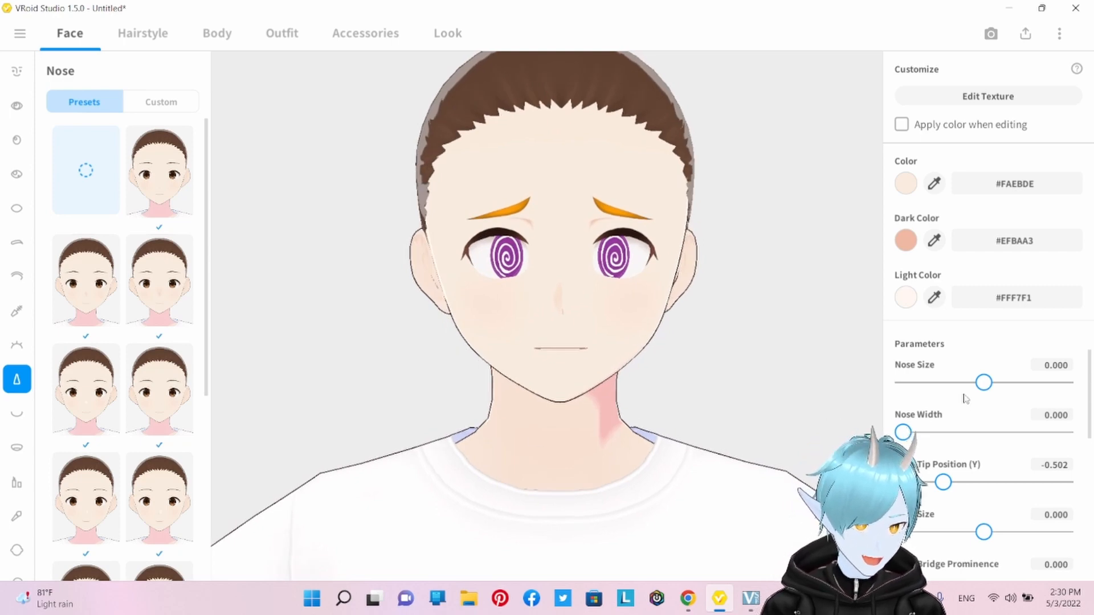
mouse_move(988, 392)
mouse_down()
mouse_move(1011, 384)
mouse_move(987, 384)
mouse_up()
right_drag(688, 422, 714, 423)
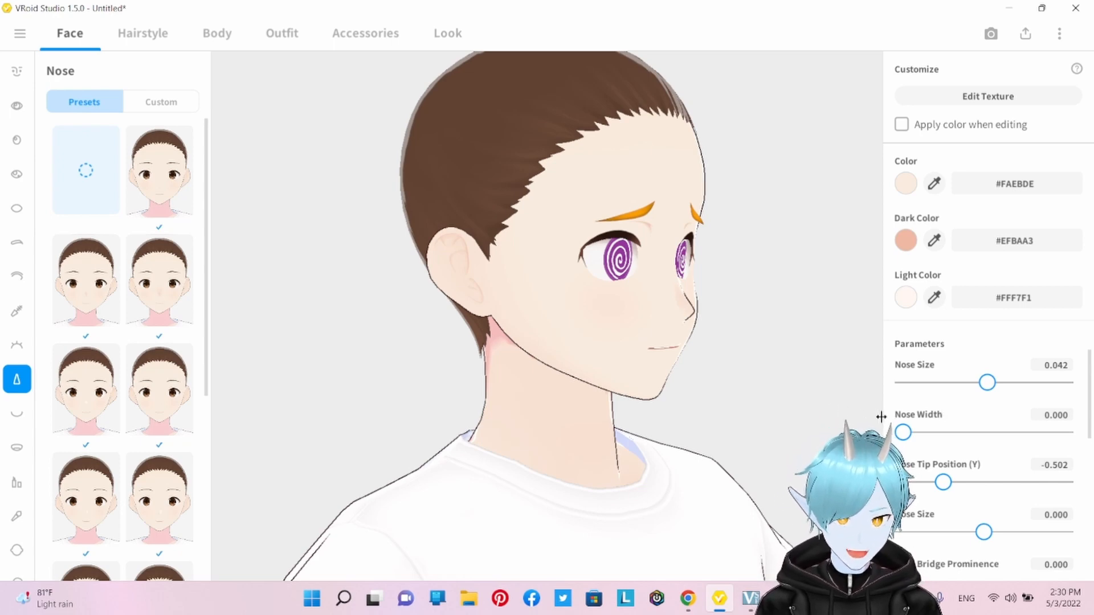
mouse_move(742, 403)
right_down()
mouse_move(752, 403)
mouse_move(731, 408)
mouse_move(743, 405)
right_up()
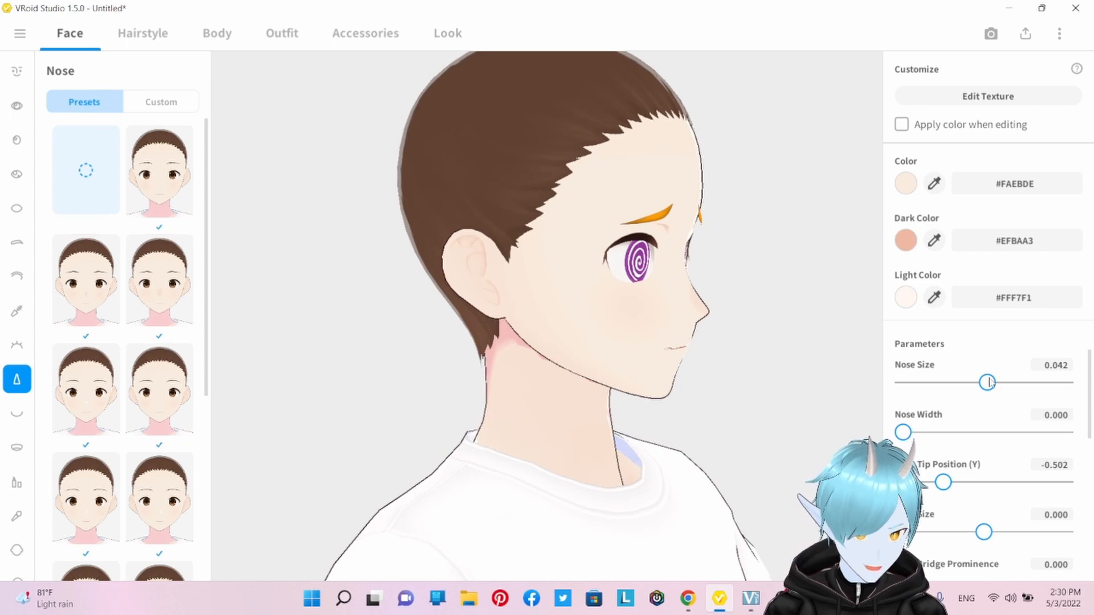
mouse_move(989, 382)
mouse_down()
mouse_move(1021, 382)
mouse_move(967, 382)
mouse_move(1064, 382)
mouse_move(998, 383)
mouse_move(996, 393)
mouse_up()
drag(905, 436, 949, 443)
mouse_move(745, 454)
right_down()
mouse_move(711, 452)
mouse_move(750, 454)
right_up()
mouse_move(946, 444)
mouse_down()
mouse_move(993, 443)
mouse_move(959, 443)
mouse_up()
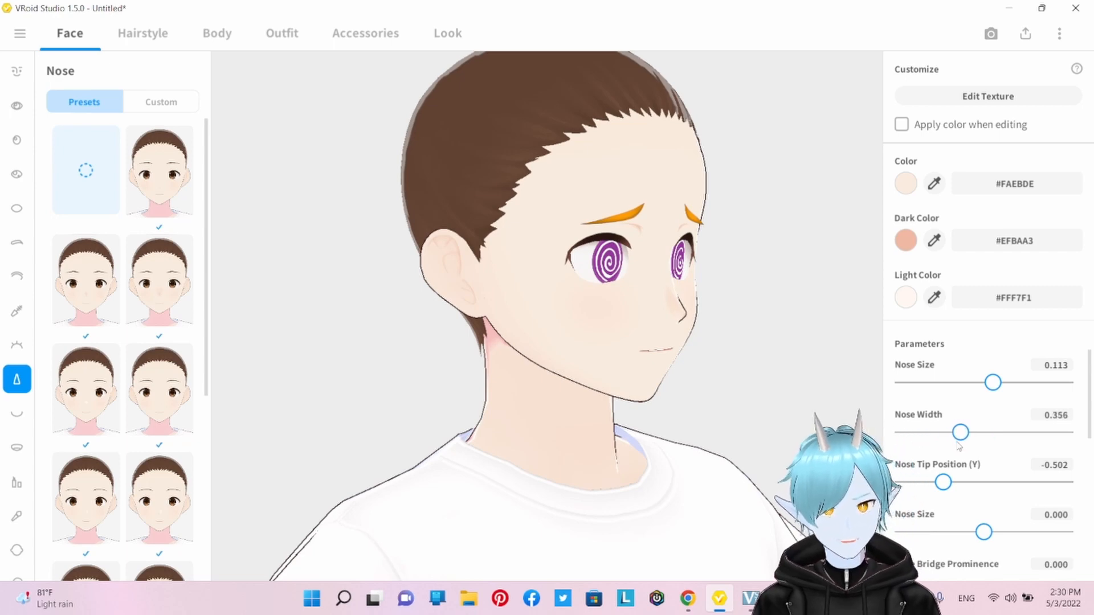
Raise the Nose Tip Position (Y) to around the middle of its range, checking the nose from the side.
right_drag(746, 453, 711, 445)
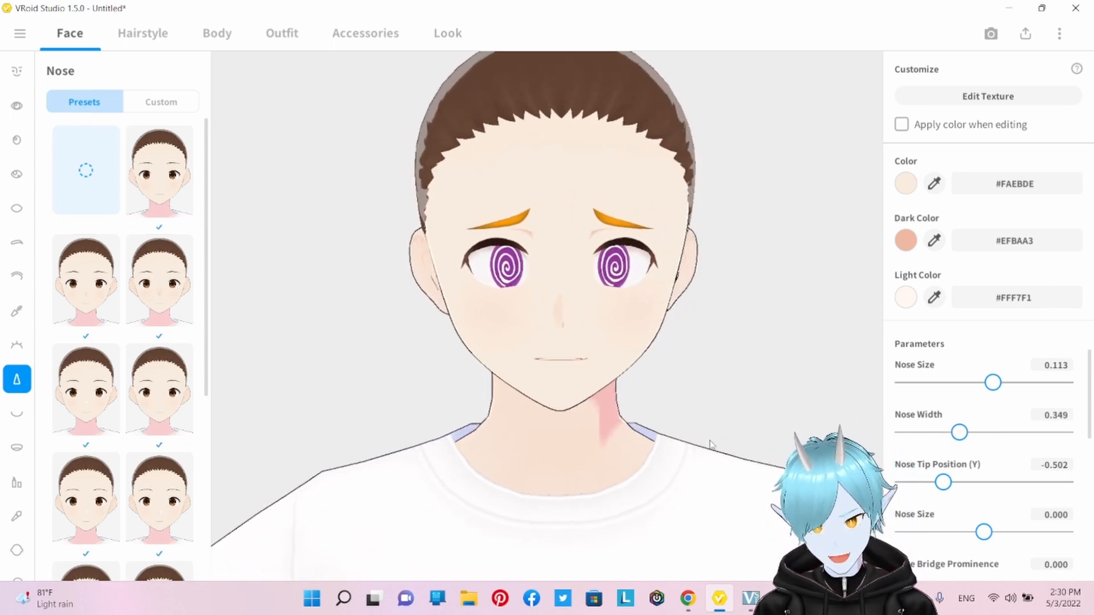
scroll(926, 467, down, 1)
drag(944, 447, 973, 447)
right_drag(611, 483, 636, 482)
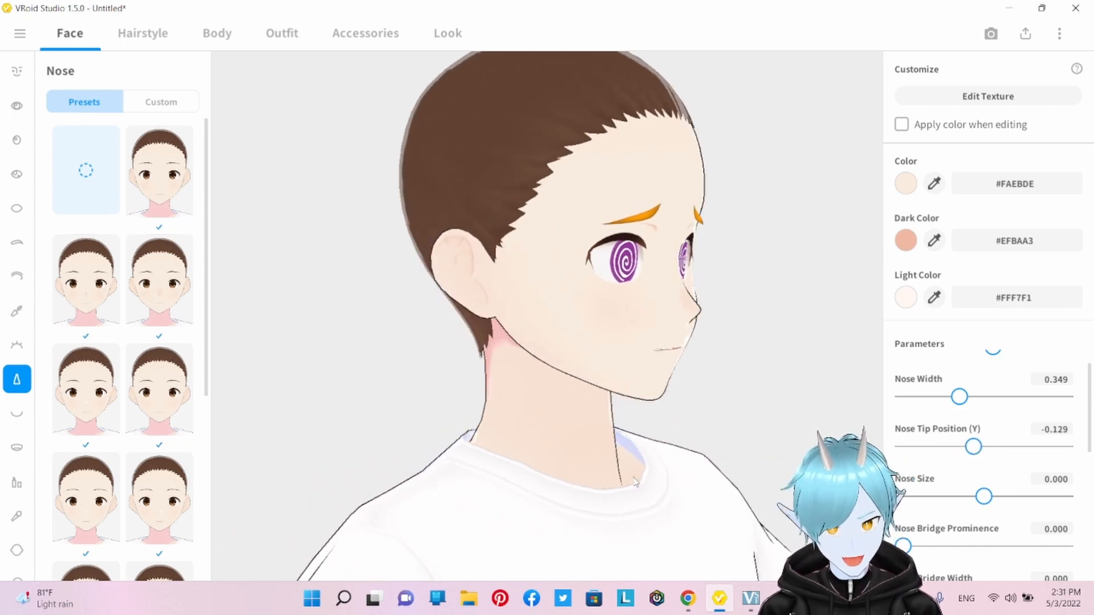
mouse_move(973, 447)
mouse_down()
mouse_move(985, 449)
mouse_move(961, 448)
mouse_move(984, 448)
mouse_up()
right_drag(671, 472, 700, 468)
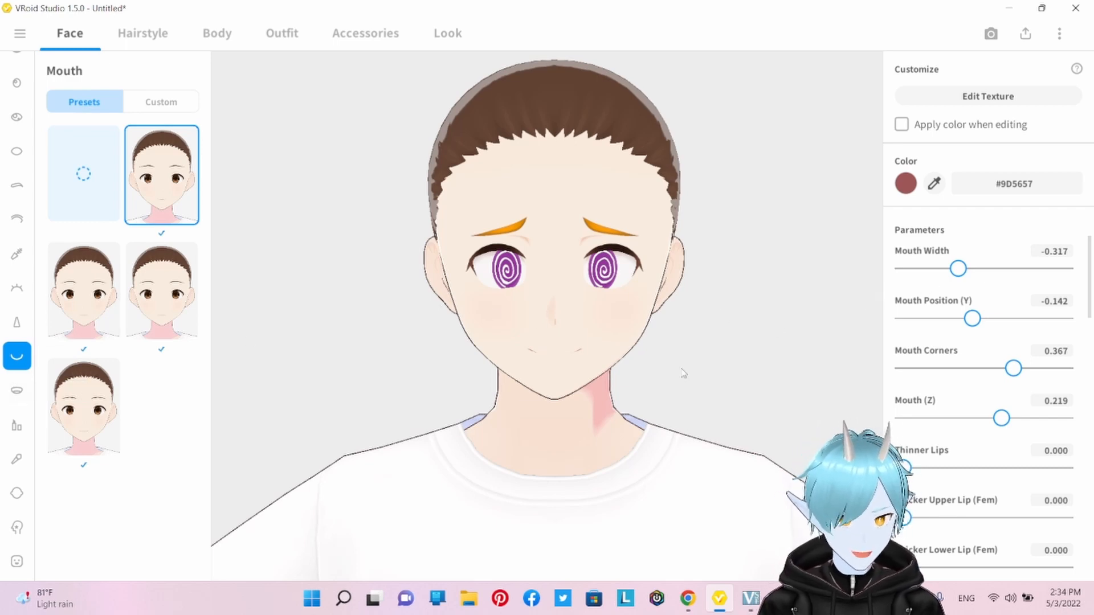
Set the Mouth Width to 0.761 and the Mouth Position (Y) to -0.121.
mouse_move(684, 373)
right_down()
mouse_move(708, 371)
mouse_move(683, 374)
right_up()
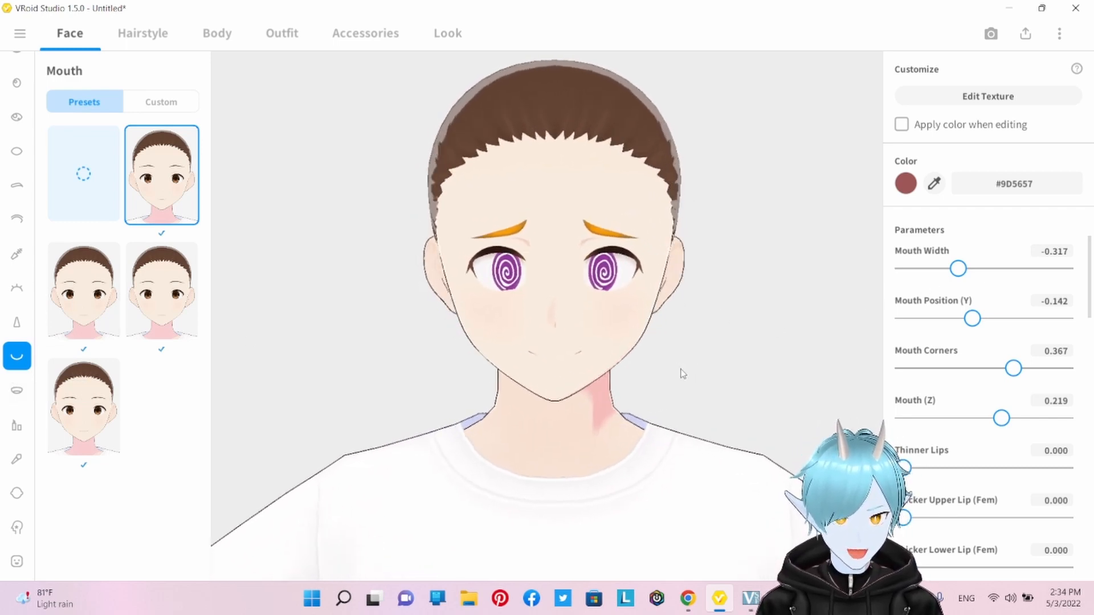
drag(958, 268, 1051, 278)
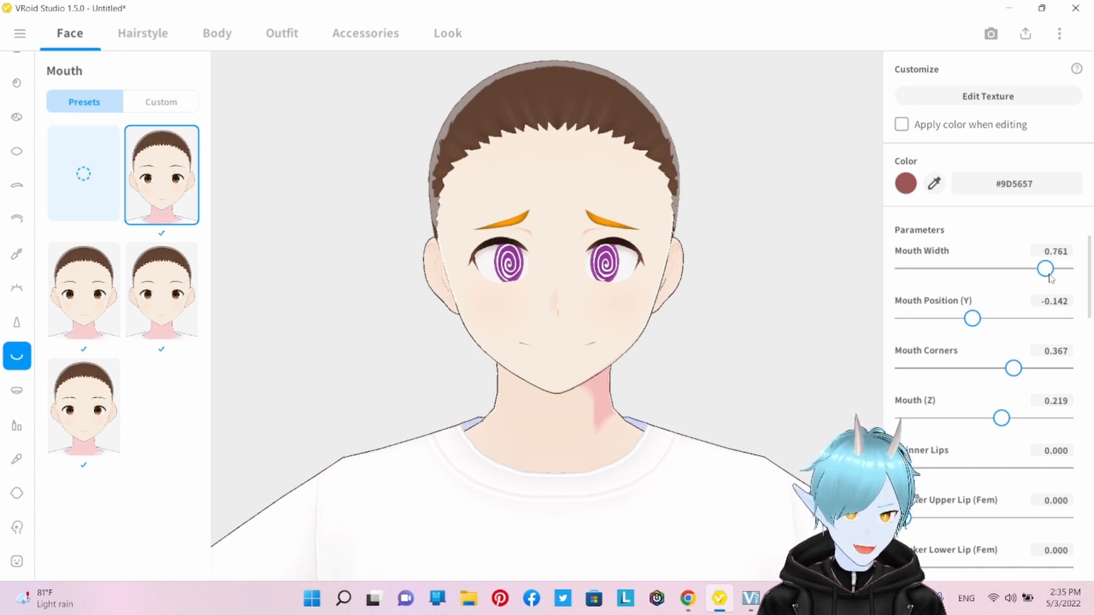
right_drag(642, 389, 643, 388)
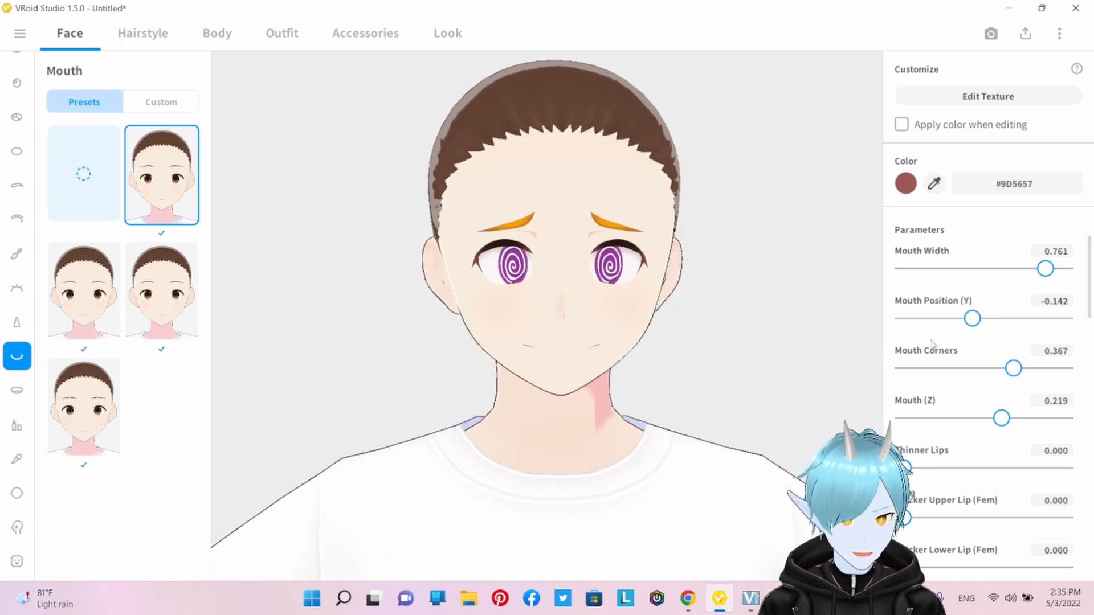
mouse_move(969, 329)
mouse_down()
mouse_move(1009, 331)
mouse_move(941, 331)
mouse_move(973, 333)
mouse_up()
Open the character's mouth by setting the Surprised value of Mouth (Masc) to 62.026 in the Neutral expression.
scroll(963, 379, down, 2)
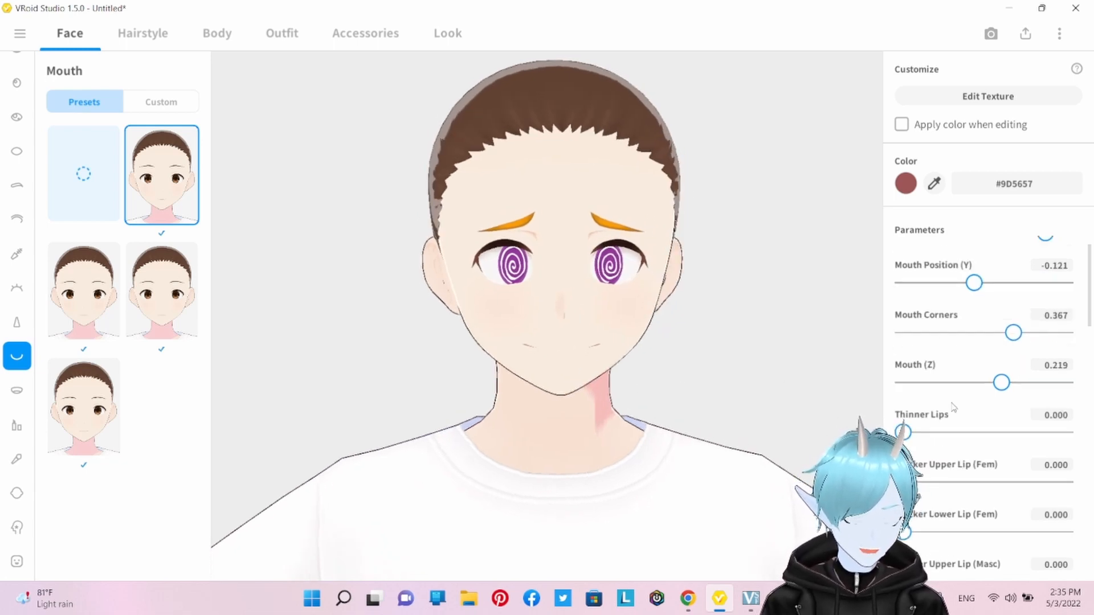
scroll(954, 408, down, 2)
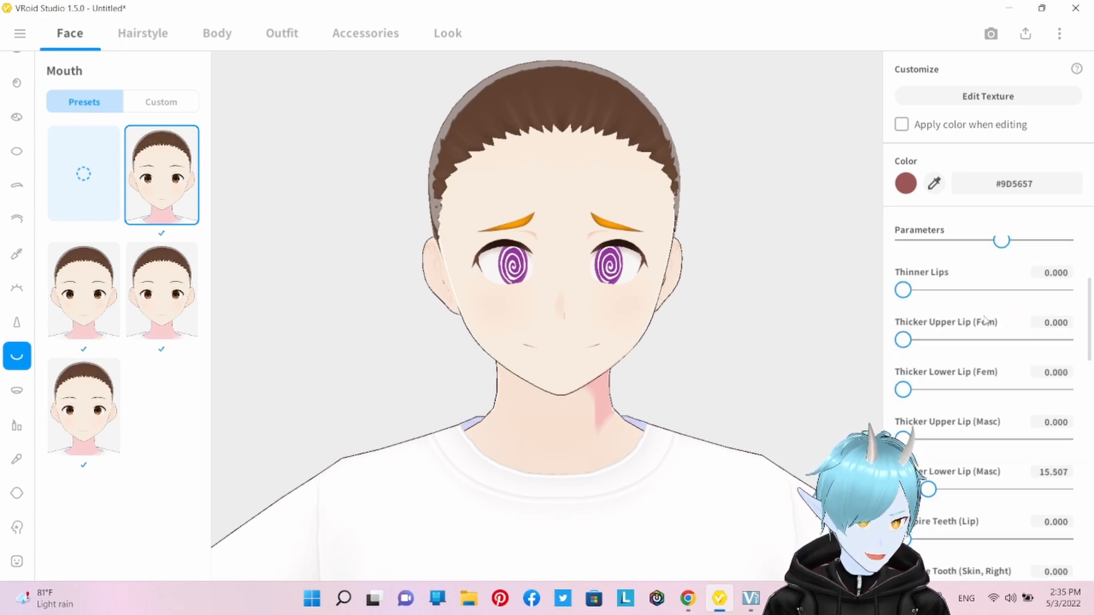
scroll(991, 376, down, 2)
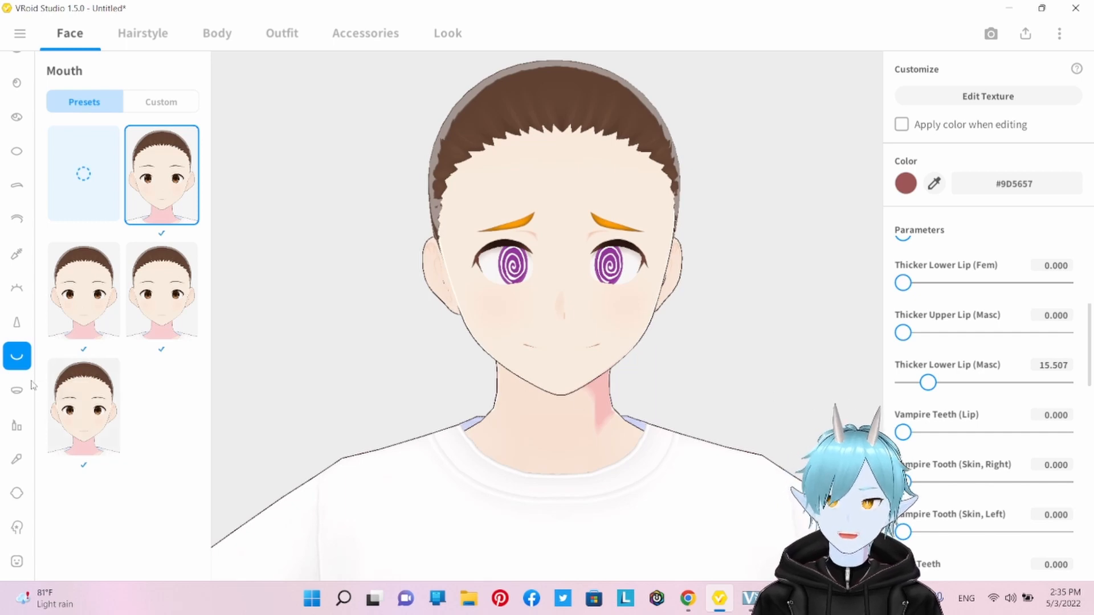
click(17, 562)
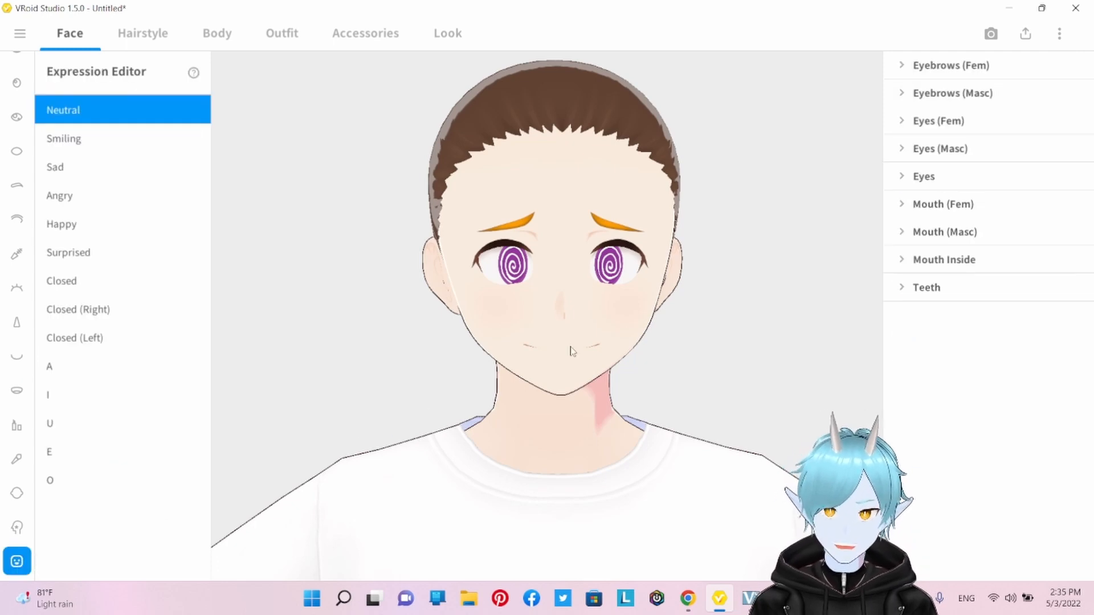
click(903, 232)
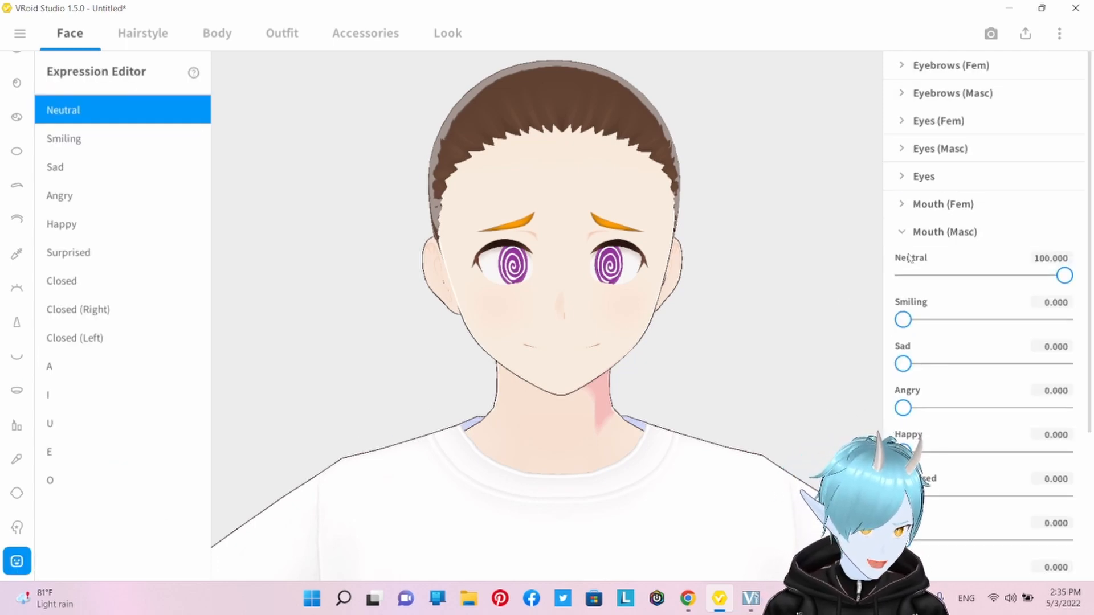
scroll(912, 268, down, 1)
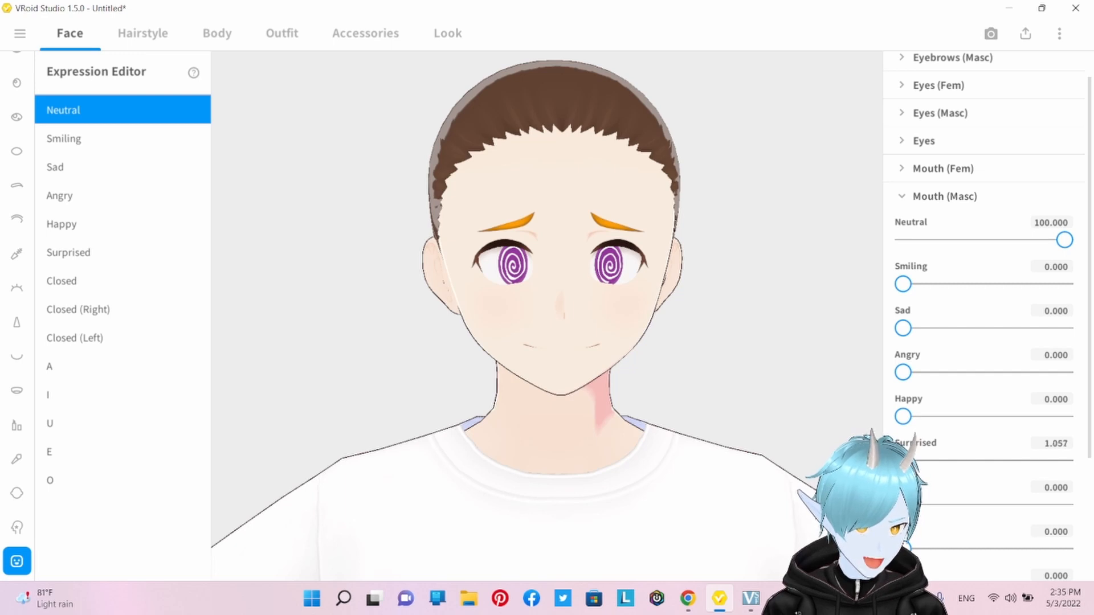
drag(904, 460, 1004, 461)
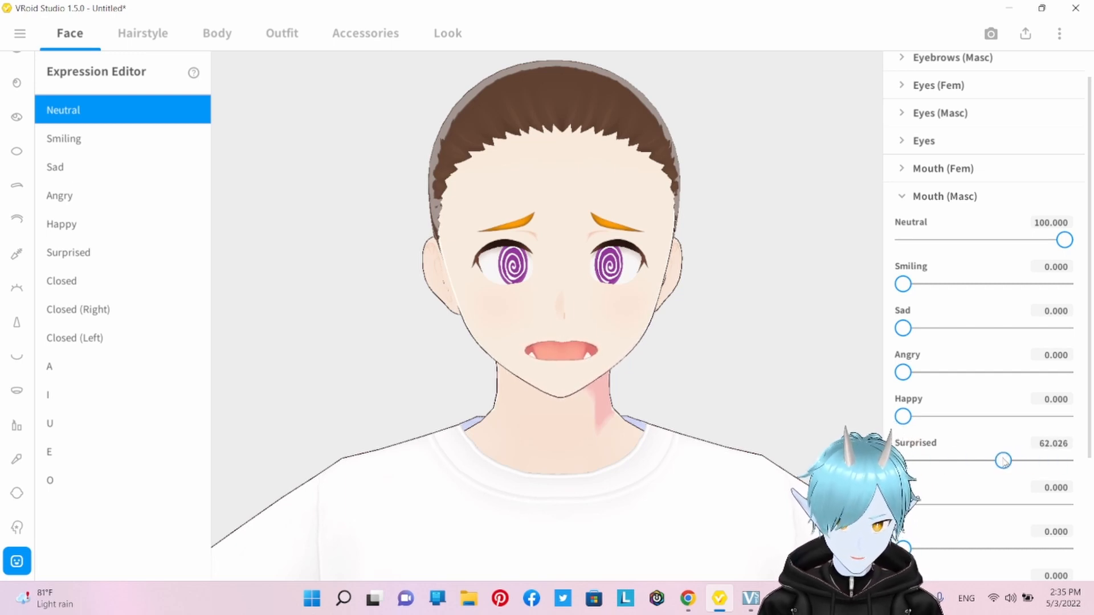
Try the mouth's Vampire Teeth (Lip) parameter at 100 and reset it to 0.
click(16, 356)
scroll(912, 405, down, 5)
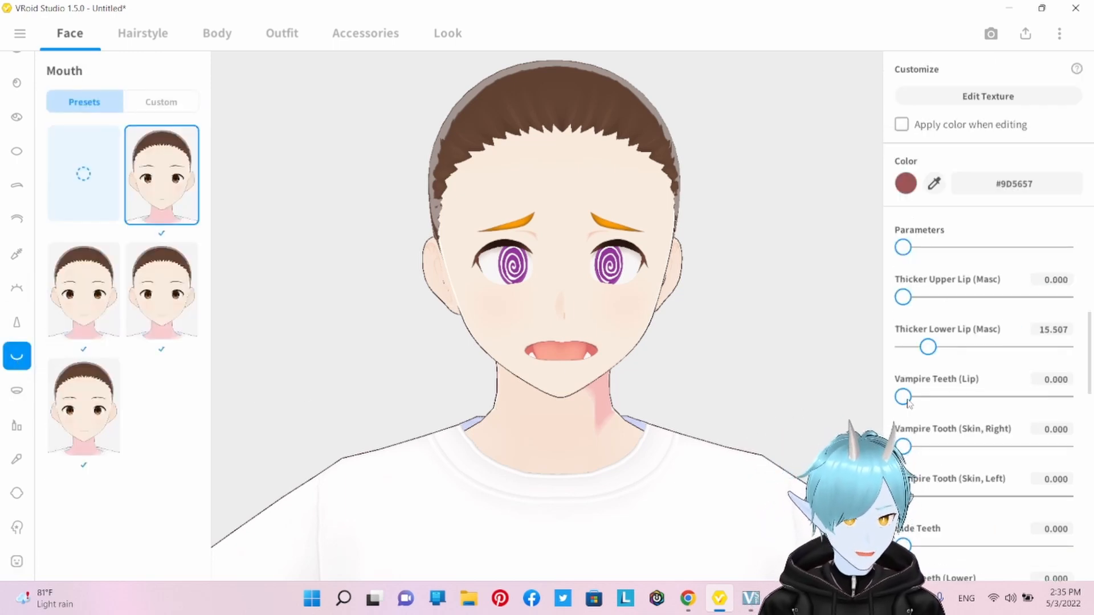
drag(905, 398, 1064, 397)
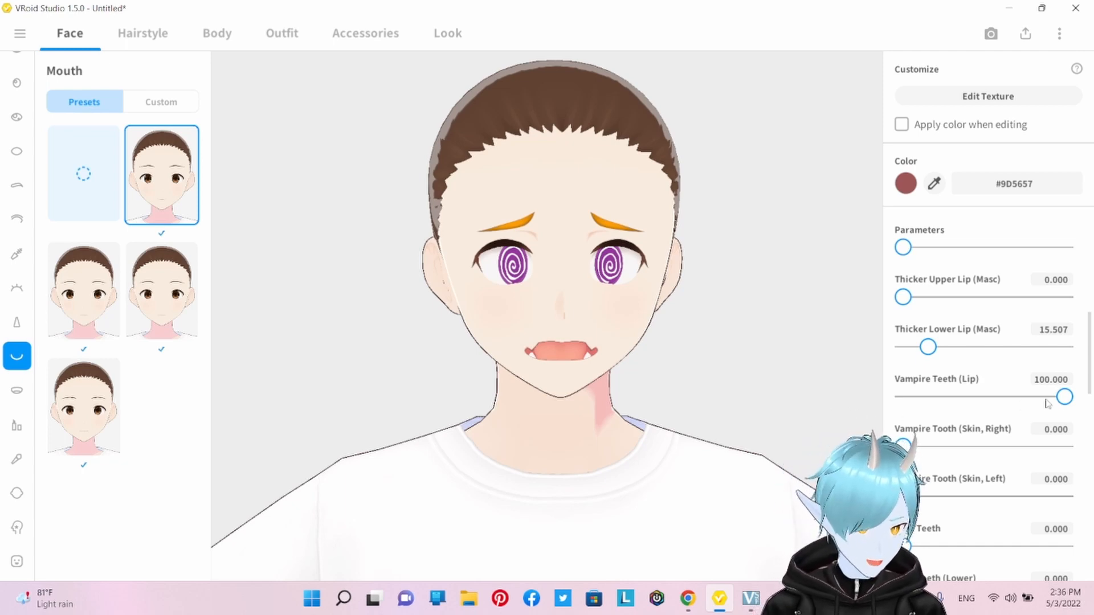
drag(1064, 397, 859, 408)
Try the Vampire Teeth parameter at 100 on the open mouth and reset it to 0.
scroll(968, 424, down, 2)
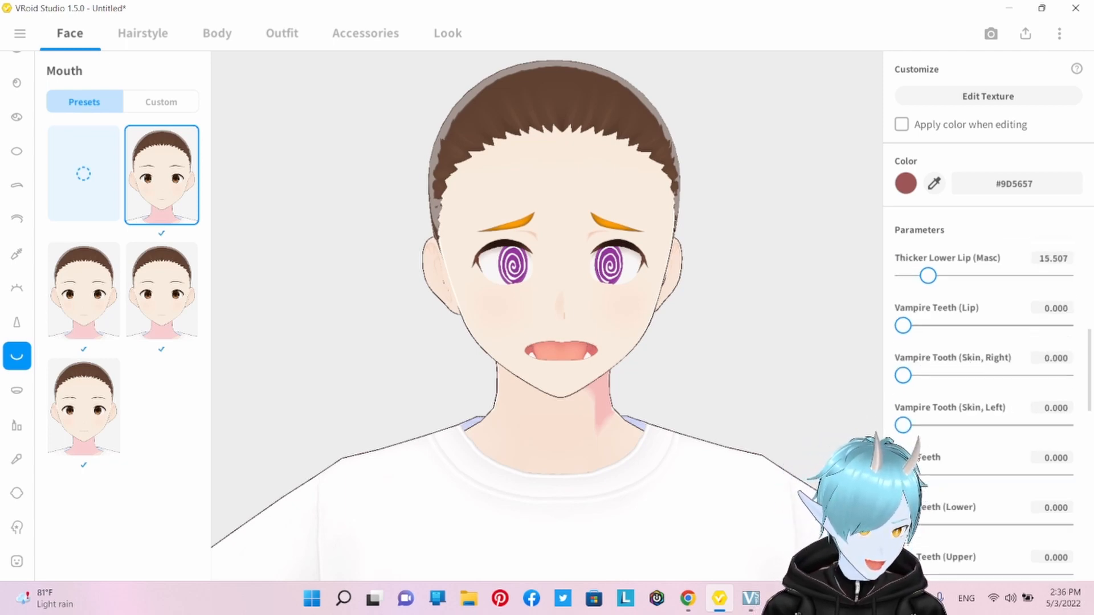
scroll(923, 490, down, 3)
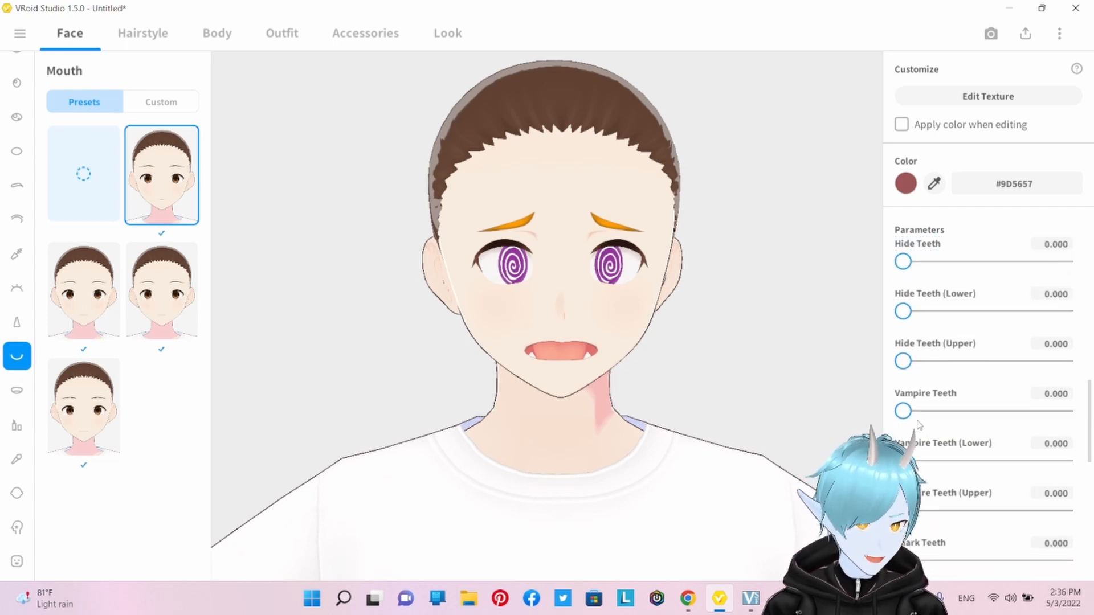
drag(903, 411, 1070, 421)
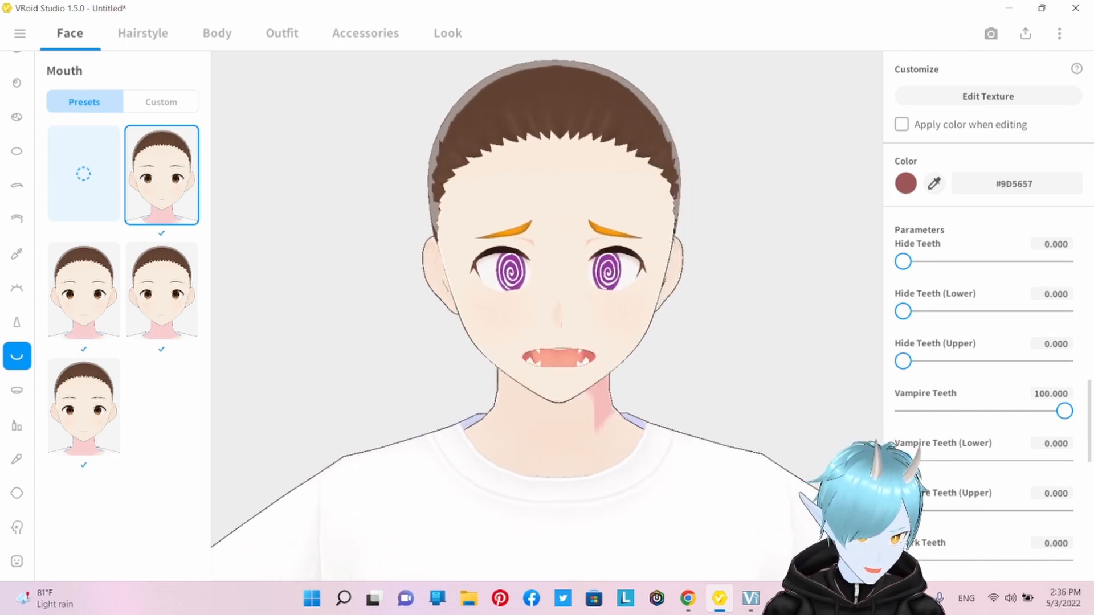
drag(934, 468, 919, 468)
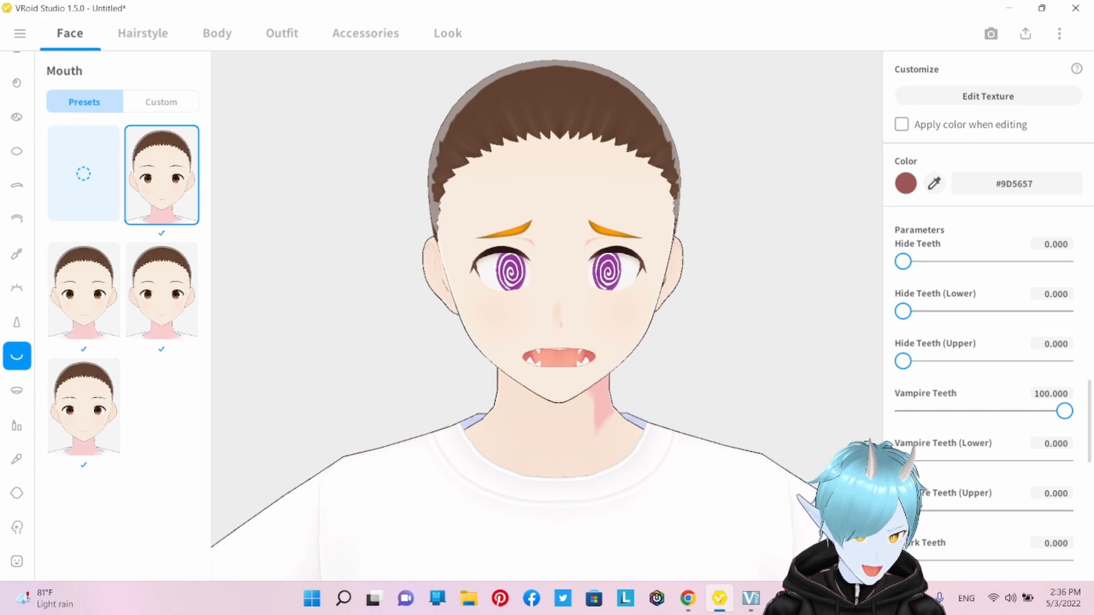
drag(1065, 411, 903, 410)
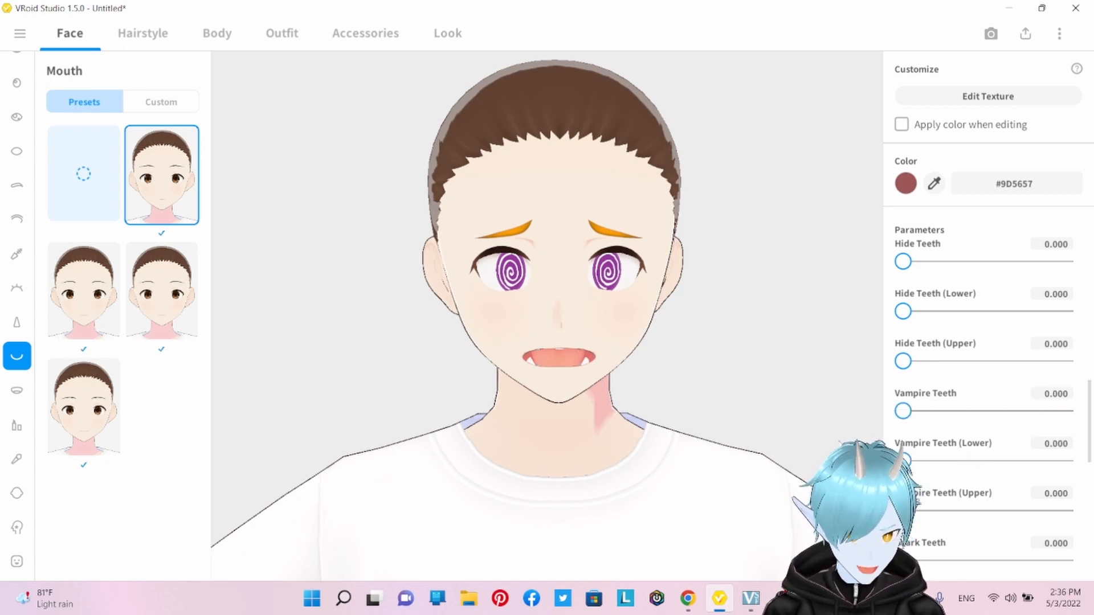
mouse_move(911, 468)
mouse_down()
mouse_move(1085, 476)
mouse_move(903, 473)
mouse_move(1064, 460)
mouse_move(903, 461)
mouse_up()
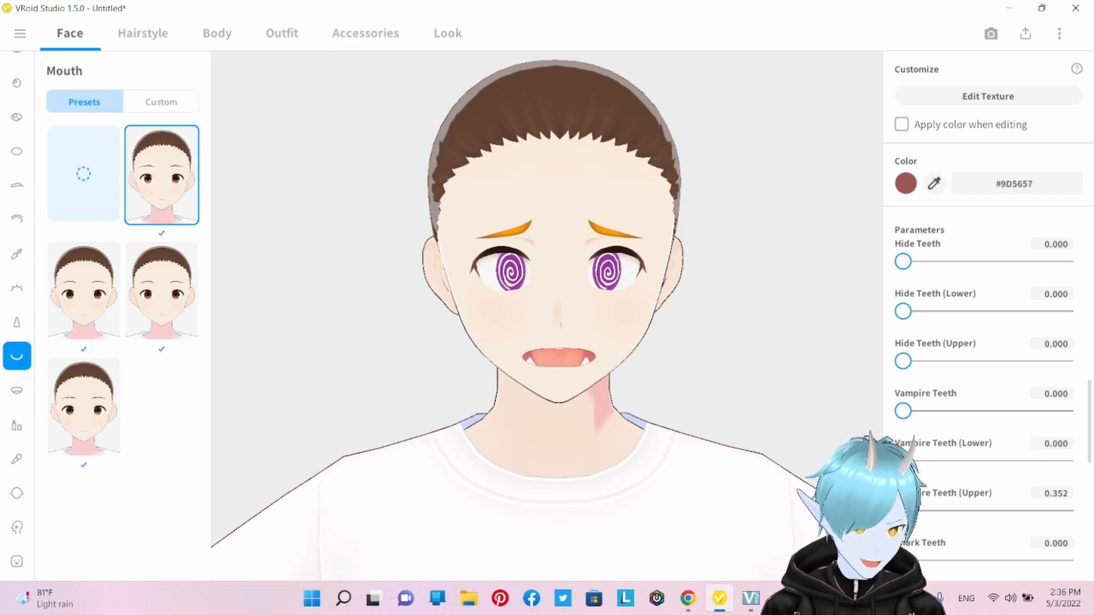
Set Vampire Teeth (Upper) to 0 and Shark Teeth (Lower) to 100.
mouse_move(903, 511)
mouse_down()
mouse_move(1065, 510)
mouse_move(903, 510)
mouse_up()
drag(926, 567, 1083, 565)
scroll(918, 547, down, 1)
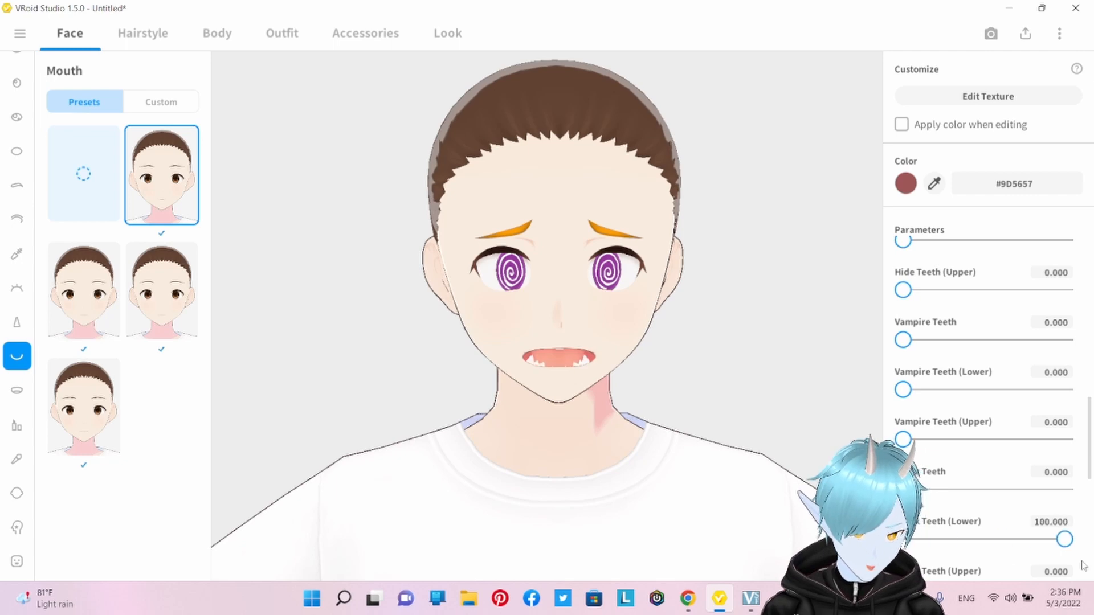
Compare the lip presets on the face from different angles and return to the blank option.
click(16, 425)
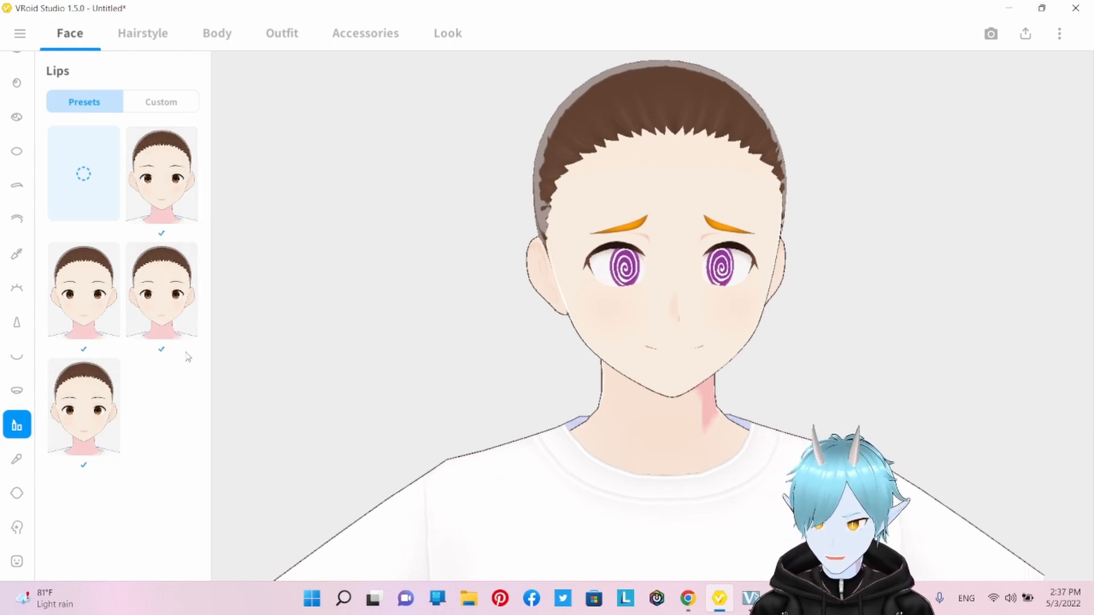
click(164, 312)
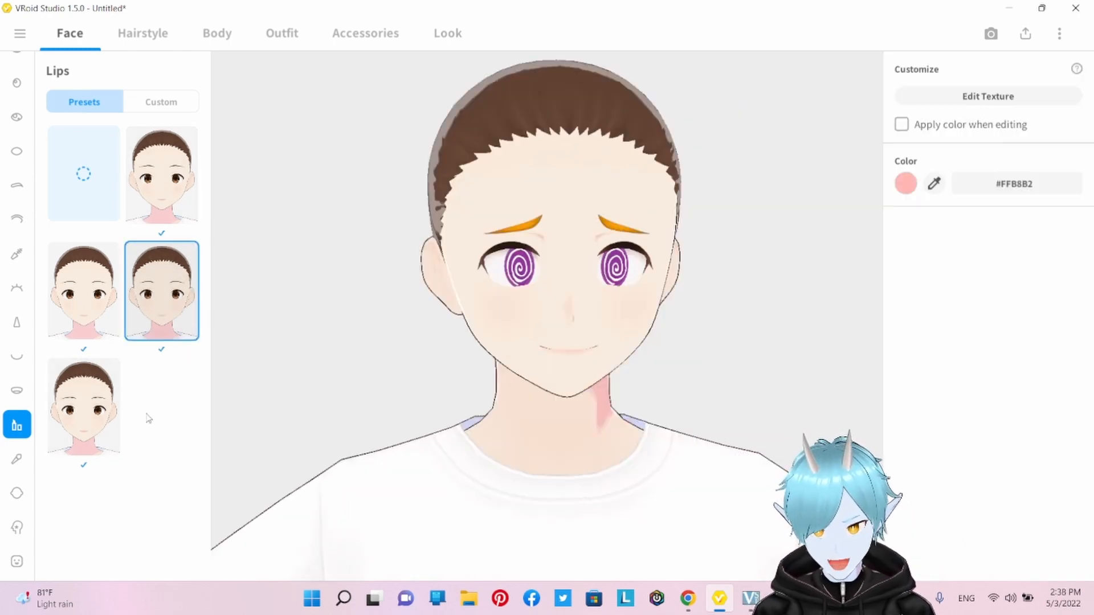
click(83, 298)
click(74, 203)
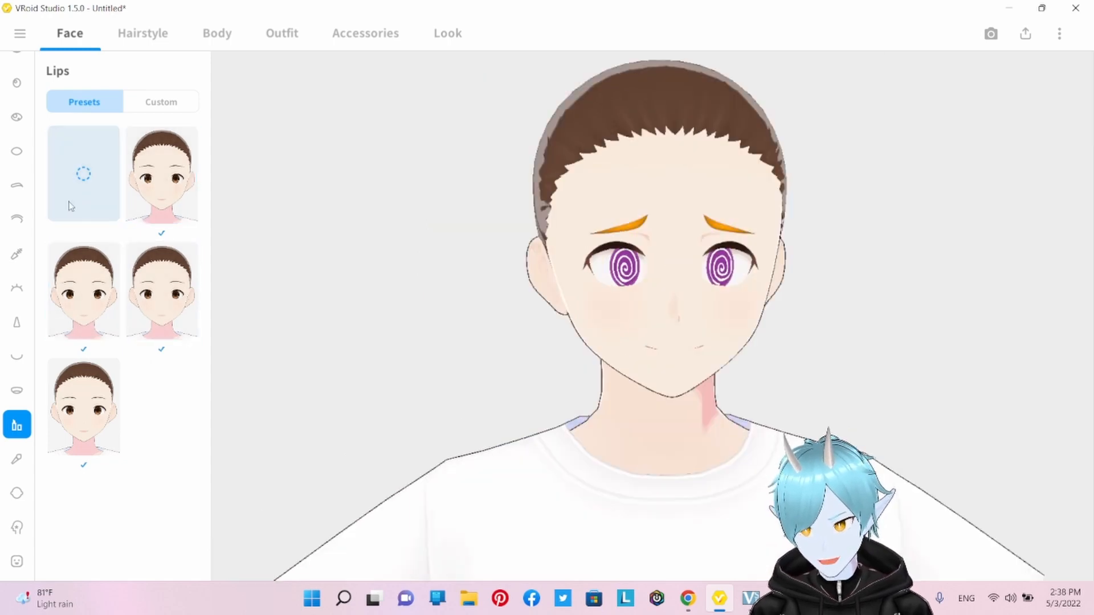
click(168, 181)
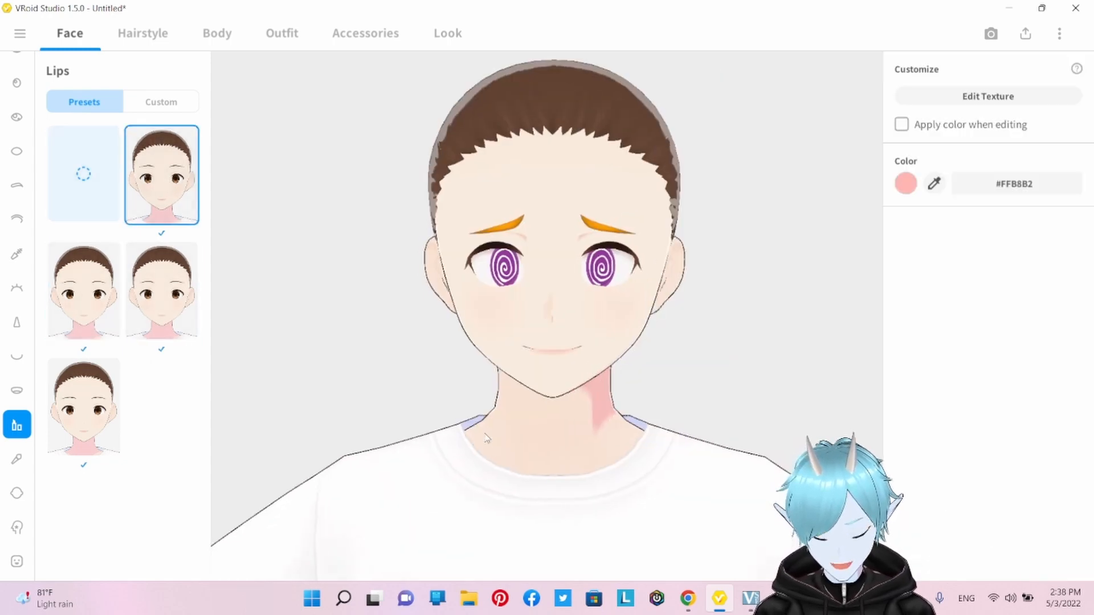
click(98, 296)
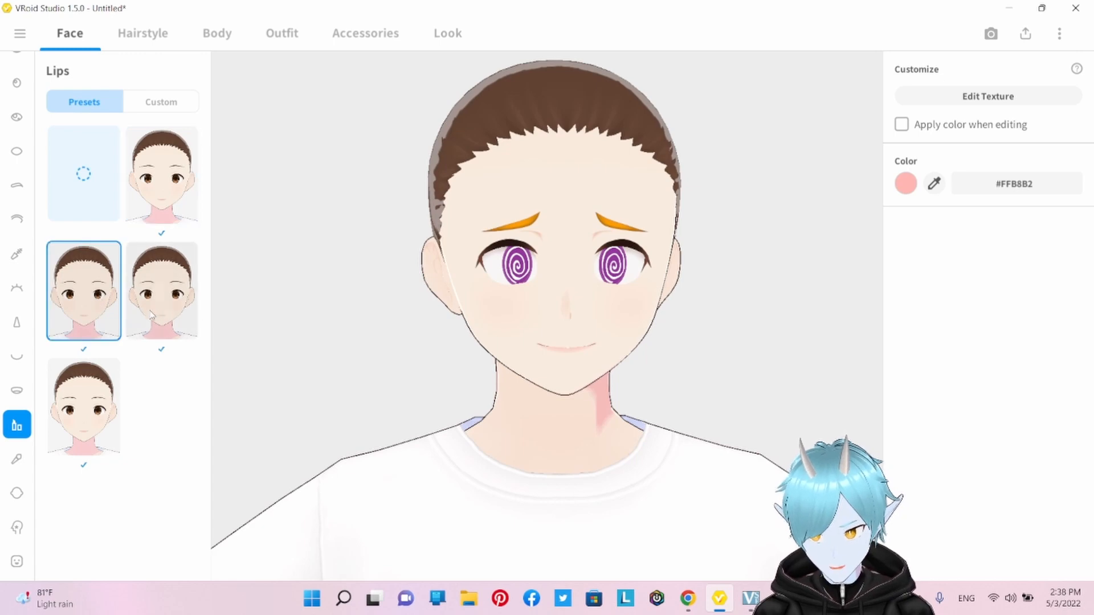
click(161, 291)
click(104, 367)
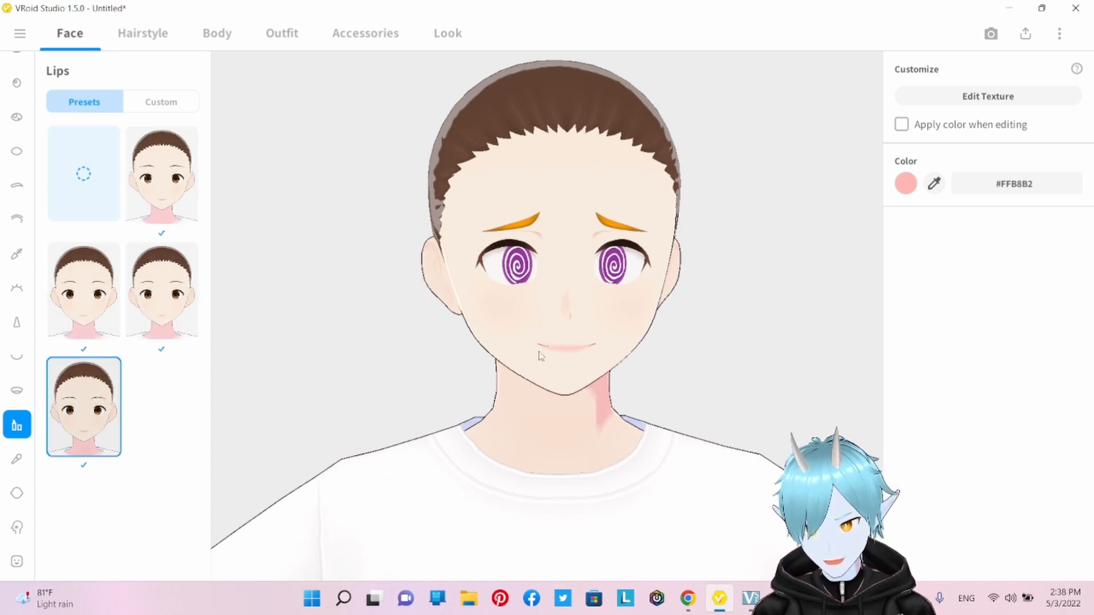
right_drag(573, 349, 509, 353)
click(83, 174)
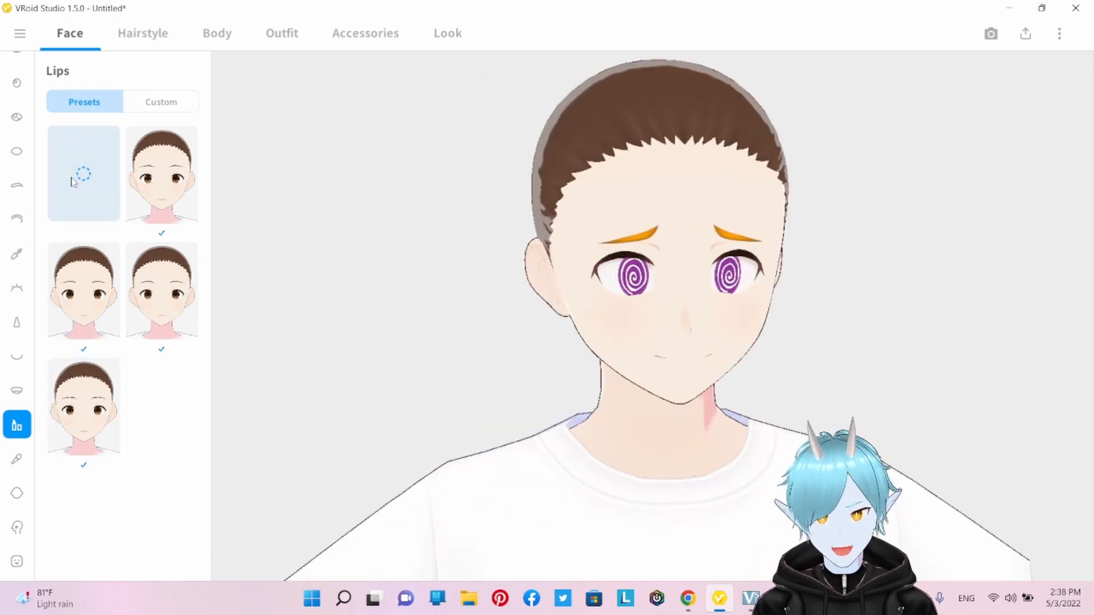
right_drag(383, 351, 532, 415)
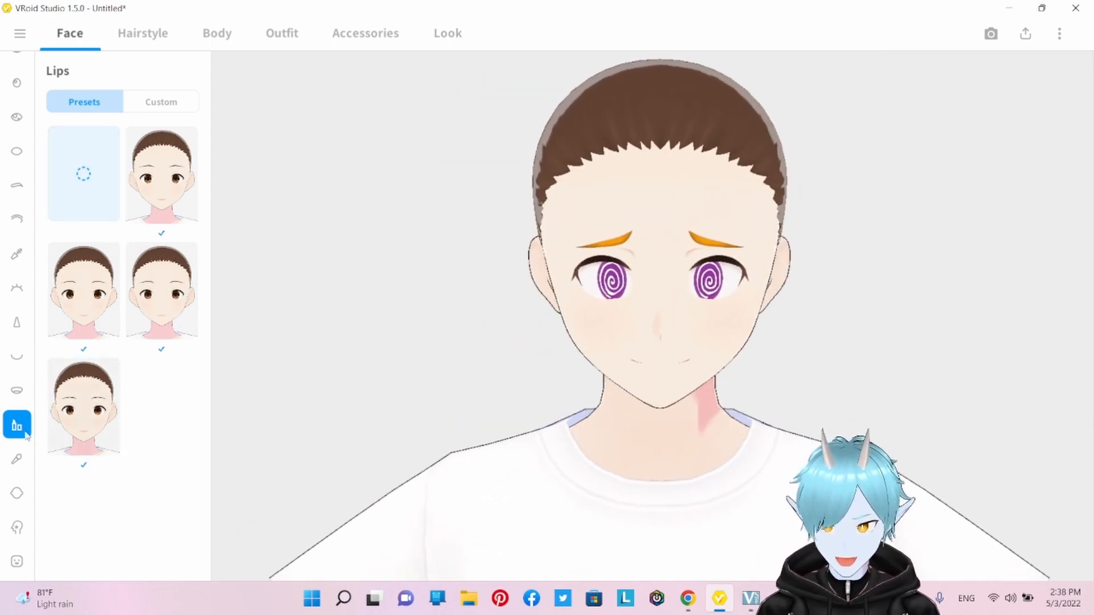
Compare two neighbouring cheek presets and keep the last preset for the face.
click(17, 460)
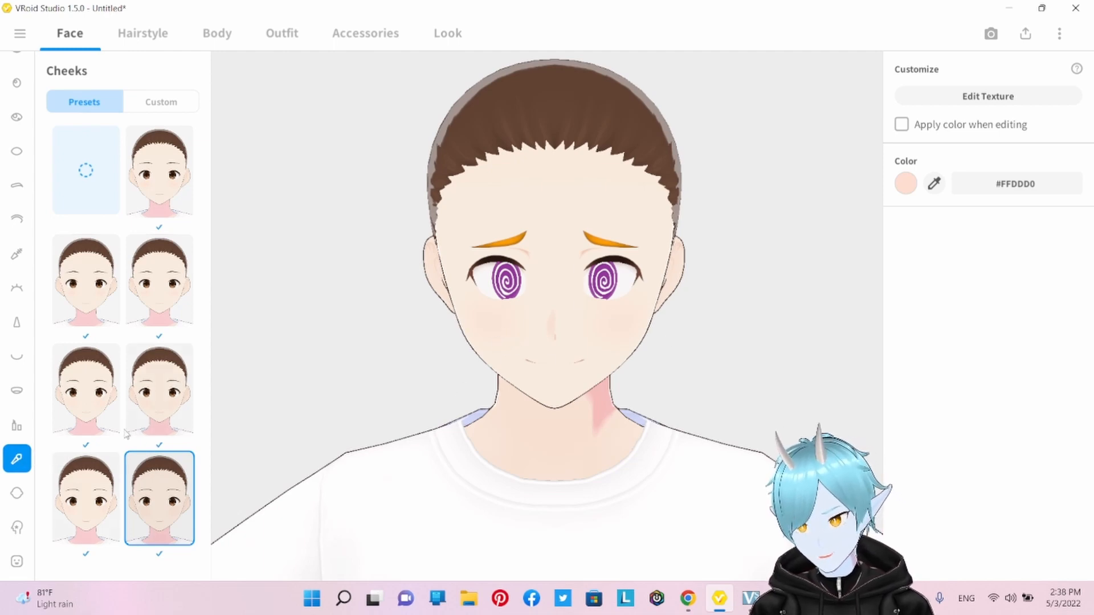
click(159, 416)
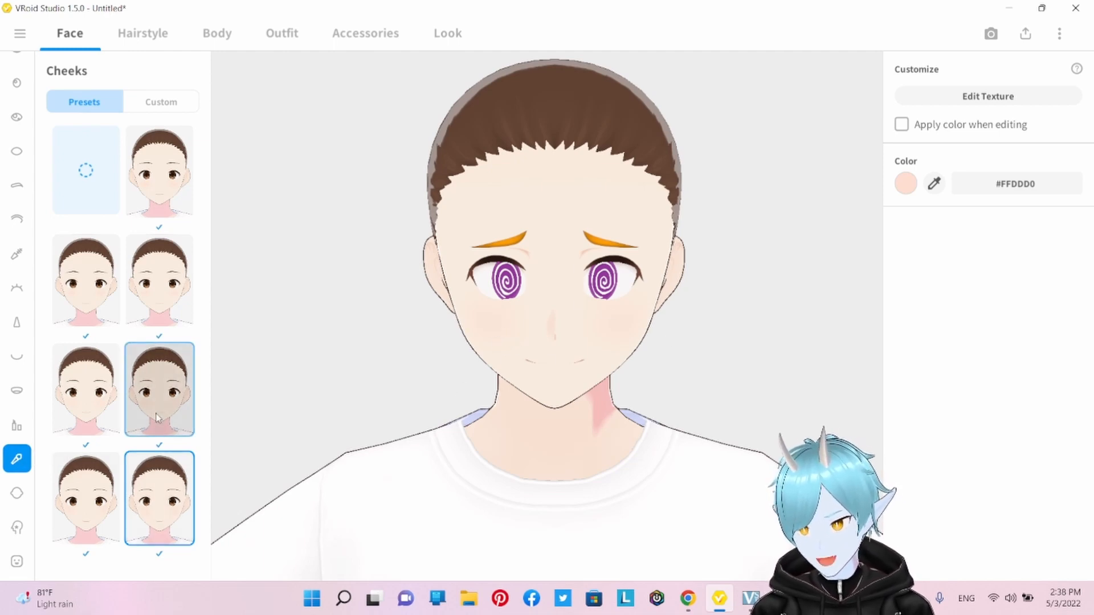
click(157, 504)
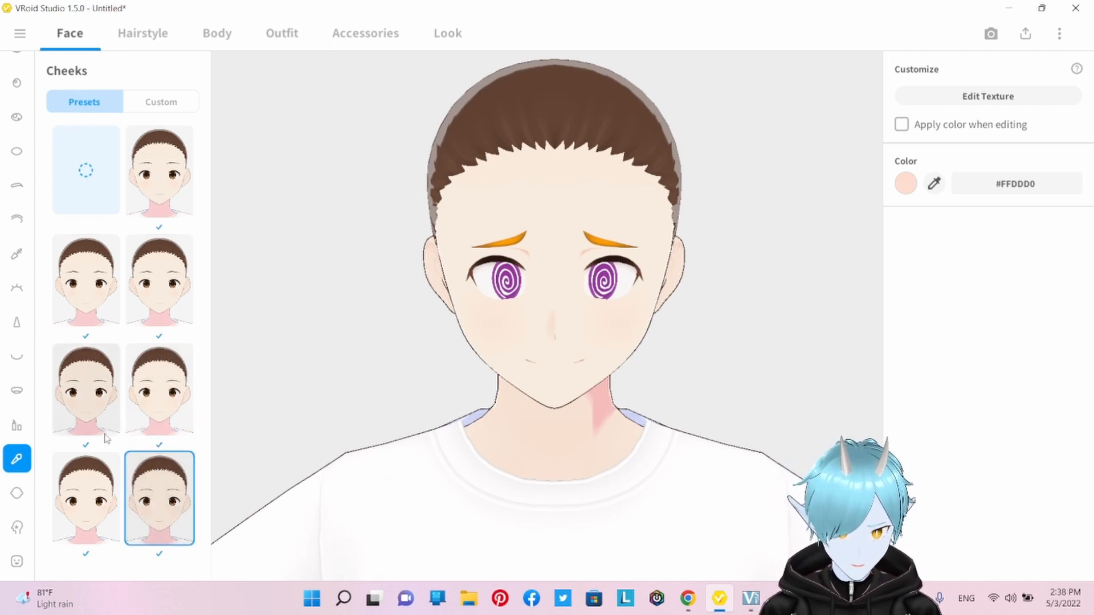
Compare the other cheek presets on the enlarged, turned face and return to the last preset.
right_drag(448, 364, 422, 371)
scroll(487, 363, up, 5)
click(84, 490)
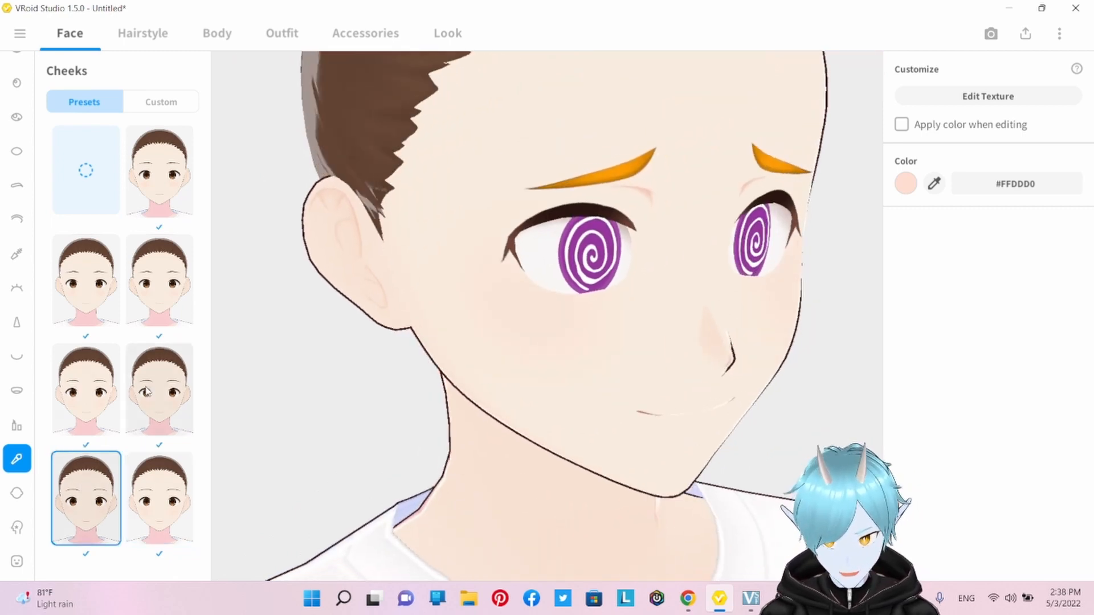
click(146, 392)
click(85, 390)
click(86, 280)
click(159, 280)
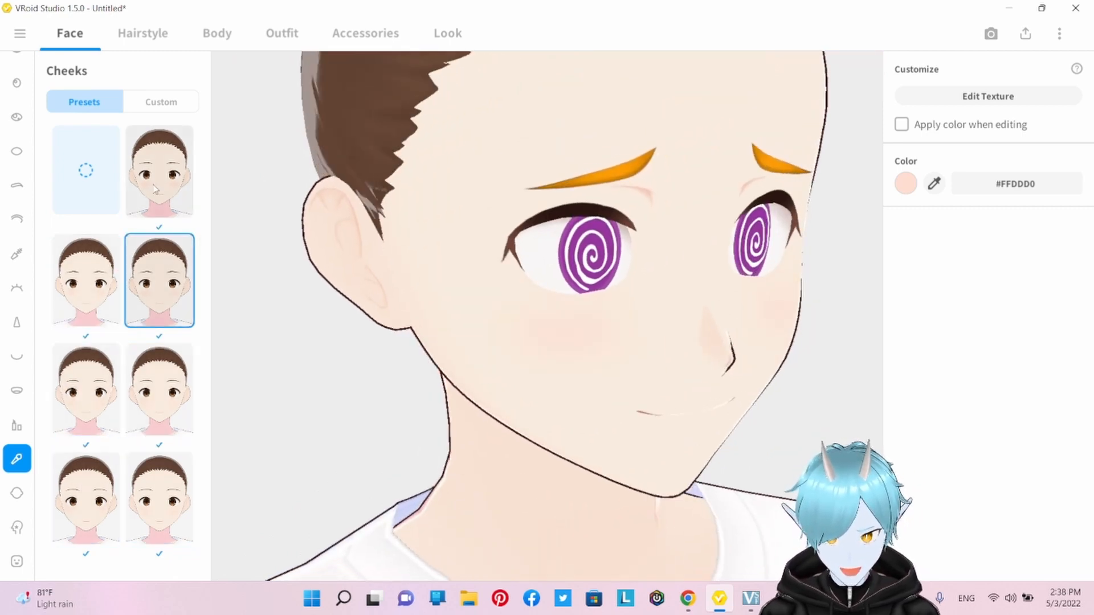
click(156, 190)
click(155, 486)
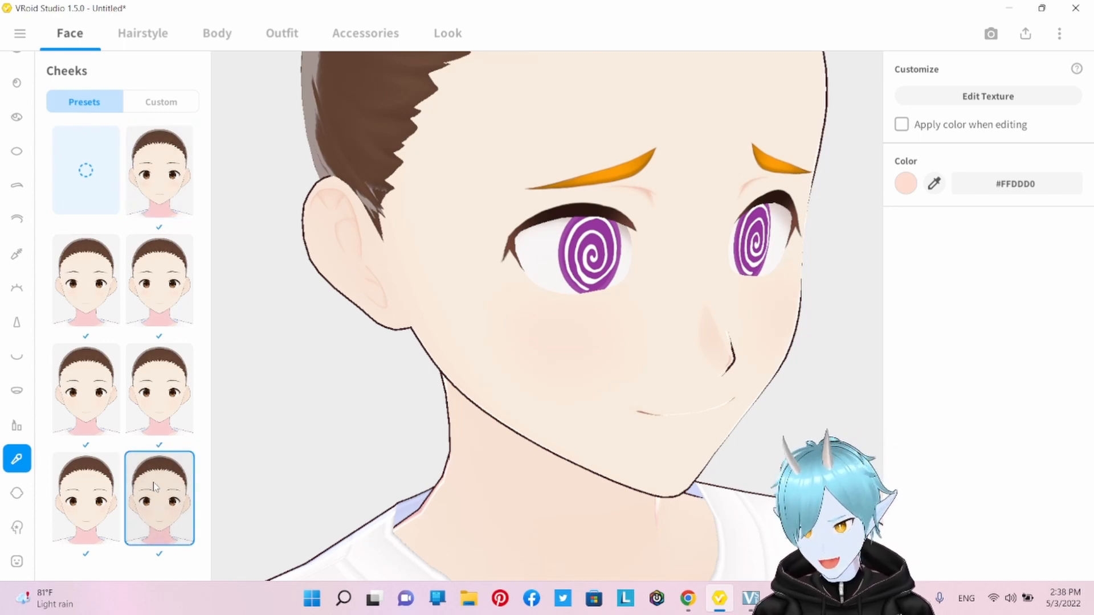
right_drag(528, 405, 510, 403)
scroll(510, 402, down, 5)
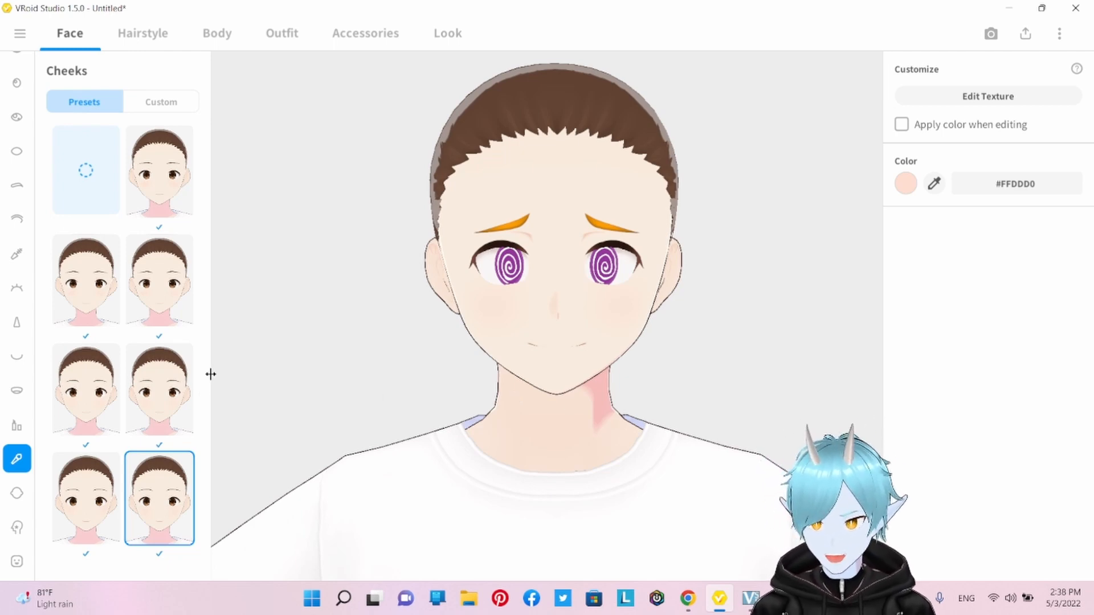
Try the saved cyan as the face skin's base color and shift its hue to #00C4FF.
click(16, 495)
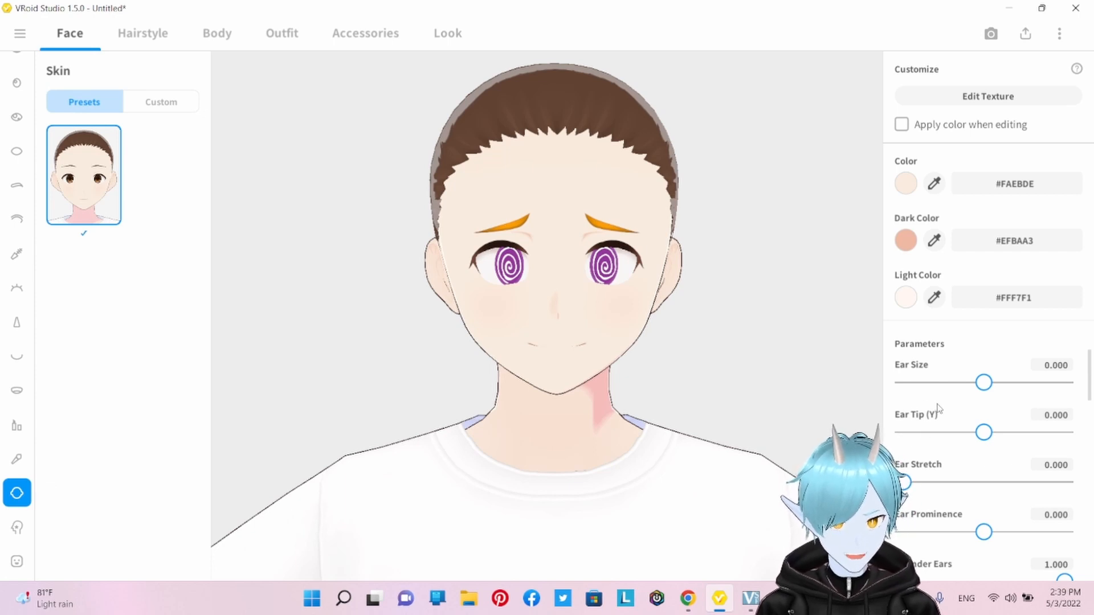
click(907, 190)
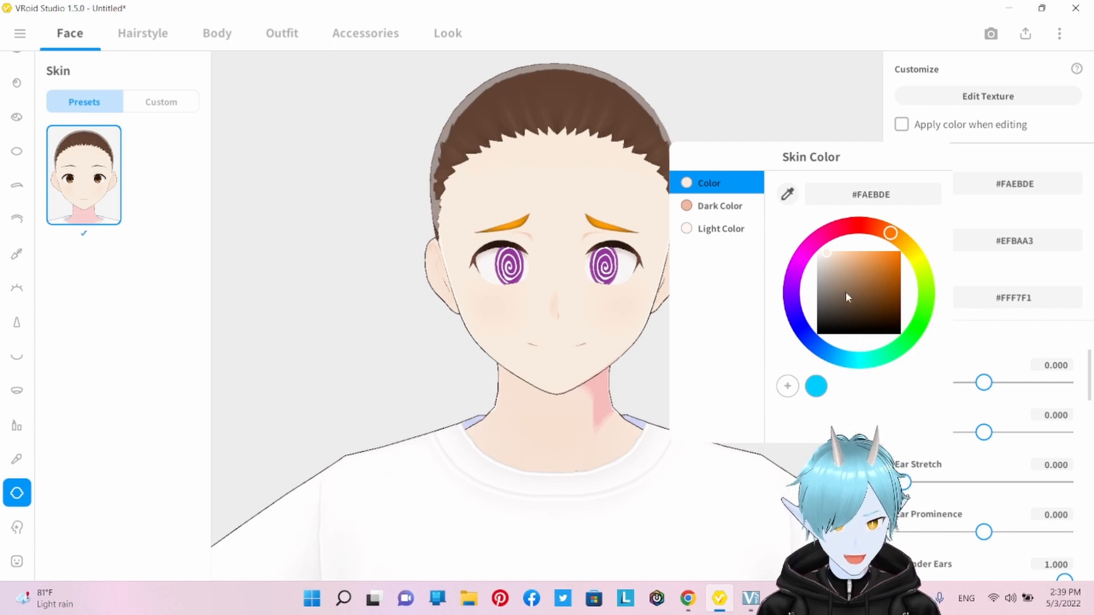
click(816, 387)
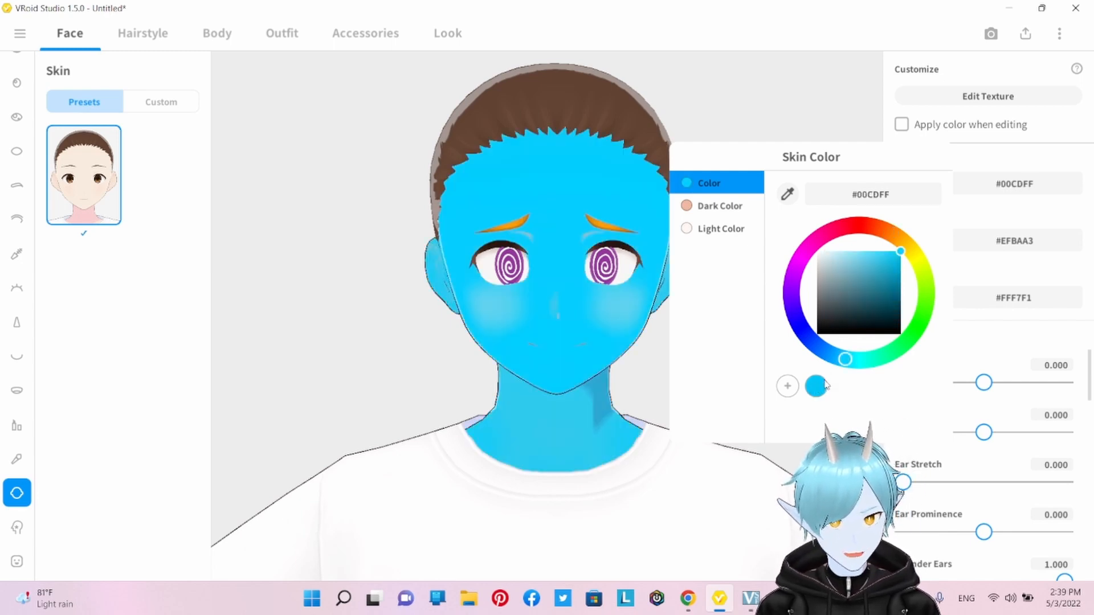
mouse_move(845, 360)
mouse_down()
mouse_move(863, 365)
mouse_move(844, 364)
mouse_up()
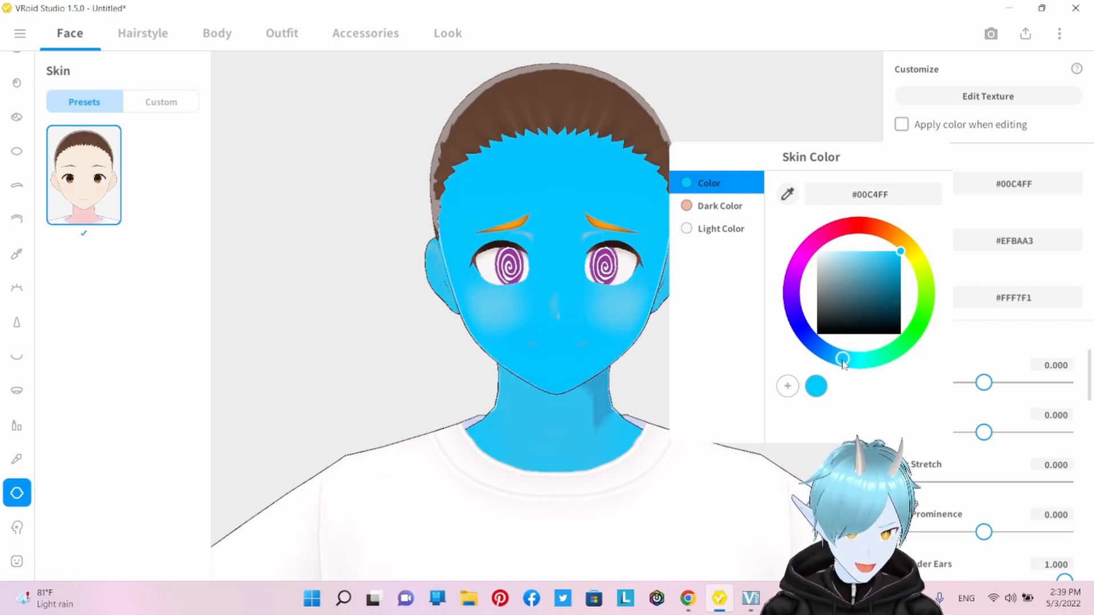
Try a dark purple-grey, #362638, as the skin's Dark Color.
click(719, 206)
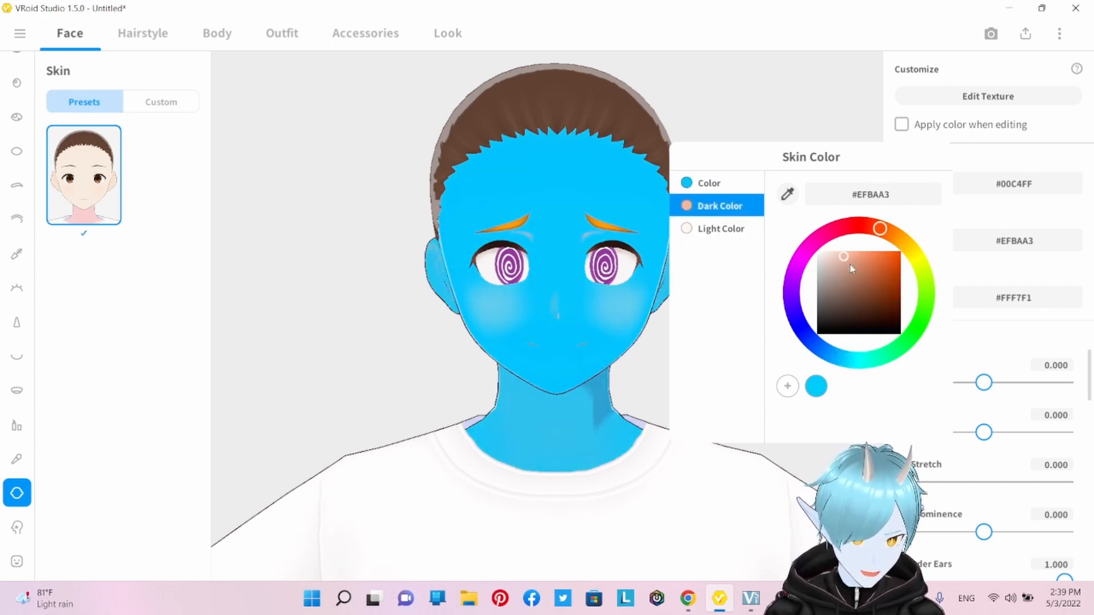
mouse_move(845, 258)
mouse_down()
mouse_move(909, 275)
mouse_move(895, 272)
mouse_up()
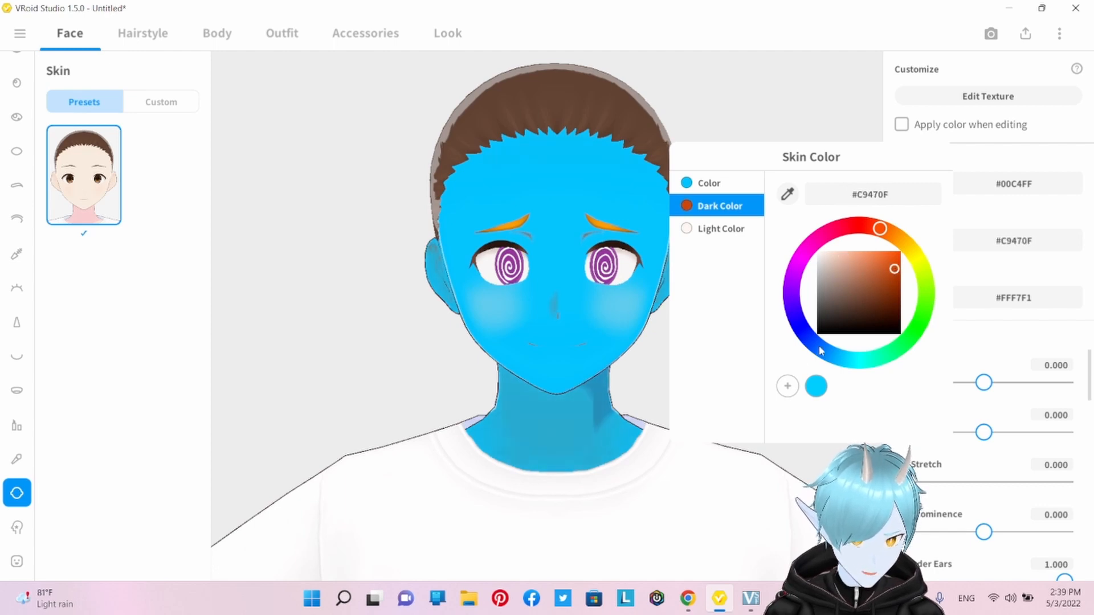
mouse_move(820, 351)
mouse_down()
mouse_move(880, 361)
mouse_move(815, 344)
mouse_move(791, 300)
mouse_move(814, 243)
mouse_move(795, 334)
mouse_move(796, 266)
mouse_up()
mouse_move(883, 254)
mouse_down()
mouse_move(848, 350)
mouse_move(846, 319)
mouse_up()
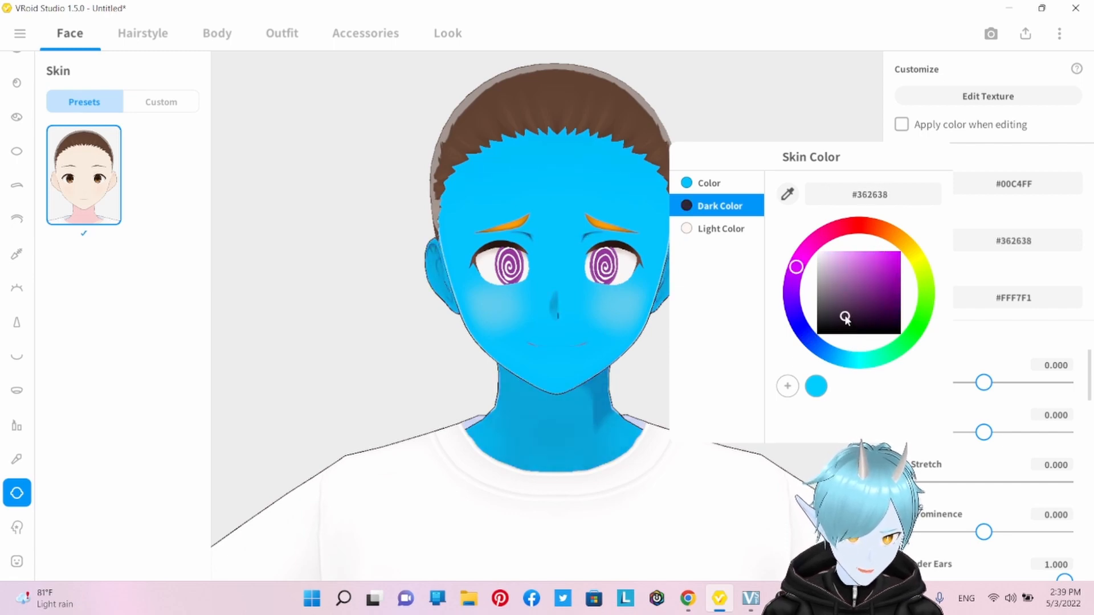
Try another hue and shade for the skin's Light Color, and undo all the skin color changes.
click(721, 228)
click(832, 230)
click(908, 336)
drag(909, 336, 898, 238)
drag(852, 288, 903, 272)
key(ctrl+z)
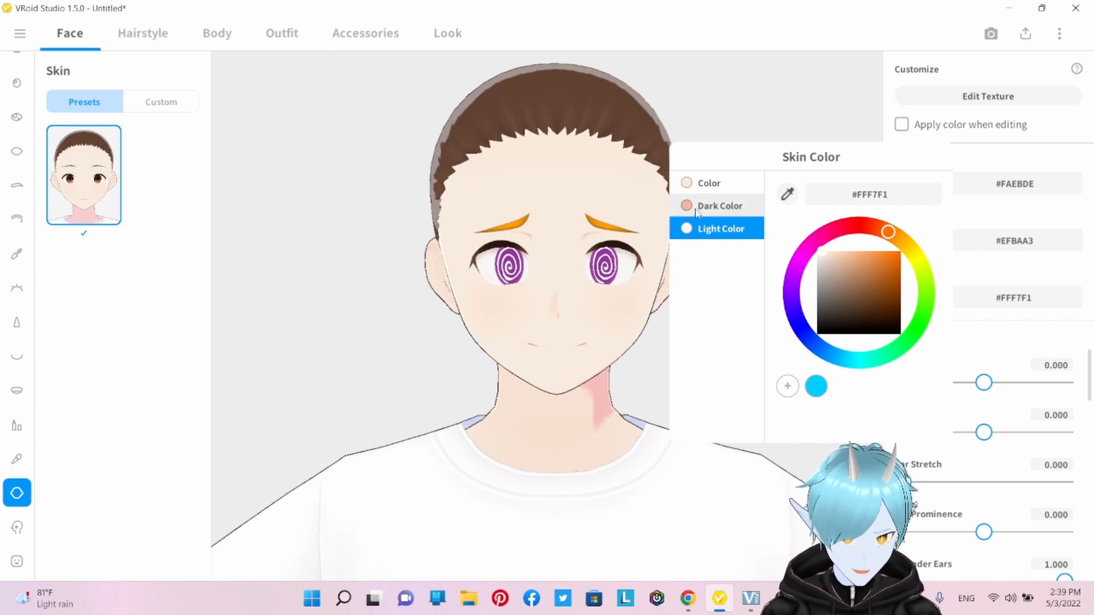
click(765, 115)
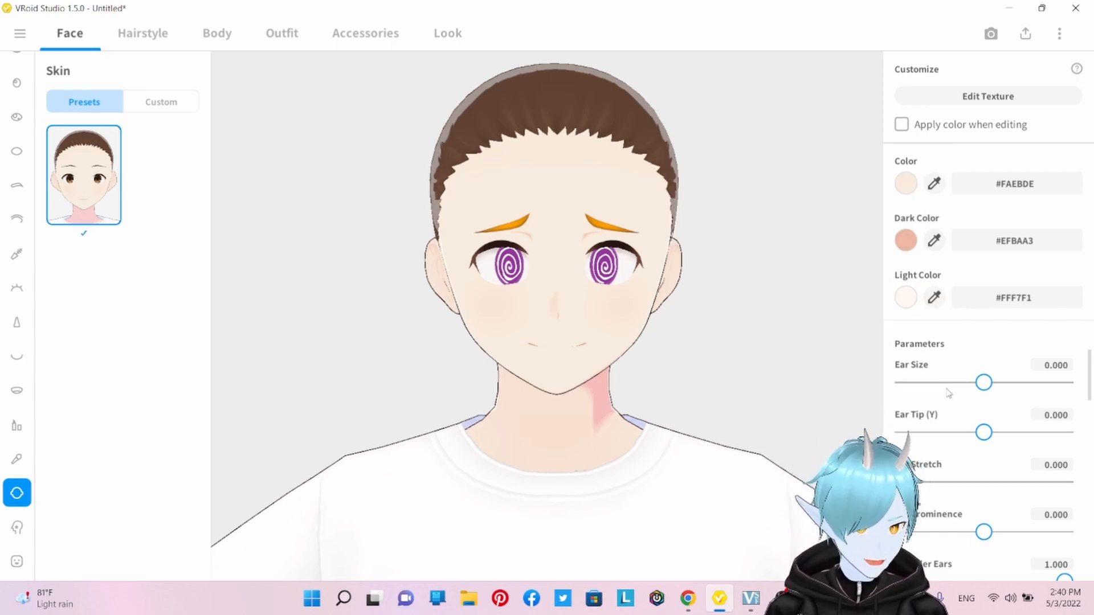
Reduce the Ear Size and set Ear Tip (Y) to about -0.049.
drag(984, 384, 980, 432)
scroll(944, 420, down, 1)
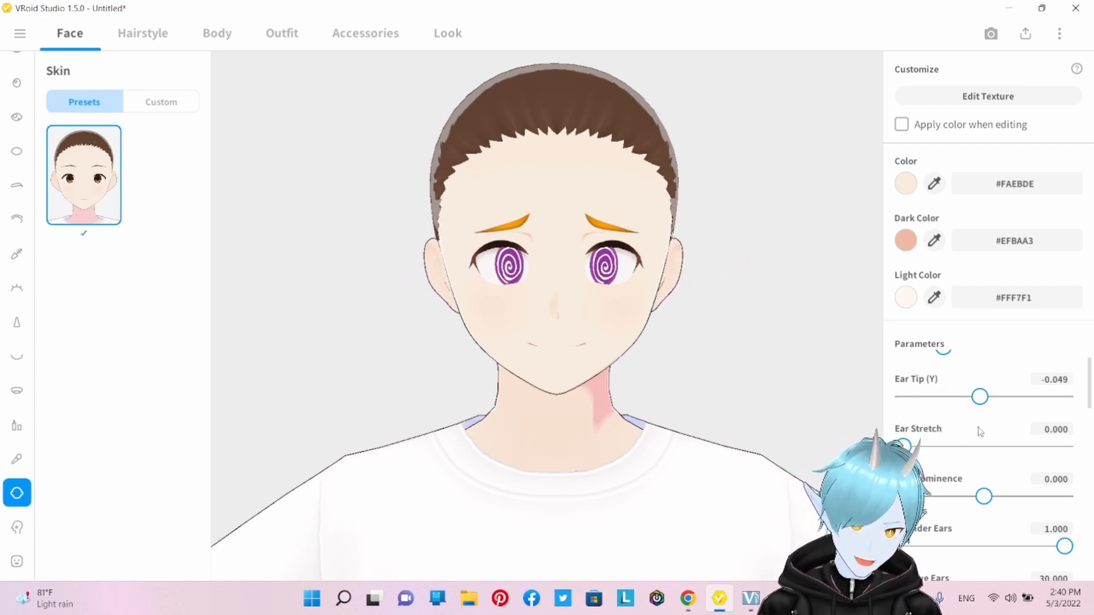
scroll(921, 451, down, 2)
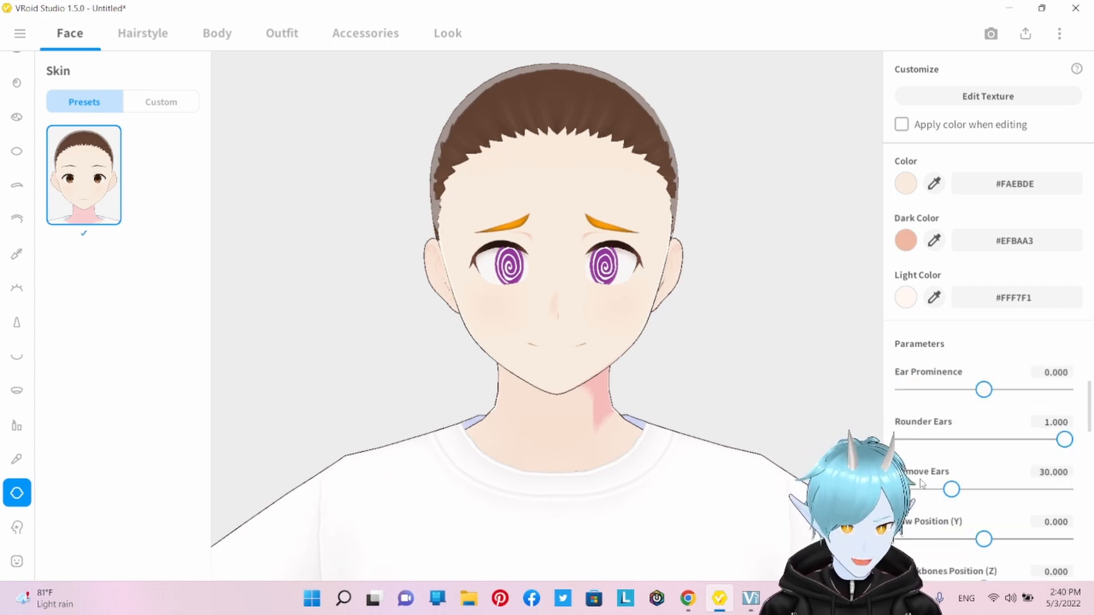
scroll(922, 483, down, 2)
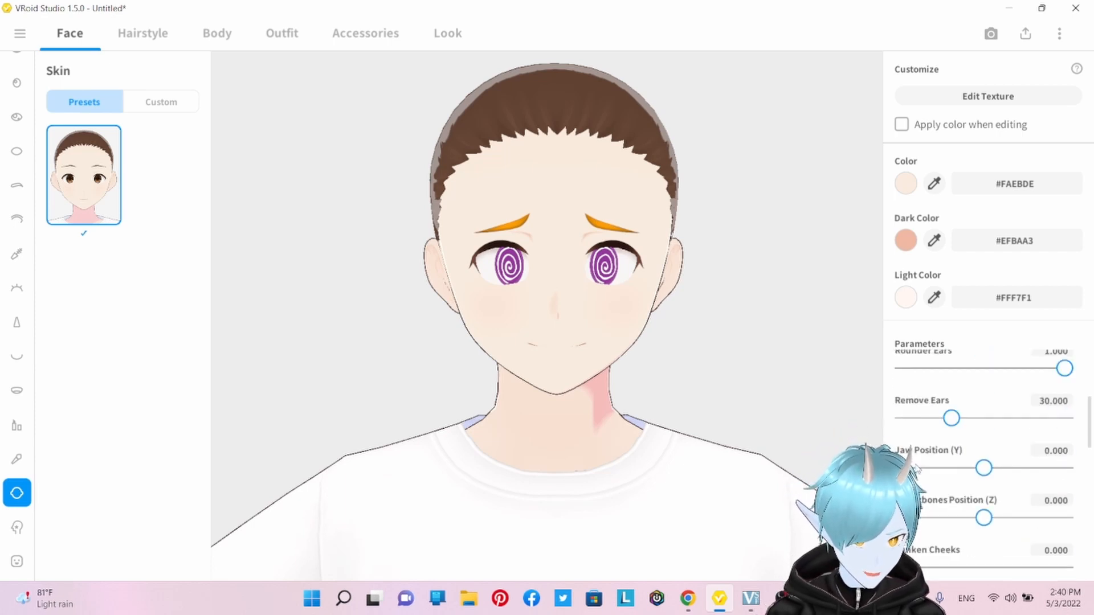
scroll(915, 467, up, 1)
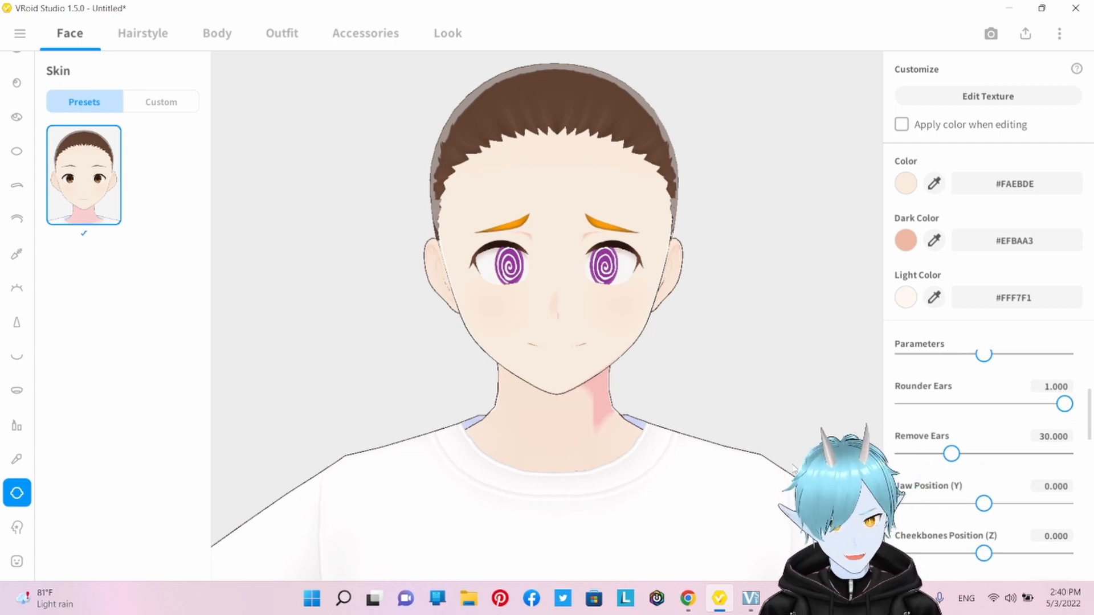
Try Jaw Position (Y) at -1.000 with the face turned sideways and set it to about 0.430.
scroll(917, 468, down, 1)
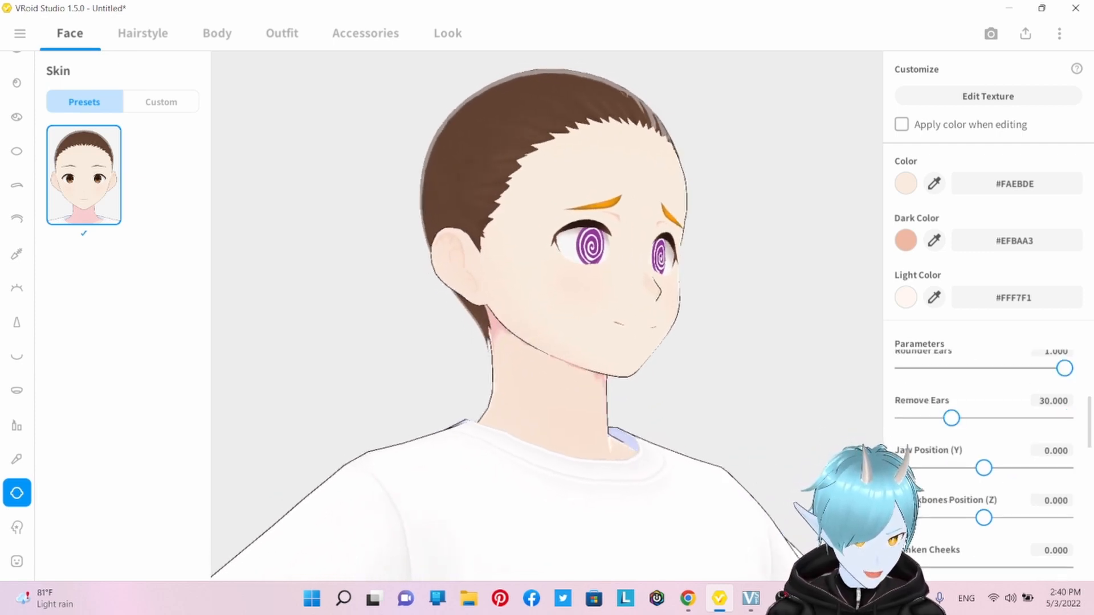
scroll(919, 480, down, 2)
drag(989, 400, 897, 409)
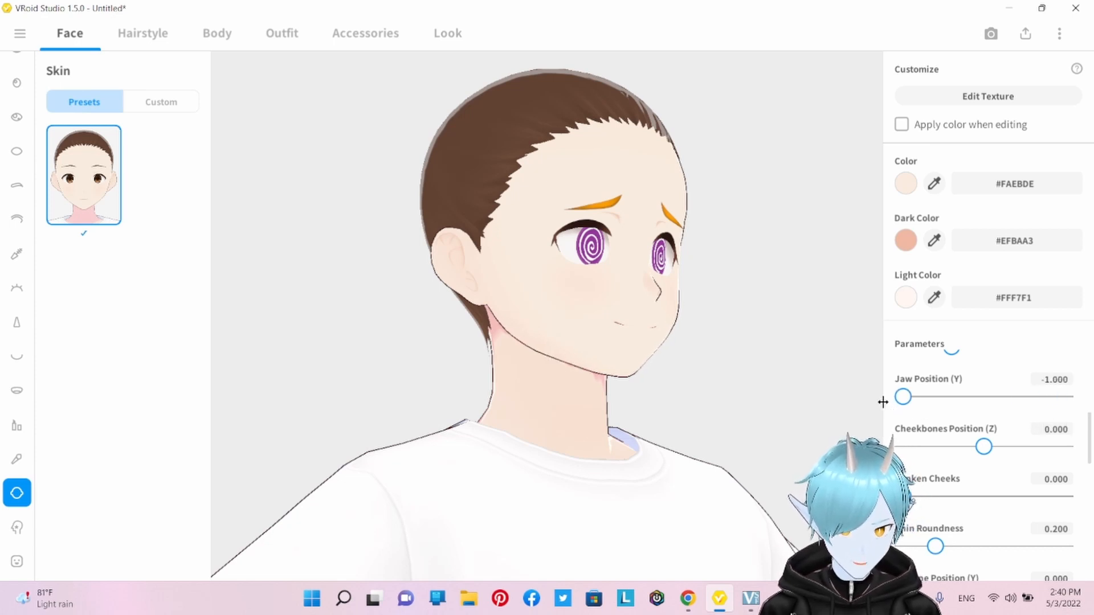
drag(907, 412, 1025, 427)
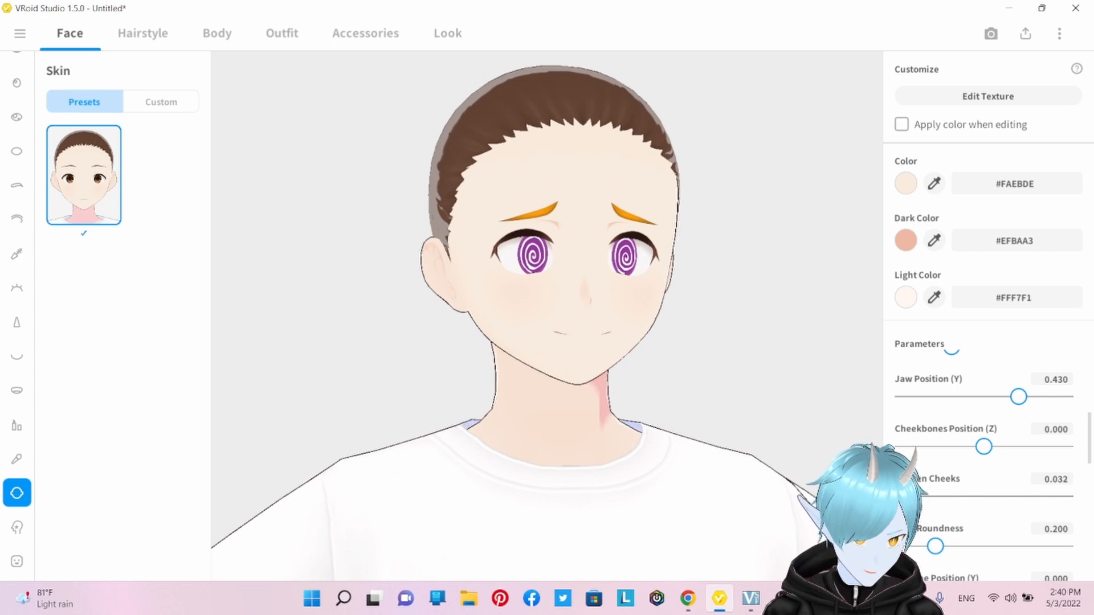
Set Sunken Cheeks to about 0.293 and Chin Roundness to about 0.454.
drag(911, 498, 977, 522)
scroll(940, 510, down, 1)
scroll(968, 523, down, 1)
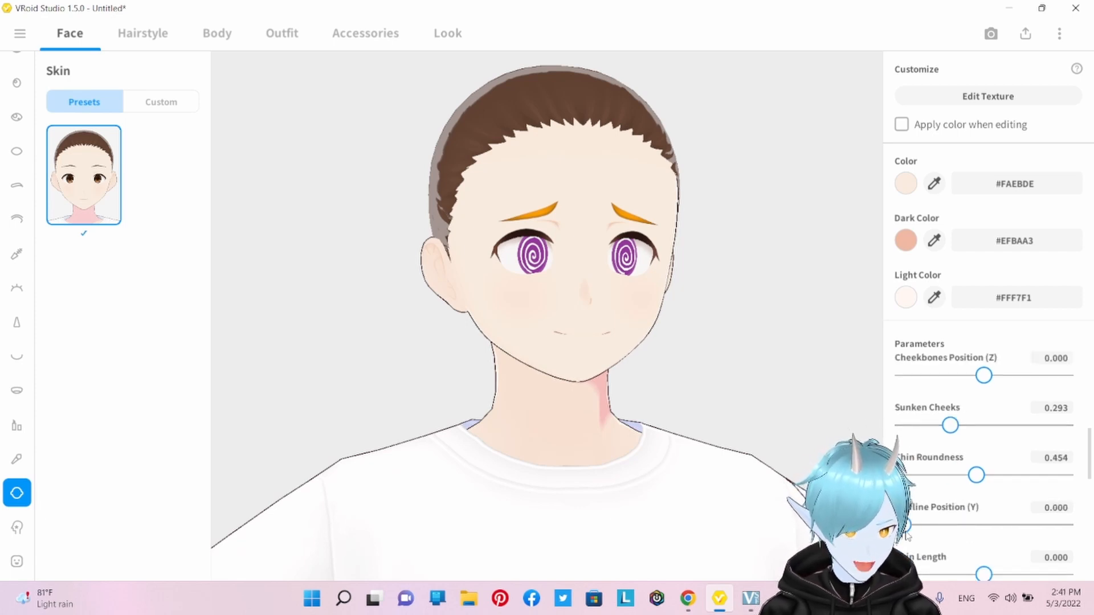
Set Jawline Position (Y) to about 0.039 and Chin Length to about 0.120.
mouse_move(906, 532)
mouse_down()
mouse_move(946, 532)
mouse_move(910, 534)
mouse_up()
scroll(946, 528, down, 1)
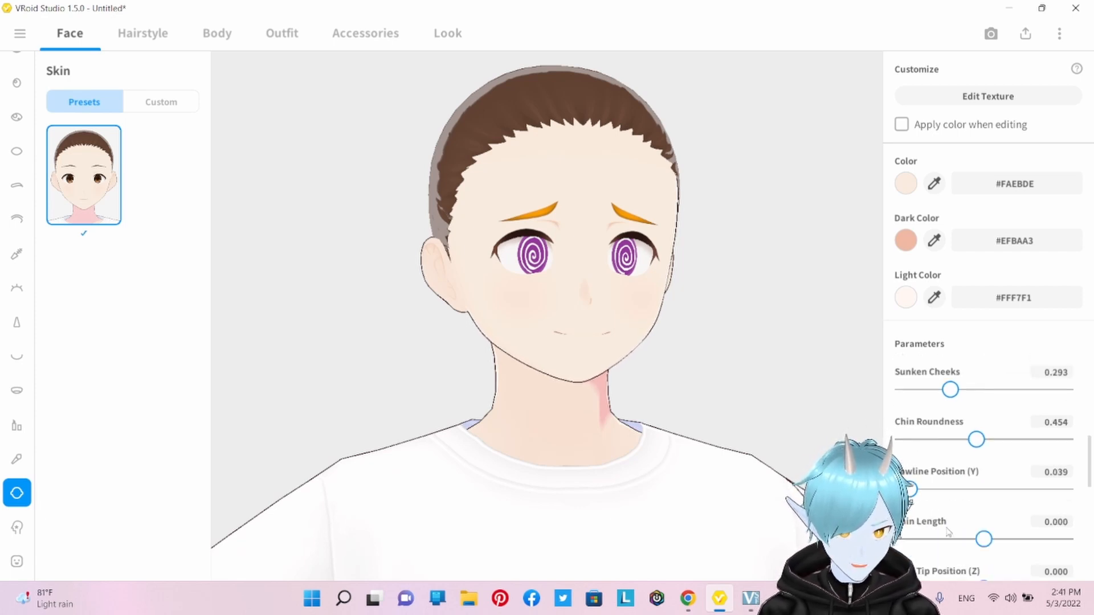
drag(980, 540, 989, 539)
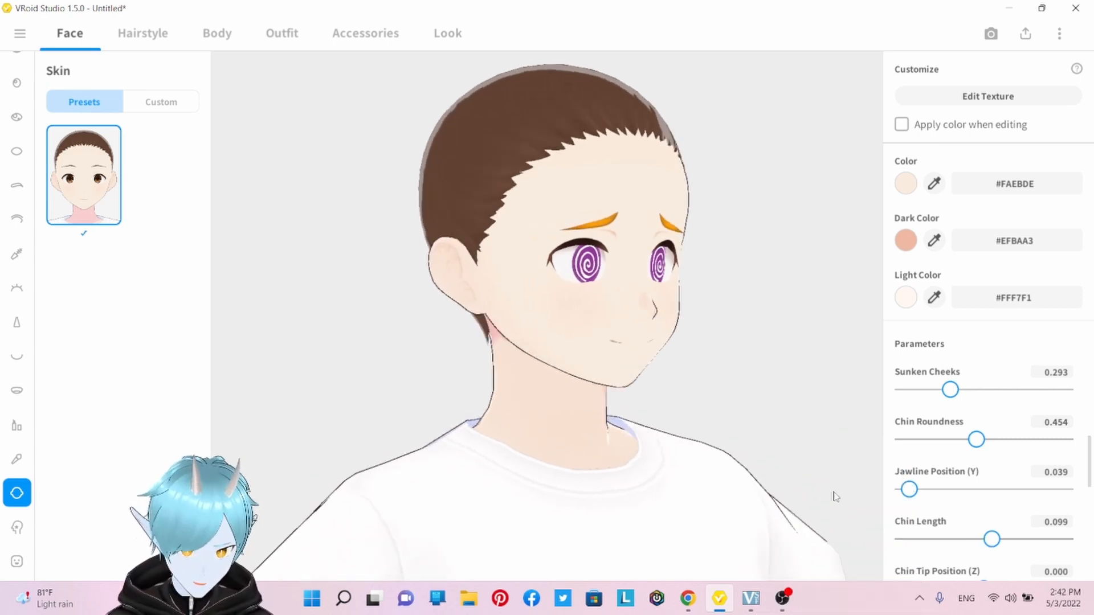
scroll(930, 501, down, 1)
drag(993, 505, 996, 510)
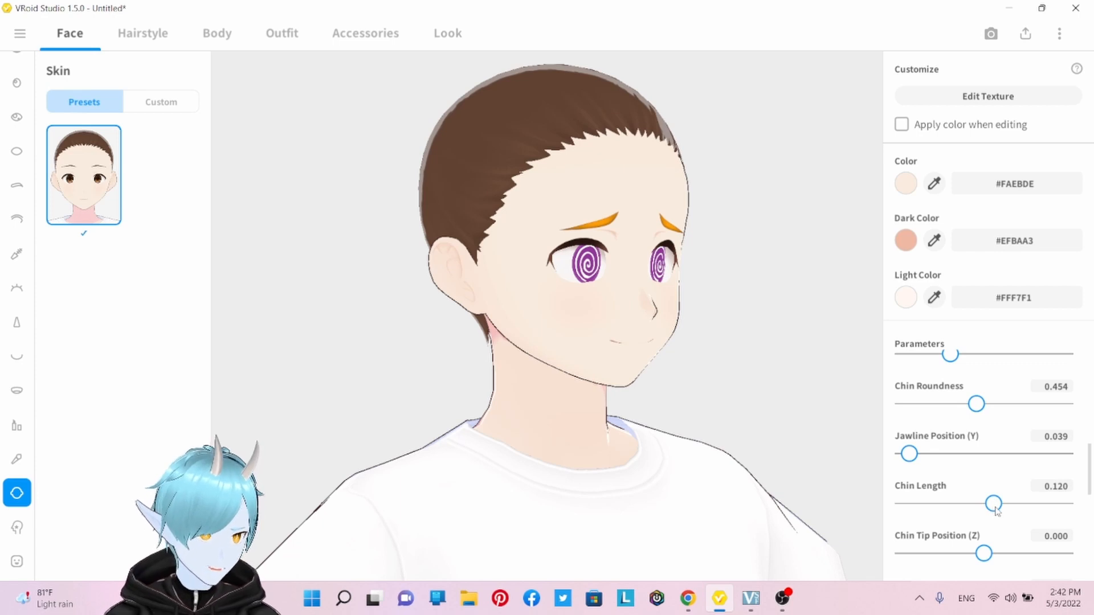
Set Chin Tip Position (Z) to about 0.324 and Chin Width to about 0.049, and raise Jaw Angle (Increase).
scroll(959, 511, down, 1)
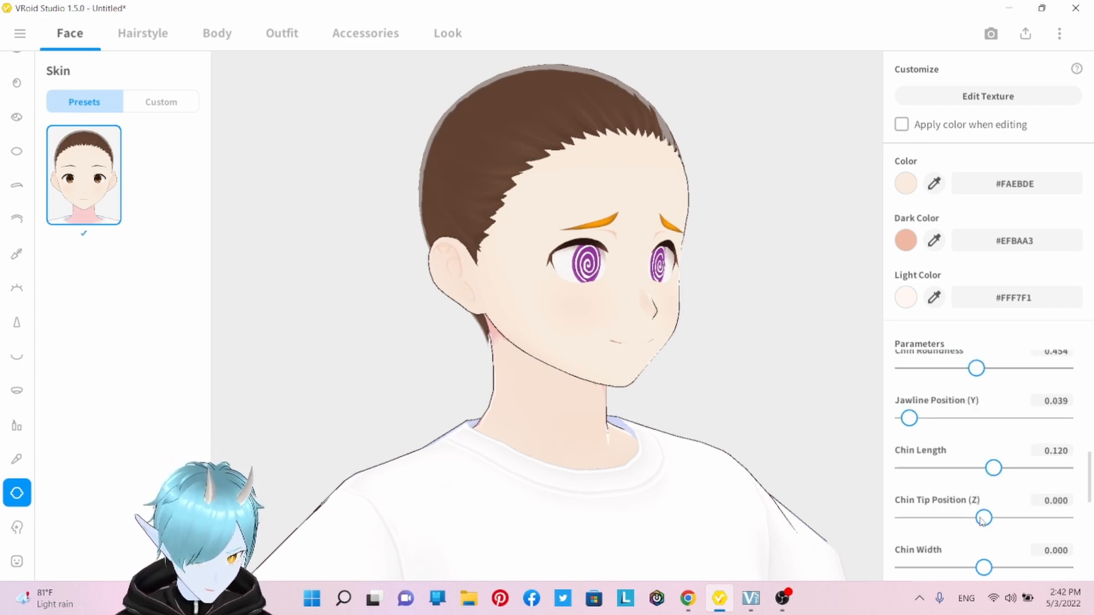
mouse_move(983, 520)
mouse_down()
mouse_move(969, 520)
mouse_move(1016, 521)
mouse_move(991, 534)
mouse_up()
scroll(1009, 532, down, 1)
scroll(989, 532, down, 5)
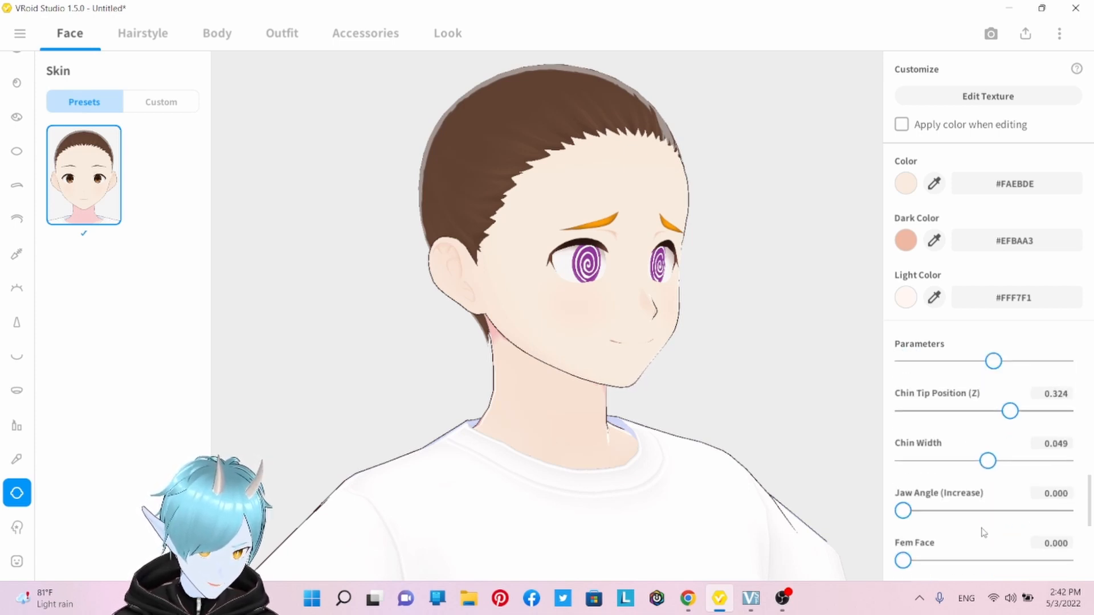
drag(908, 509, 1019, 509)
mouse_move(747, 485)
right_down()
mouse_move(719, 483)
mouse_move(733, 488)
right_up()
Apply the face paint preset with the blue gradient over the forehead and browse the remaining presets.
click(17, 526)
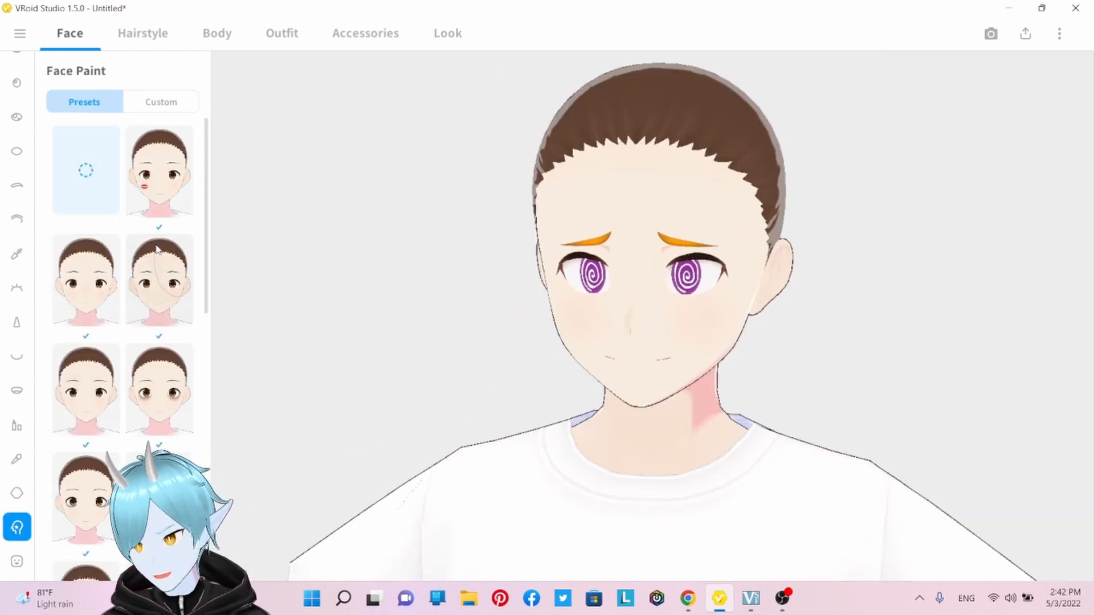
scroll(171, 291, down, 6)
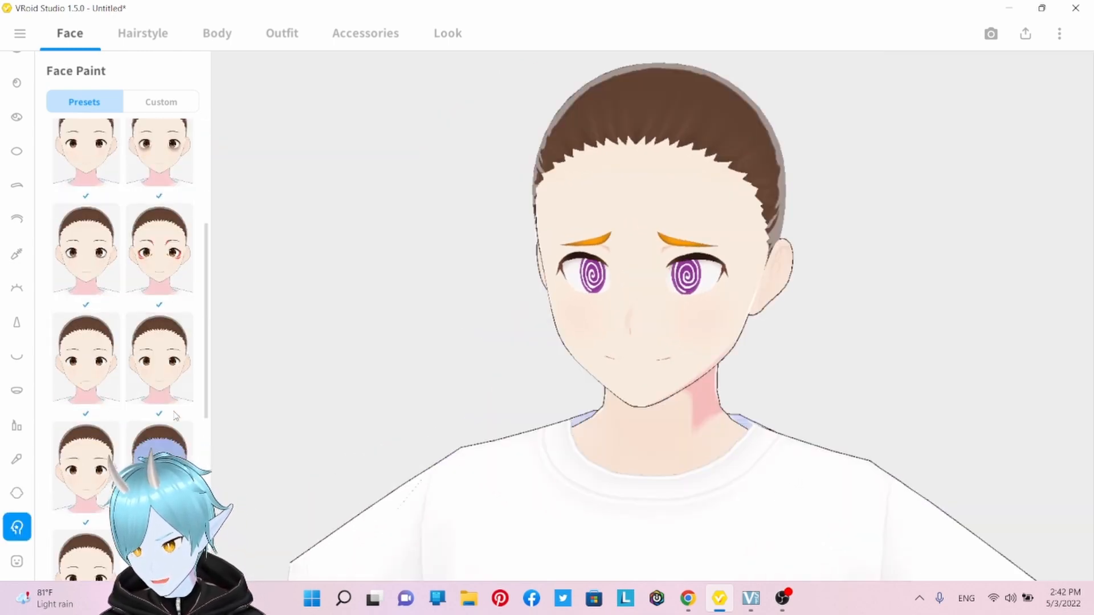
right_drag(232, 460, 376, 429)
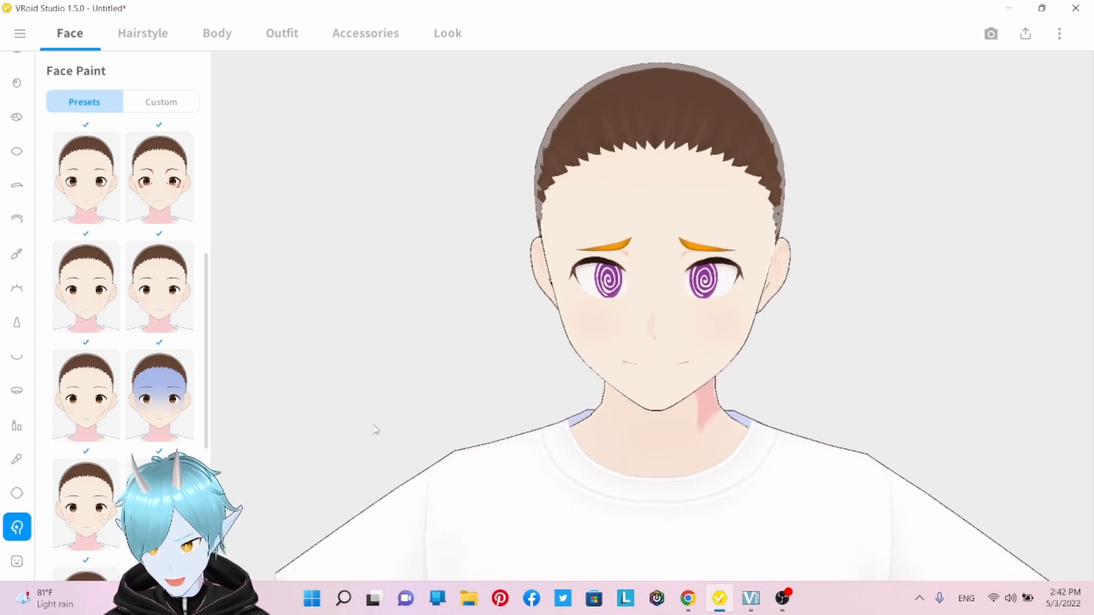
click(150, 406)
mouse_move(466, 378)
right_down()
mouse_move(508, 368)
mouse_move(468, 367)
right_up()
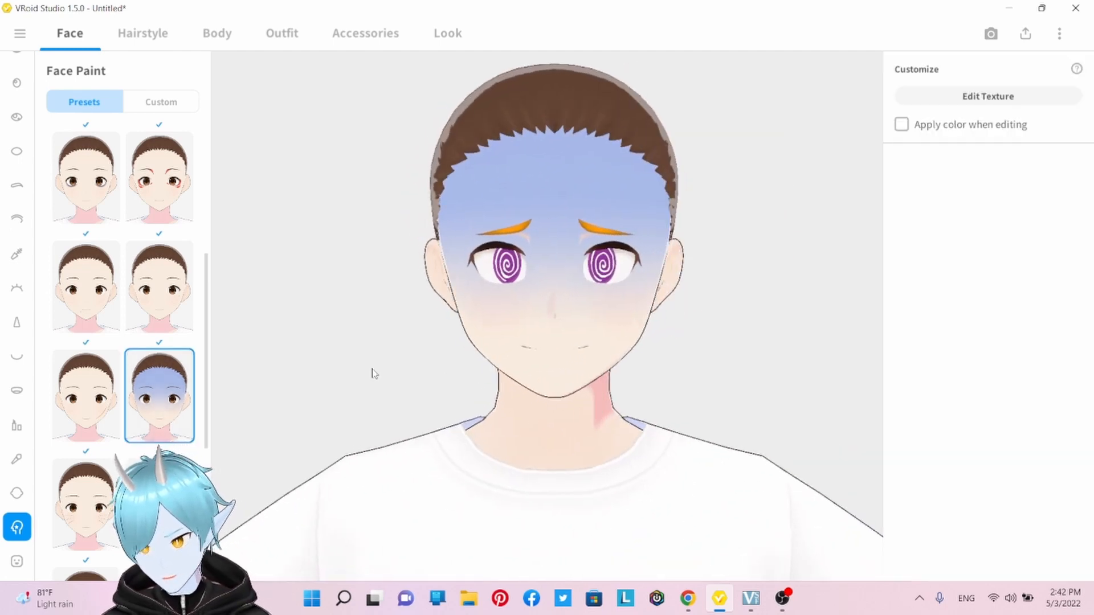
scroll(209, 354, down, 3)
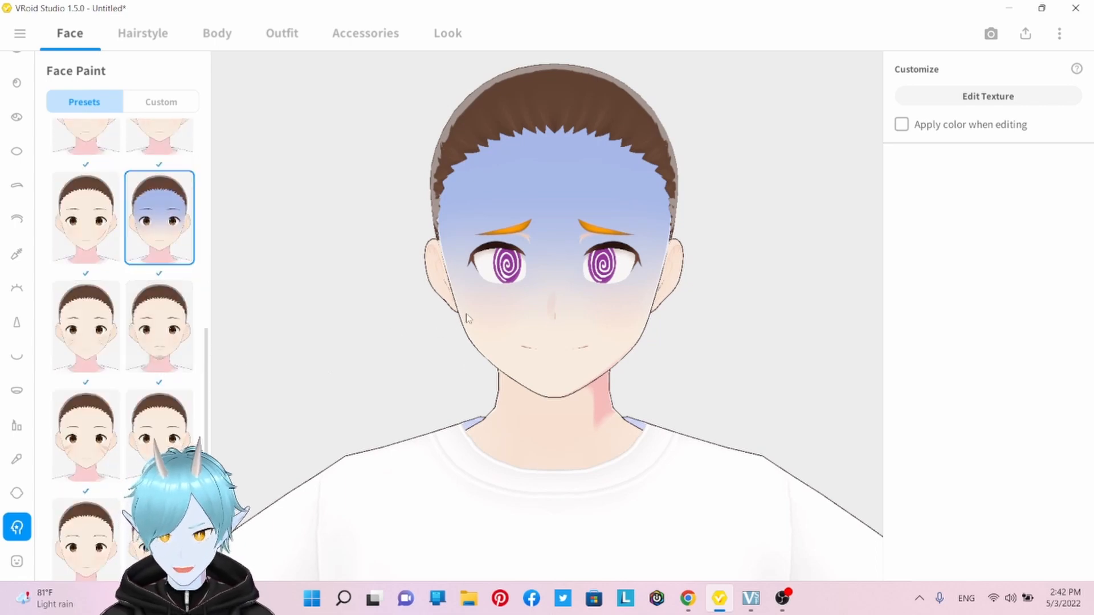
scroll(471, 317, up, 3)
scroll(486, 349, down, 3)
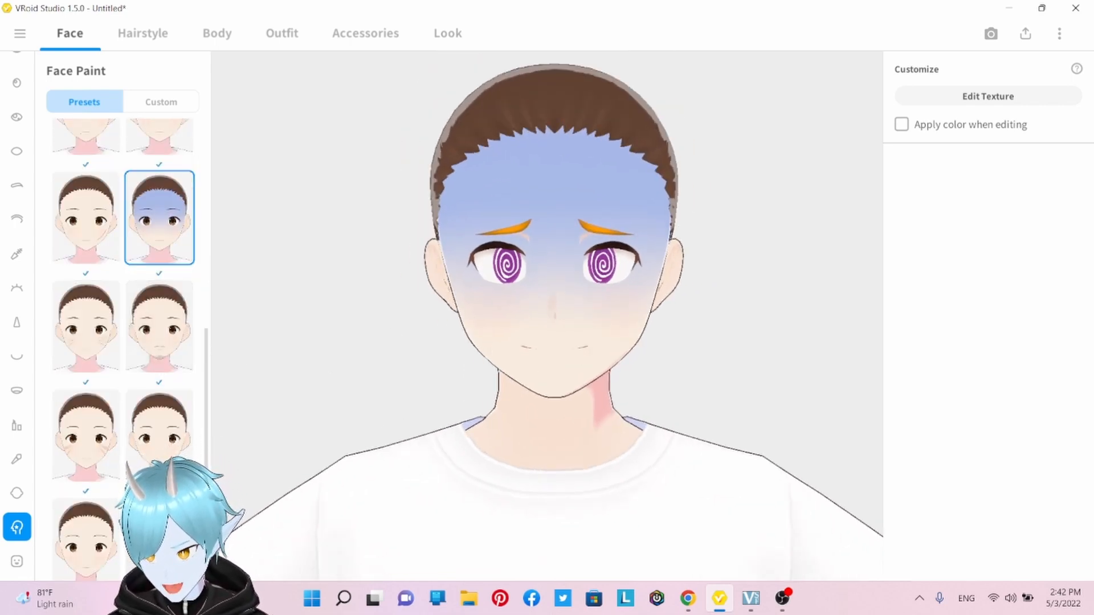
Try the face paint preset with a bandage on the cheek and return to the blue forehead gradient preset.
scroll(183, 444, down, 3)
mouse_move(424, 423)
right_down()
mouse_move(458, 421)
mouse_move(460, 433)
right_up()
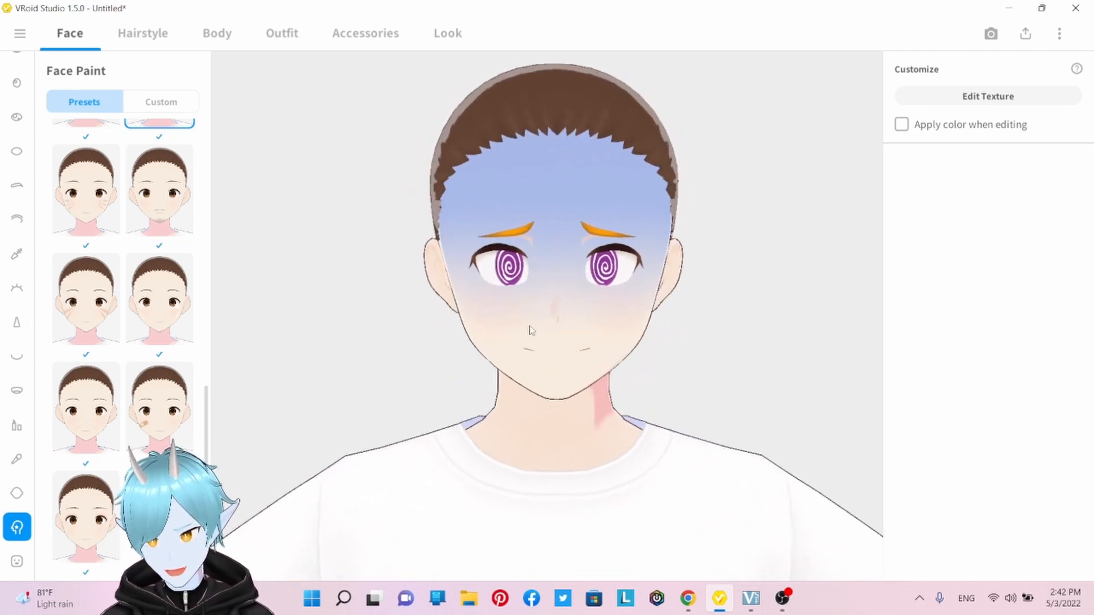
click(160, 406)
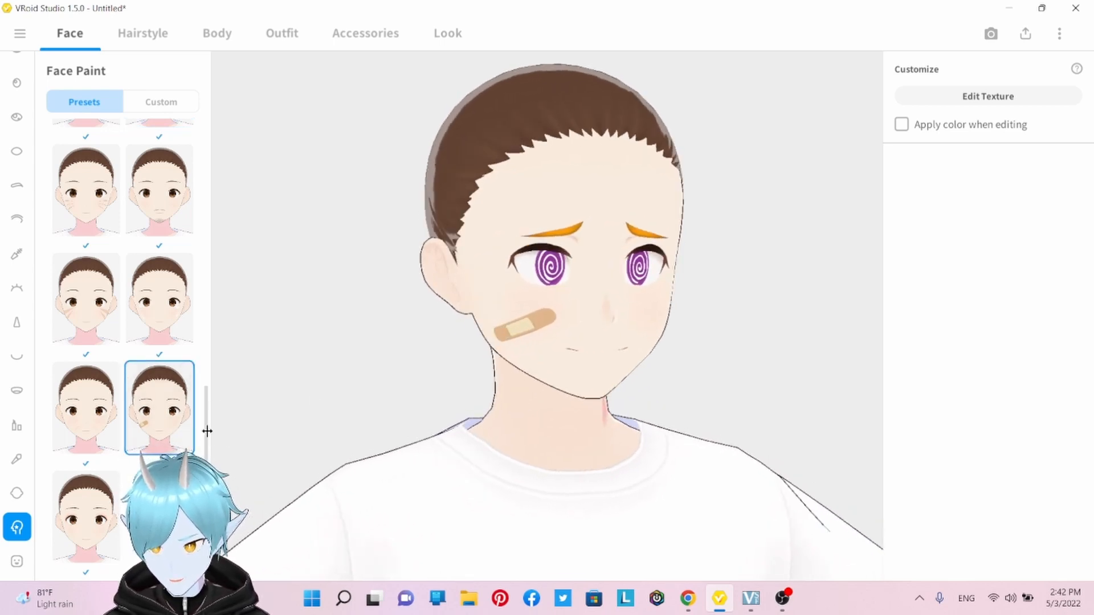
scroll(206, 431, up, 2)
click(160, 188)
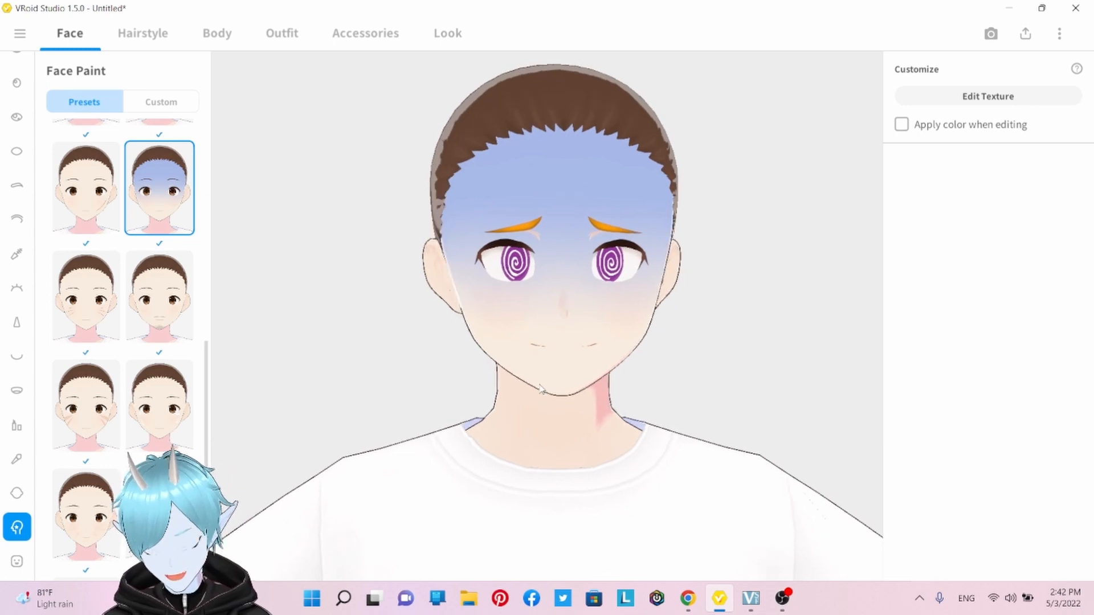
Open the Expression Editor and preview the Smiling, Sad, Angry, Happy and Surprised expressions on the face.
click(17, 561)
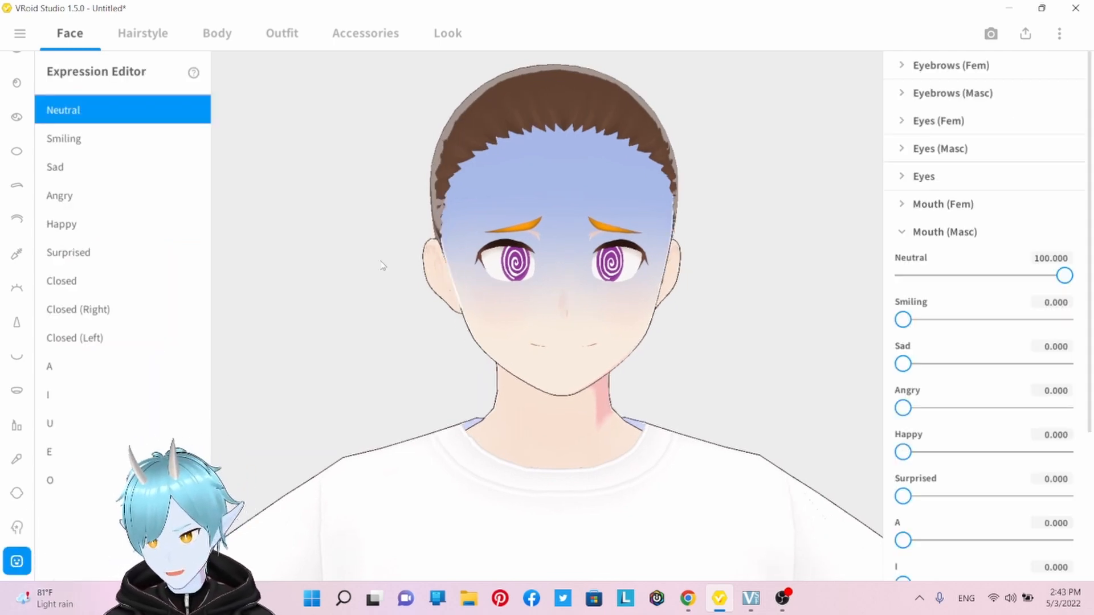
click(103, 147)
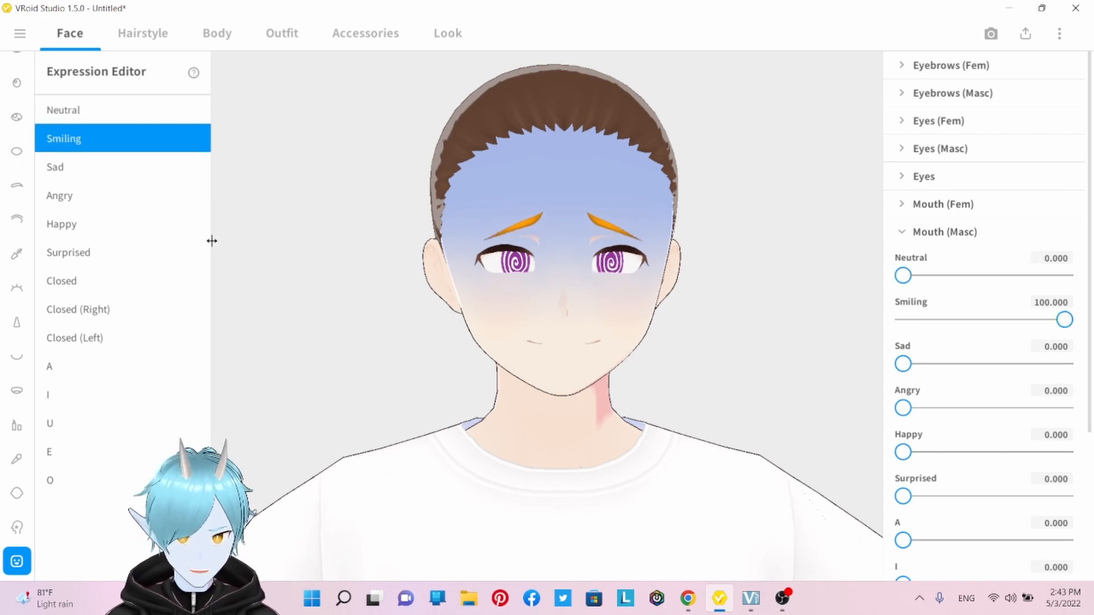
click(100, 111)
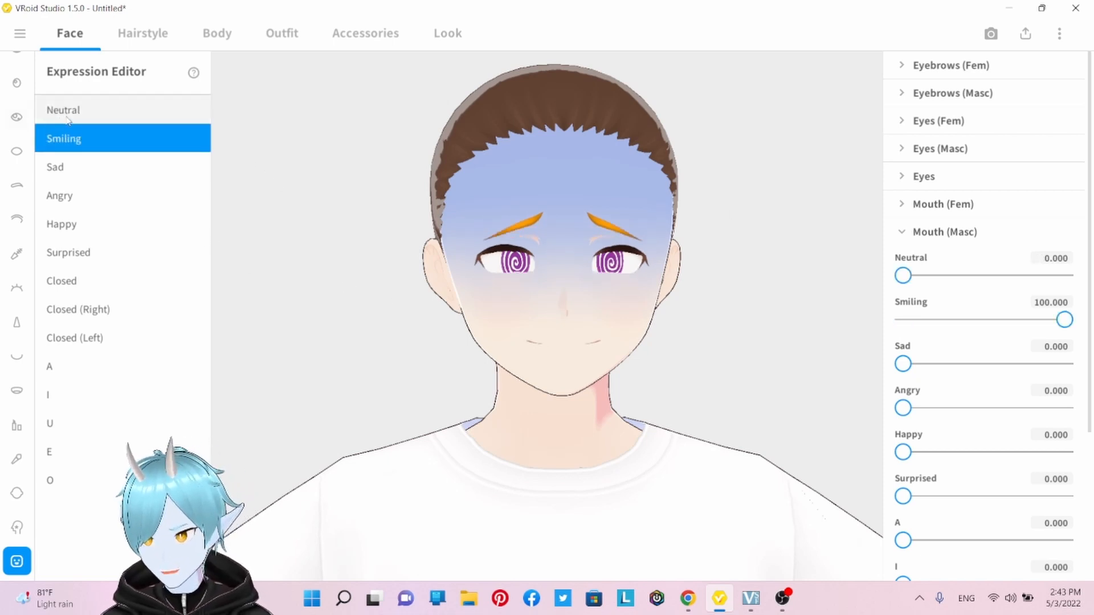
click(96, 146)
click(118, 169)
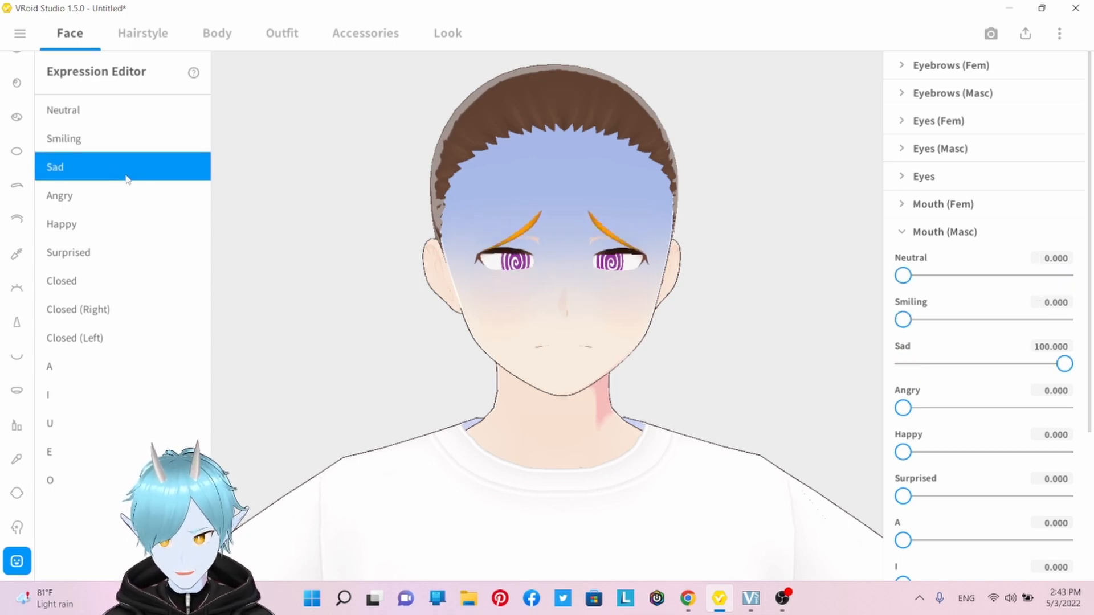
click(119, 201)
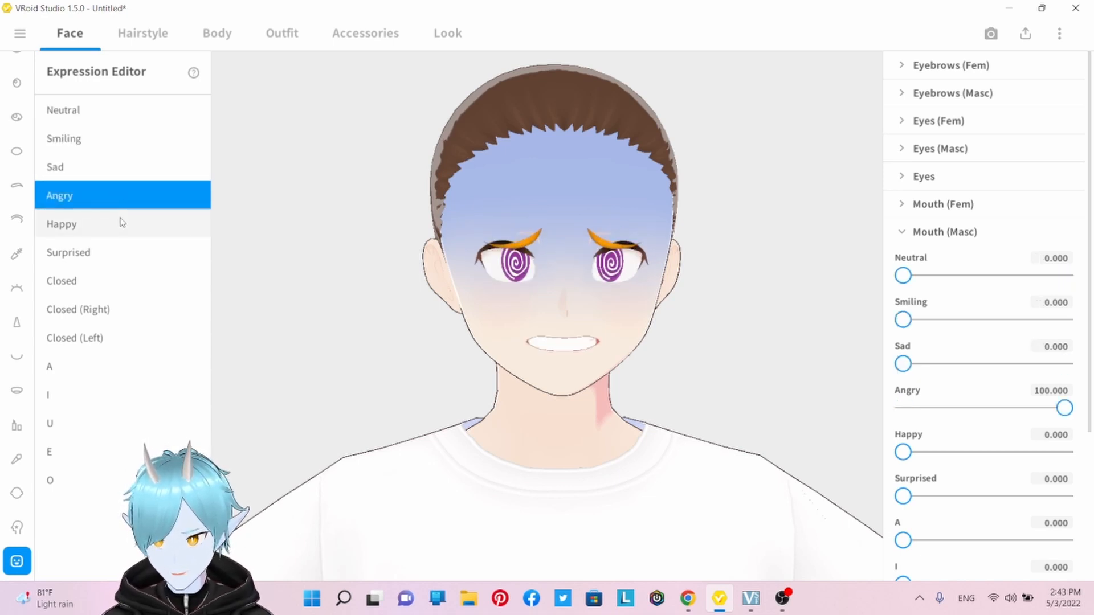
click(128, 221)
click(120, 252)
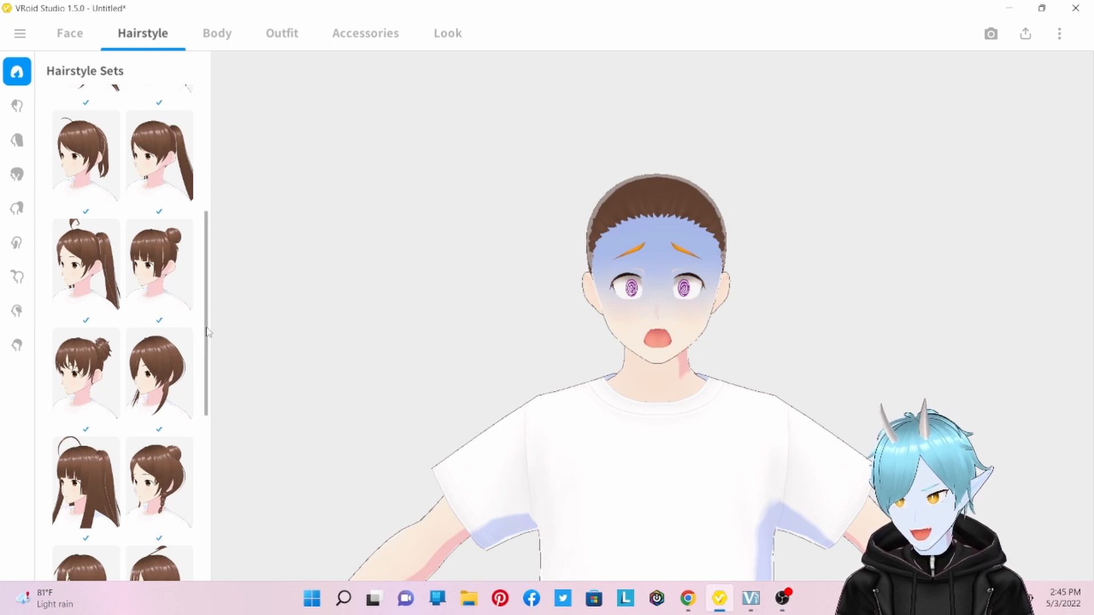
Try several hairstyle sets on the model, including long straight hair, twin tails, a blunt bob and a short wavy cut.
drag(206, 337, 205, 122)
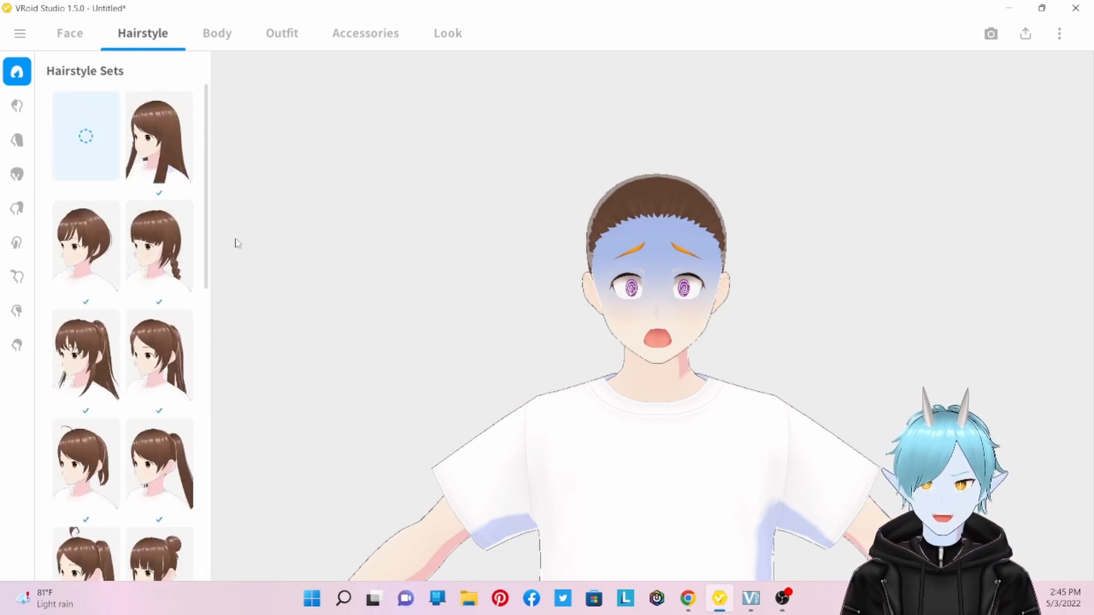
click(172, 164)
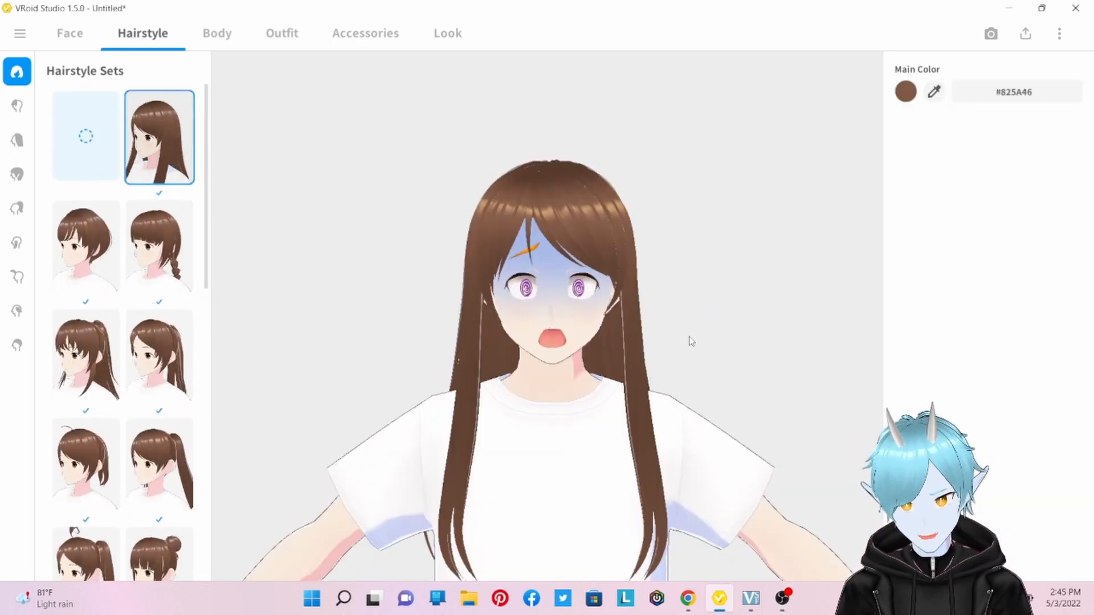
scroll(150, 396, down, 2)
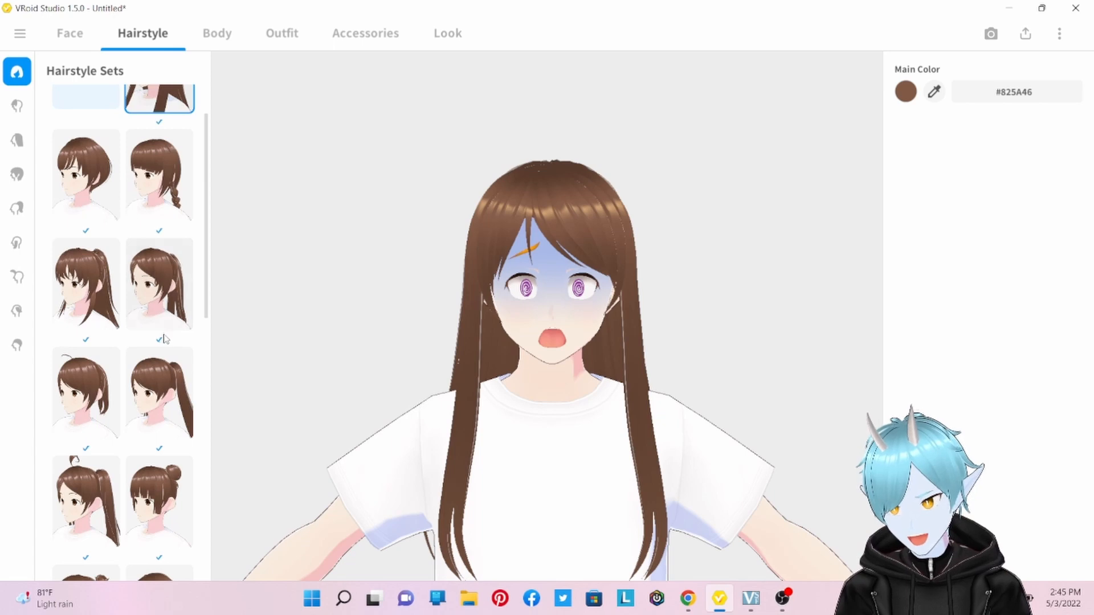
click(150, 403)
scroll(150, 398, down, 10)
click(156, 380)
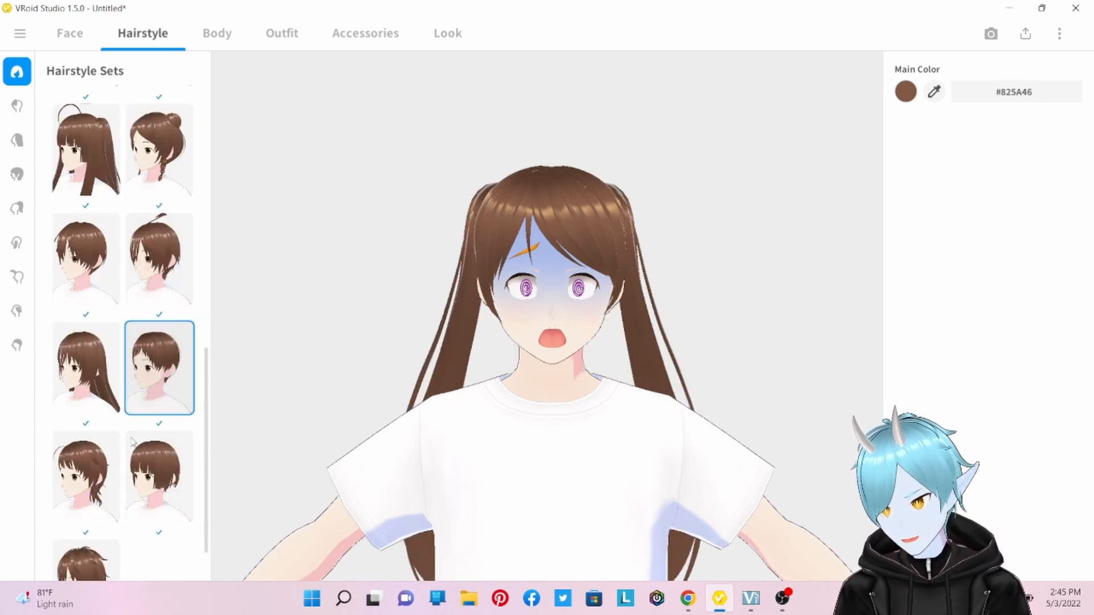
click(162, 493)
click(108, 488)
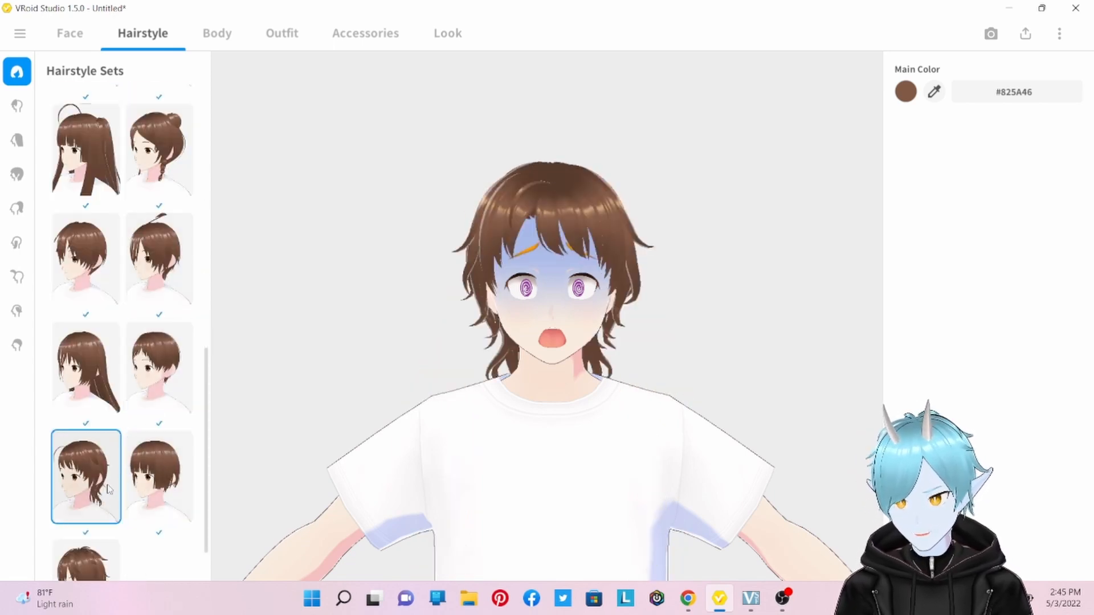
Undo all the hairstyle set changes back to the bare base hair.
key(ctrl+z)
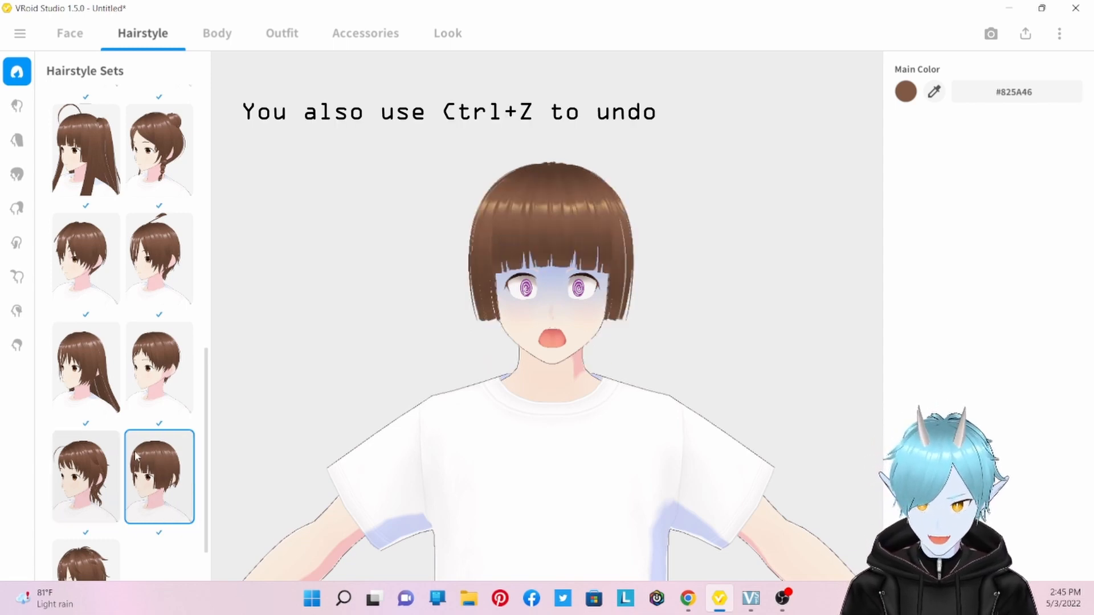
key(ctrl+z)
key(ctrl+z)
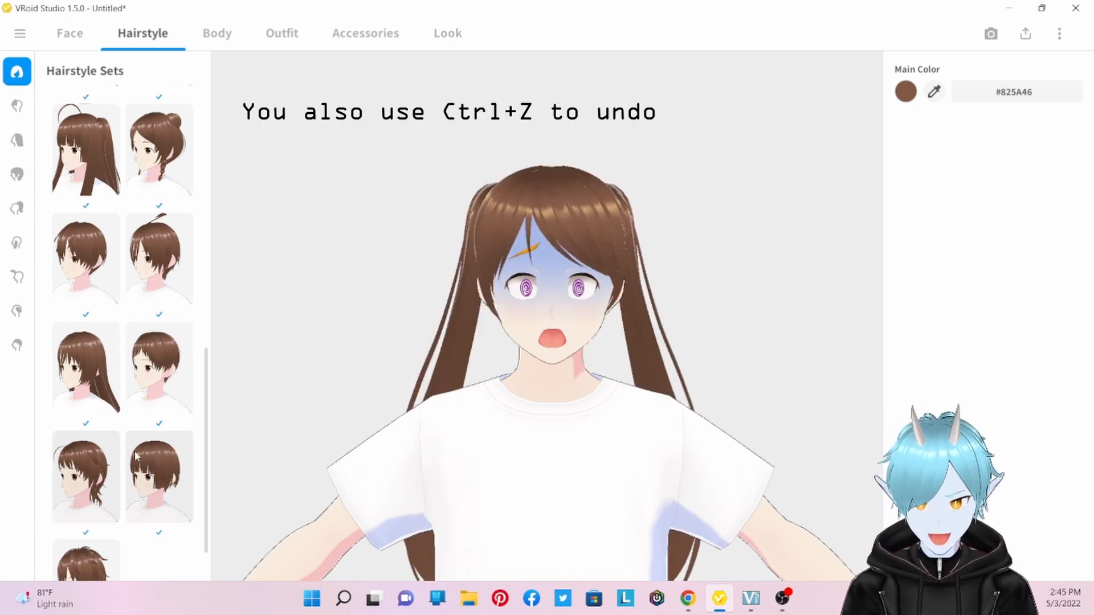
key(ctrl+z)
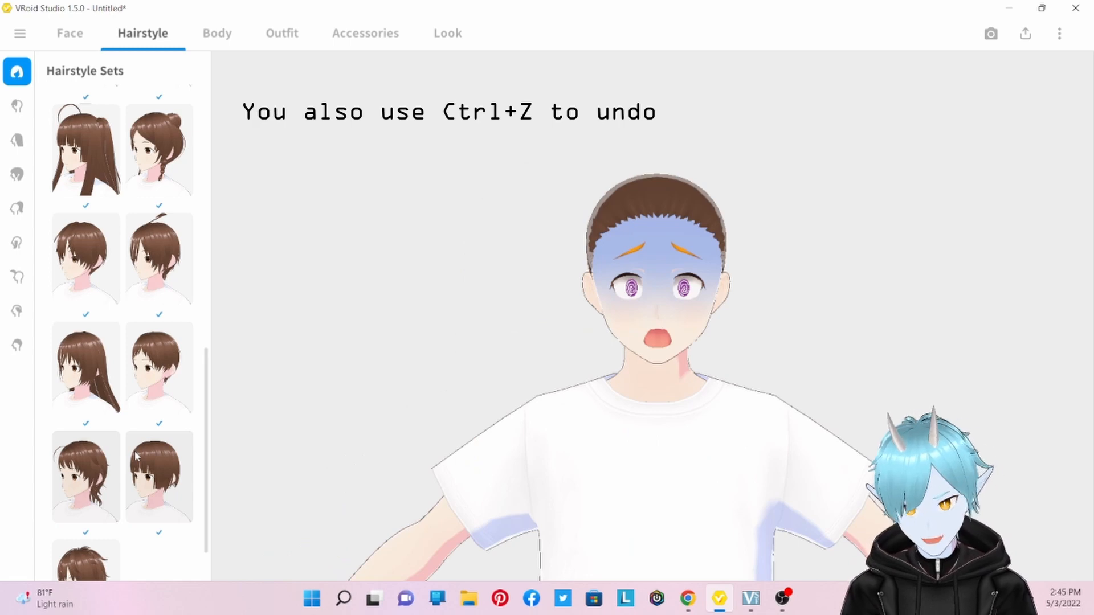
Try the first front hair preset and the one with wispy side-swept bangs, checking the fringe from the side.
click(17, 106)
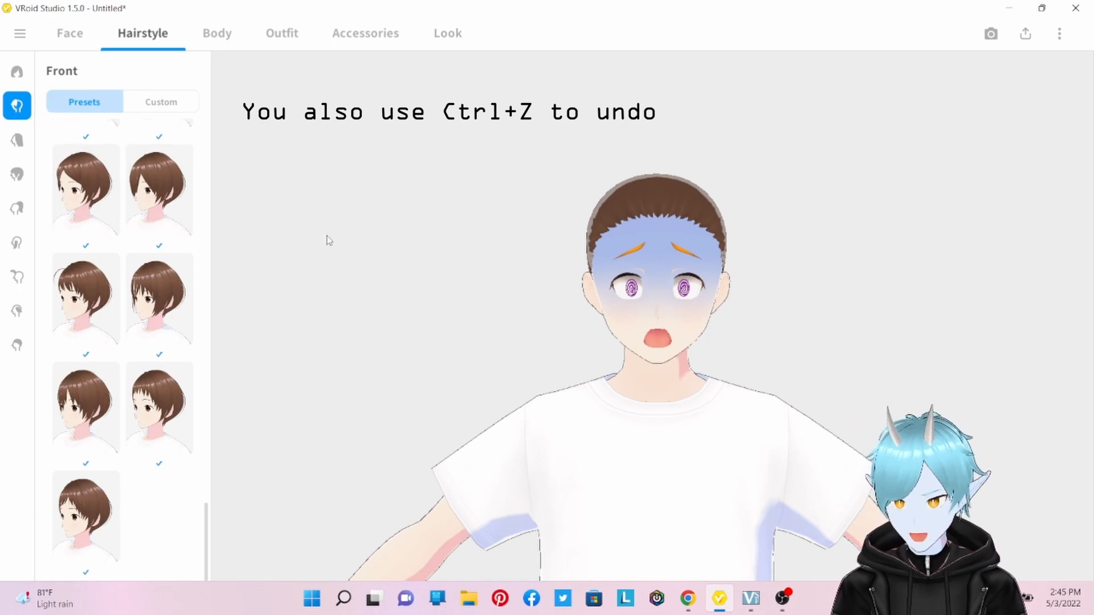
scroll(129, 318, up, 5)
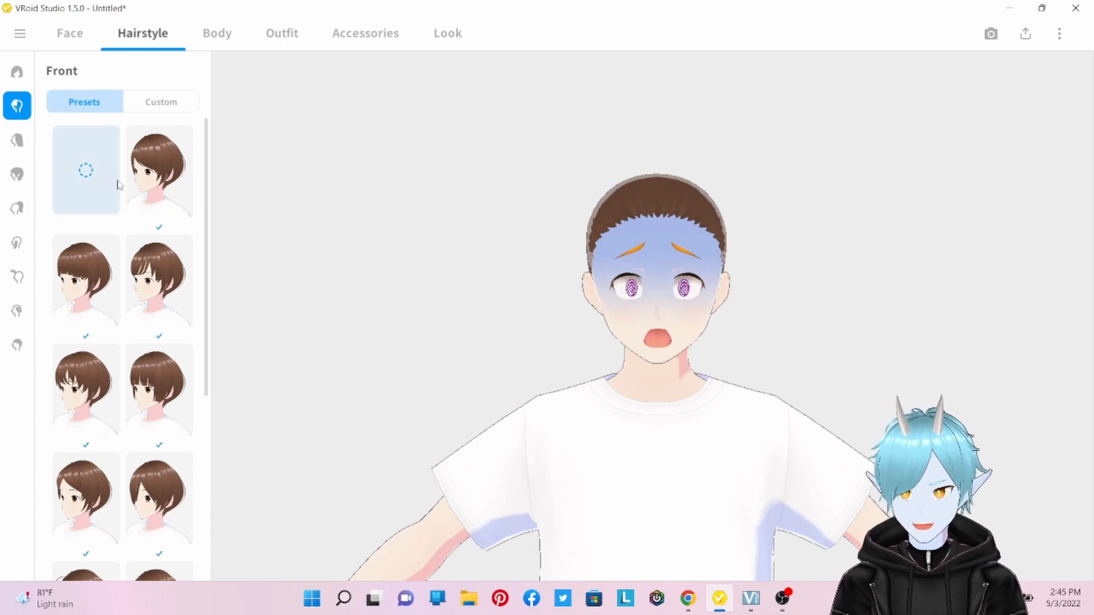
click(158, 174)
right_drag(439, 272, 574, 311)
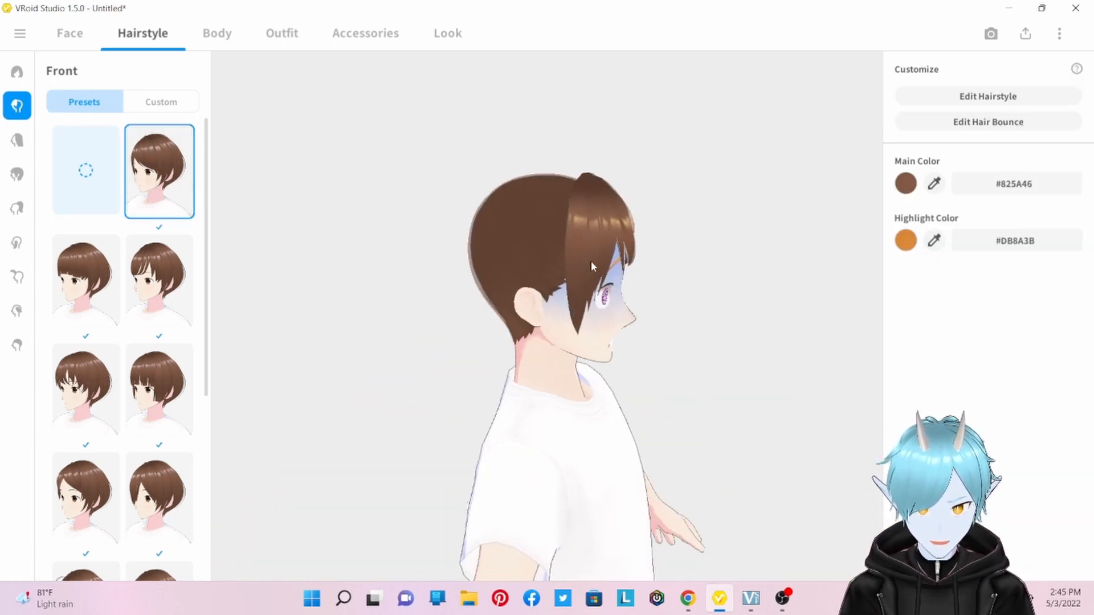
right_drag(592, 266, 605, 311)
click(176, 276)
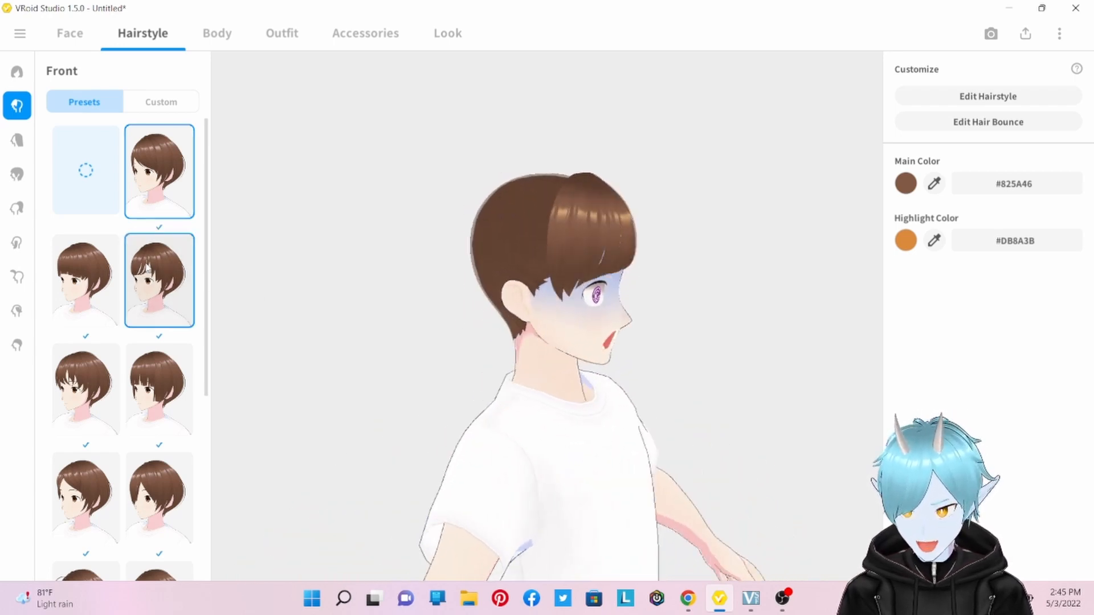
right_drag(391, 353, 466, 388)
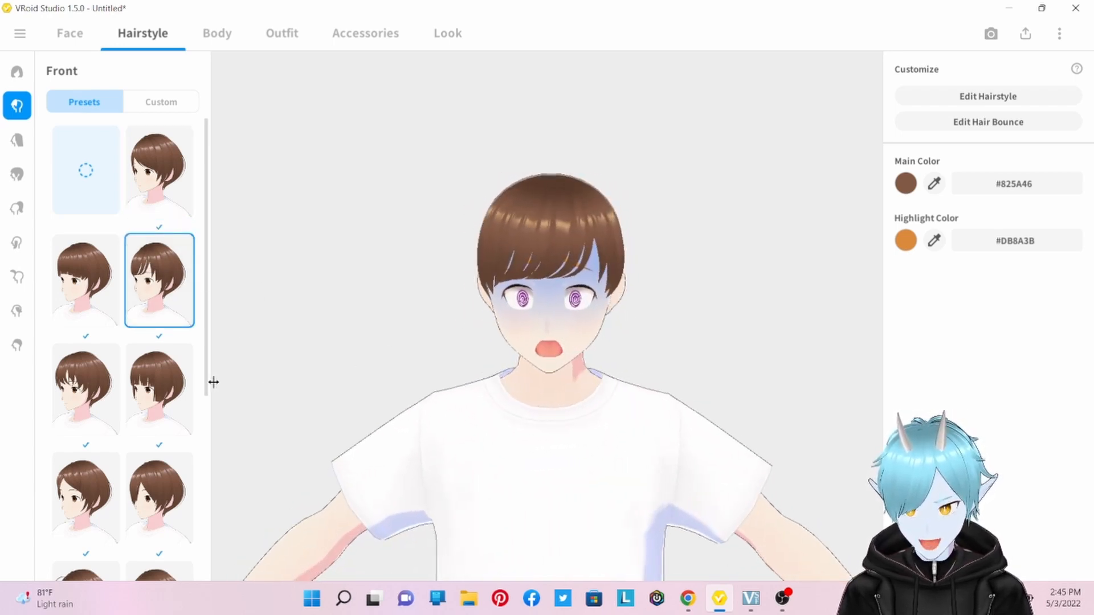
Compare further front hair presets and apply the one with a long swept fringe covering one eye.
scroll(160, 399, down, 2)
click(139, 429)
scroll(140, 433, down, 2)
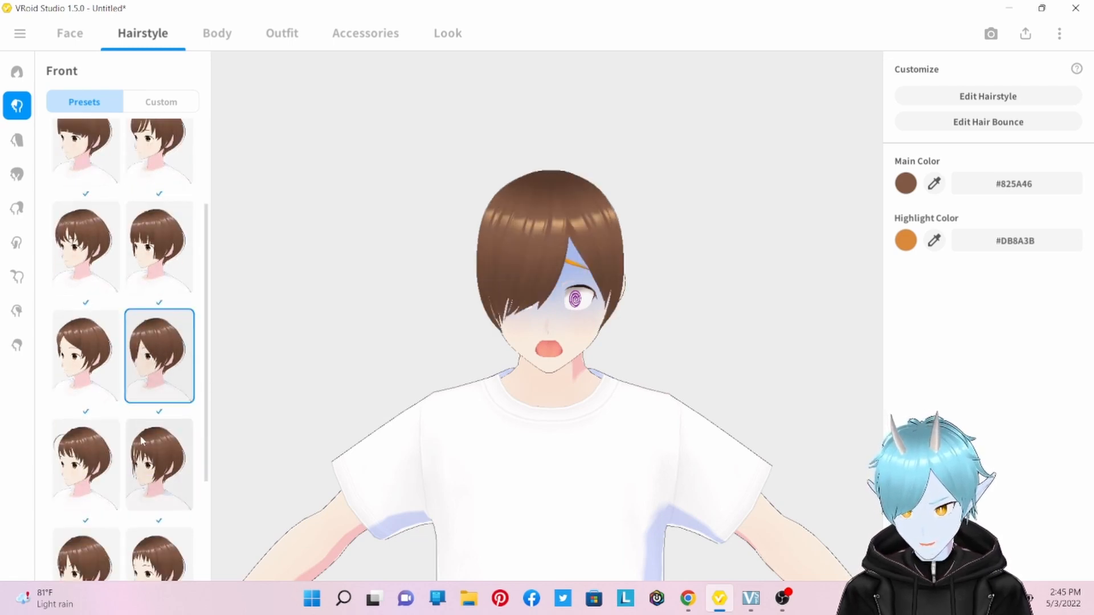
click(147, 440)
click(162, 393)
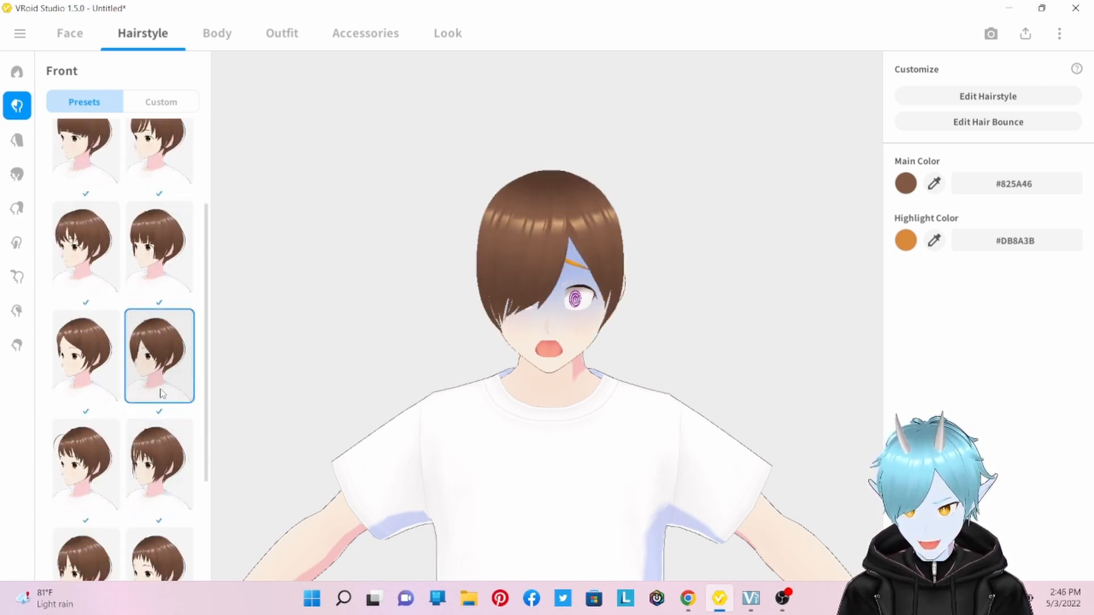
mouse_move(453, 333)
right_down()
mouse_move(496, 336)
mouse_move(436, 343)
mouse_move(460, 333)
right_up()
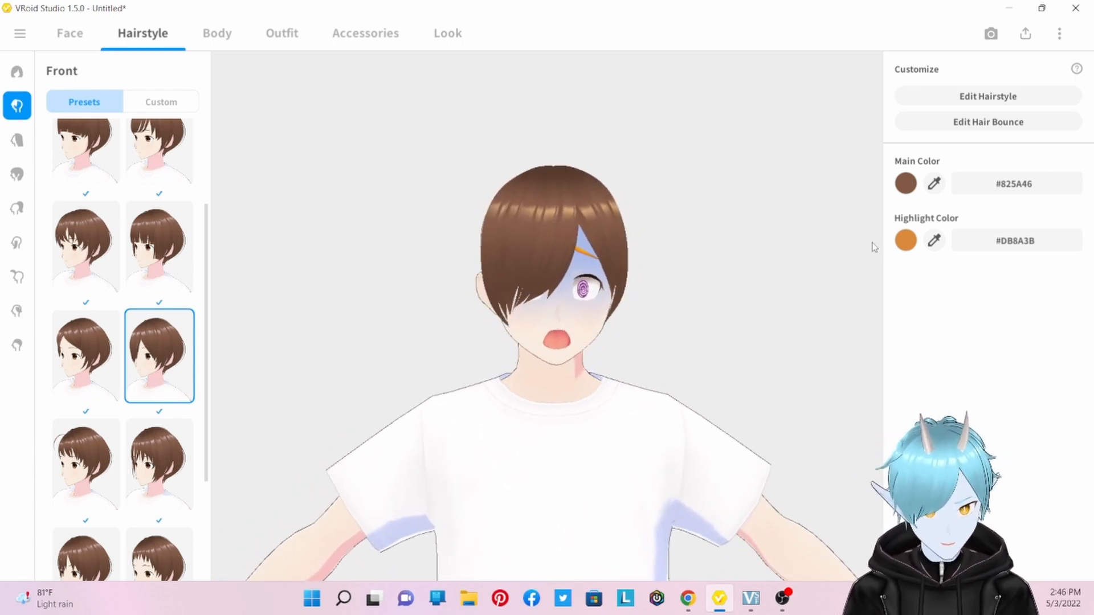
Set the front hair's main color to orange #FF9A3D.
click(902, 183)
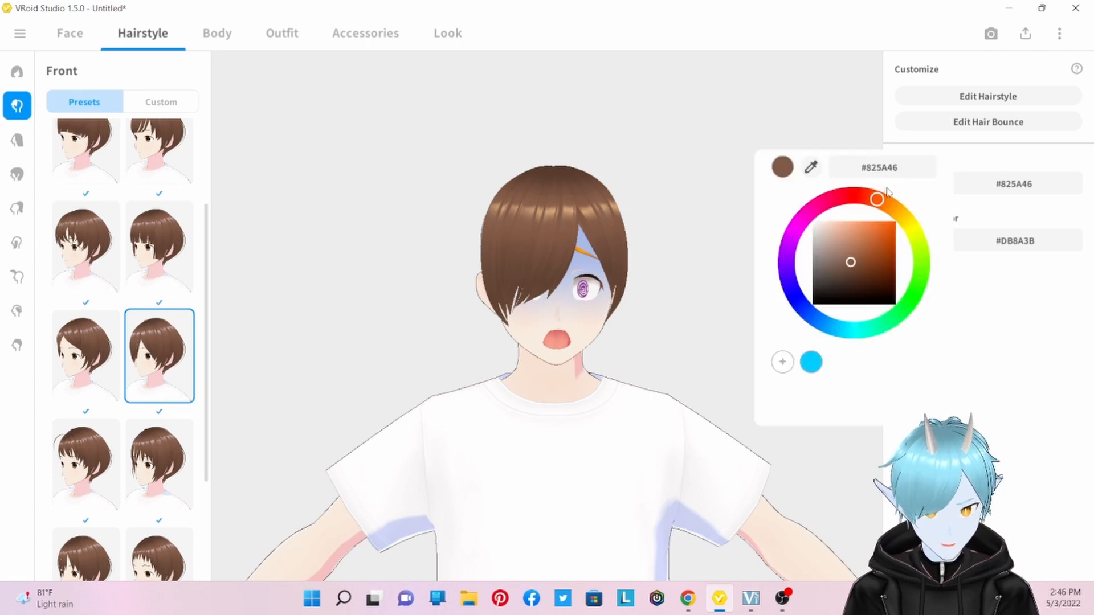
mouse_move(850, 270)
mouse_down()
mouse_move(883, 198)
mouse_move(892, 201)
mouse_up()
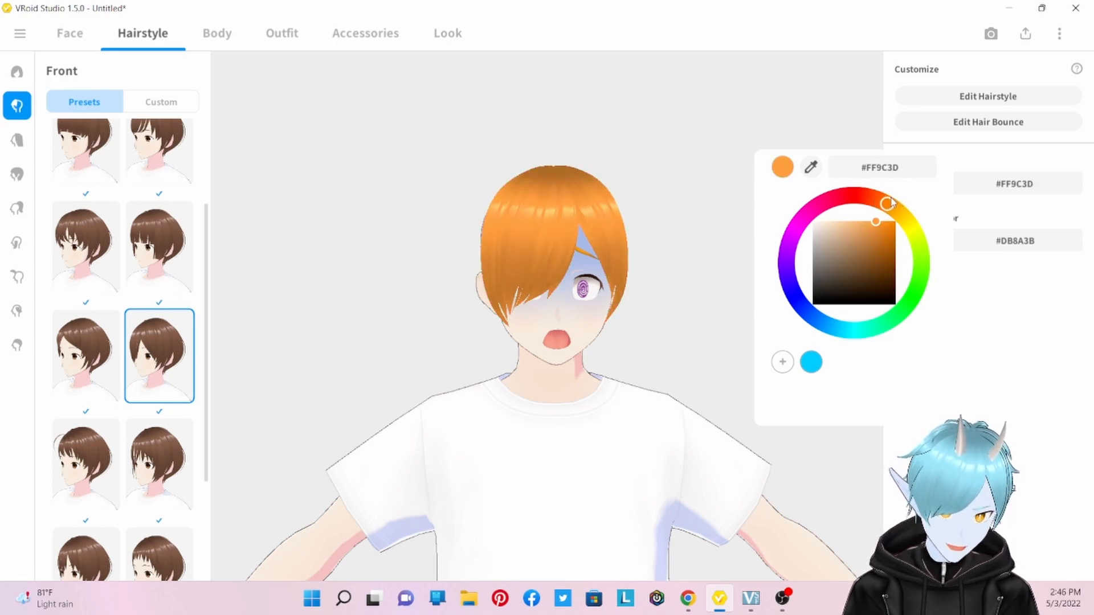
click(1005, 392)
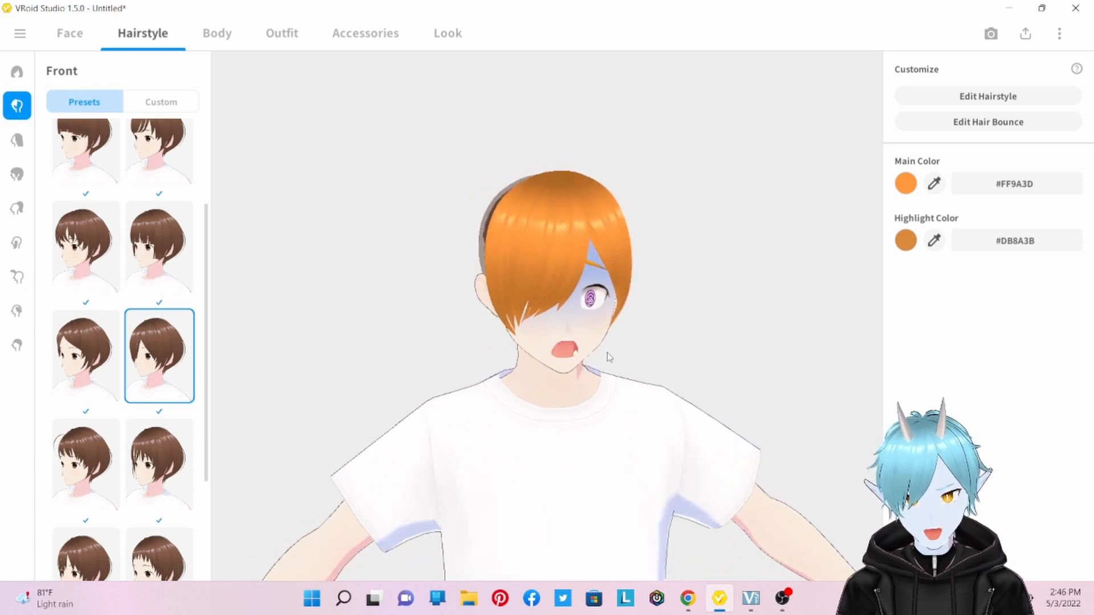
Try the short tousled back hair preset with raised strands on top and inspect it from behind.
click(17, 139)
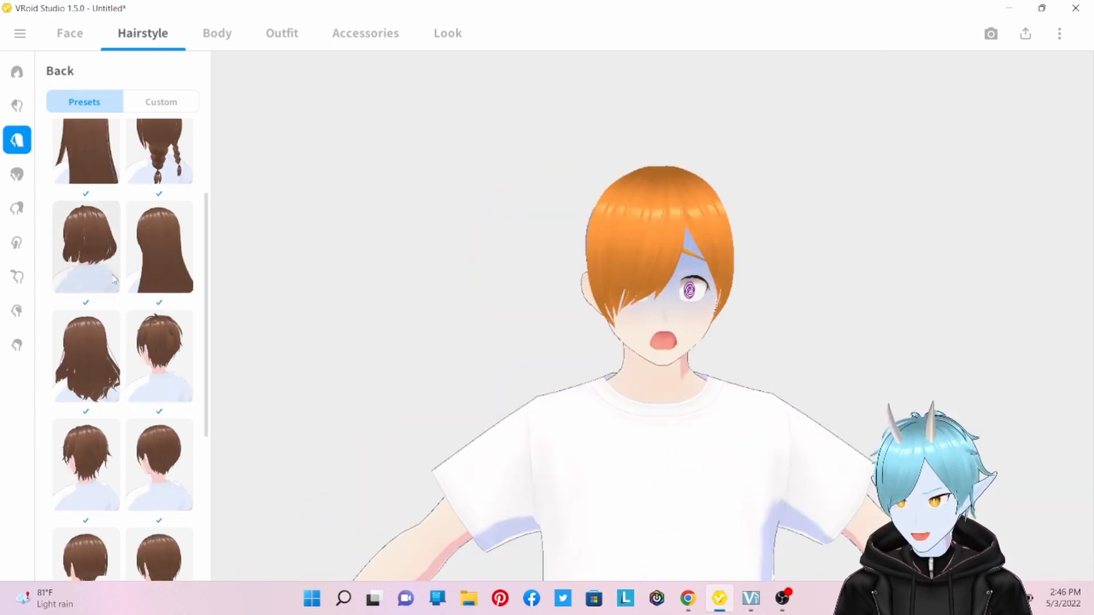
drag(467, 414, 598, 421)
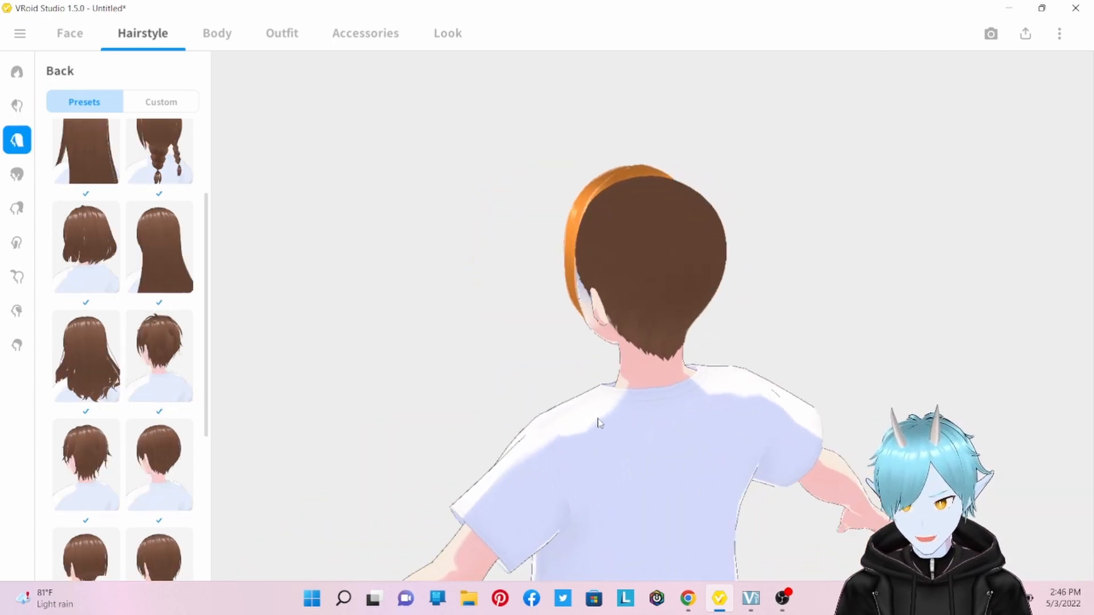
right_drag(598, 421, 587, 414)
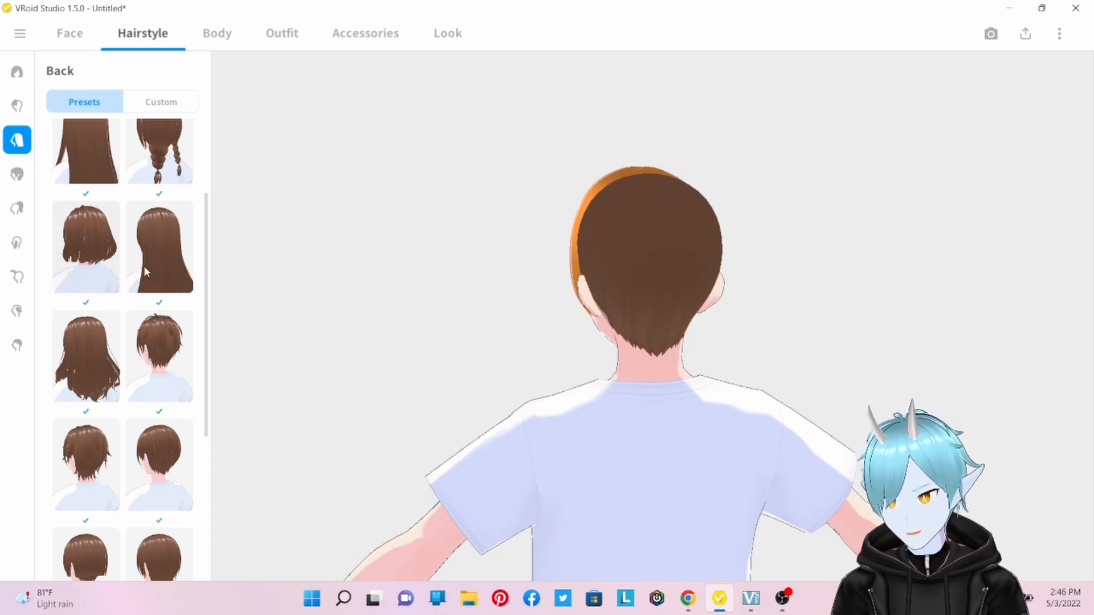
scroll(146, 273, down, 1)
click(170, 302)
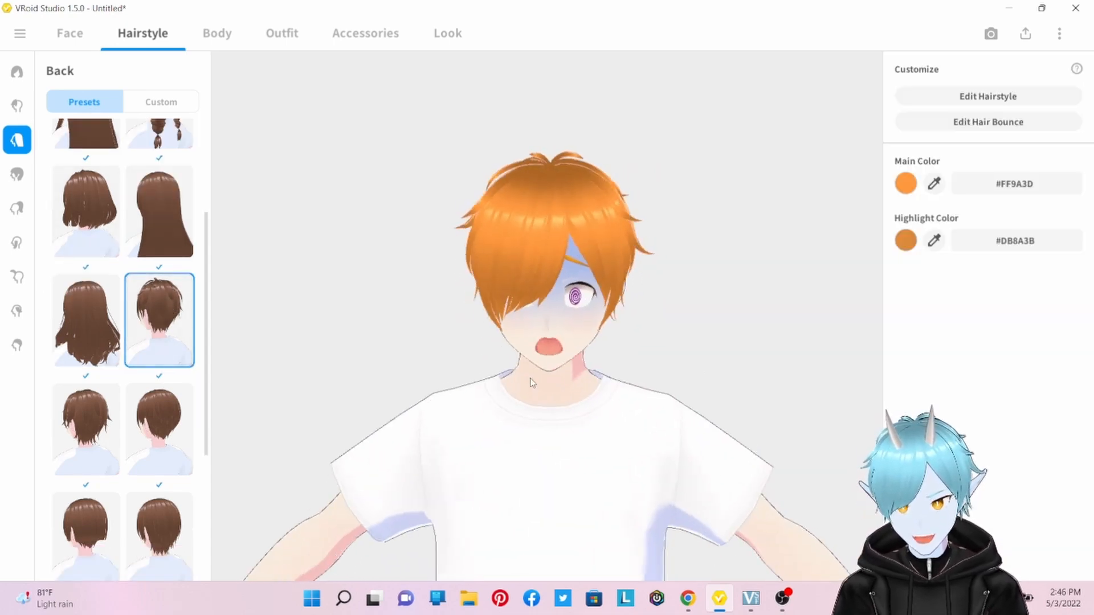
drag(530, 382, 573, 365)
drag(508, 257, 406, 353)
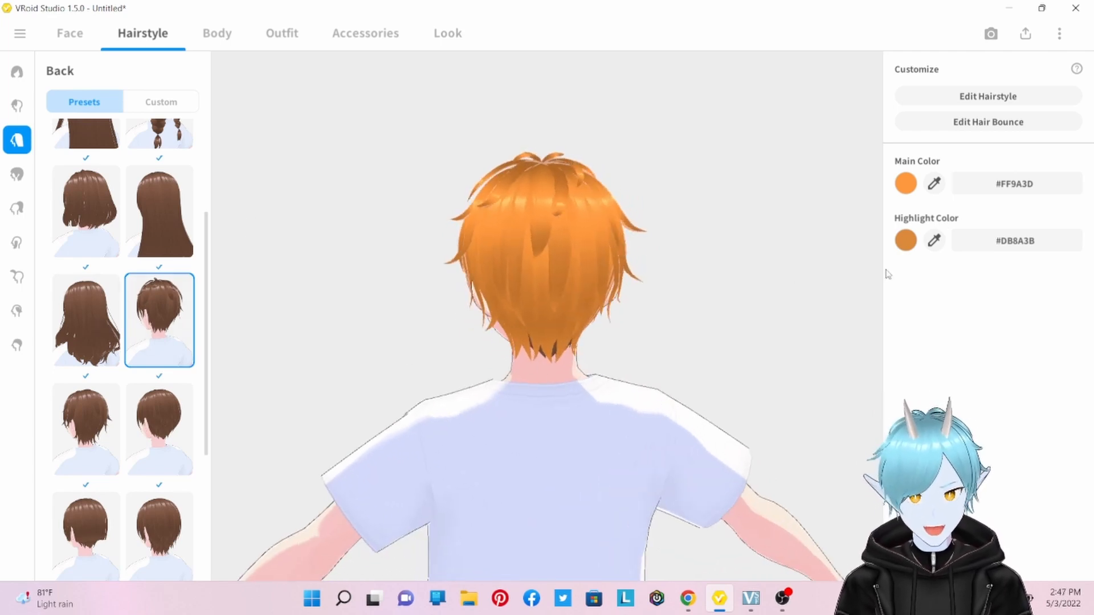
Apply the short layered back hair preset with flicked ends around the neck and check it from another angle.
click(82, 422)
click(159, 429)
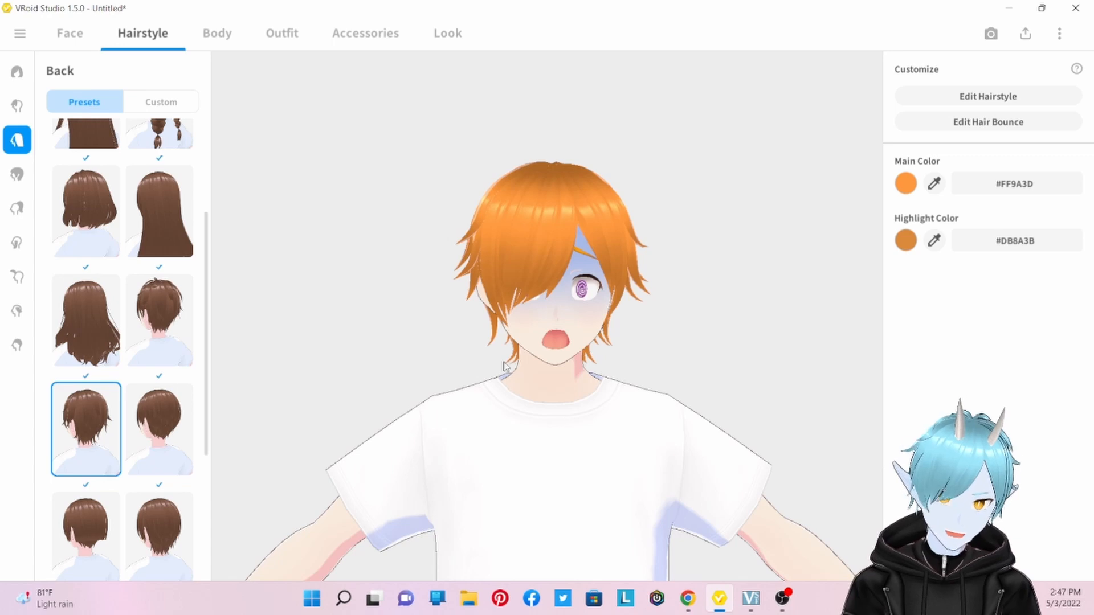
drag(504, 365, 599, 379)
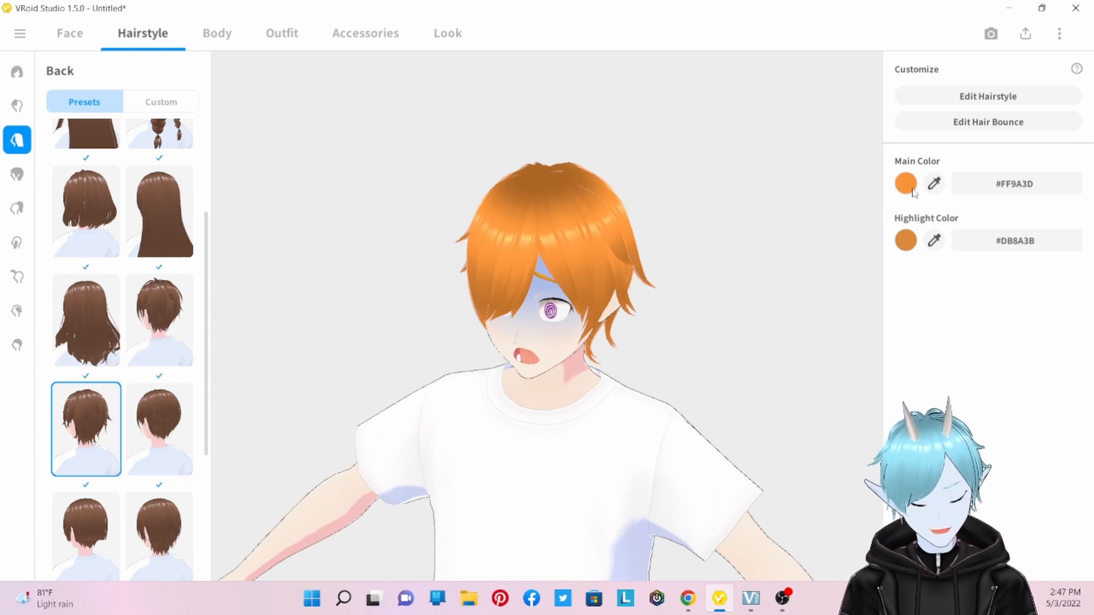
Set the back hair's highlight color to white #FFFFFF.
click(905, 241)
drag(887, 275, 925, 276)
drag(856, 298, 794, 266)
click(609, 261)
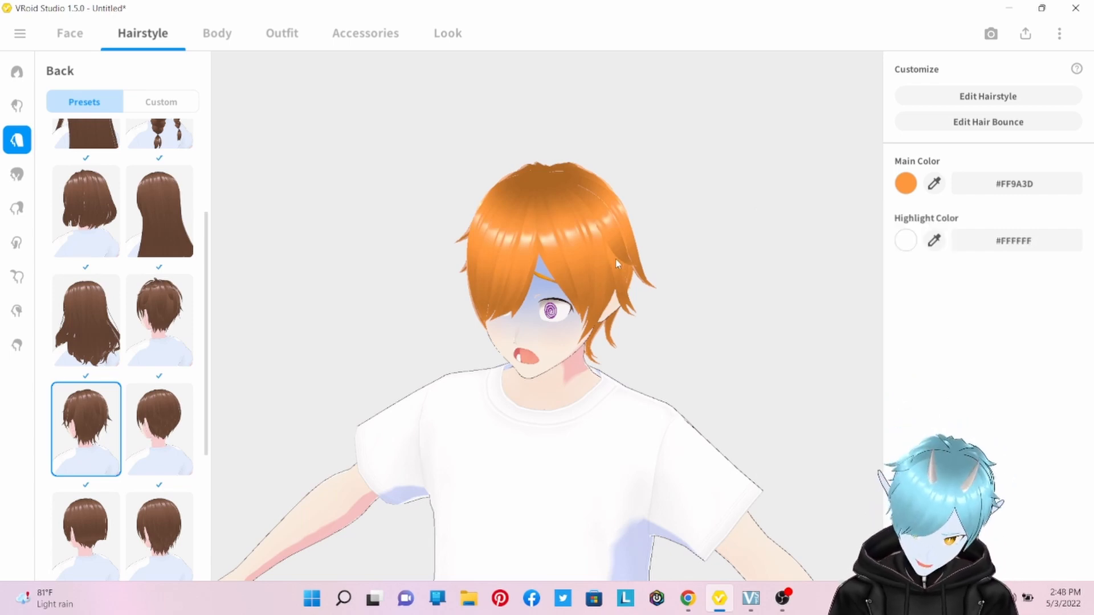
right_drag(515, 305, 731, 299)
Try the other overall hair preset with the shorter straight fringe, then return to the preset with the long swept fringe.
click(18, 173)
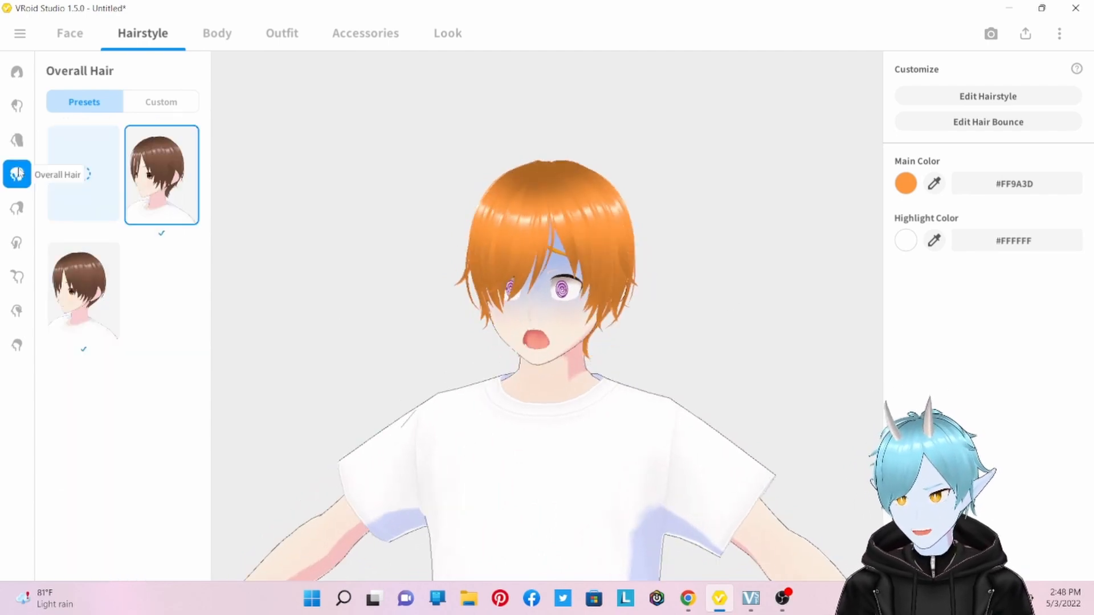
mouse_move(508, 371)
right_down()
mouse_move(616, 385)
mouse_move(497, 375)
right_up()
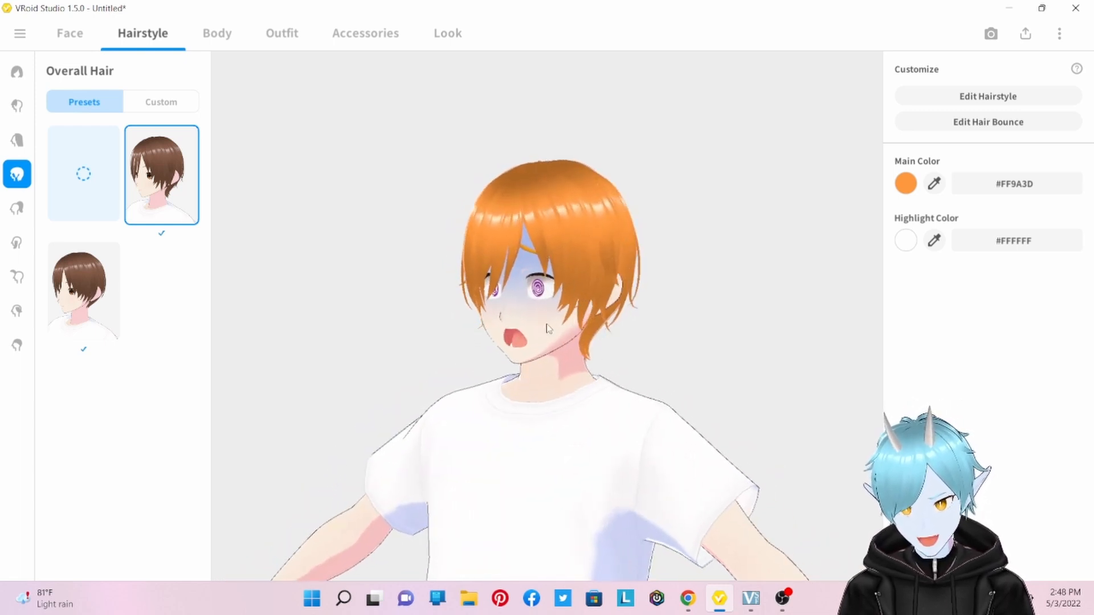
right_drag(548, 329, 557, 289)
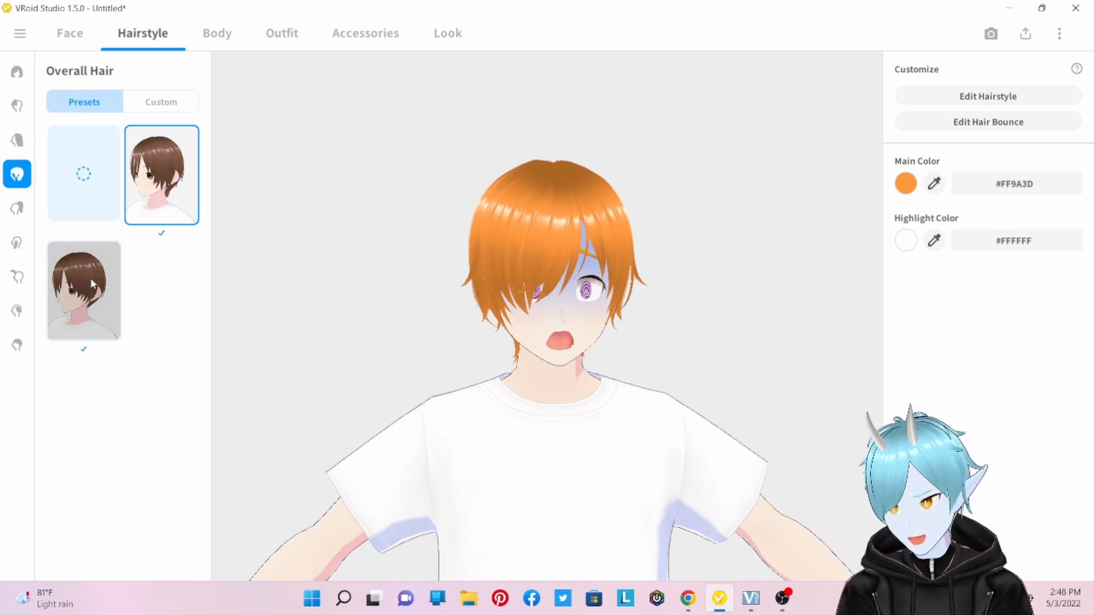
click(106, 285)
right_drag(510, 432, 552, 434)
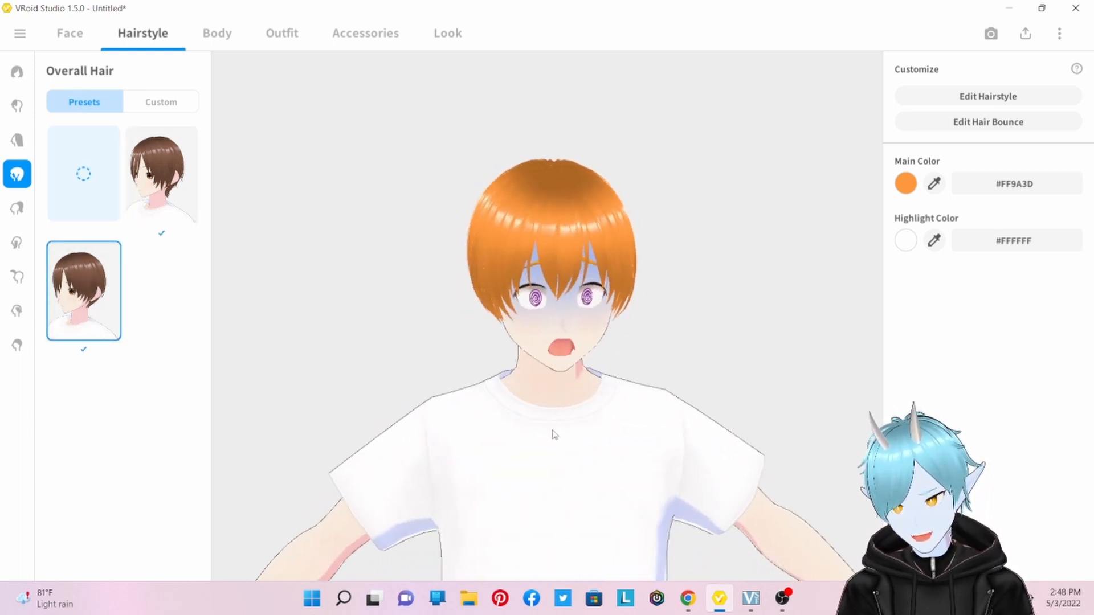
click(161, 174)
right_drag(403, 347, 567, 412)
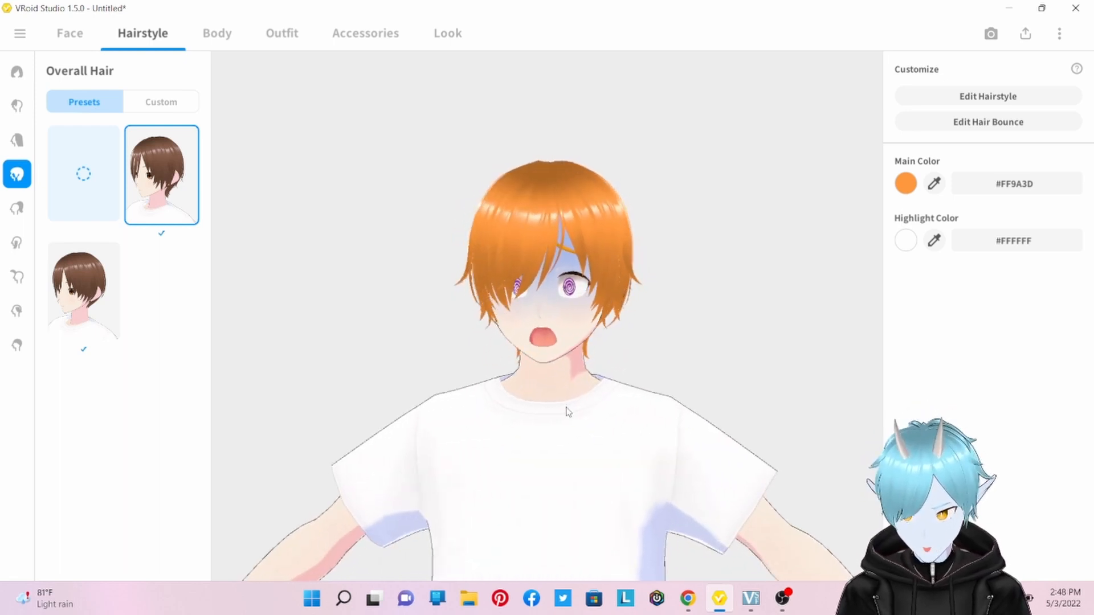
Try the high bun and long high ponytail hair extensions on the model, then remove the extension.
click(17, 208)
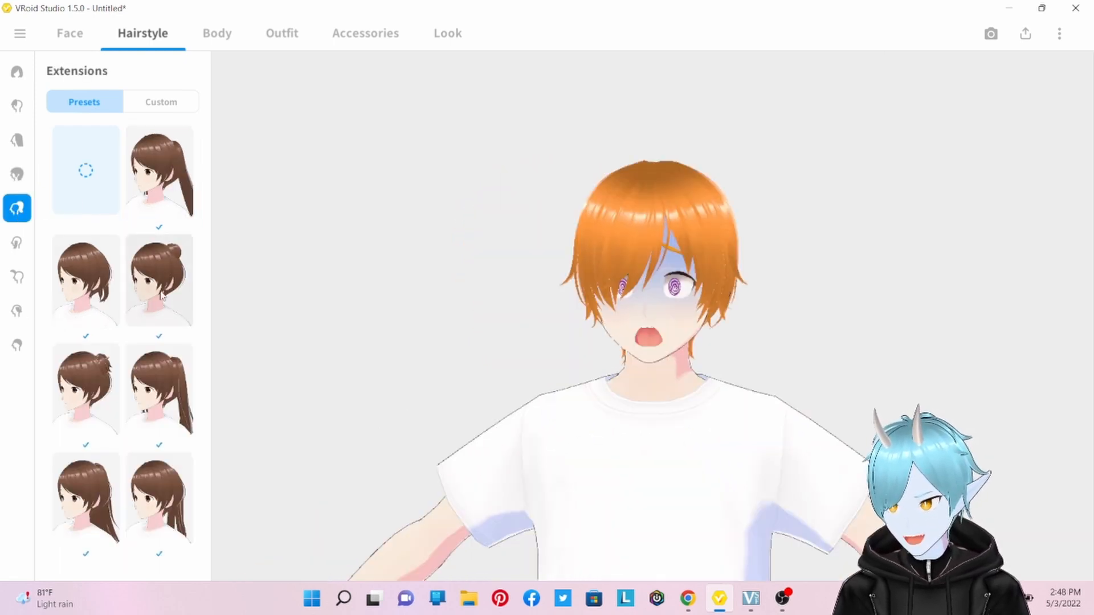
right_drag(384, 422, 505, 431)
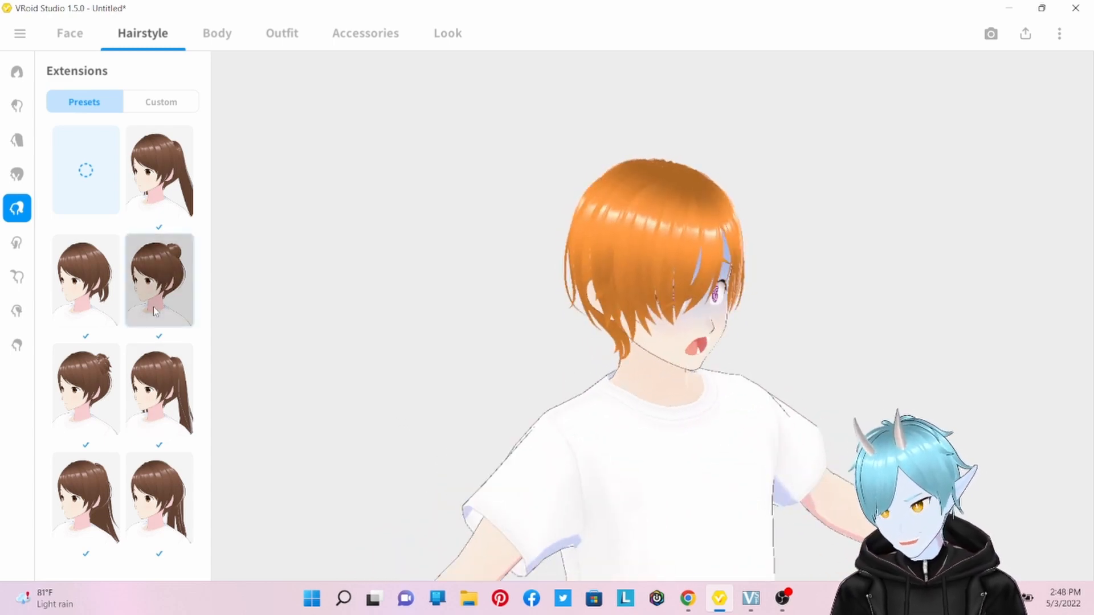
click(158, 312)
right_drag(519, 225, 473, 297)
click(188, 365)
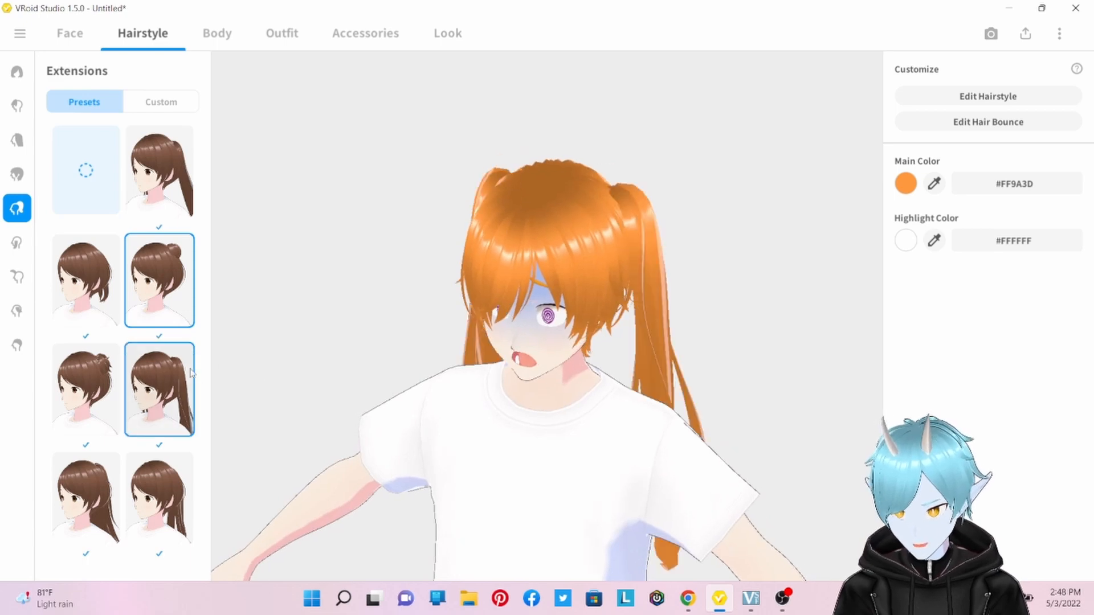
right_drag(459, 414, 500, 399)
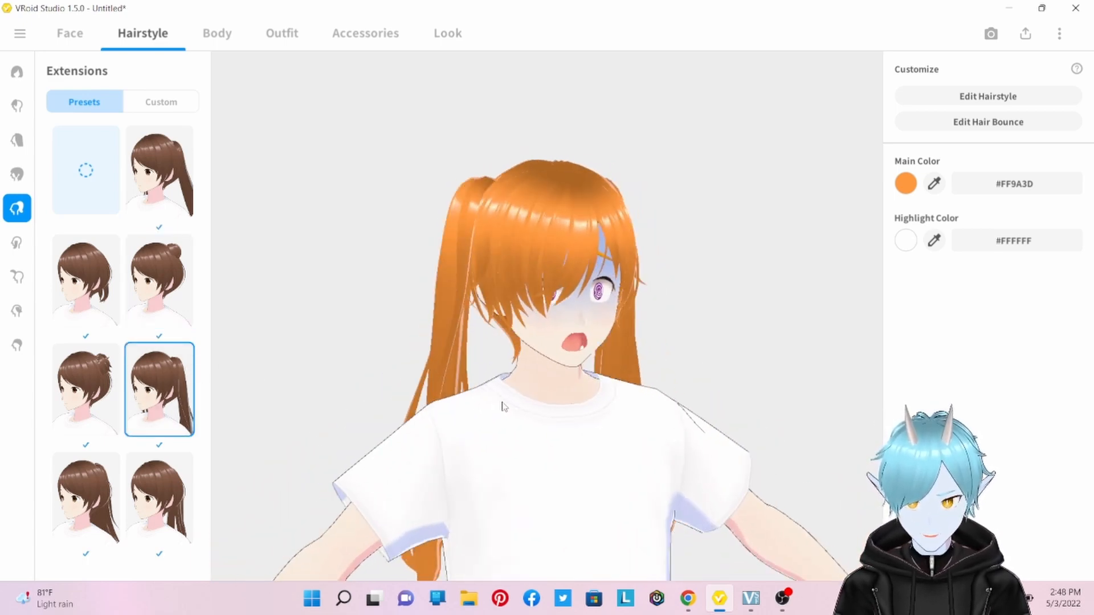
click(99, 197)
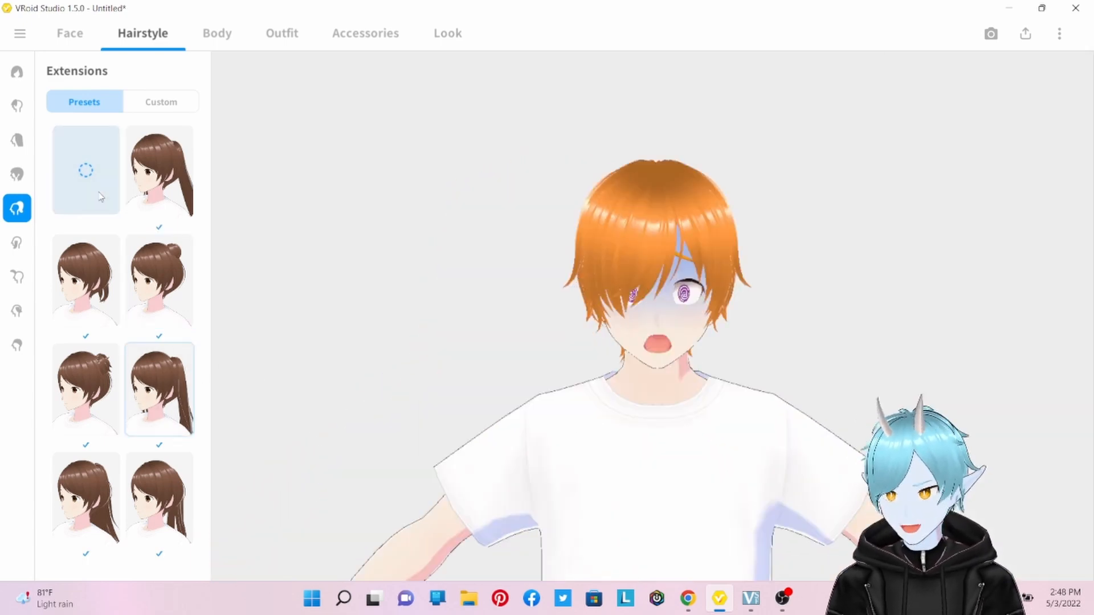
Try the long side-lock preset for the side hair, and return the side hair to none.
right_drag(632, 401, 659, 417)
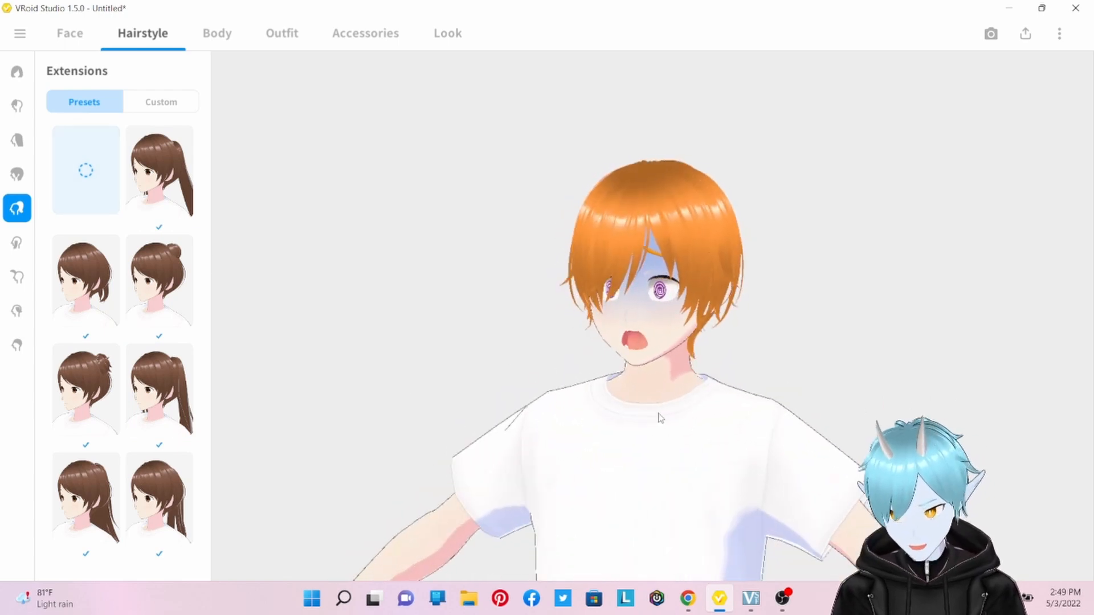
click(16, 246)
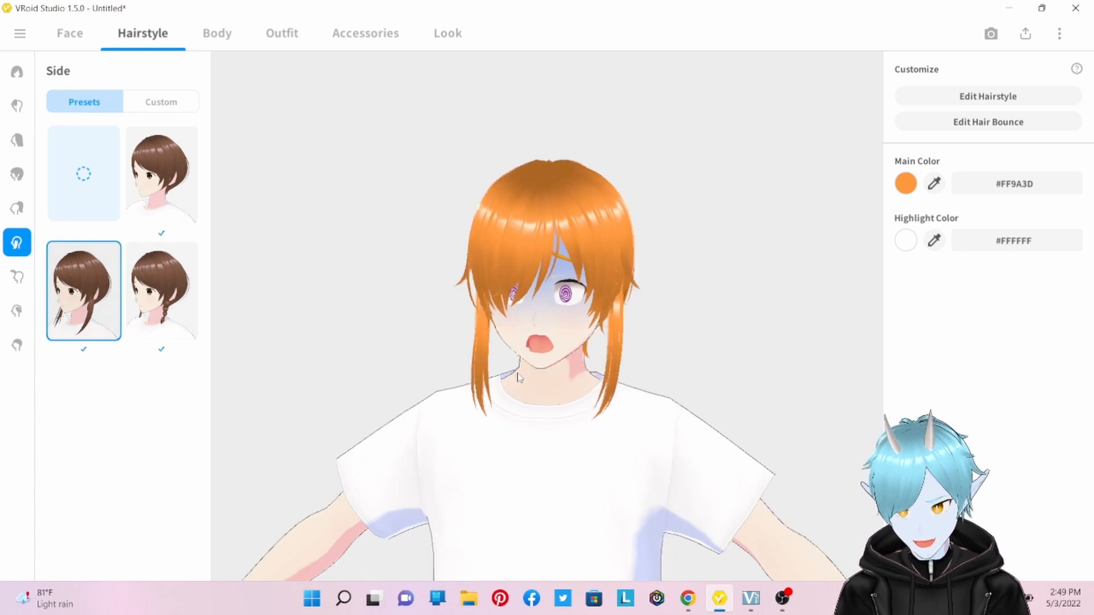
click(95, 195)
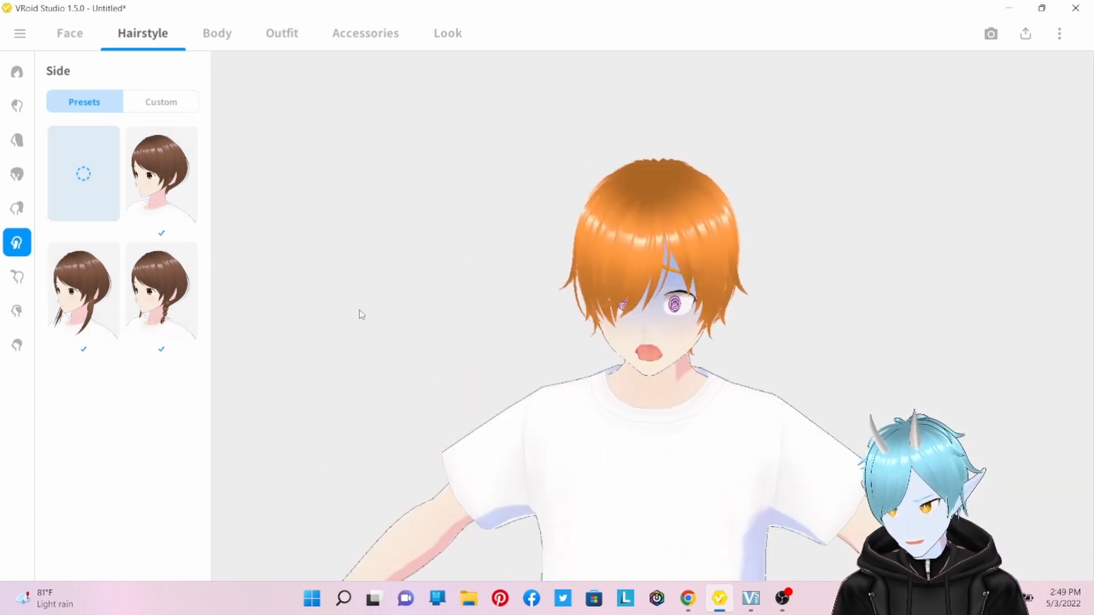
Try the ahoge presets on the character one by one, including the loop and heart shapes, and return the ahoge to none.
click(17, 277)
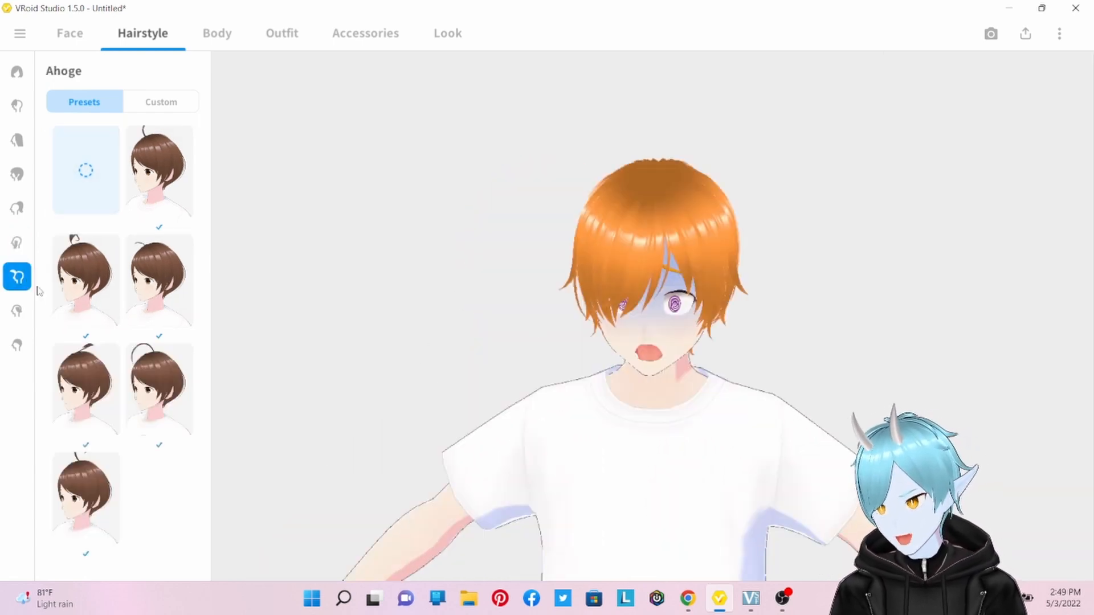
click(181, 296)
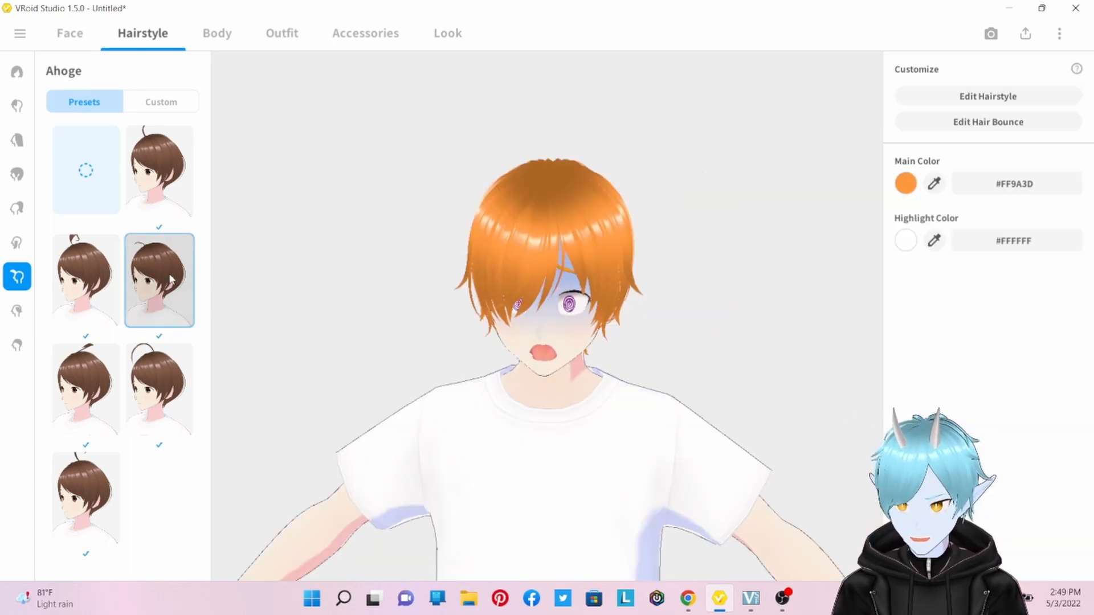
right_drag(281, 342, 473, 327)
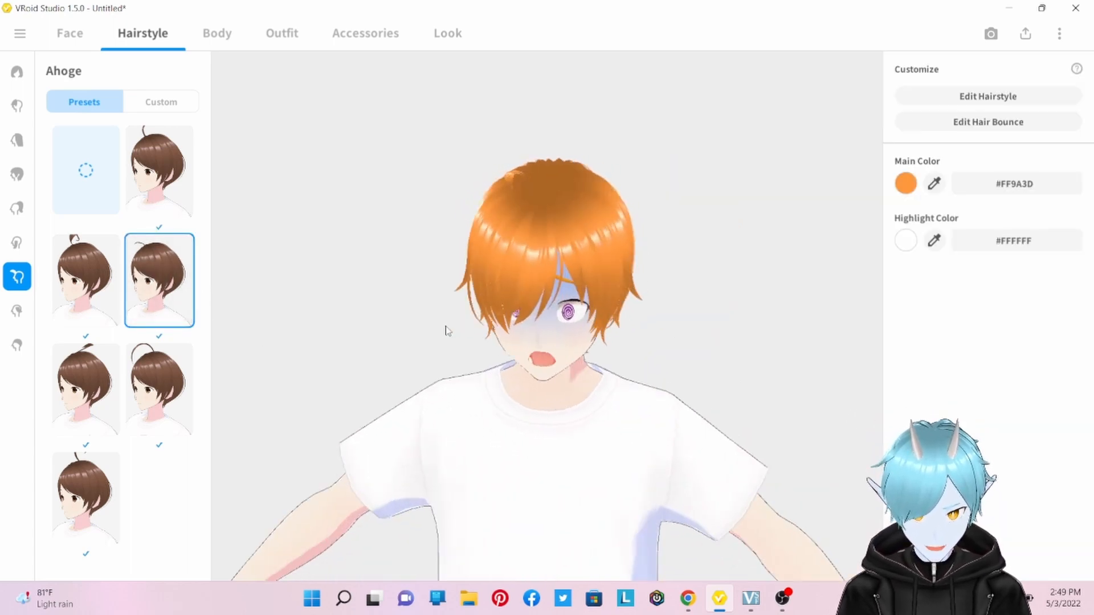
click(85, 387)
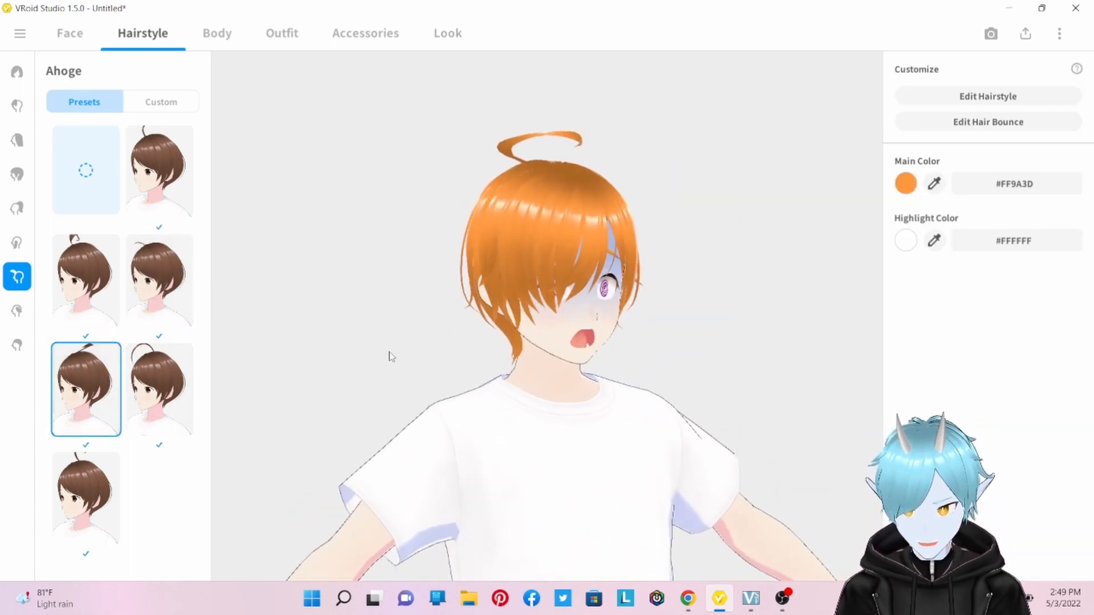
click(182, 392)
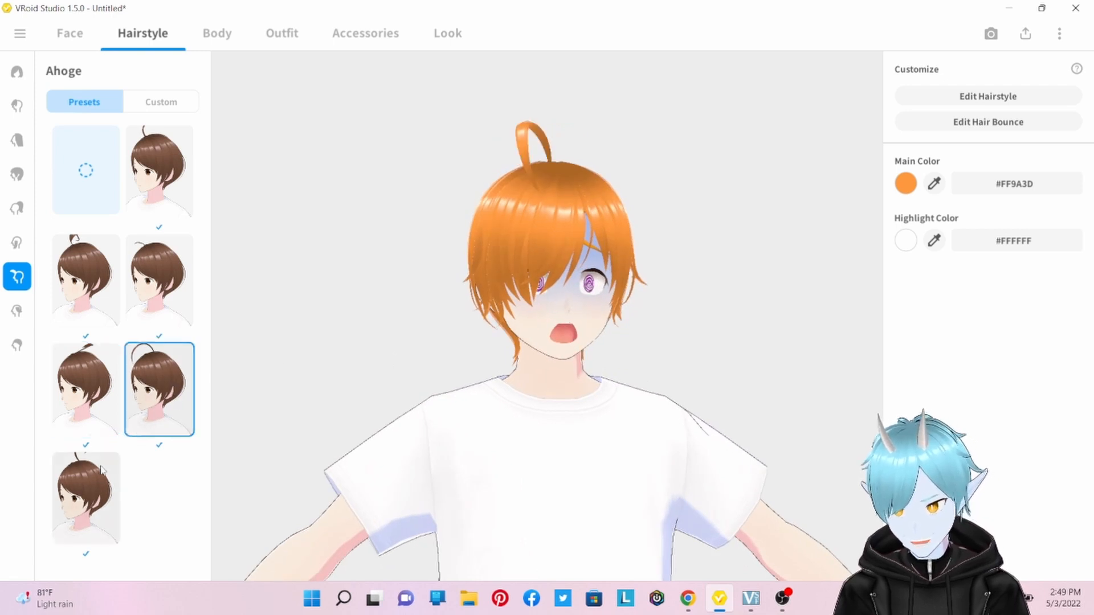
click(86, 498)
drag(373, 344, 421, 367)
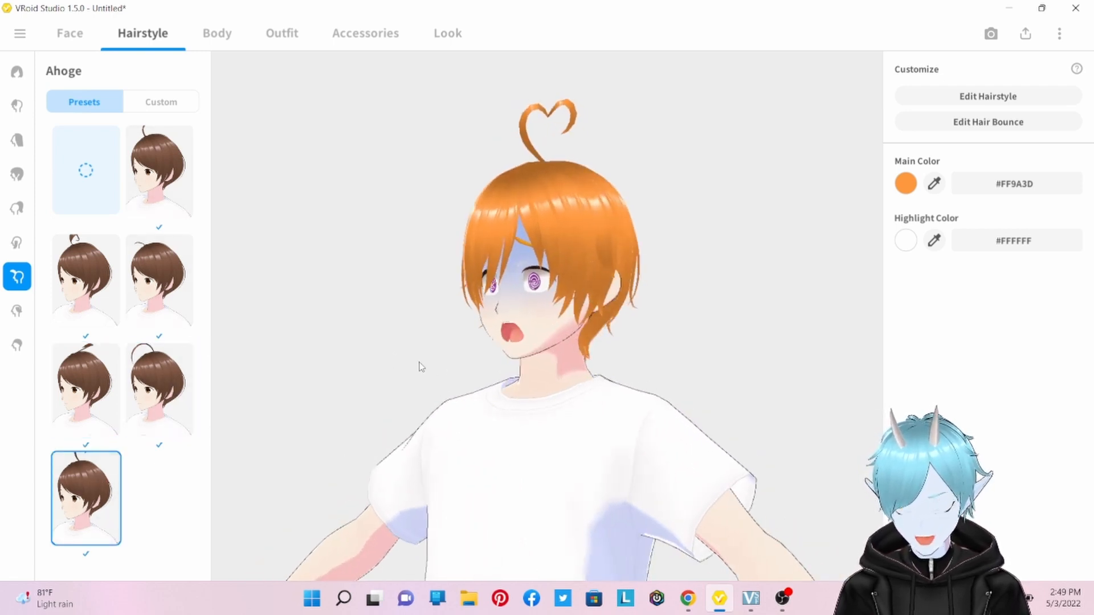
click(163, 211)
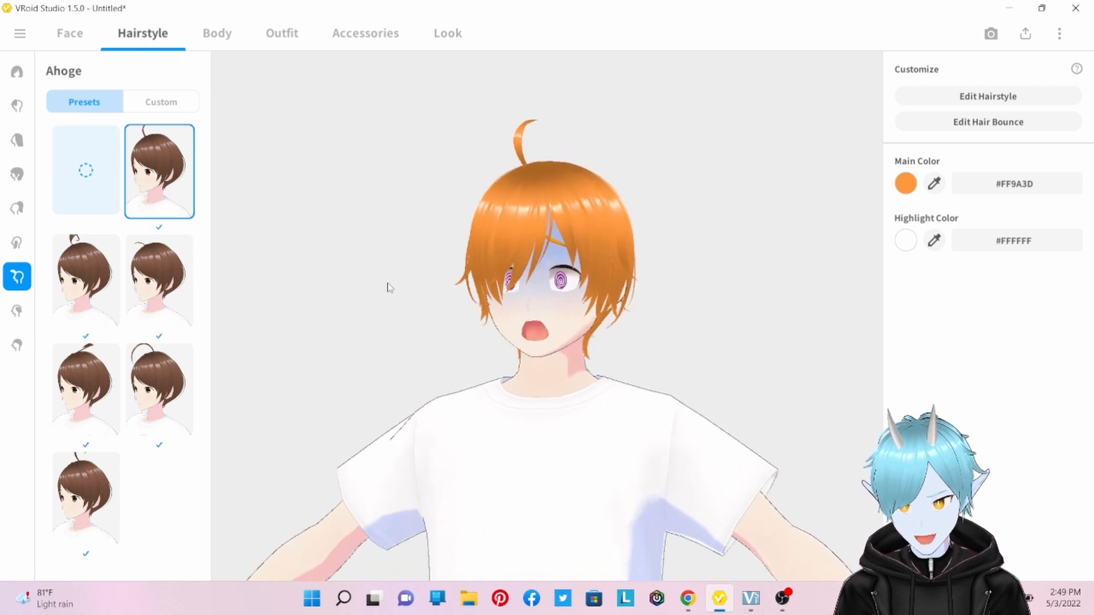
click(81, 181)
right_drag(449, 274, 580, 340)
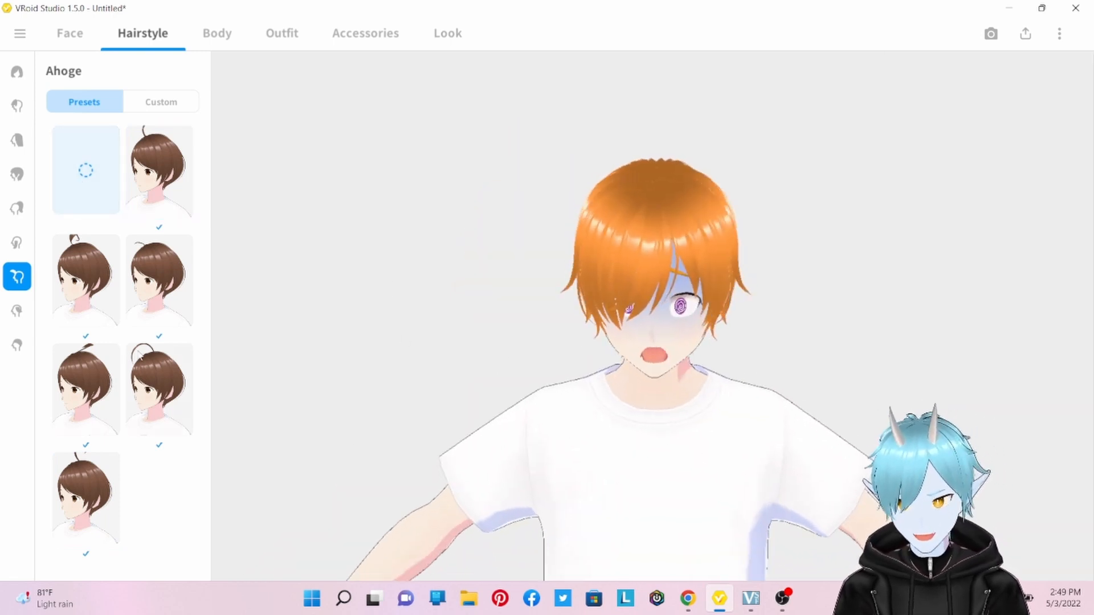
Recolour the base hair to orange #FF8C00 to match the hairstyle, and check the hair from behind and the front.
click(17, 312)
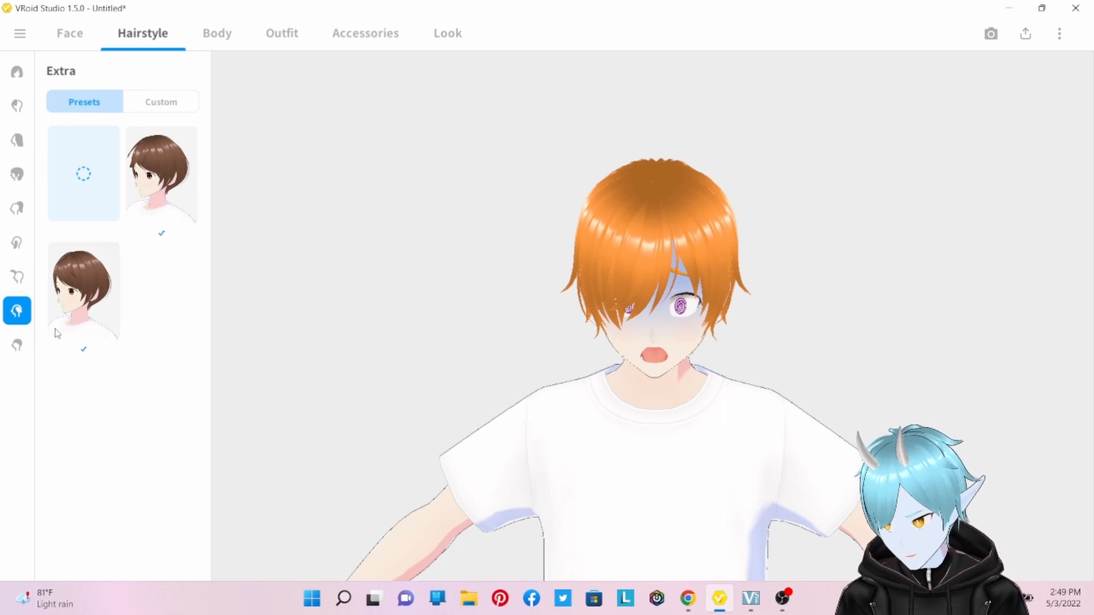
click(25, 341)
right_drag(508, 288, 439, 352)
scroll(439, 352, up, 6)
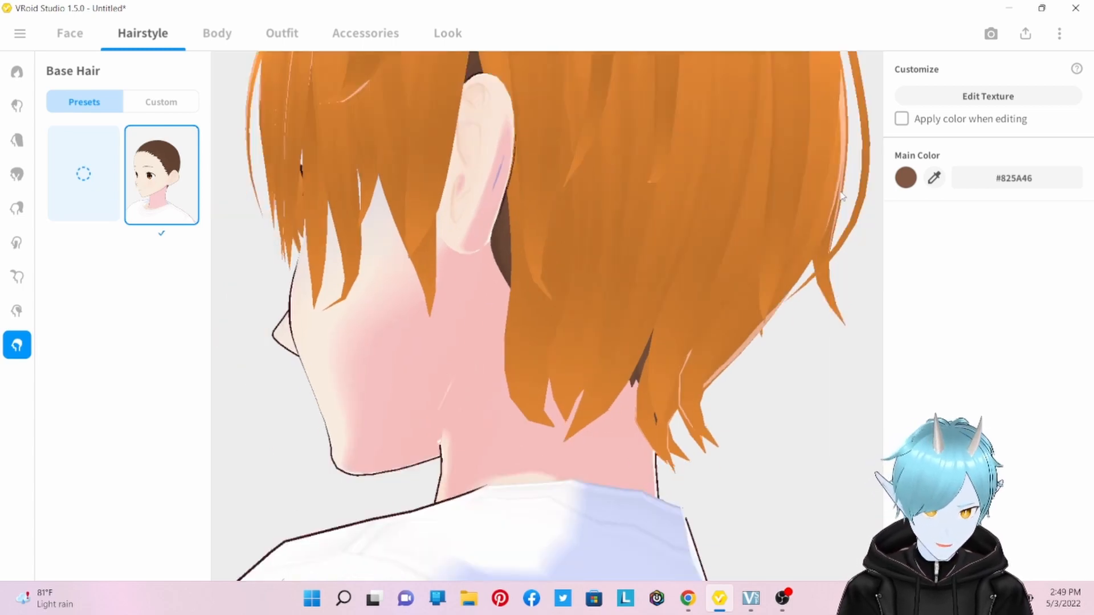
click(906, 178)
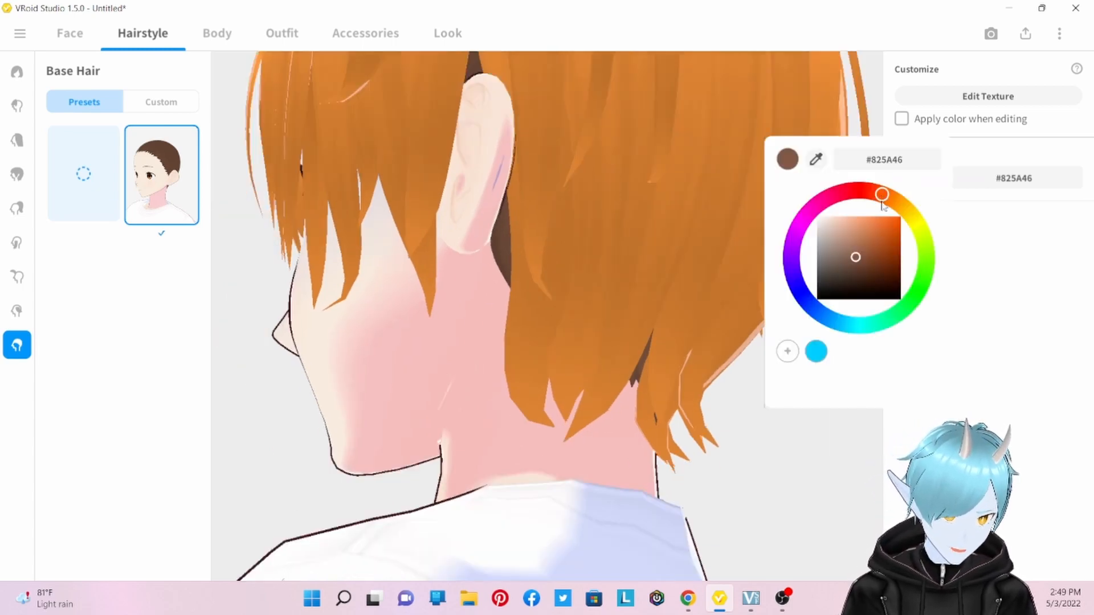
mouse_move(856, 255)
mouse_down()
mouse_move(905, 215)
mouse_move(902, 199)
mouse_up()
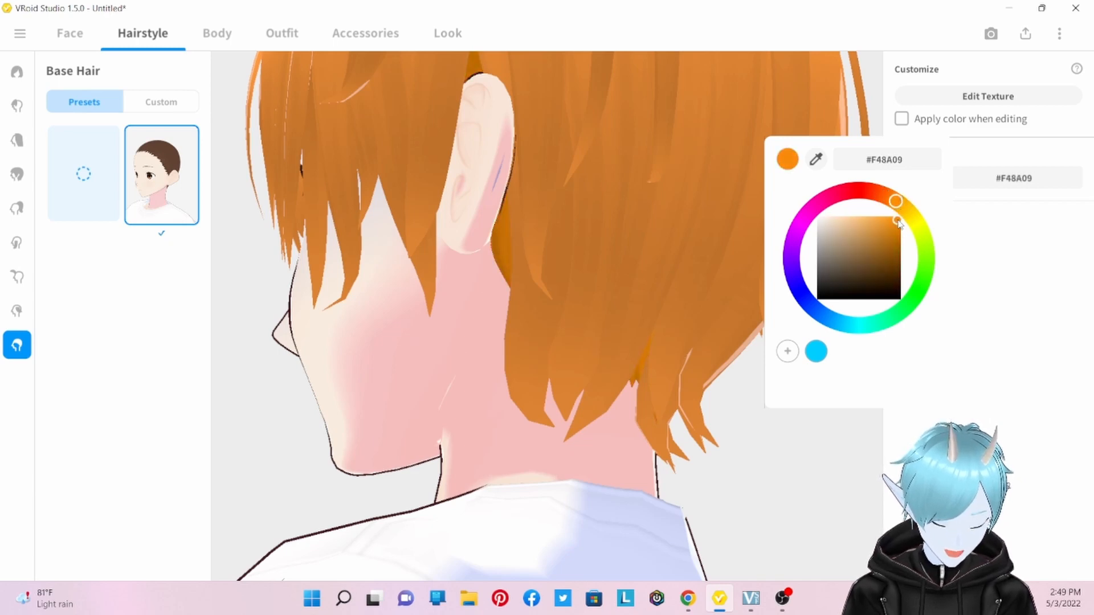
click(792, 499)
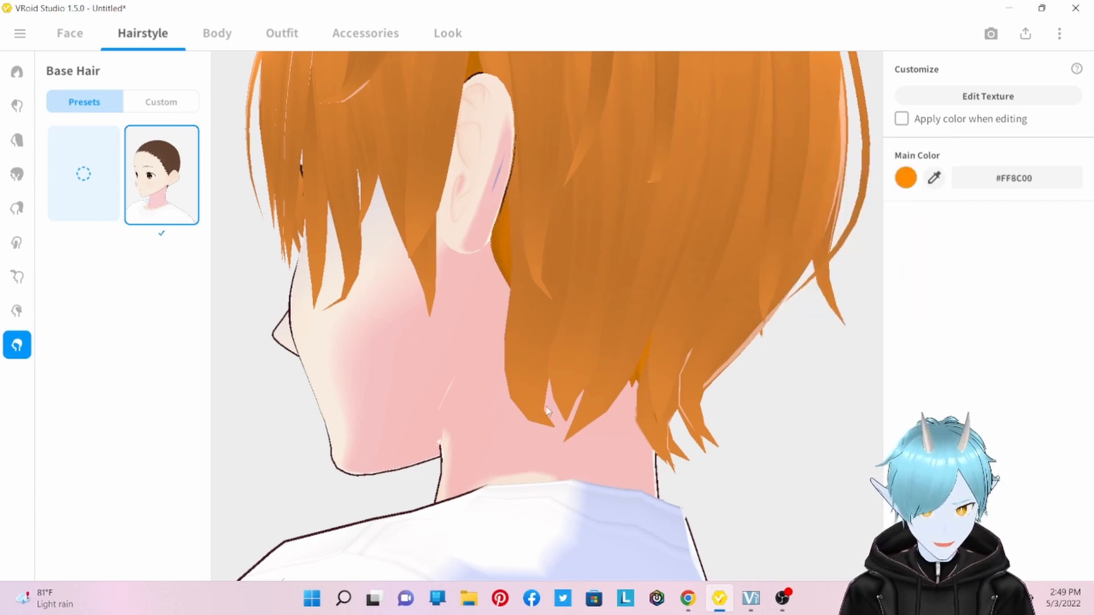
right_drag(545, 405, 823, 411)
scroll(577, 413, down, 4)
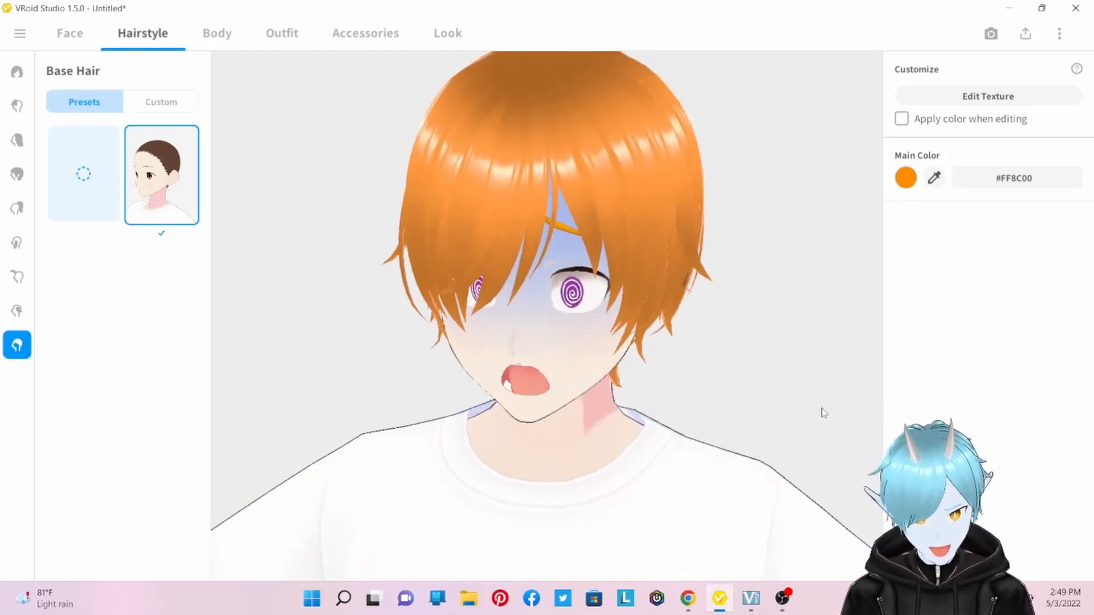
scroll(511, 400, down, 4)
right_drag(570, 404, 528, 394)
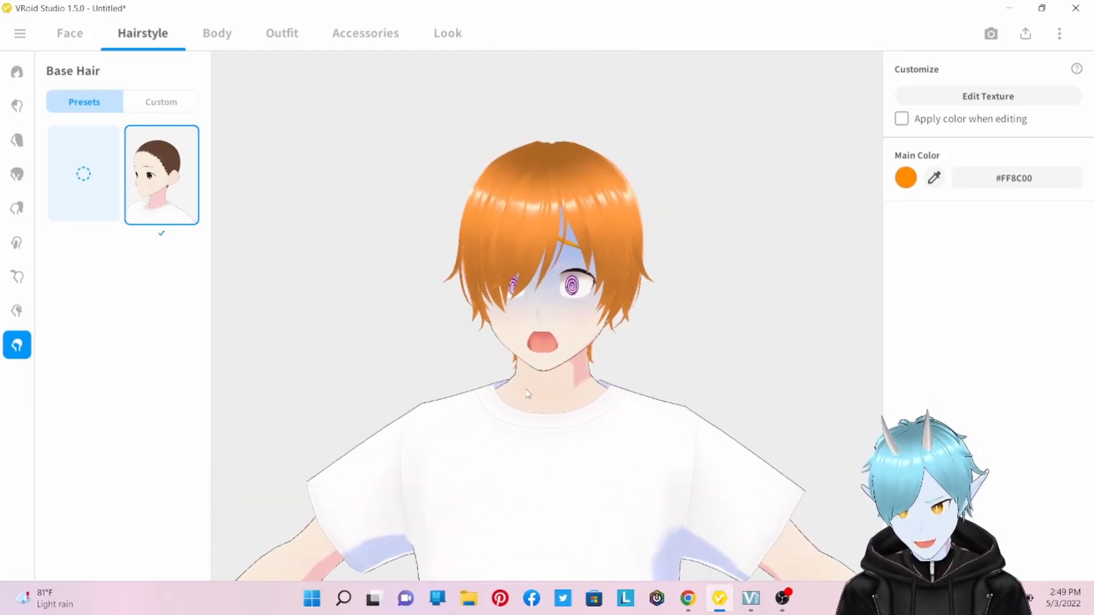
Try the body's Fem Height at -1.000, and bring it back up to 0.015.
click(217, 33)
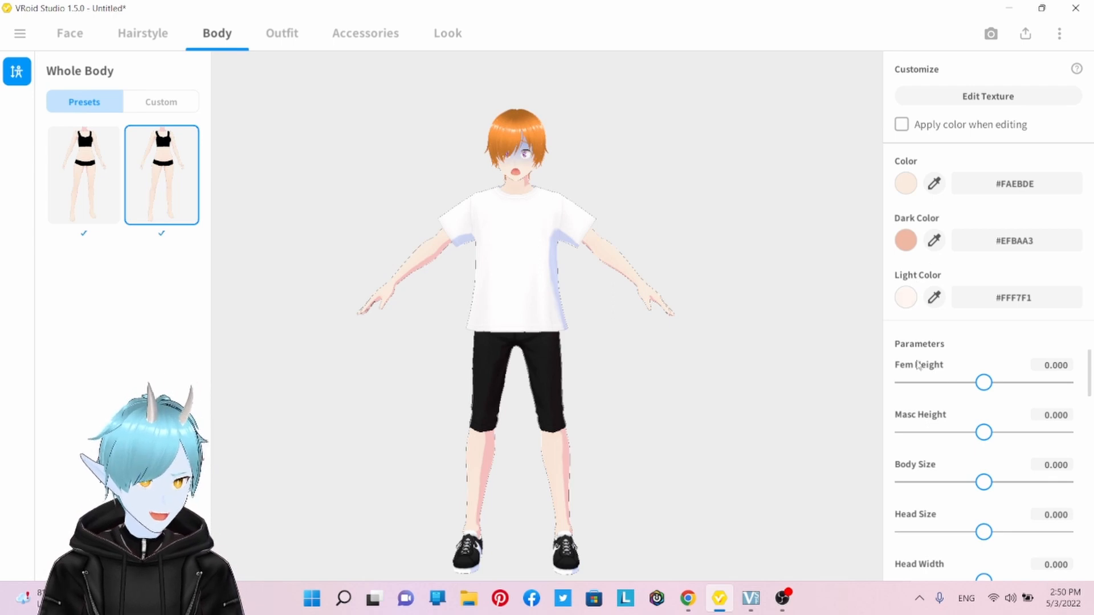
scroll(923, 381, down, 1)
scroll(923, 370, up, 1)
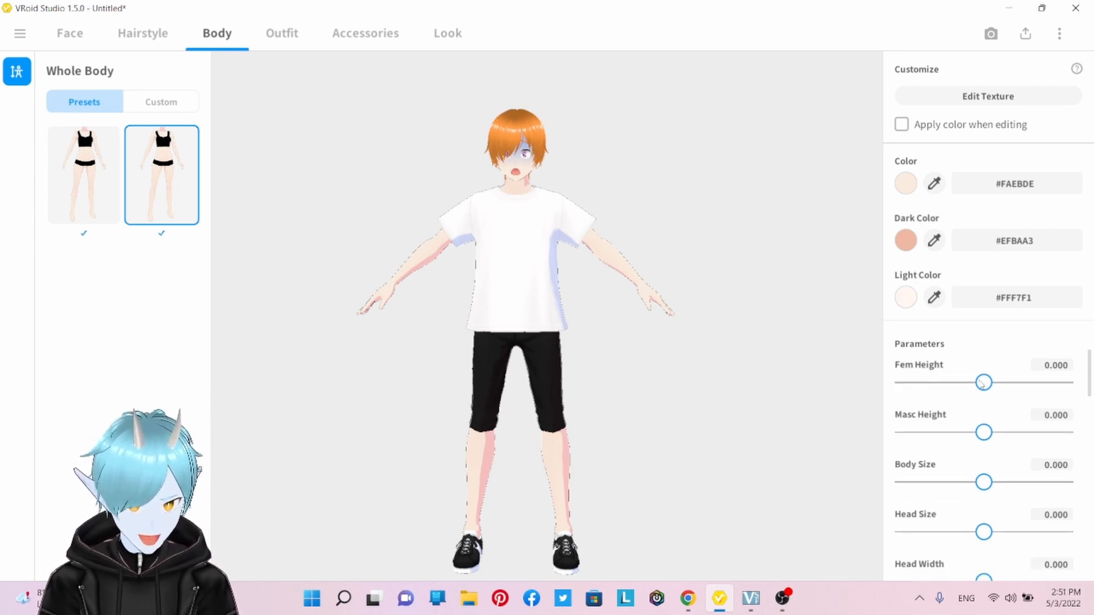
drag(987, 387, 896, 391)
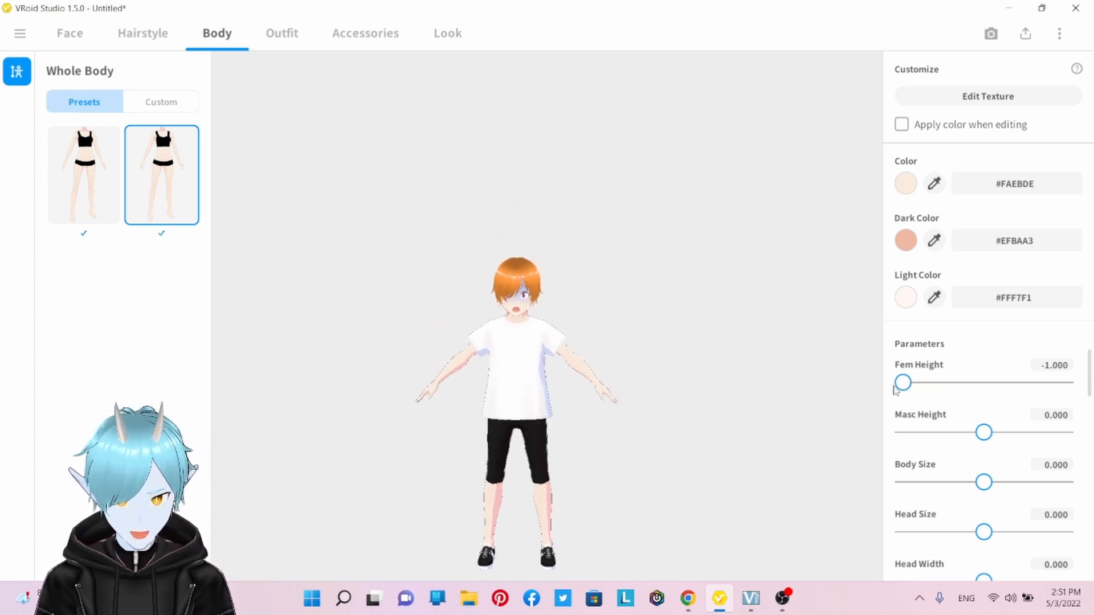
mouse_move(420, 420)
mouse_down()
mouse_move(478, 415)
mouse_move(404, 422)
mouse_up()
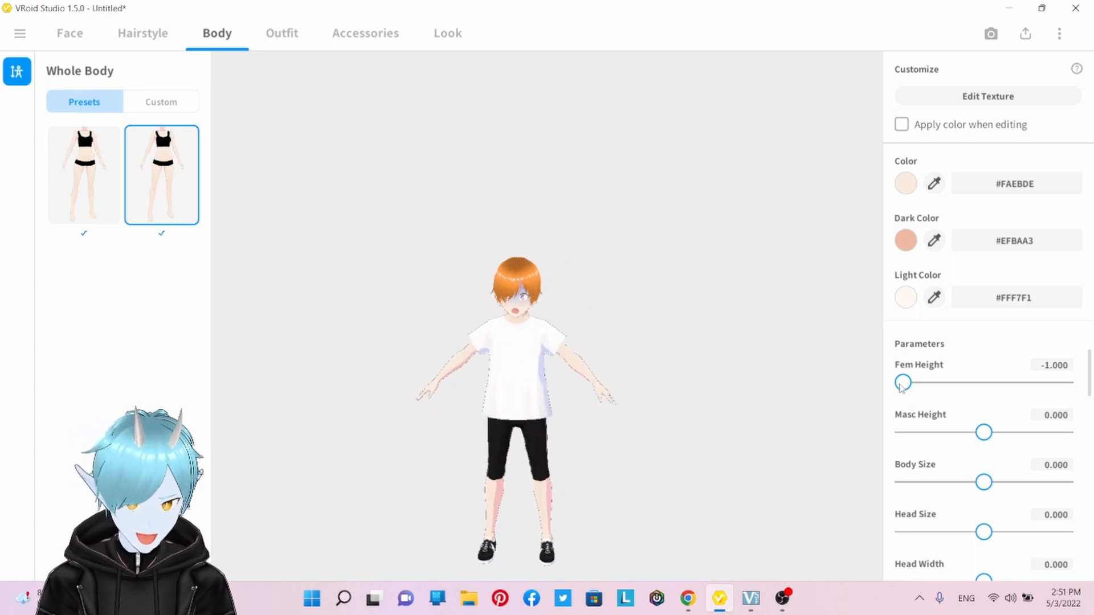
drag(901, 386, 986, 387)
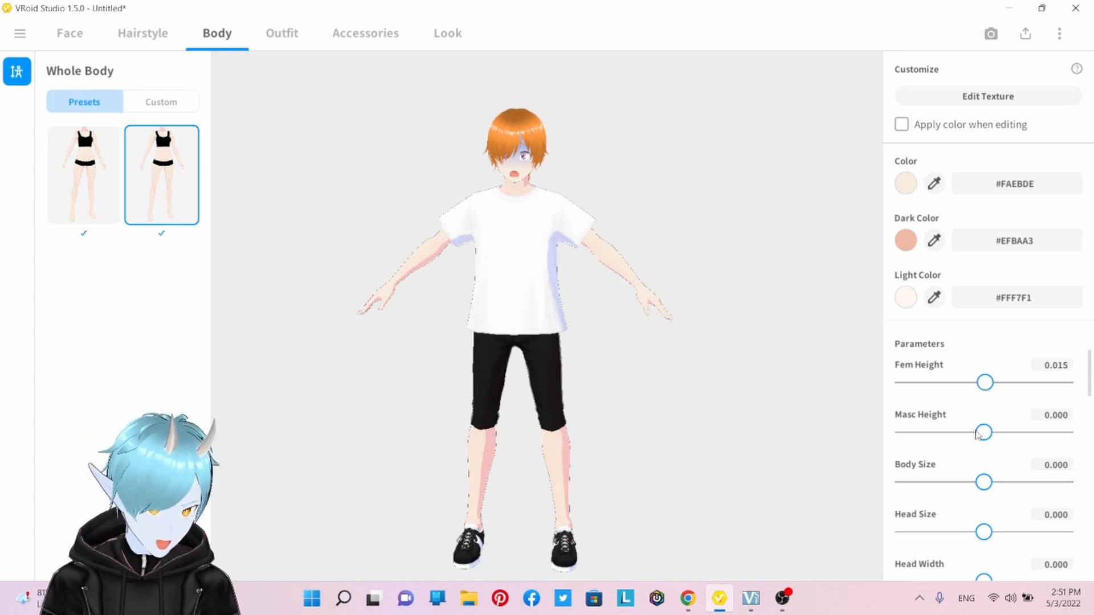
Try Masc Height at -1.000 with Fem Height at 1.000, and adjust them to 0.346 and 0.105 respectively.
drag(984, 433, 872, 427)
drag(994, 387, 1068, 383)
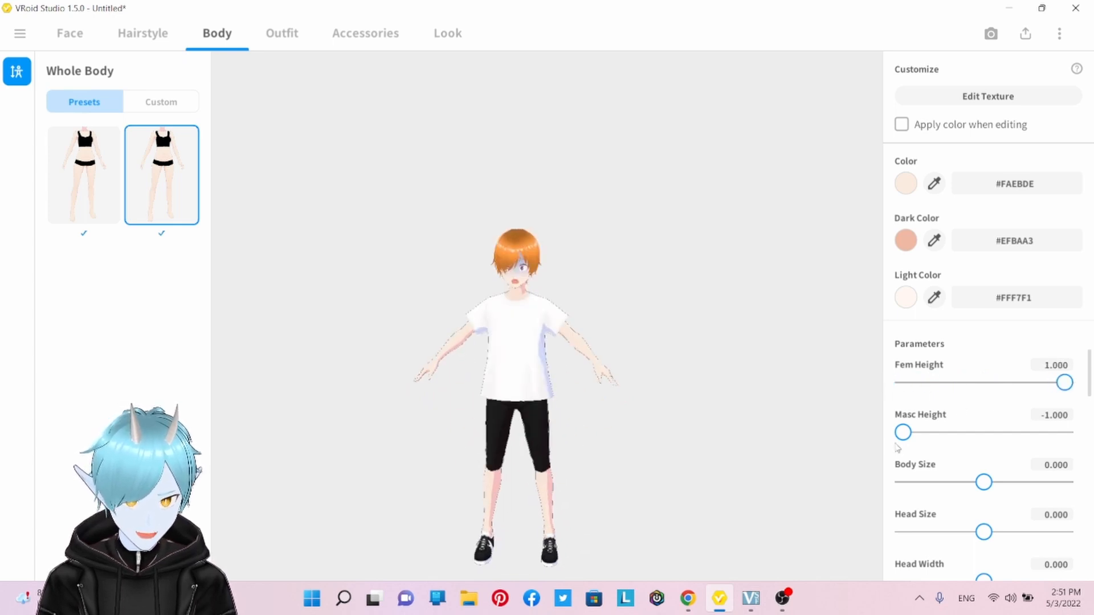
drag(903, 433, 1001, 431)
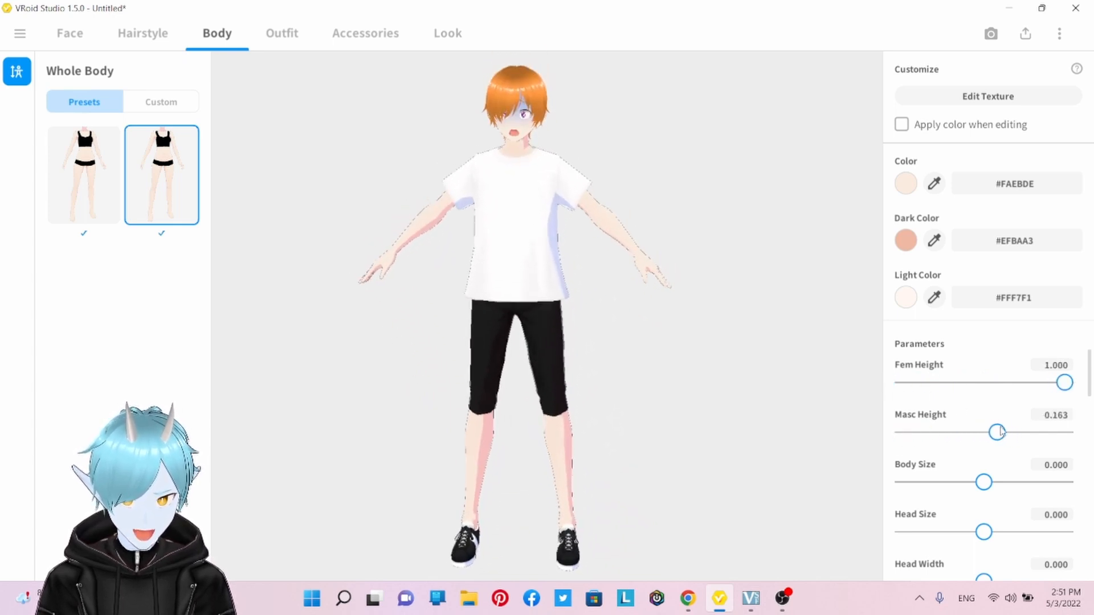
drag(1058, 396, 1002, 434)
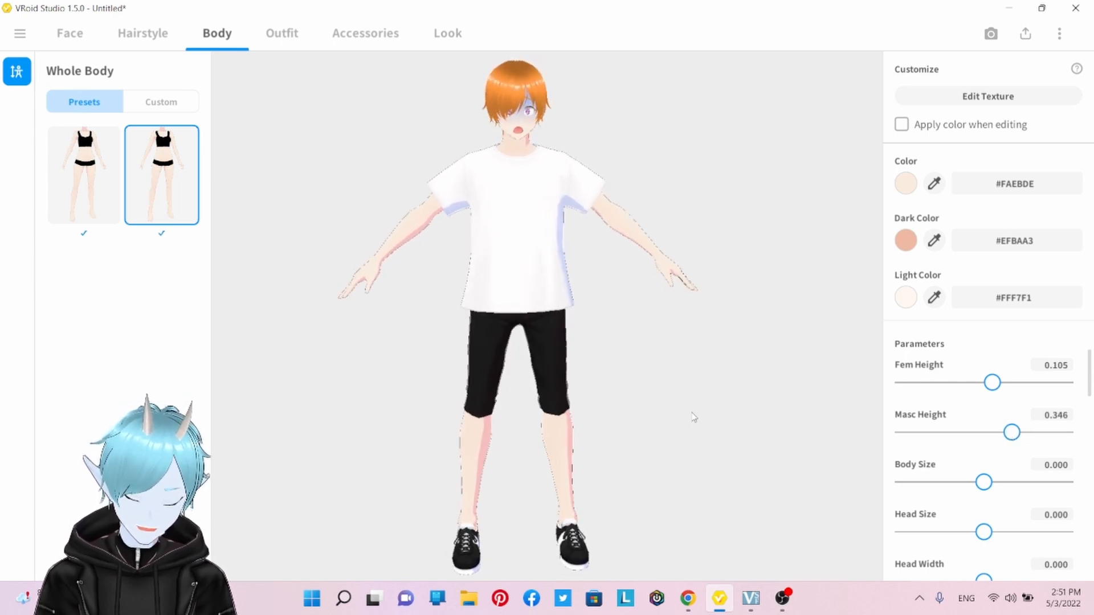
Try Body Size at 1.000, return it to 0.000, and set Head Size to 0.007.
scroll(992, 483, down, 1)
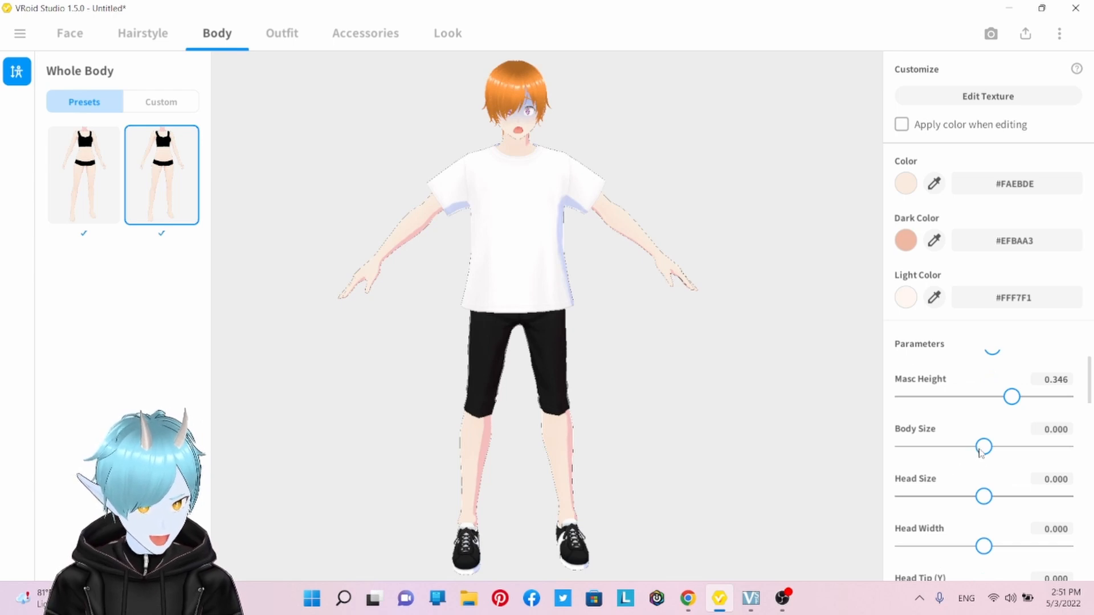
drag(981, 452, 1075, 467)
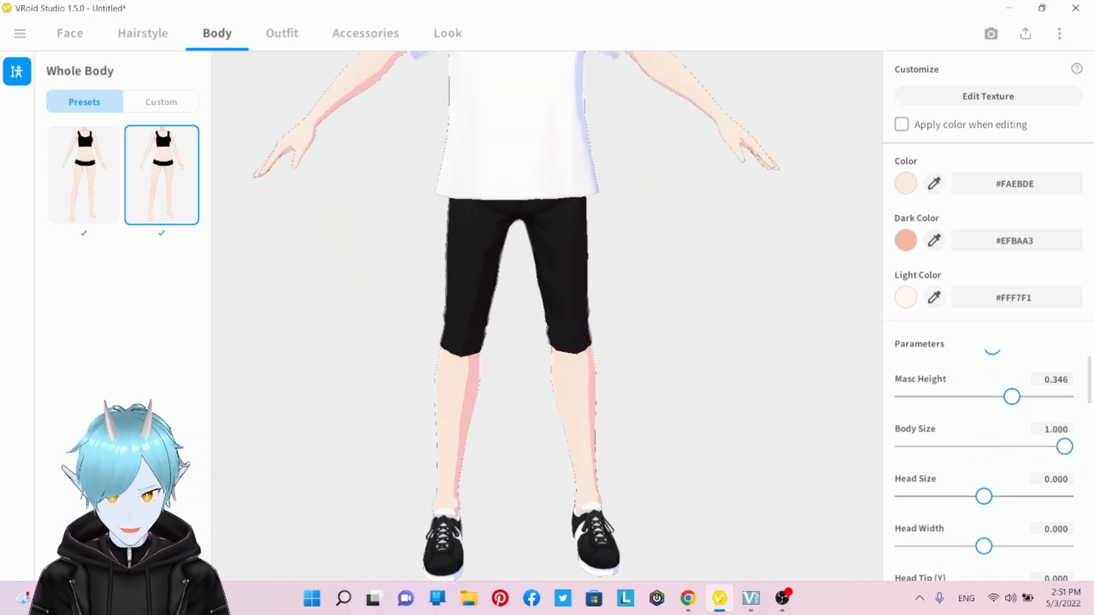
drag(1064, 447, 983, 501)
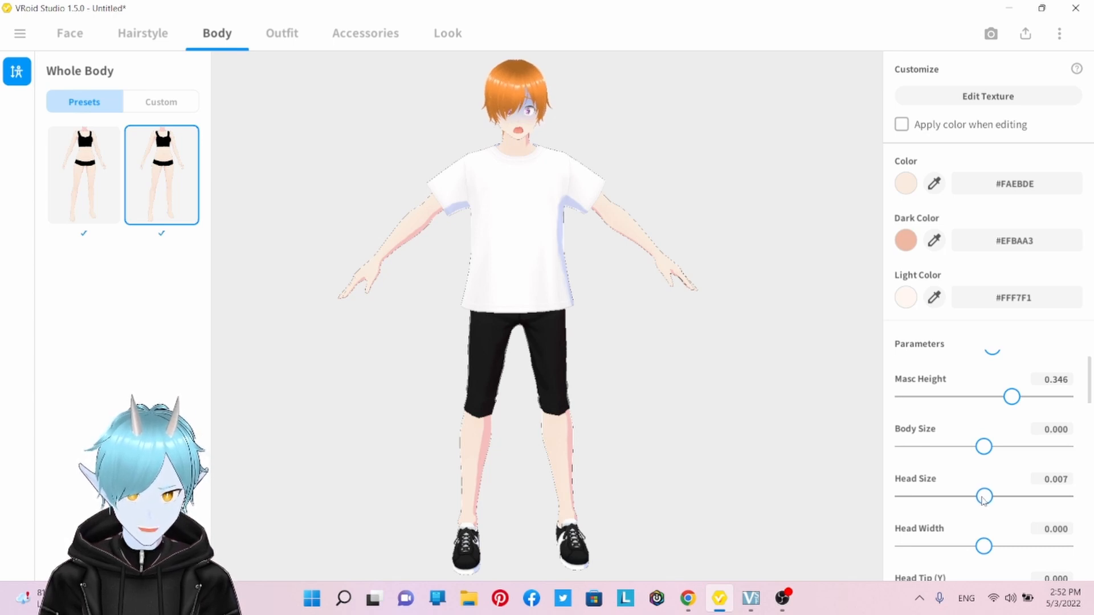
Set the body's Masc Height to 0.008 and Fem Height to 0.366.
drag(1010, 406, 986, 408)
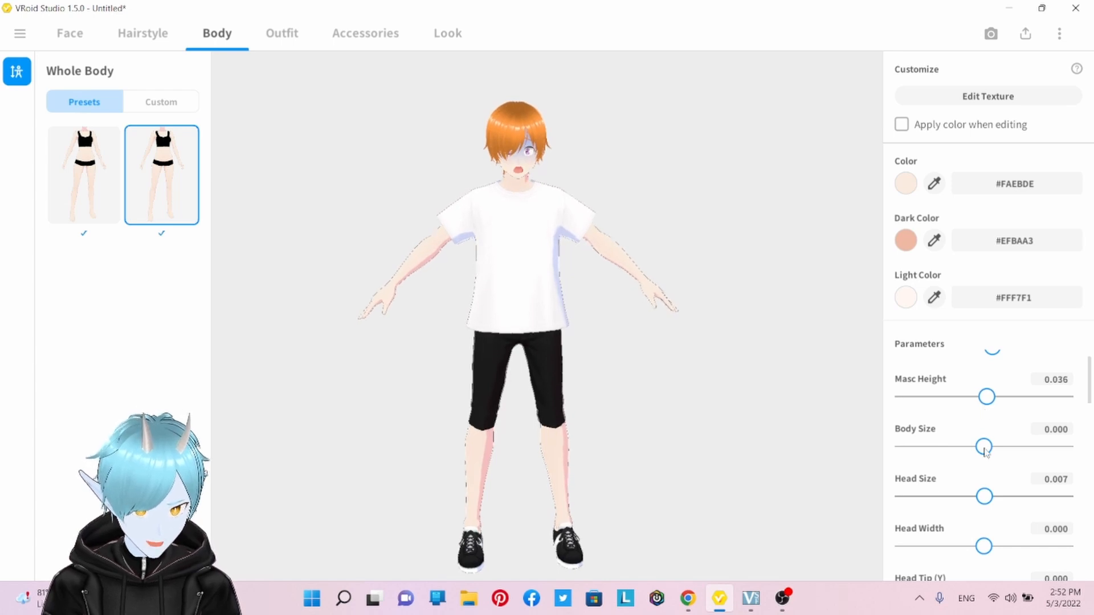
drag(984, 448, 986, 454)
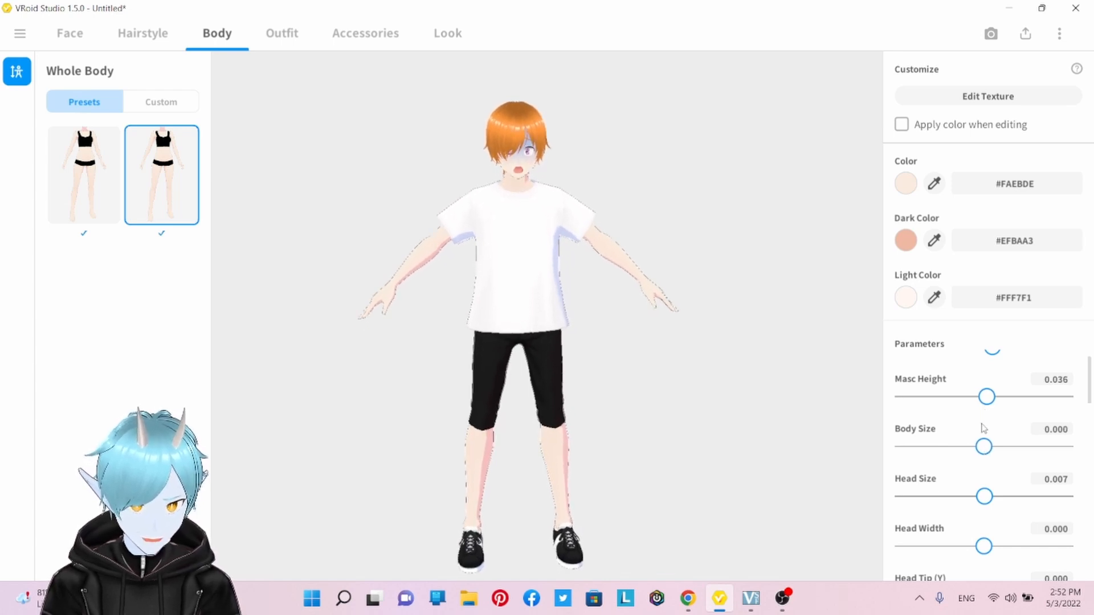
scroll(984, 428, up, 1)
drag(991, 383, 985, 436)
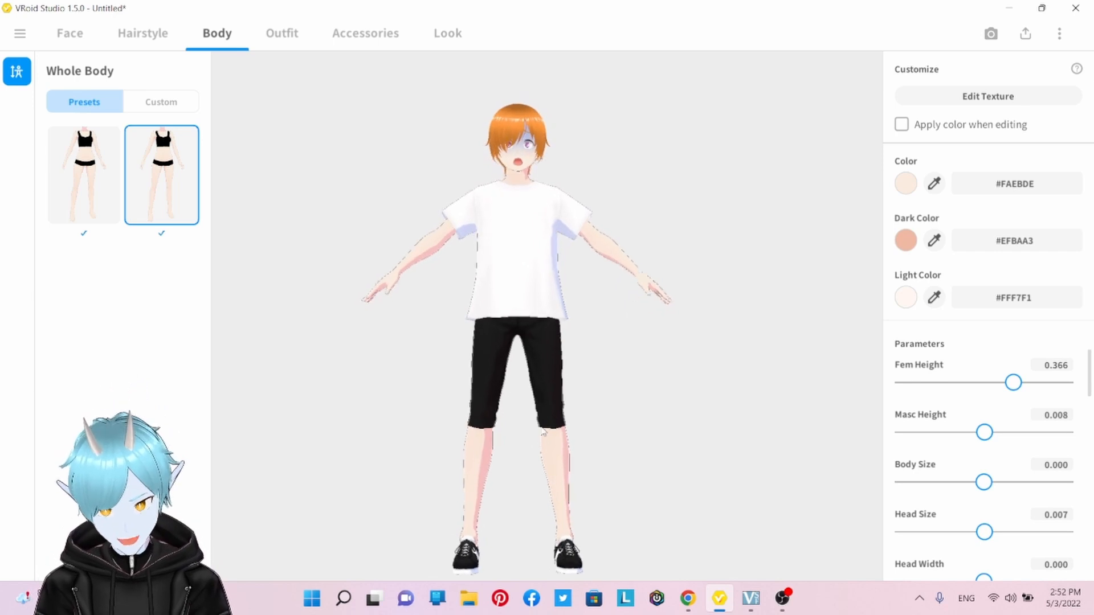
Set Head Width to -0.219 and Head Tip (Y) to -0.063 in the body parameters.
scroll(932, 476, down, 2)
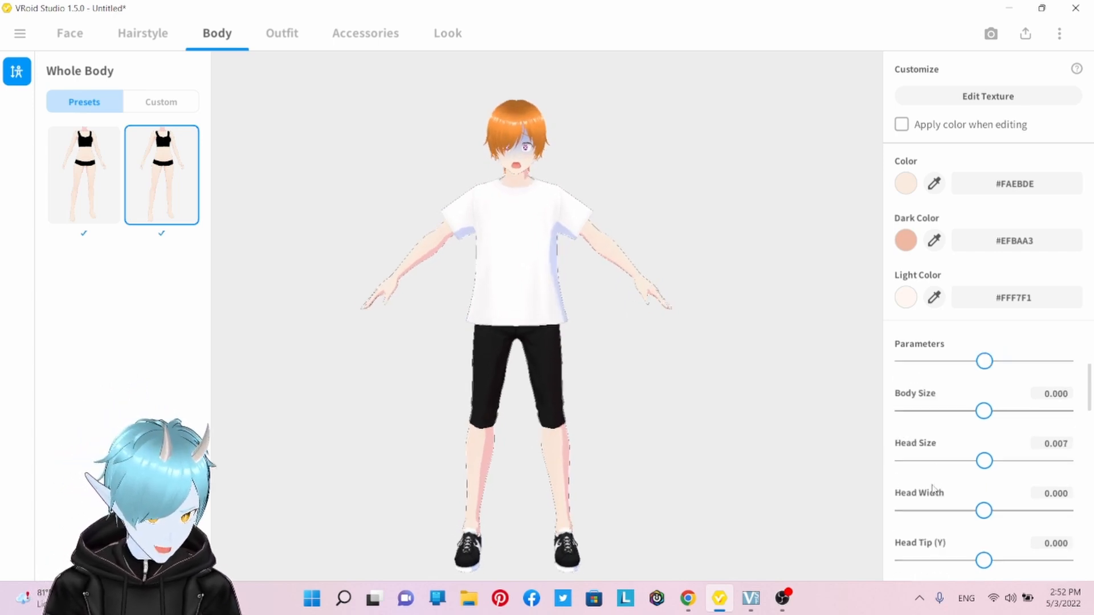
scroll(979, 464, down, 1)
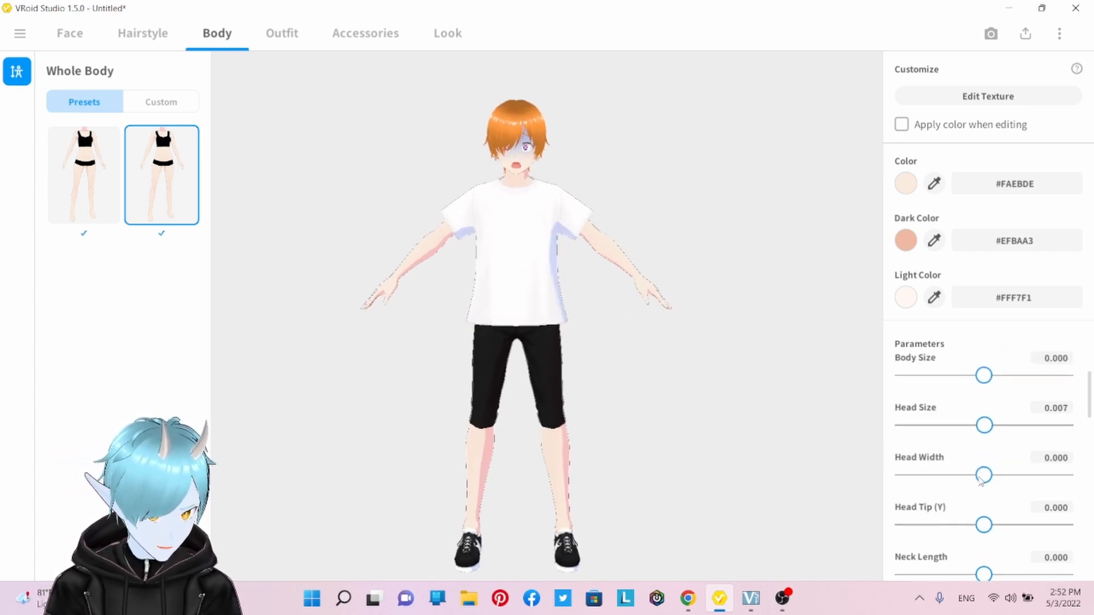
drag(990, 479, 980, 501)
scroll(962, 513, down, 1)
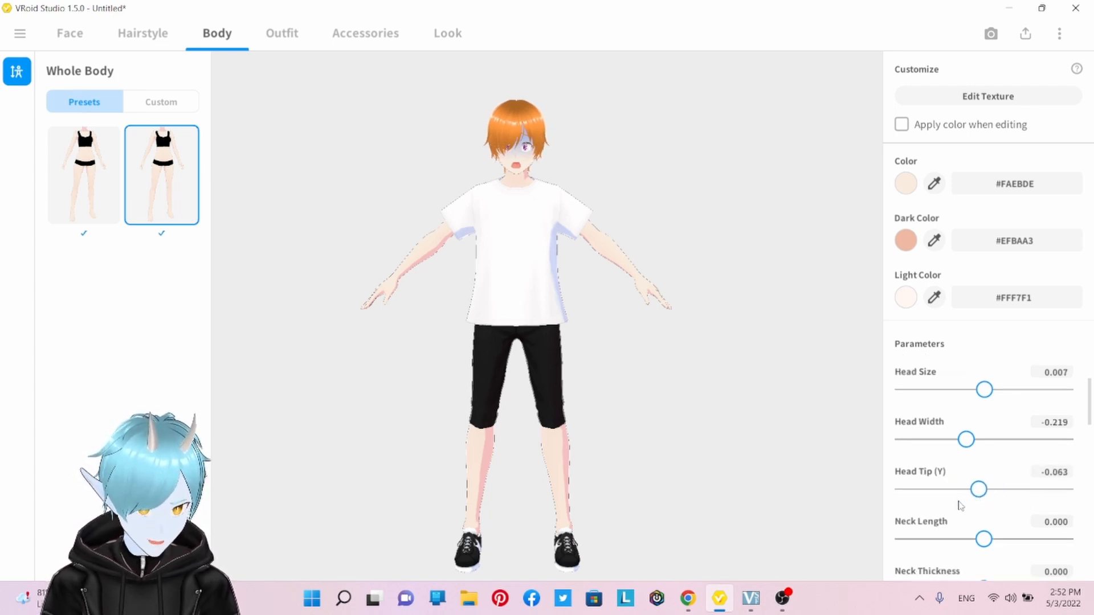
Set the body's Neck Length parameter to -0.226.
scroll(961, 505, down, 1)
scroll(566, 357, up, 6)
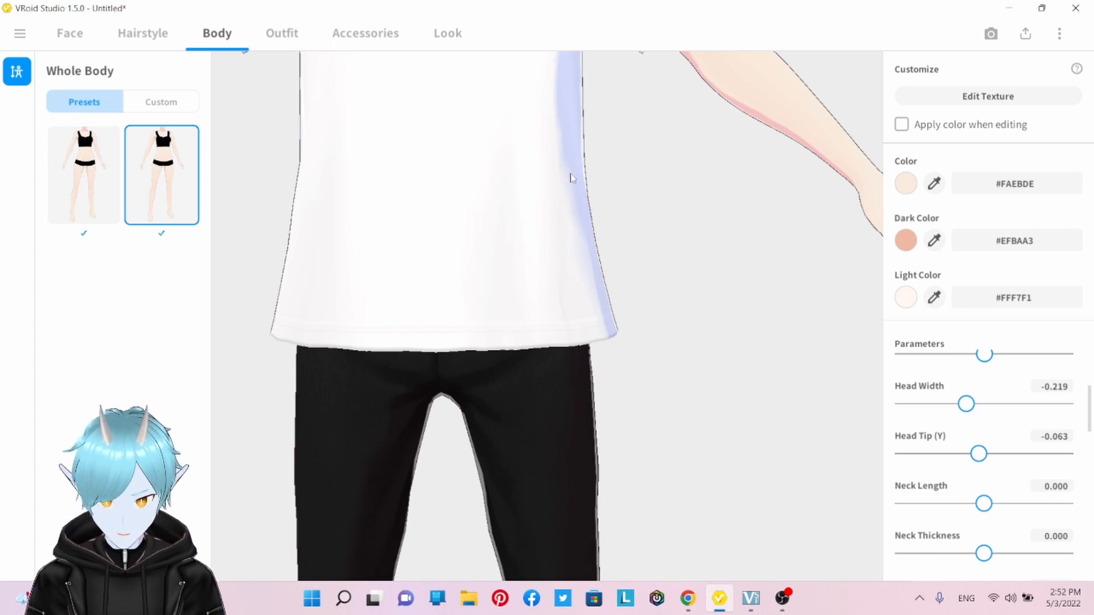
middle_drag(505, 187, 533, 322)
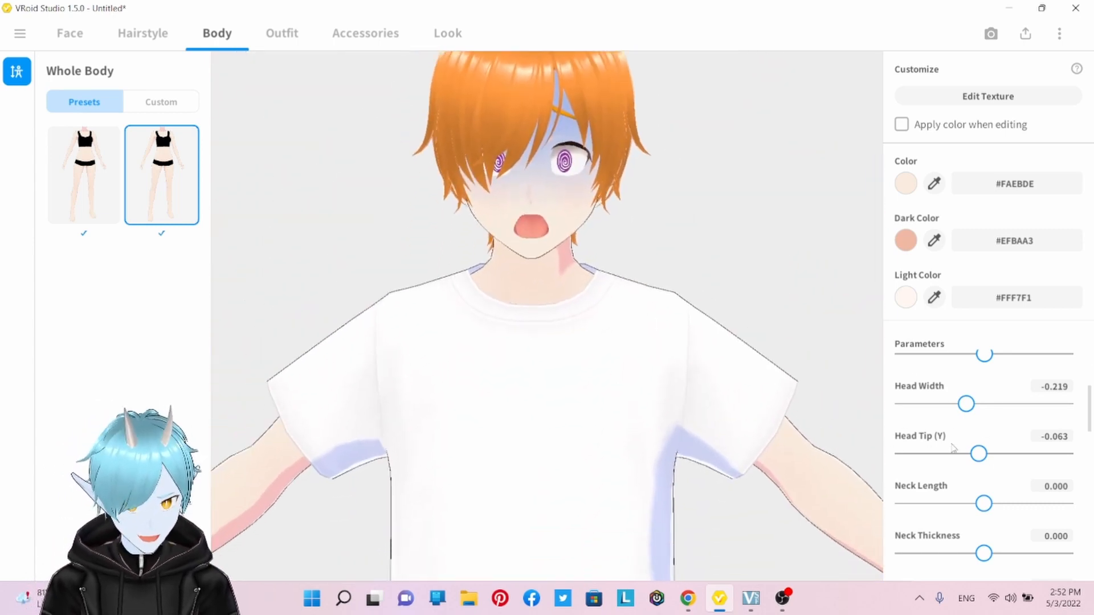
right_drag(588, 391, 611, 378)
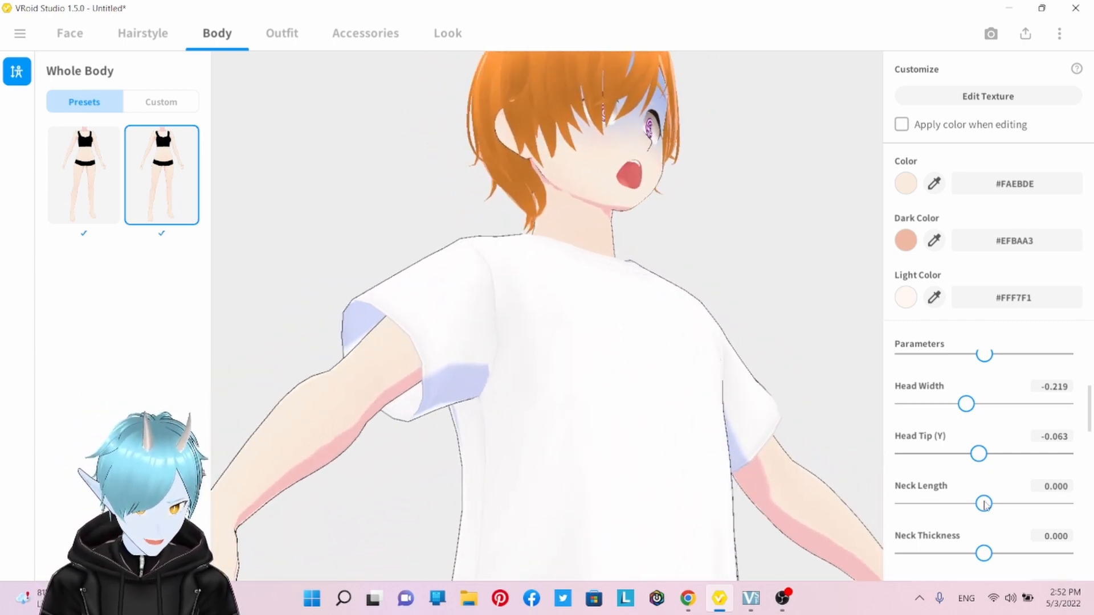
drag(984, 504, 967, 524)
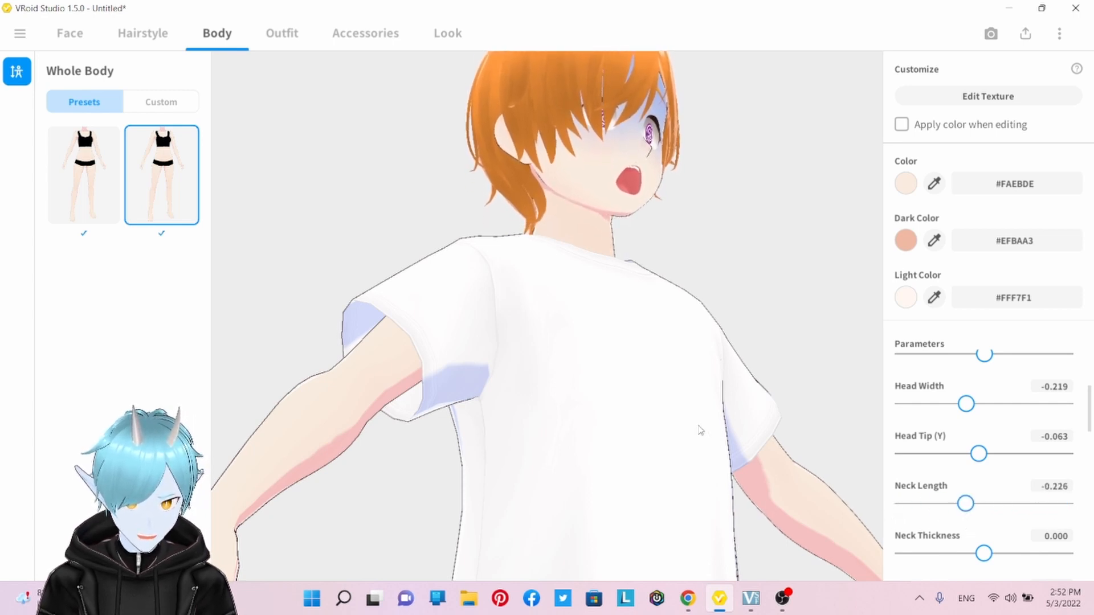
Set the body's Neck Thickness to 39.471 and Neck Width to -57.093.
scroll(934, 505, down, 1)
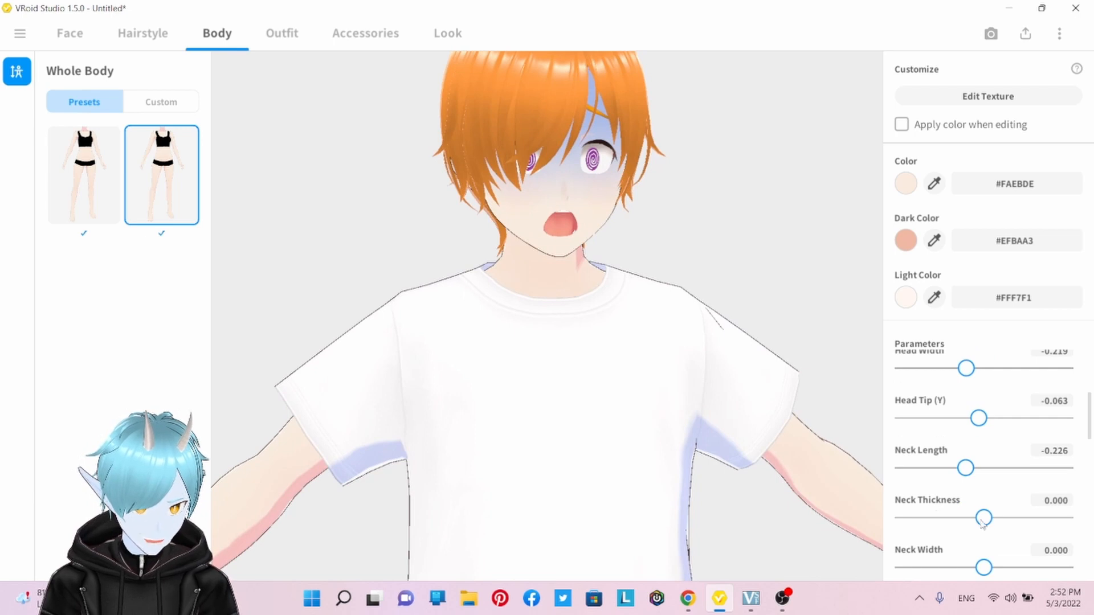
drag(984, 518, 939, 532)
scroll(967, 540, down, 1)
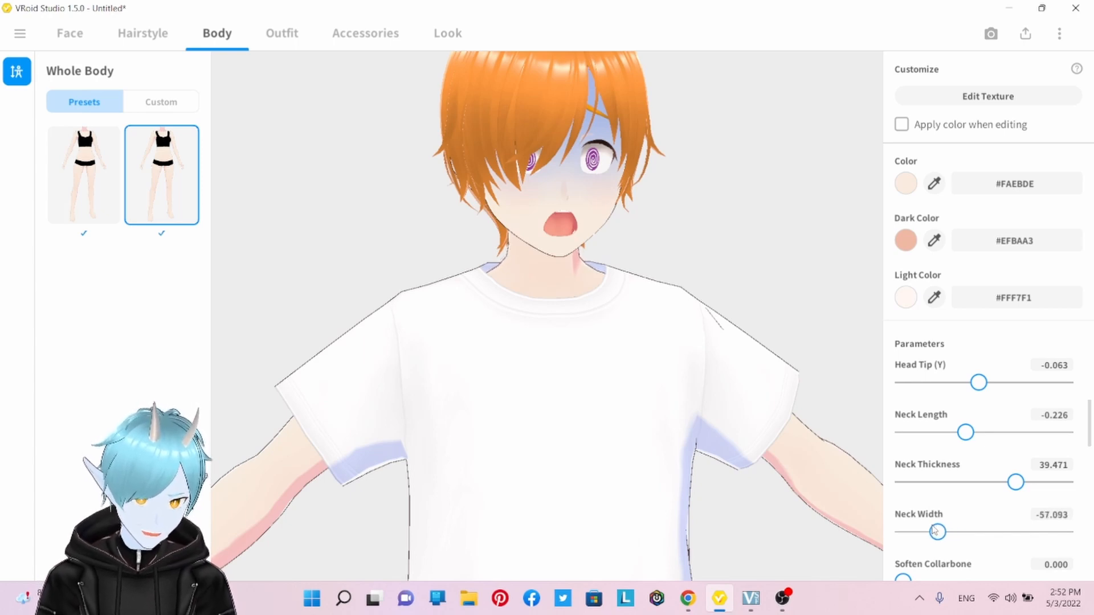
right_drag(511, 325, 534, 325)
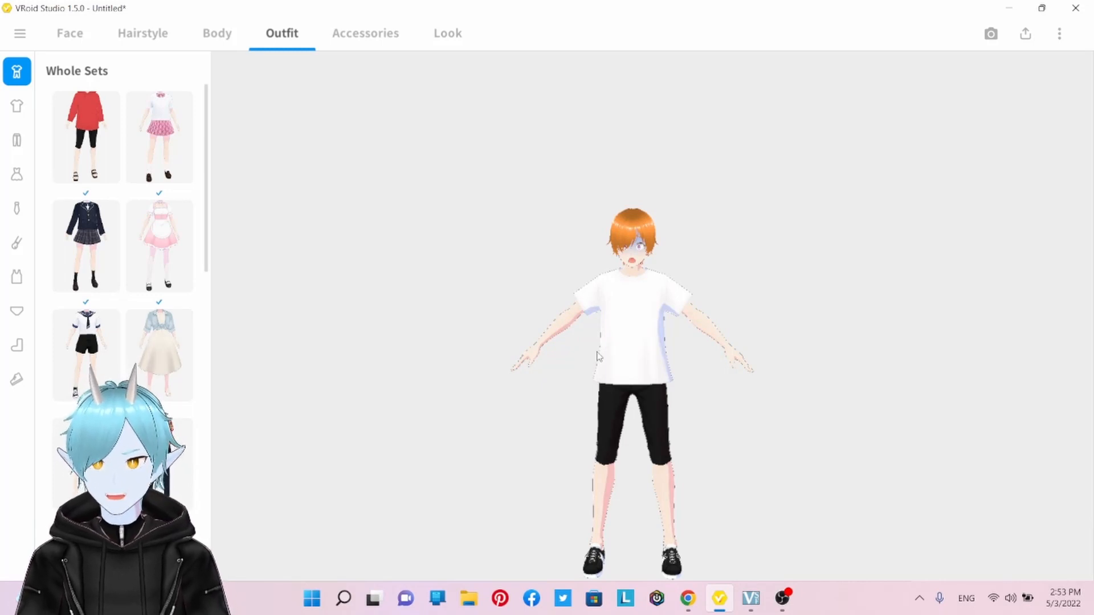
Try the red hoodie, navy school uniform and red floral shirt with jeans as whole outfit sets.
right_drag(598, 357, 544, 380)
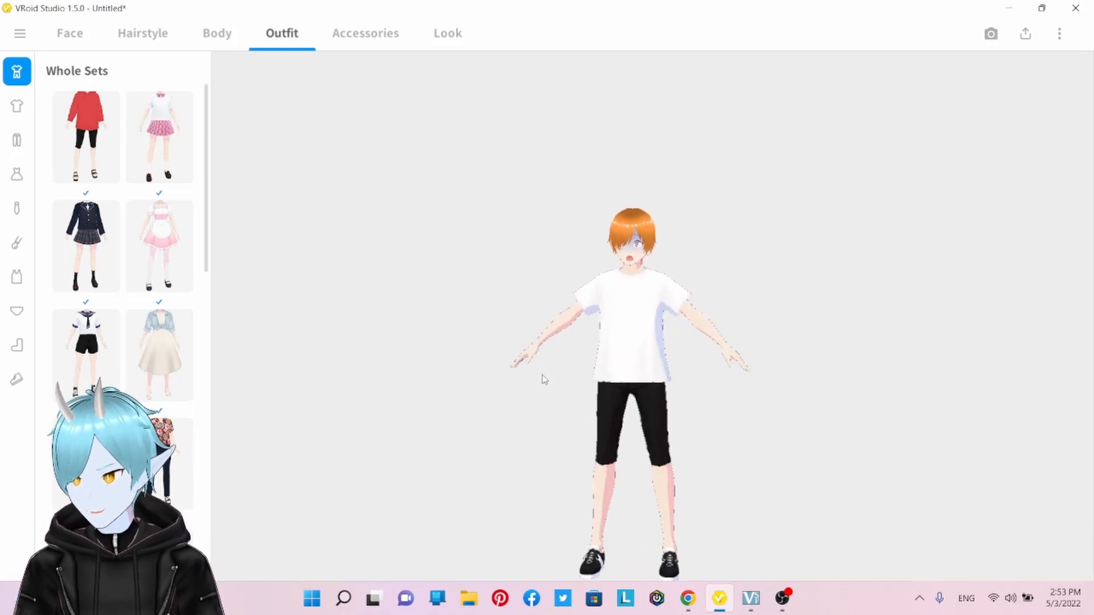
click(95, 146)
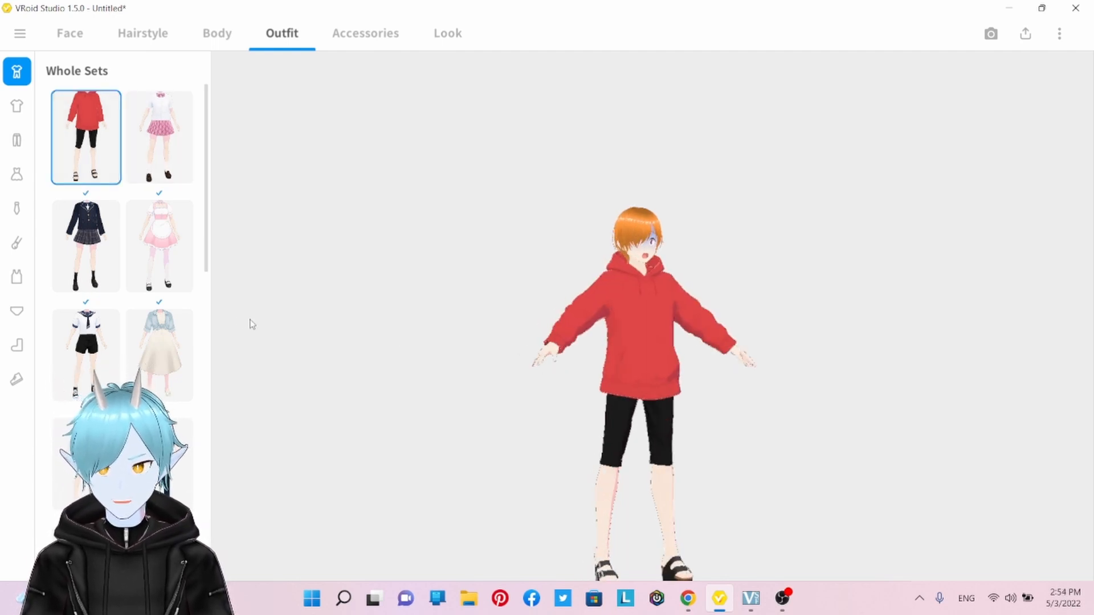
click(100, 245)
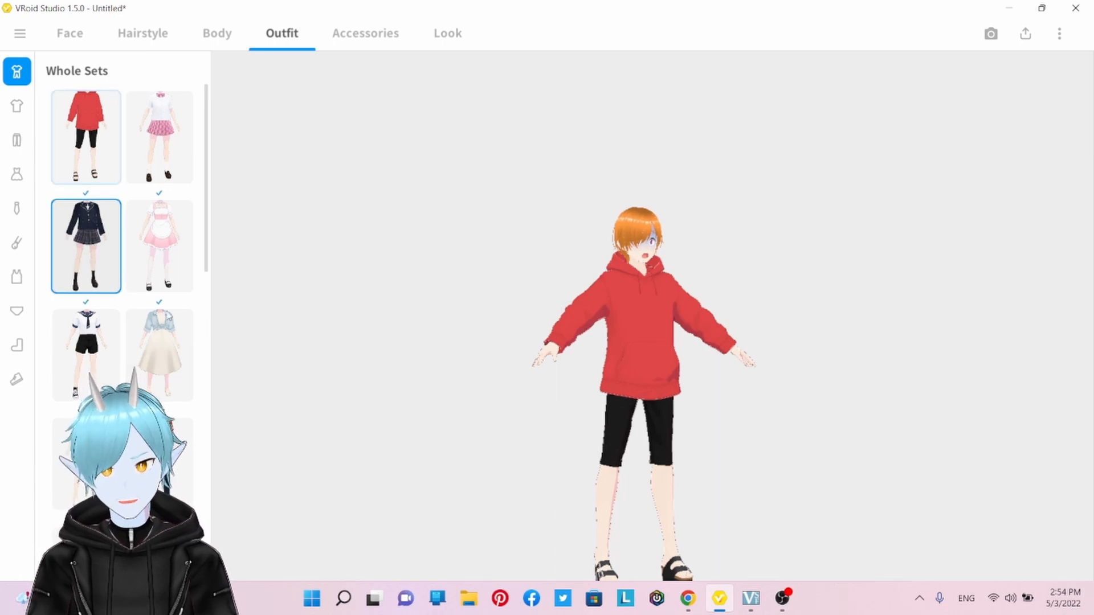
right_drag(608, 372, 631, 413)
click(85, 456)
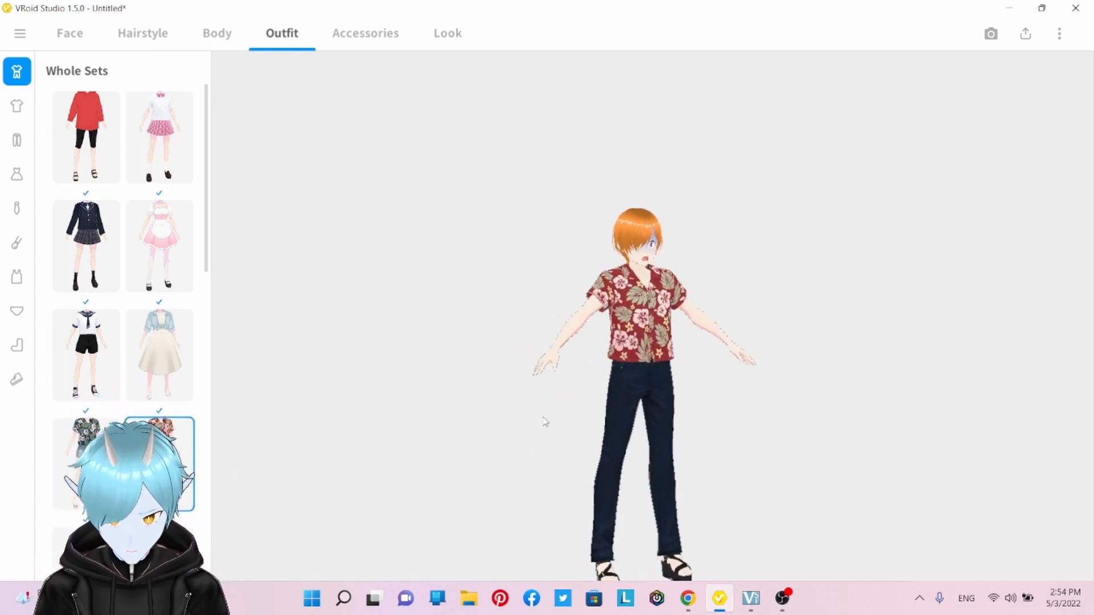
Apply the whole outfit set with the dark button-up shirt and brown checked trousers.
scroll(184, 442, down, 3)
scroll(184, 442, down, 1)
click(85, 421)
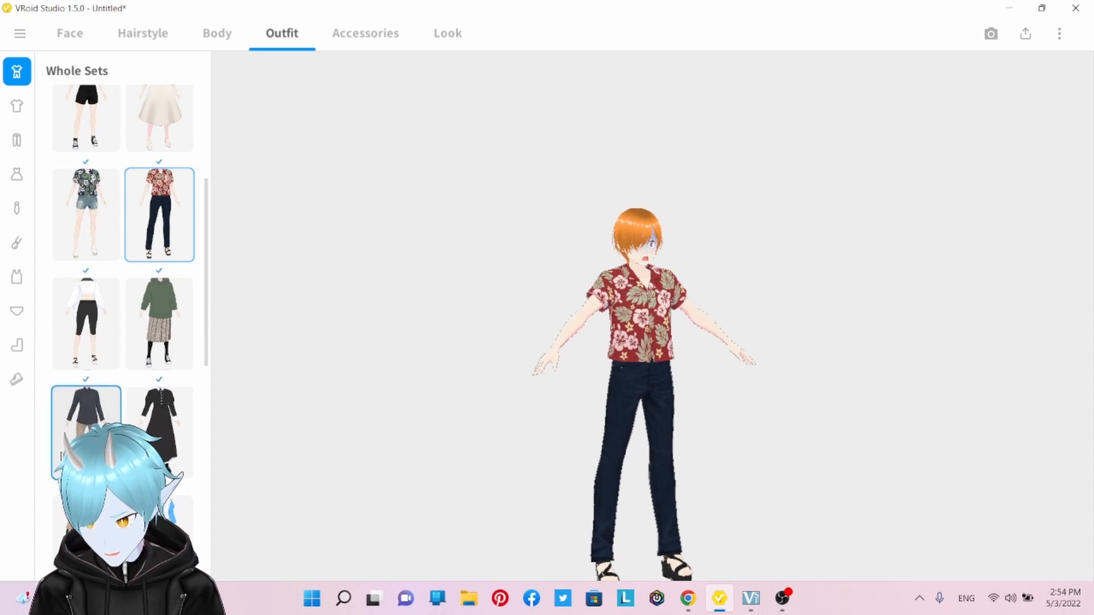
right_drag(393, 443, 625, 448)
Try the navy floral shirt, cream floral shirt and long-sleeved lilac sweater vest presets as the character's top.
click(17, 107)
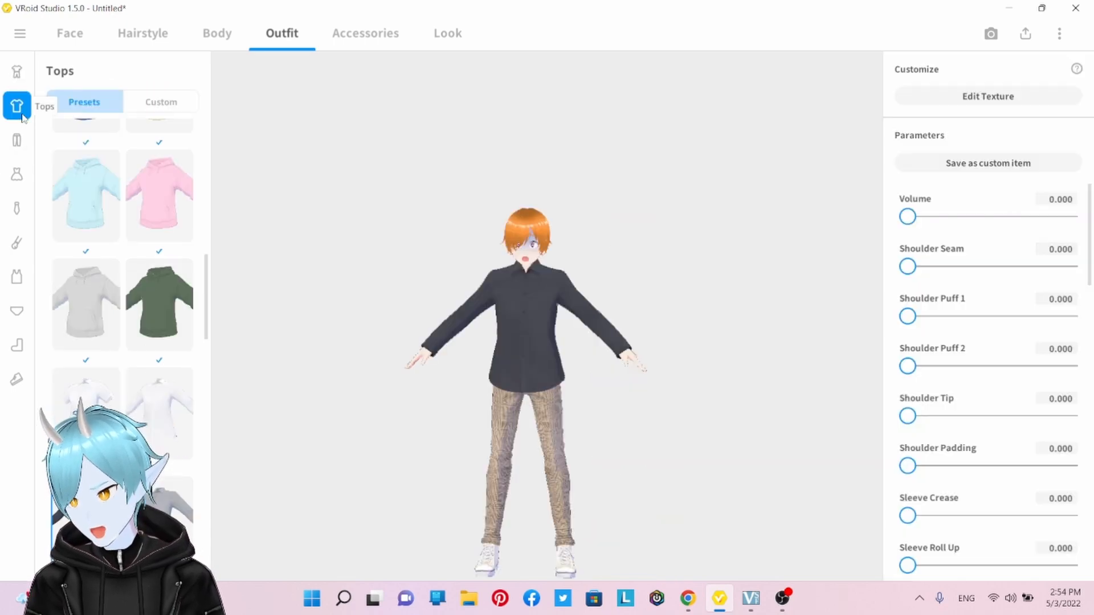
scroll(648, 360, up, 5)
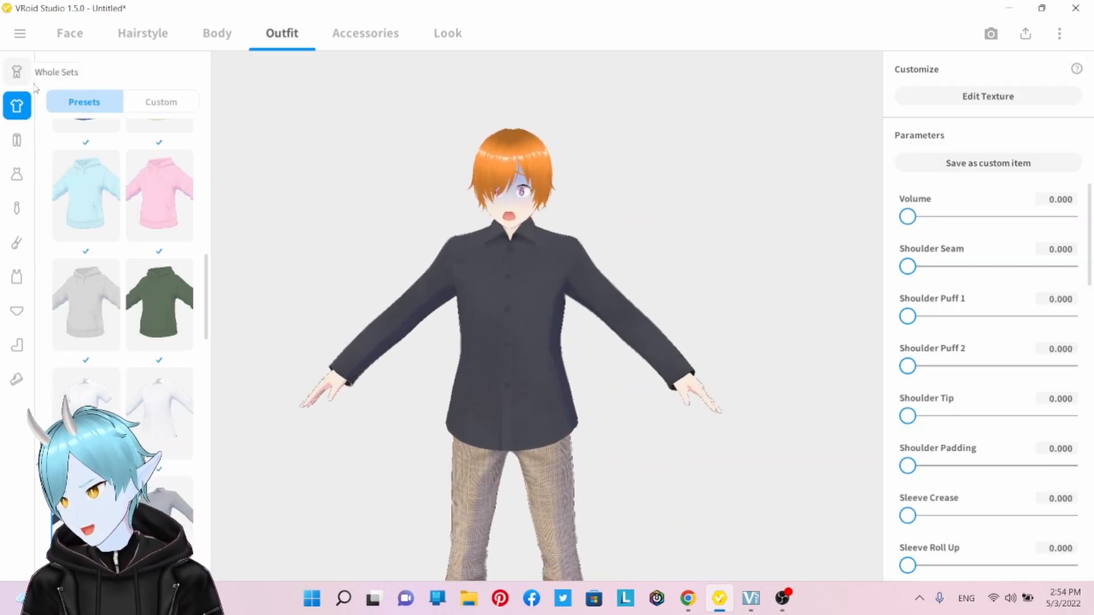
click(17, 107)
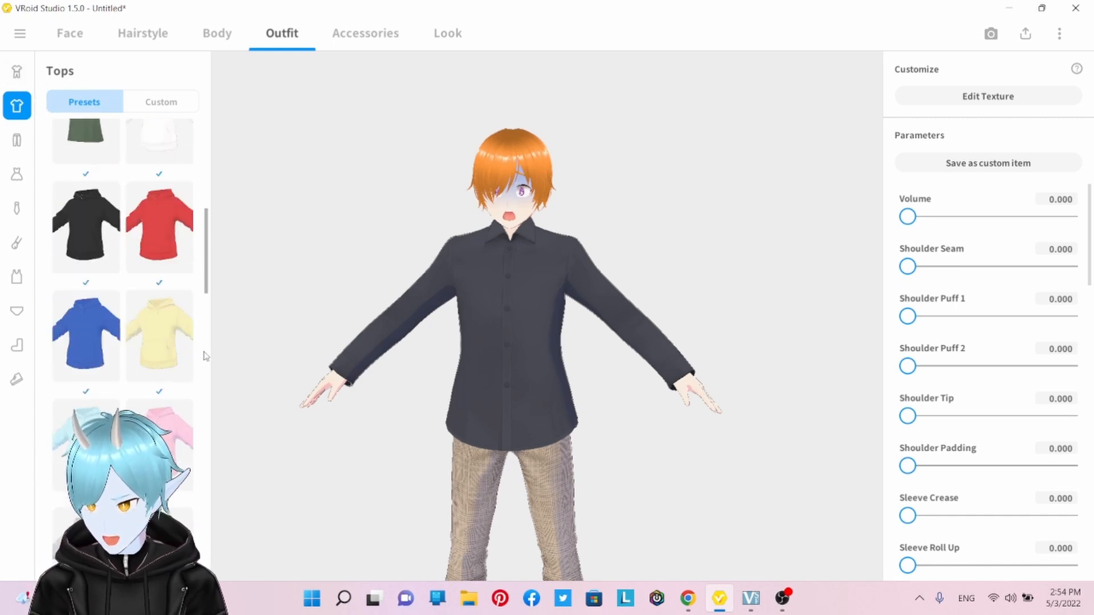
scroll(115, 232, down, 6)
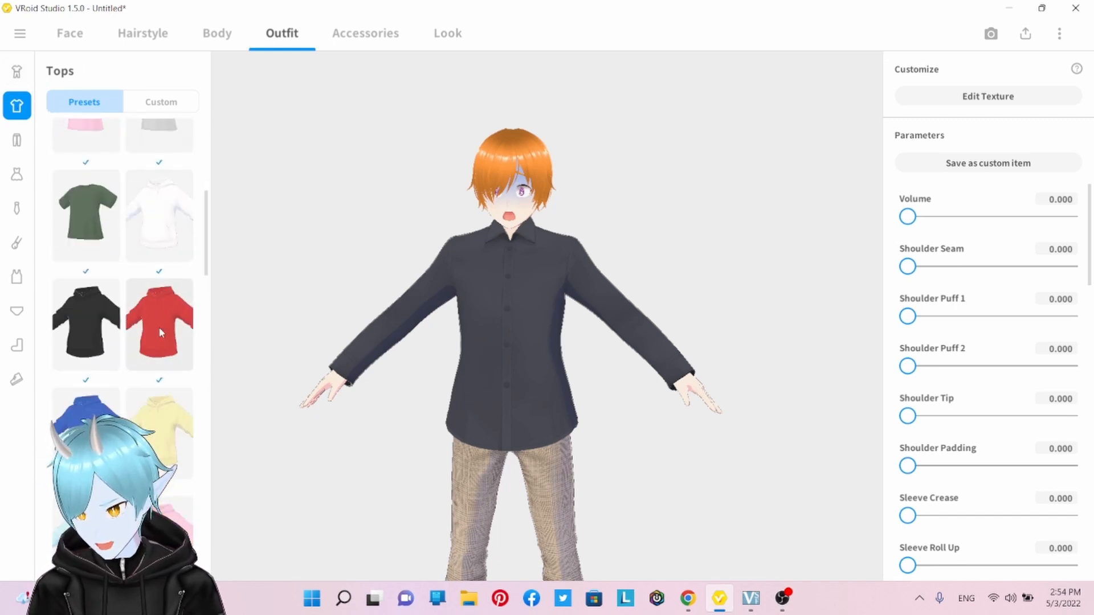
scroll(139, 405, down, 9)
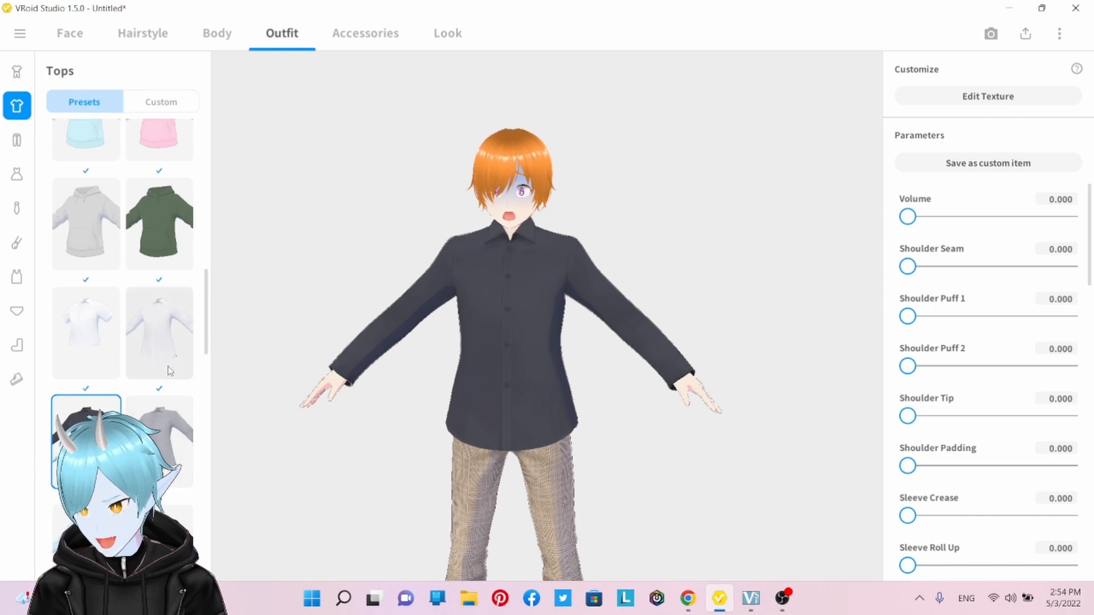
scroll(168, 372, down, 2)
click(153, 411)
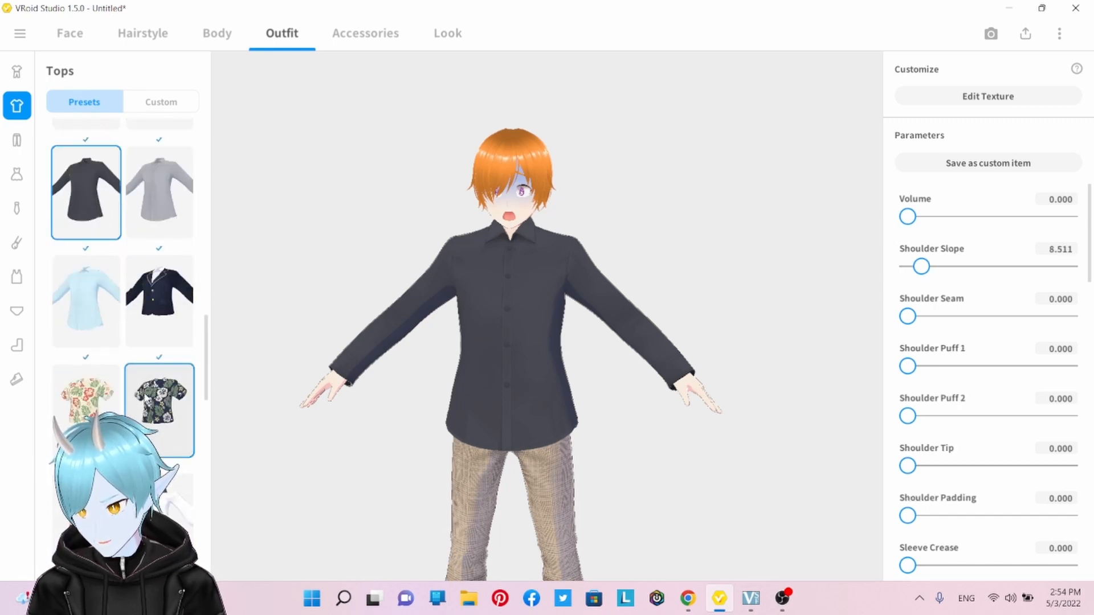
click(86, 399)
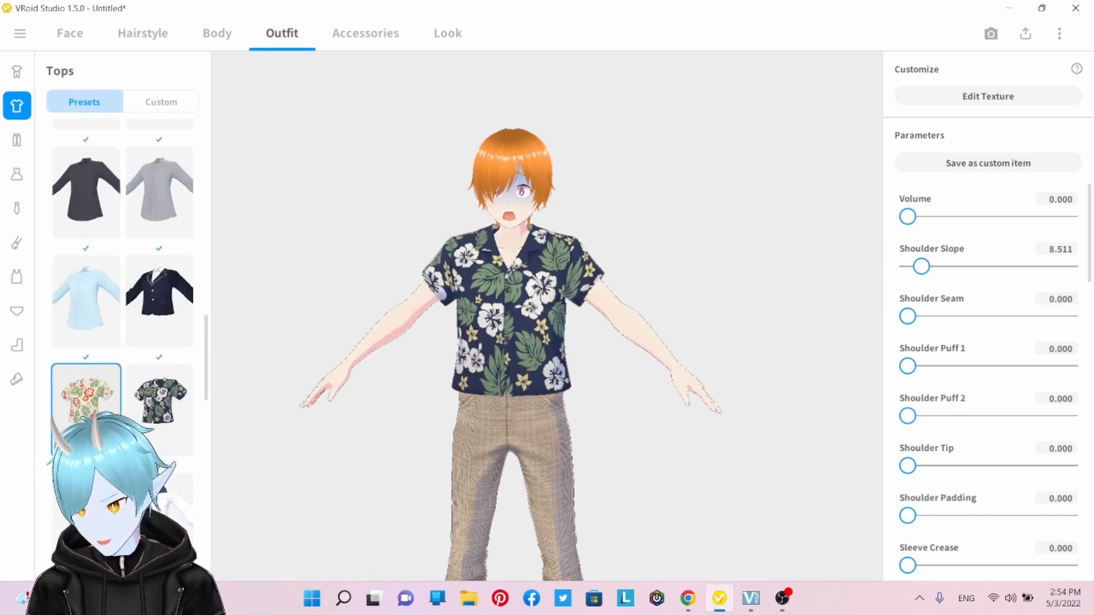
scroll(85, 398, down, 4)
scroll(85, 399, down, 4)
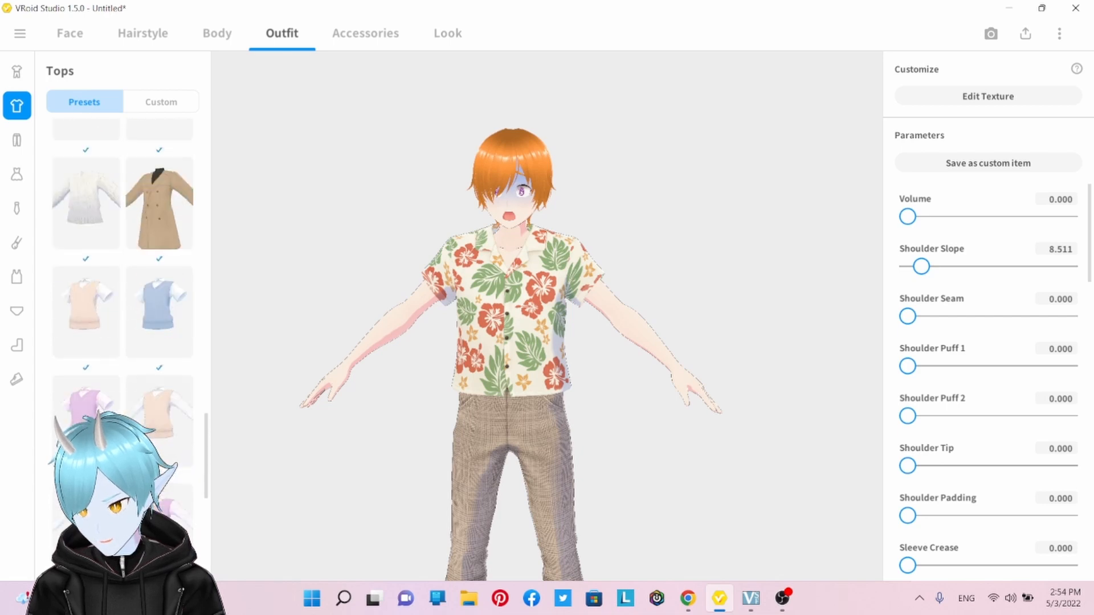
click(154, 521)
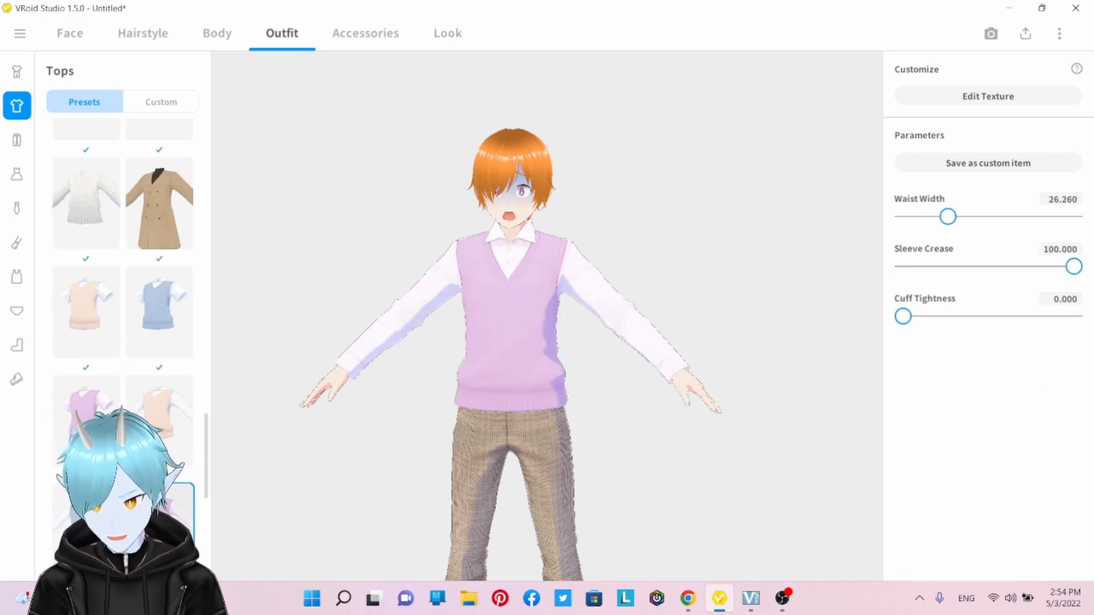
Undo the trial top changes to bring back the dark button-up shirt.
key(ctrl+z)
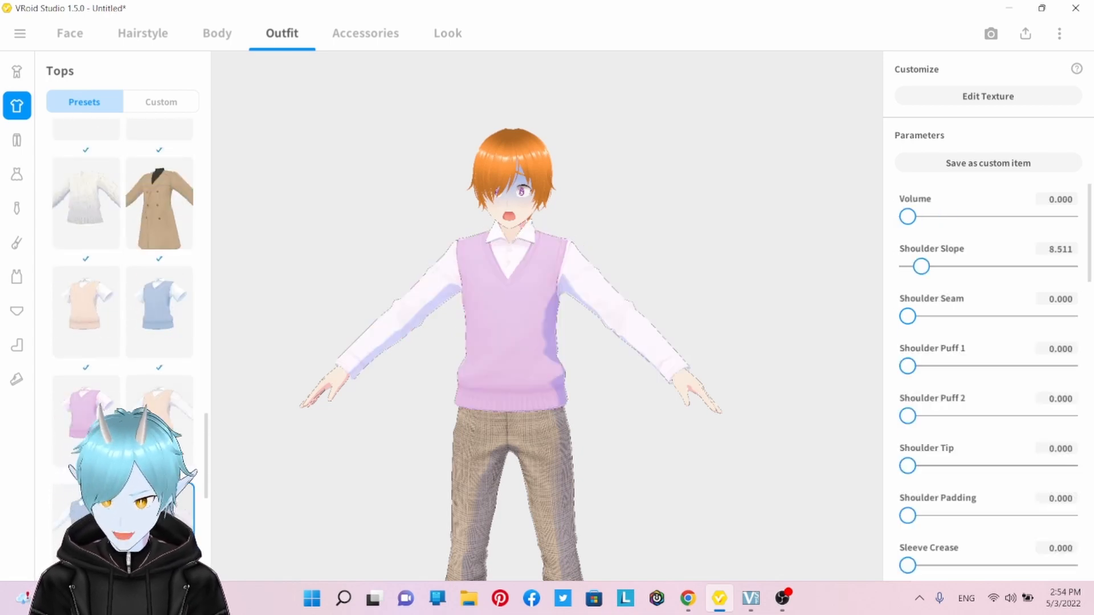
key(ctrl+z)
key(ctrl+z)
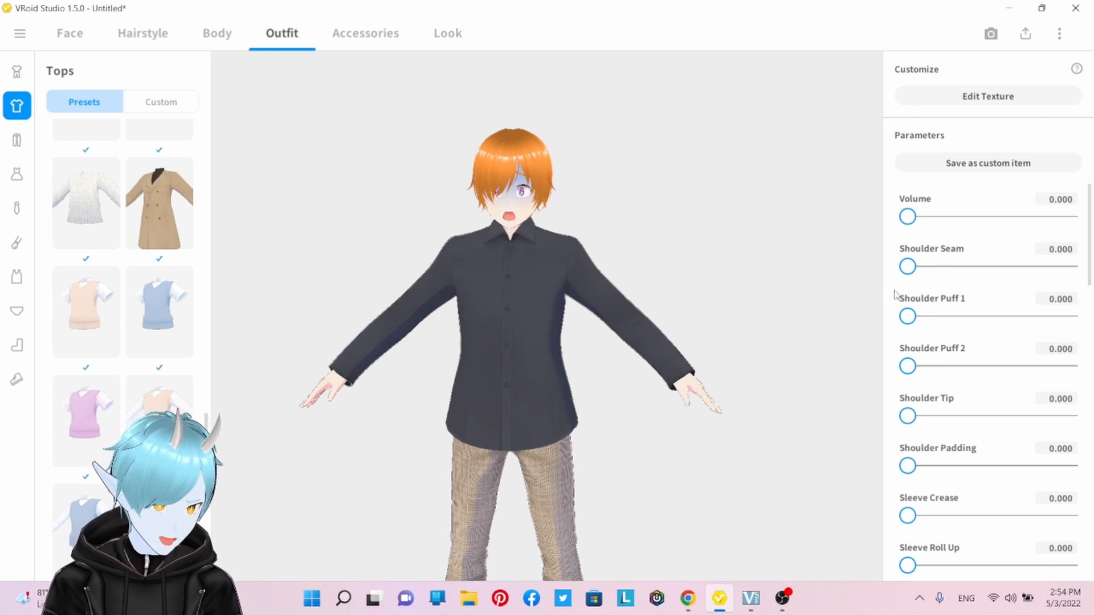
Try the dark shirt's Volume and shoulder parameters, return them to 0.000, and look through its sleeve and waist parameters.
drag(915, 223, 832, 229)
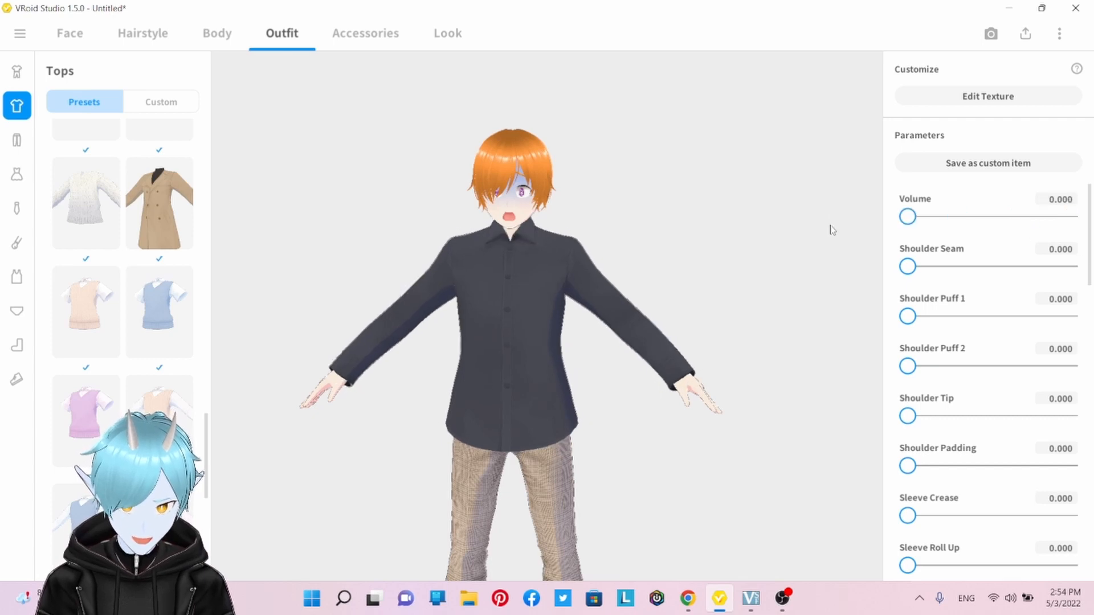
drag(907, 266, 872, 337)
drag(910, 367, 881, 359)
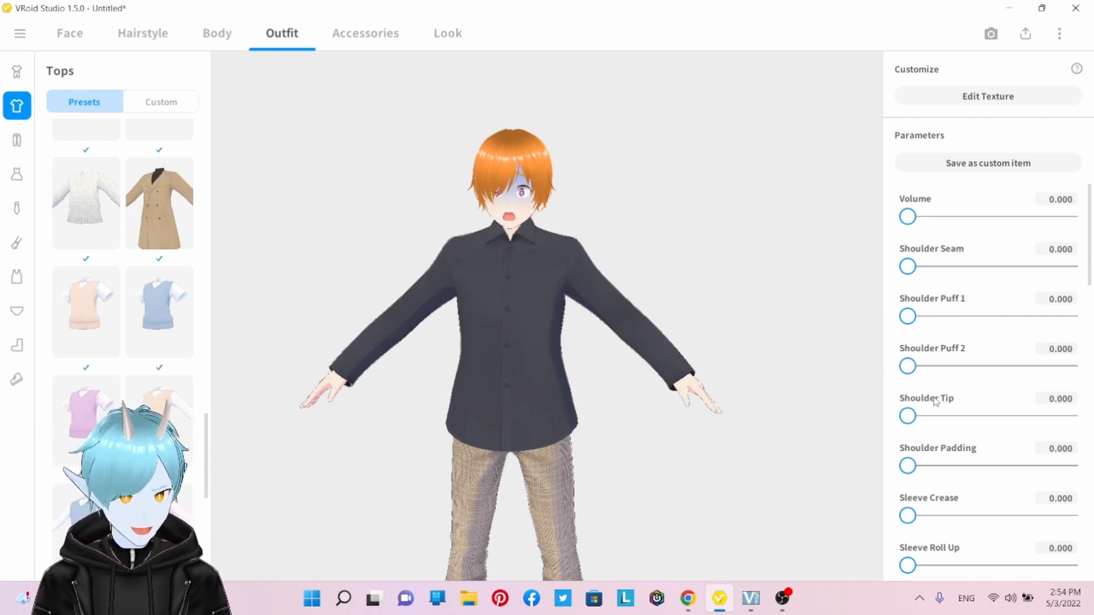
scroll(935, 401, down, 10)
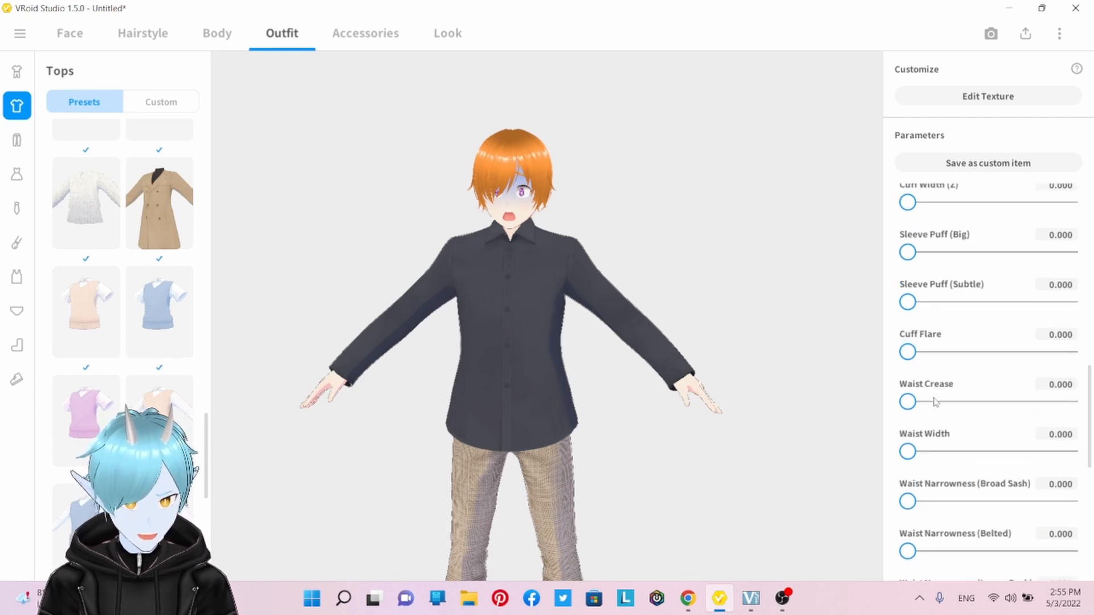
scroll(934, 401, down, 8)
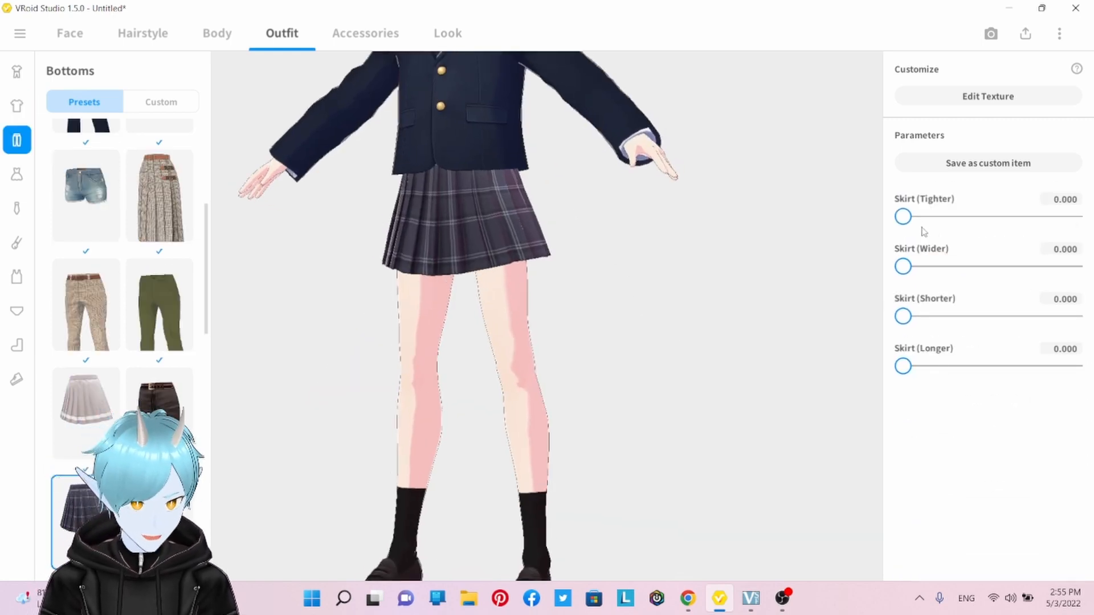
Set the plaid skirt's Skirt (Tighter) to 56.000 and try its Skirt (Wider) and Skirt (Shorter) parameters.
drag(904, 217, 999, 218)
drag(903, 266, 862, 281)
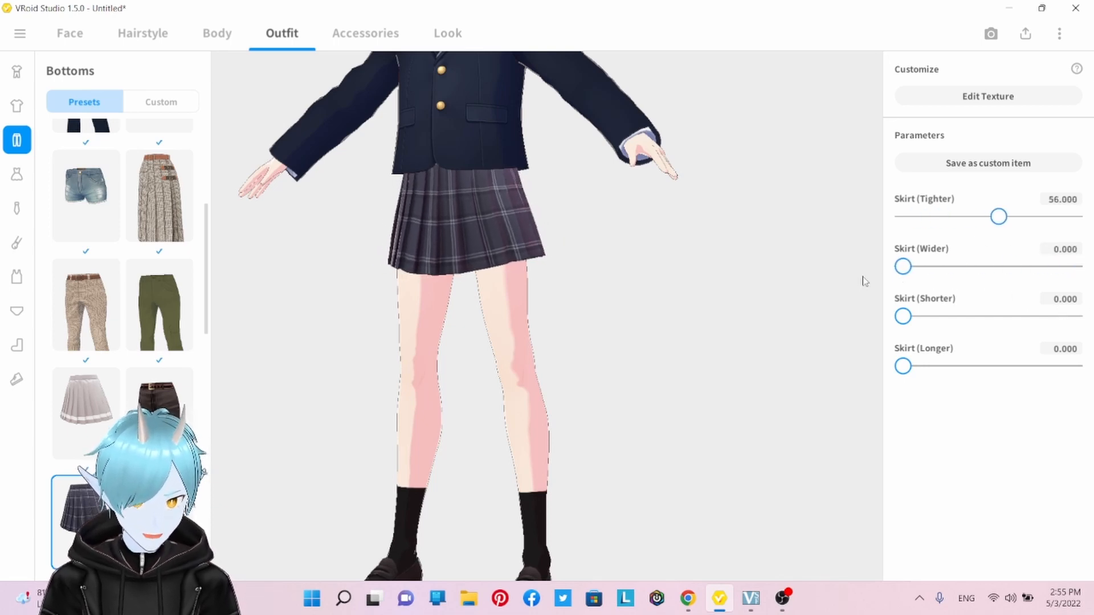
drag(903, 316, 768, 312)
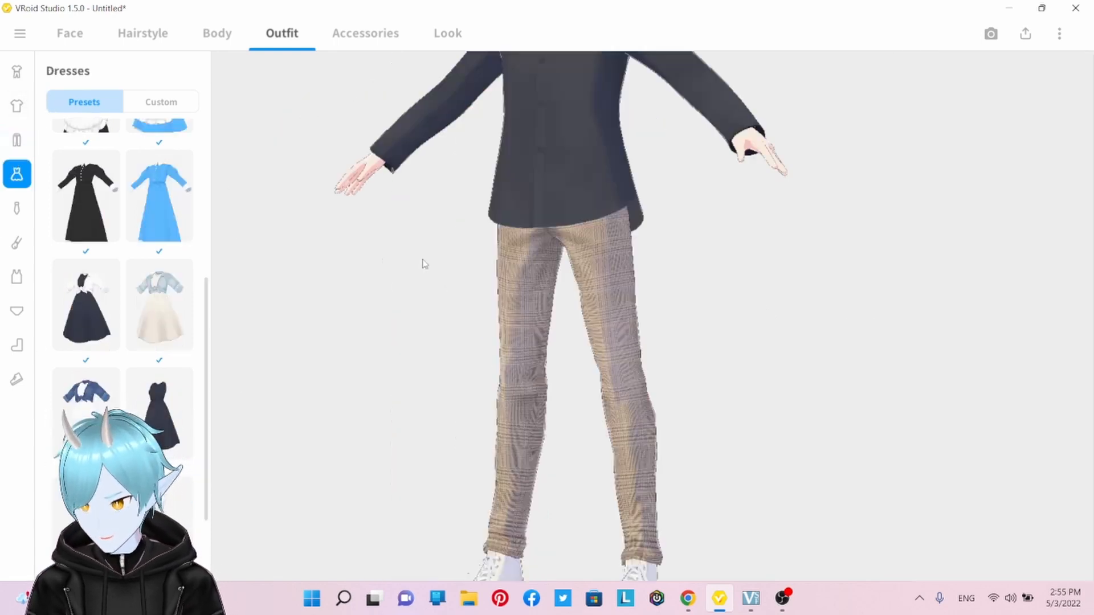
Look through the outfit presets for dresses, neck accessories, arm accessories, inner tops and inner bottoms.
scroll(137, 296, up, 8)
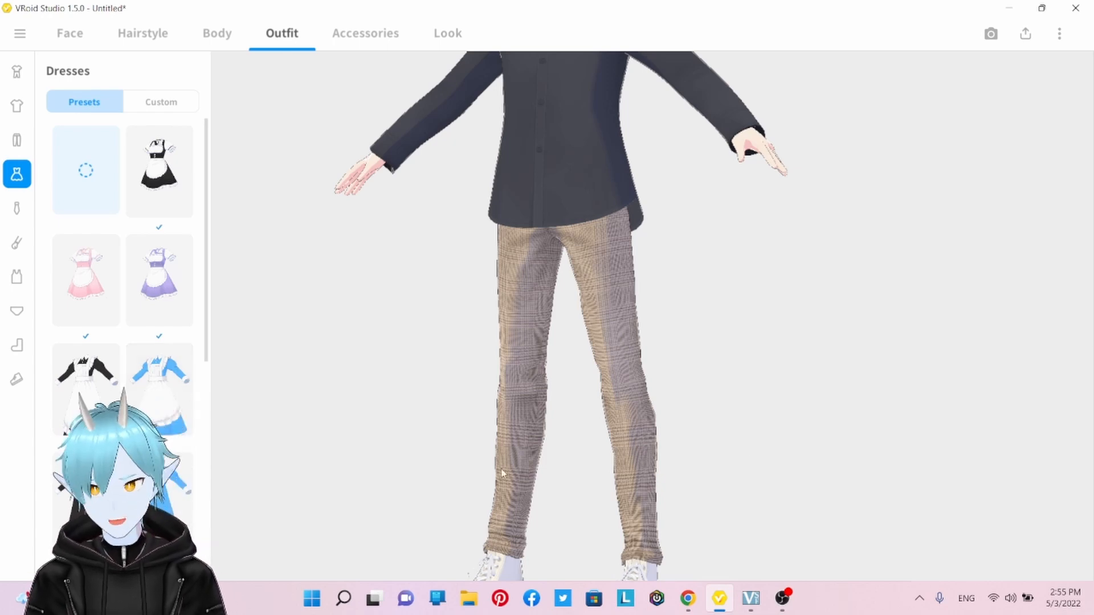
scroll(145, 358, down, 1)
scroll(146, 358, down, 6)
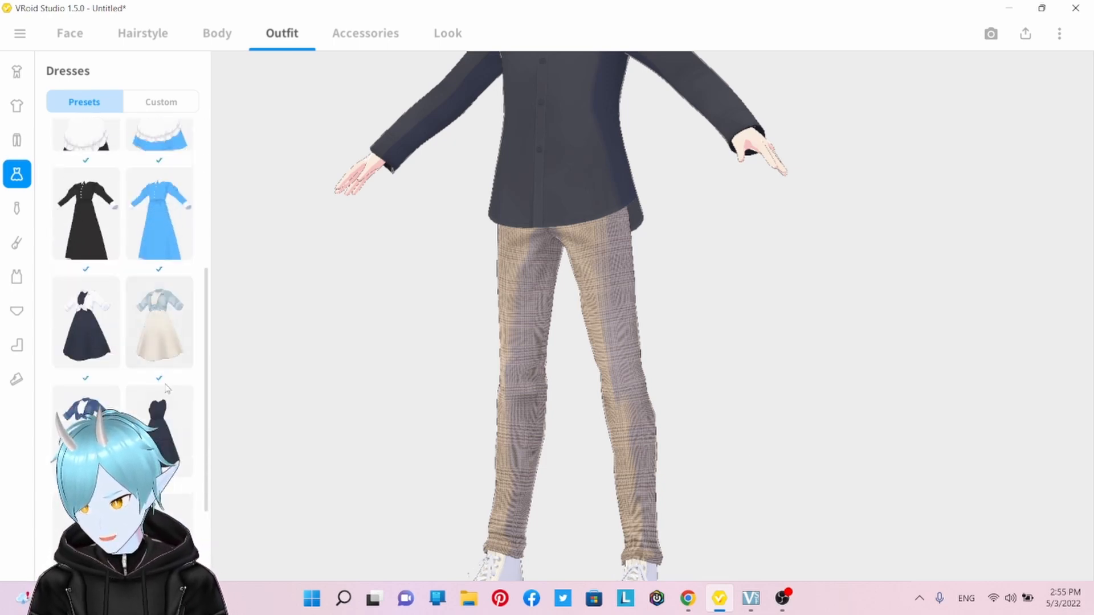
click(16, 212)
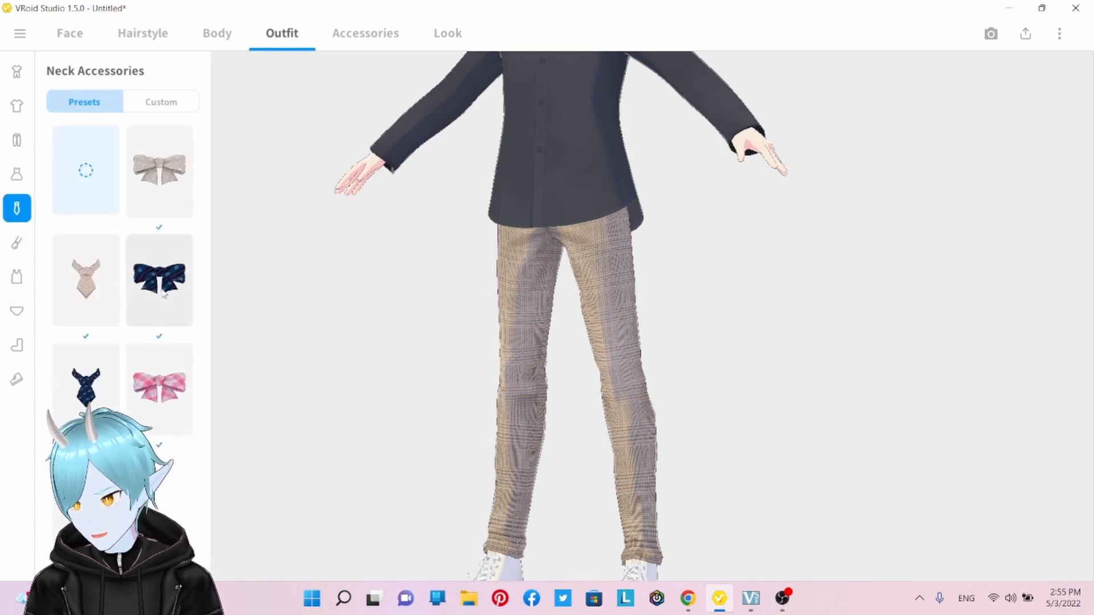
click(16, 243)
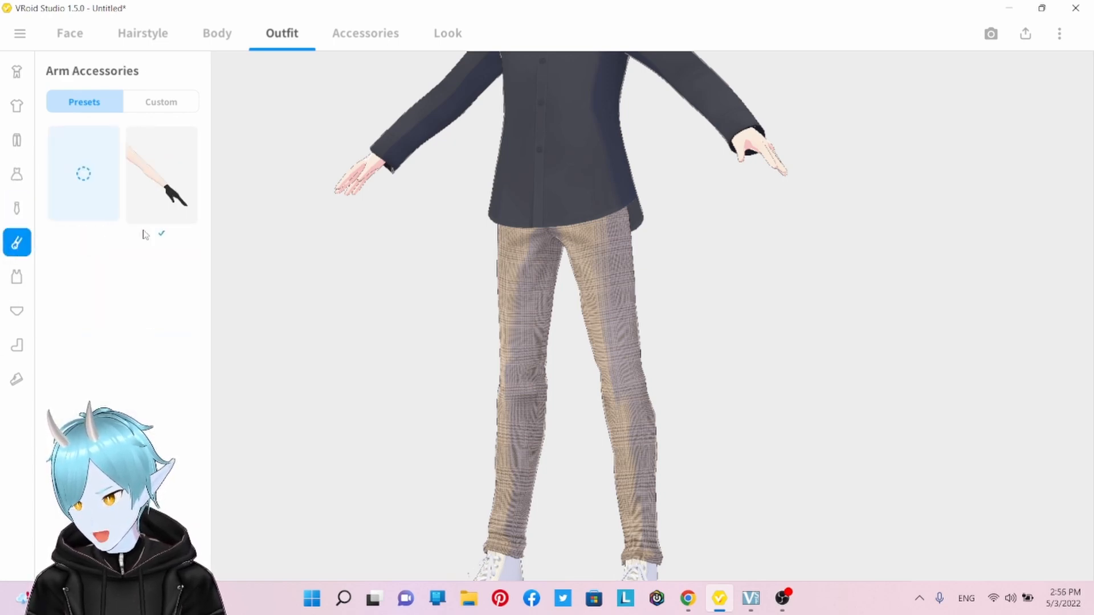
click(17, 277)
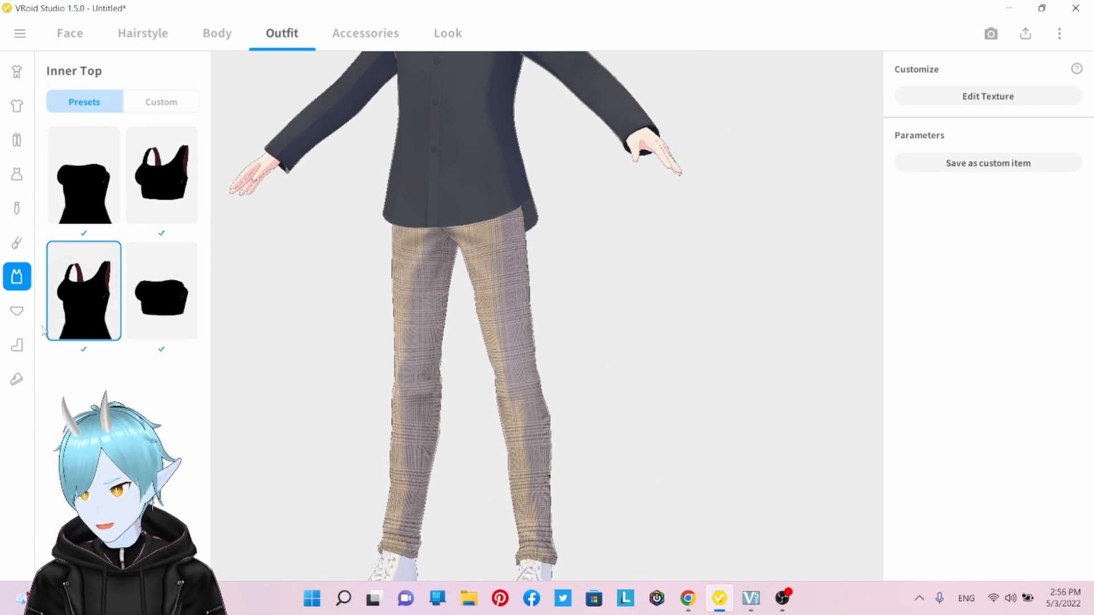
click(16, 311)
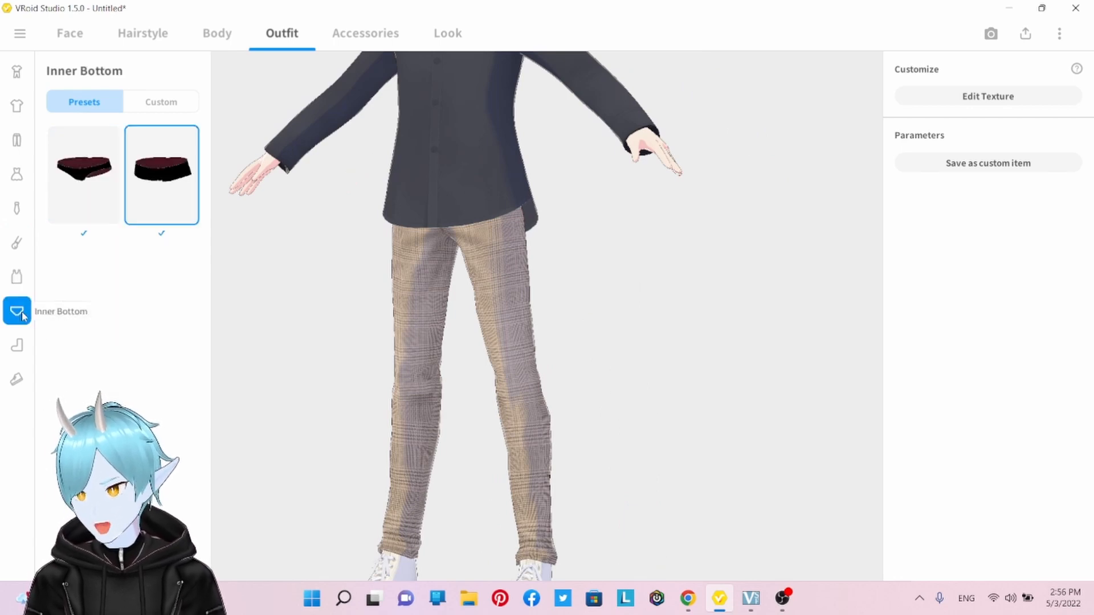
Look through the socks and shoes presets, and inspect the dressed character at full length.
click(16, 345)
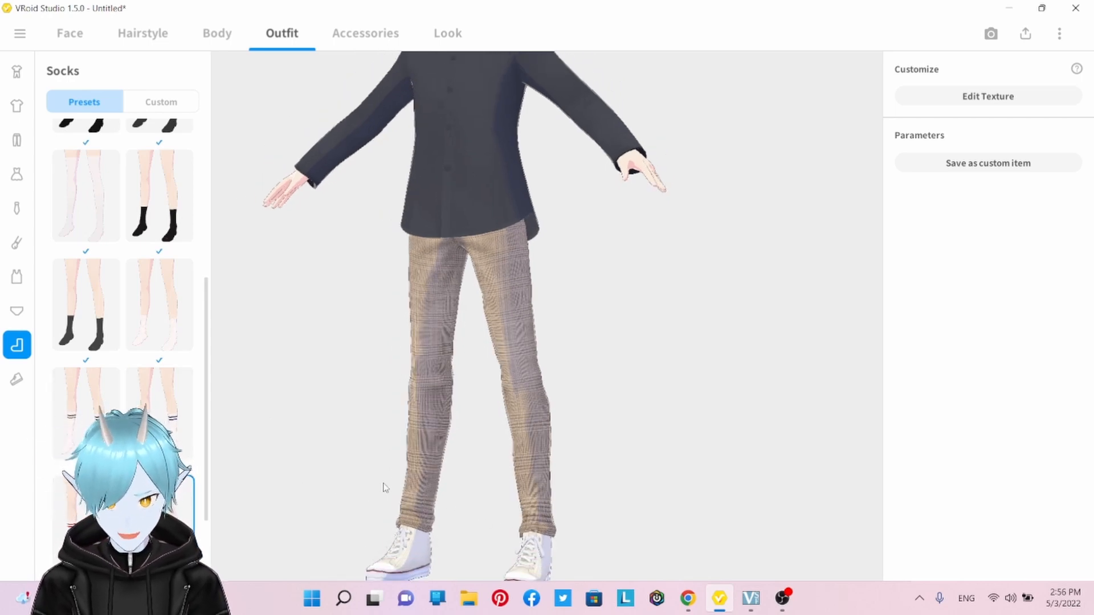
click(16, 378)
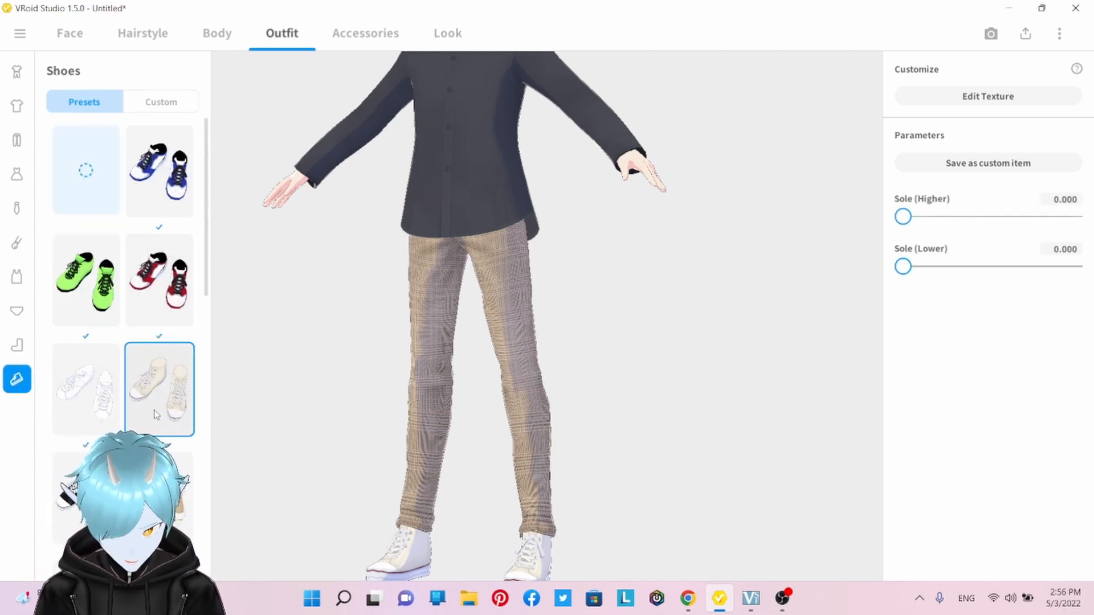
scroll(153, 305, down, 5)
scroll(154, 305, up, 3)
scroll(123, 319, up, 1)
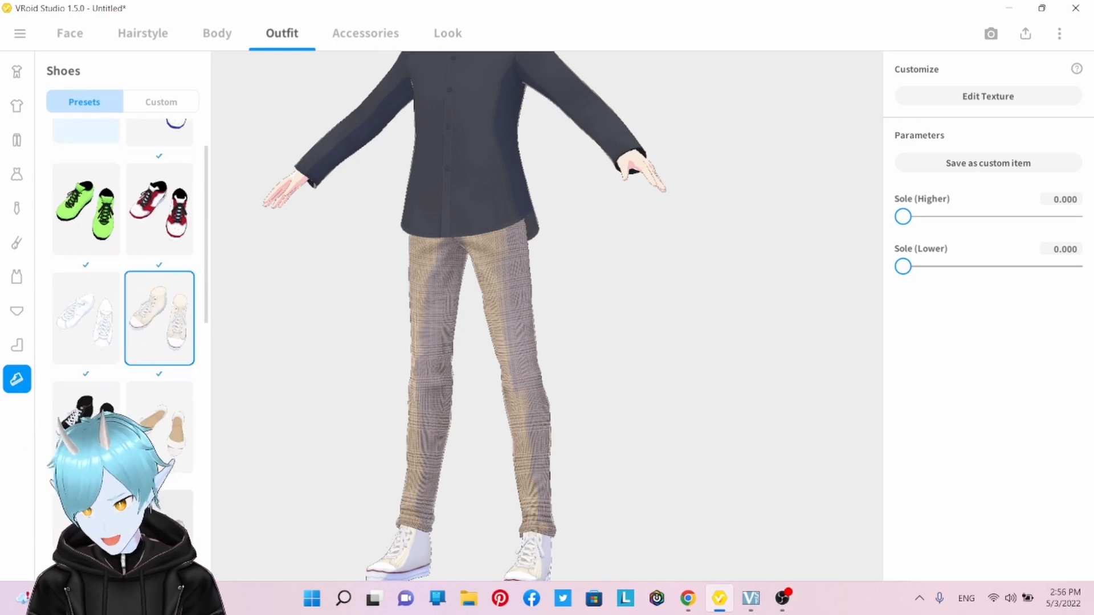
scroll(334, 488, down, 2)
scroll(519, 461, down, 3)
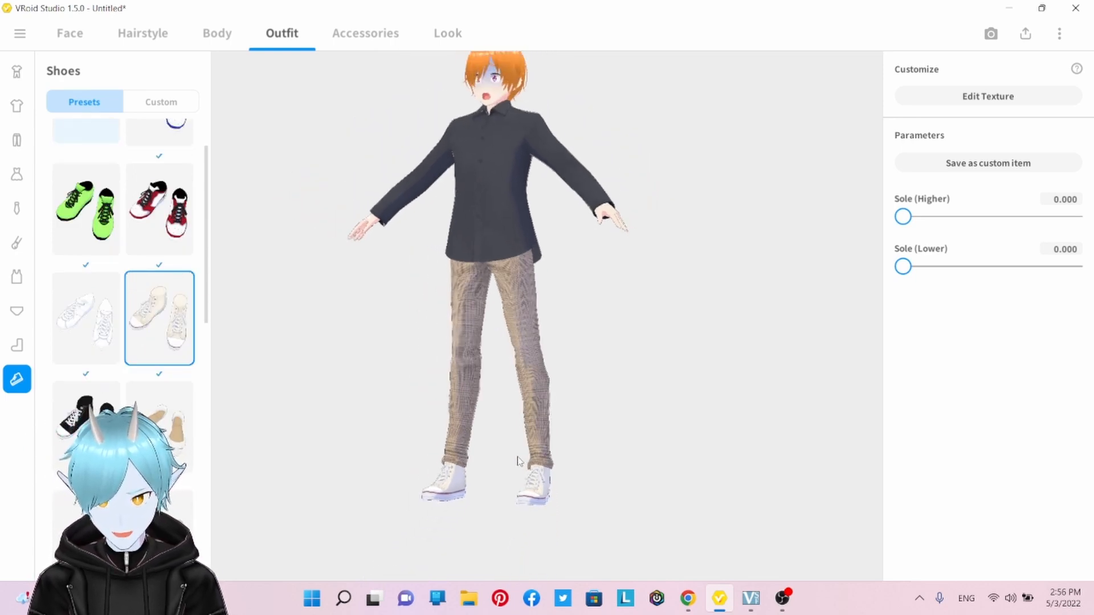
drag(497, 449, 384, 358)
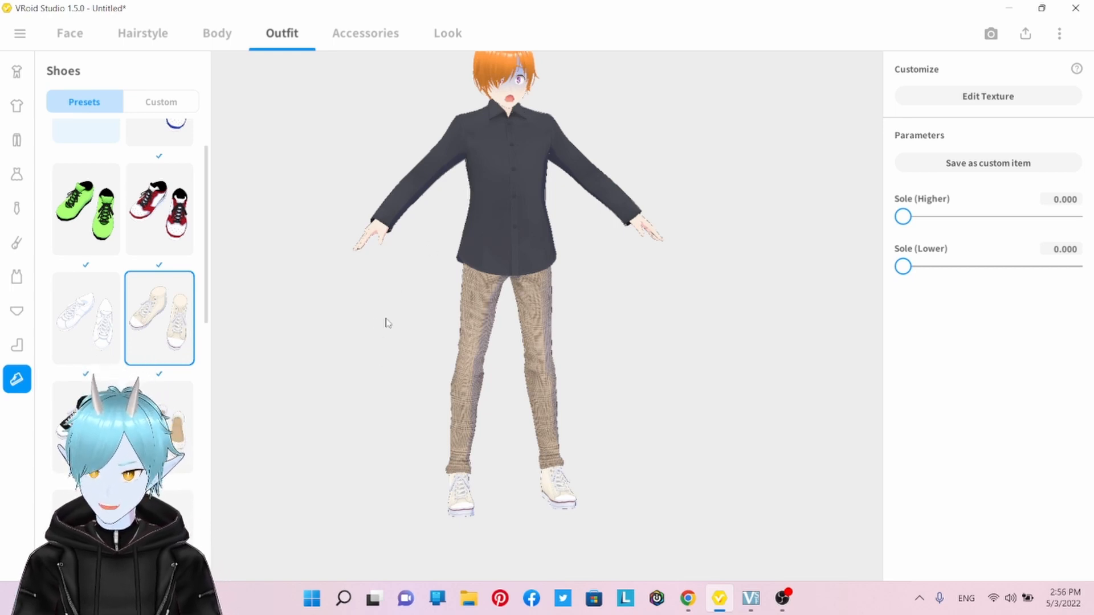
middle_drag(445, 252, 443, 312)
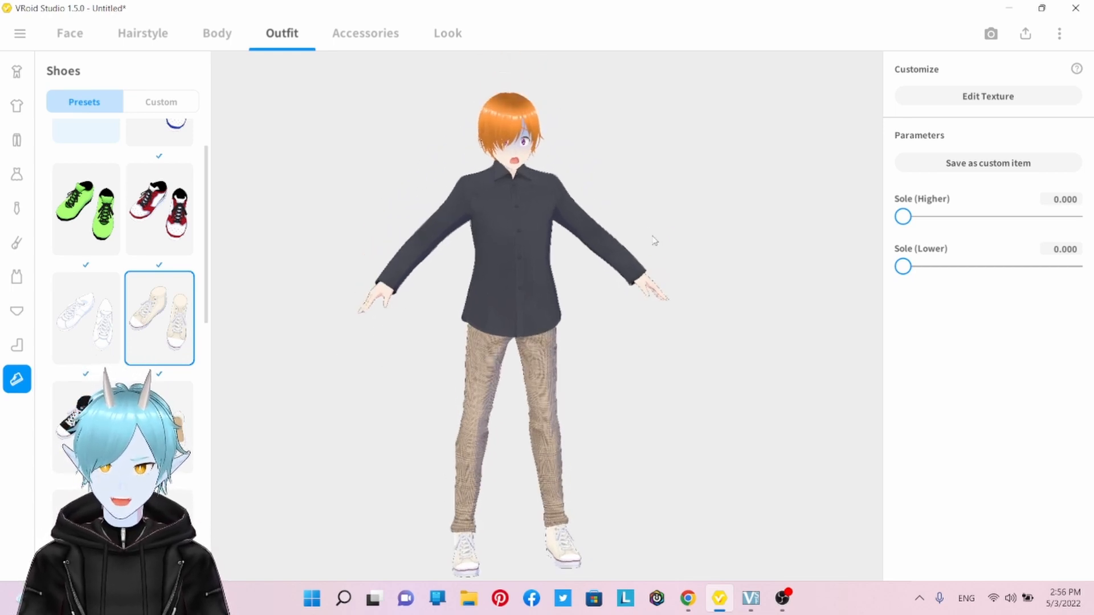
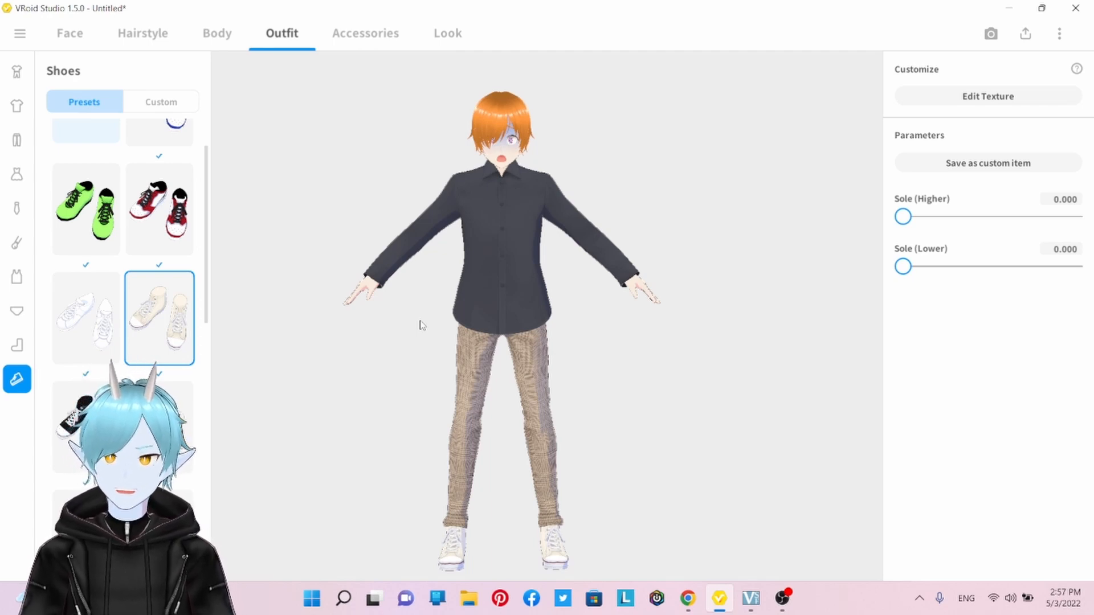
Add the Glasses (Thick) accessory to the character.
click(367, 35)
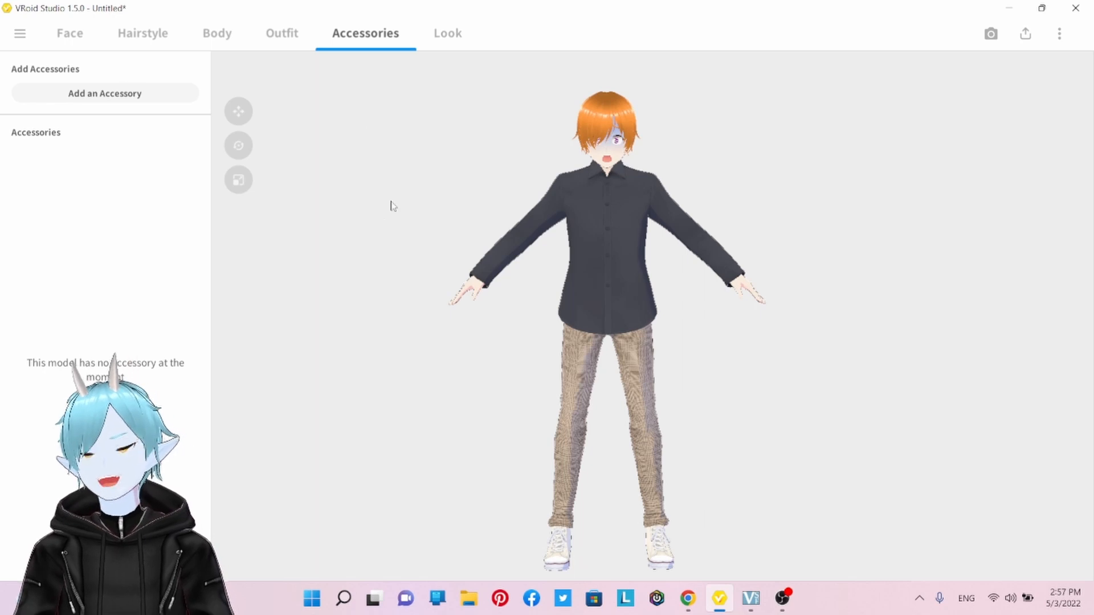
click(151, 95)
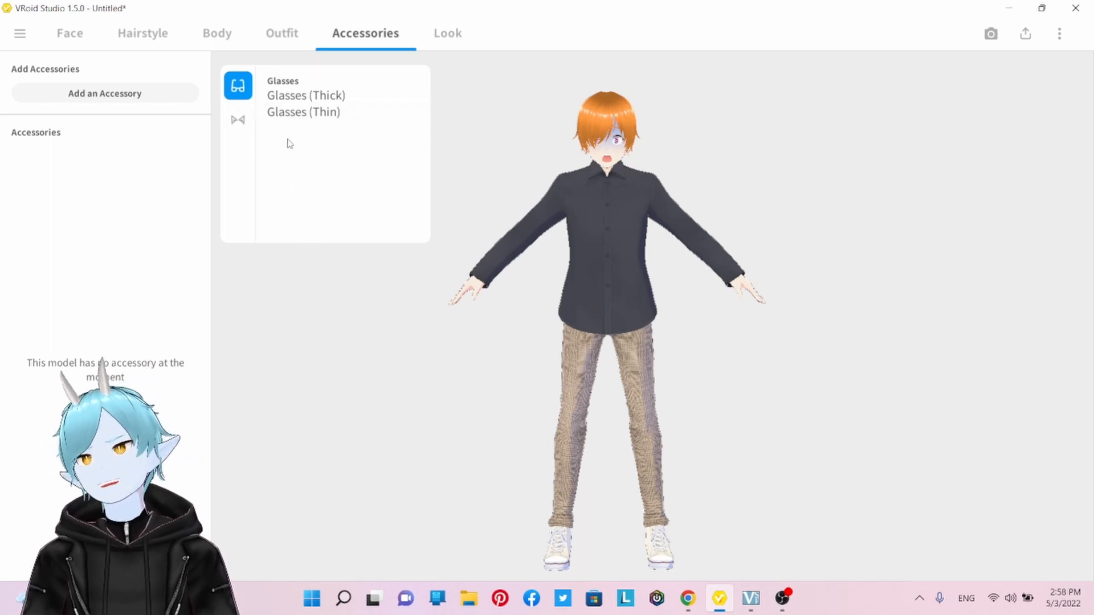
click(296, 96)
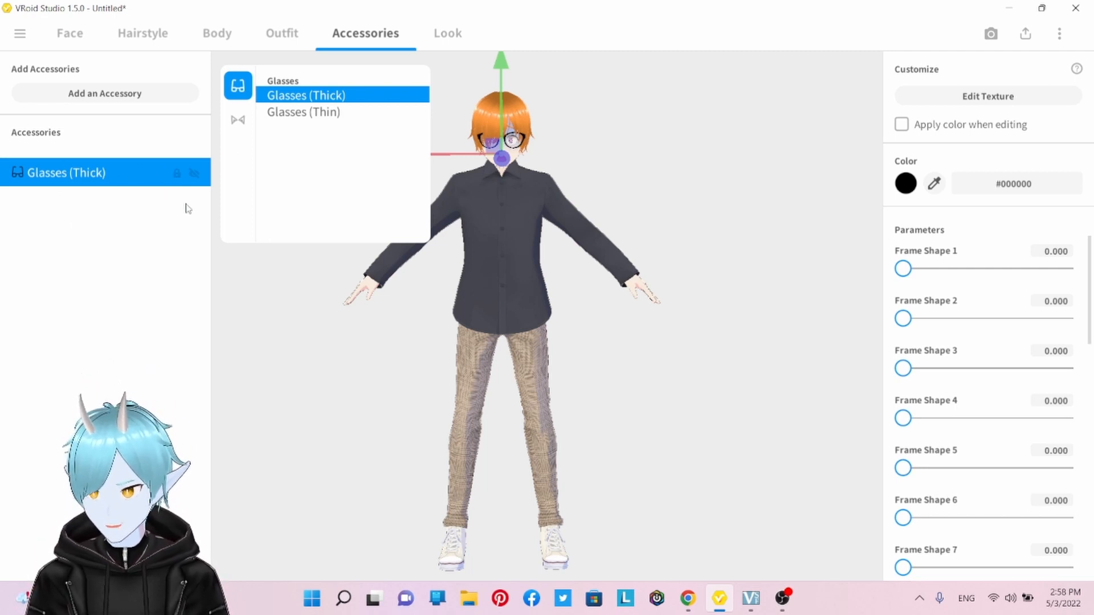
Try hiding and showing the thick glasses, and try locking and unlocking them.
click(194, 177)
click(195, 174)
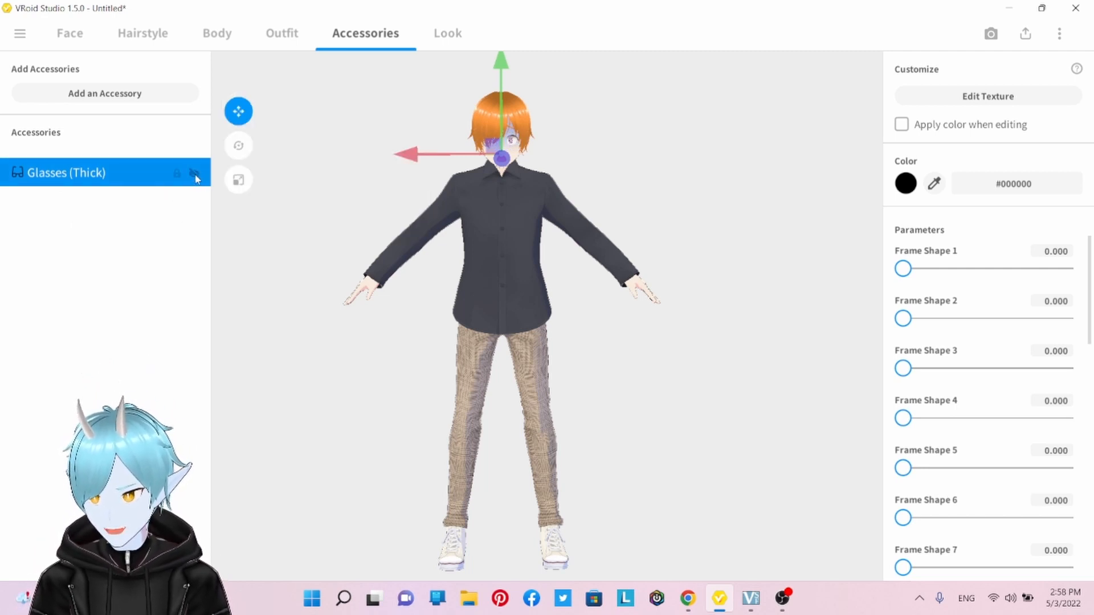
click(197, 176)
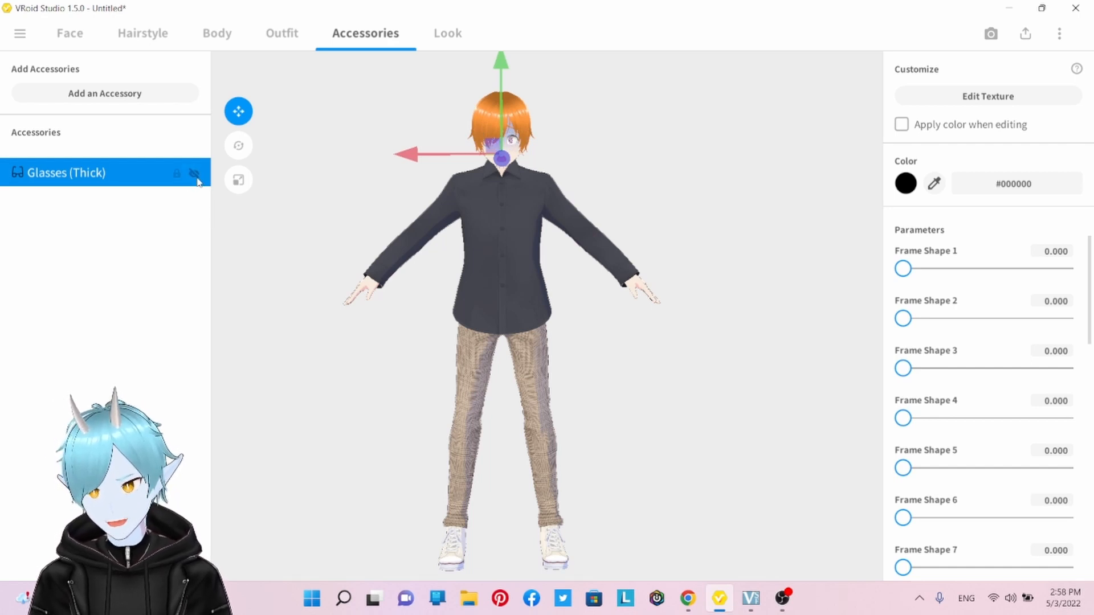
click(200, 168)
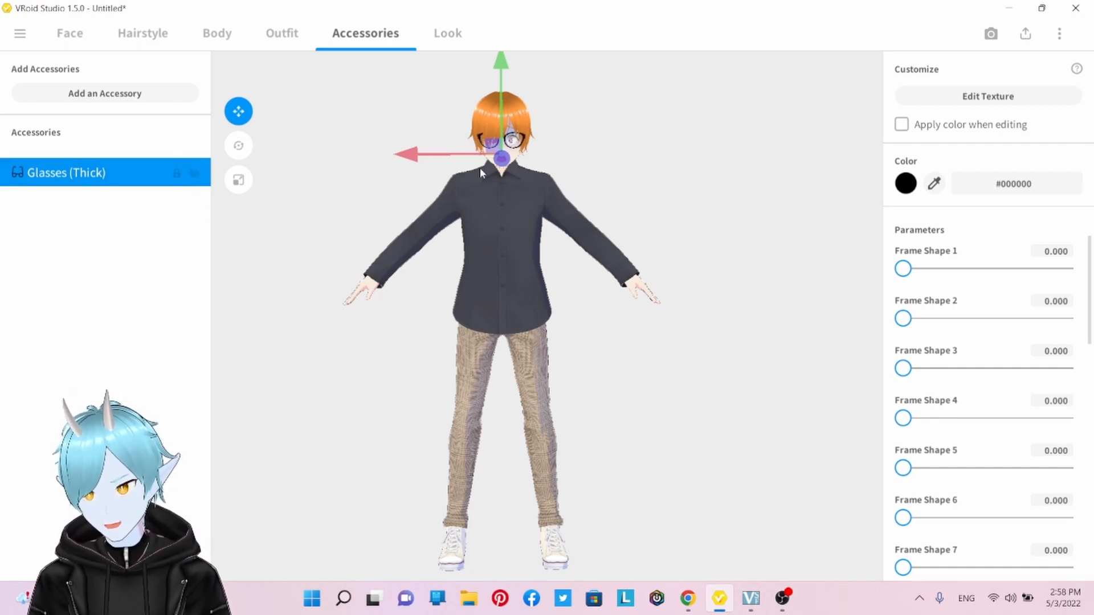
click(177, 173)
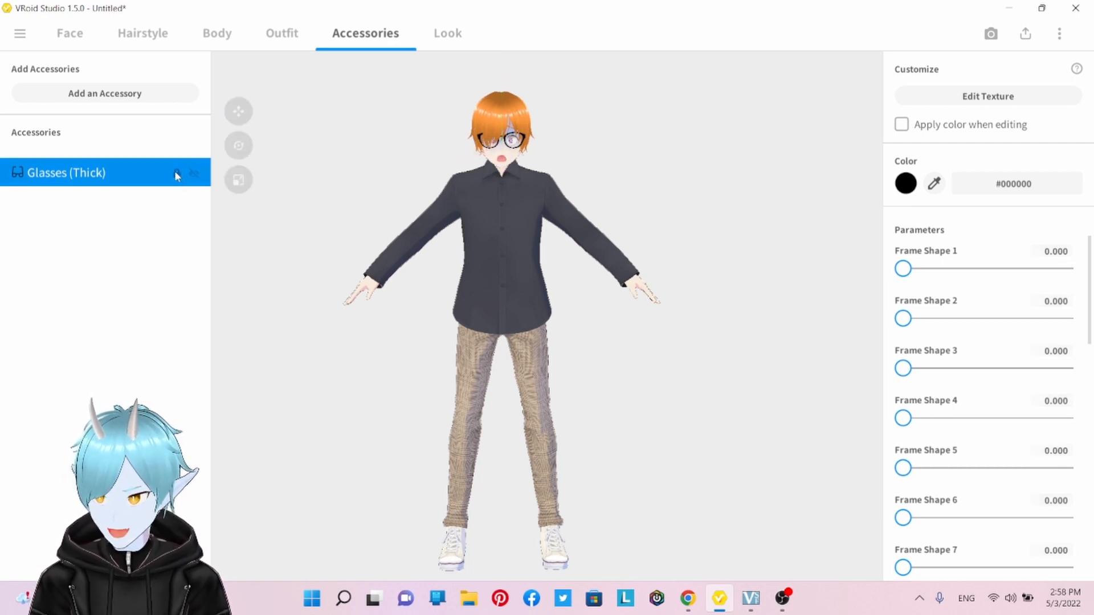
click(176, 173)
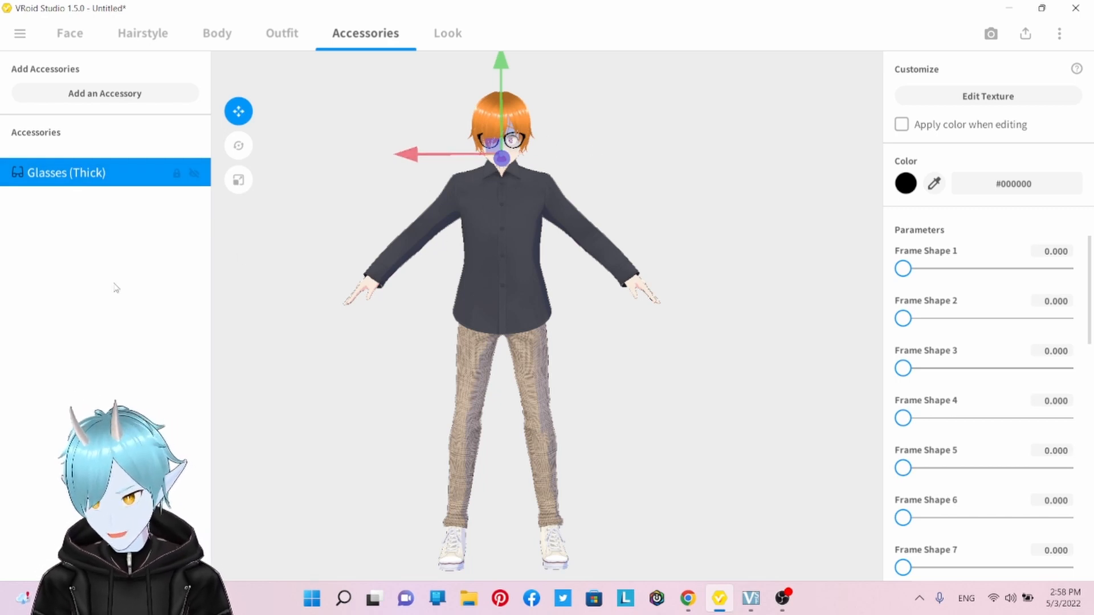
Replace the thick glasses with the Glasses (Thin) accessory.
right_click(78, 182)
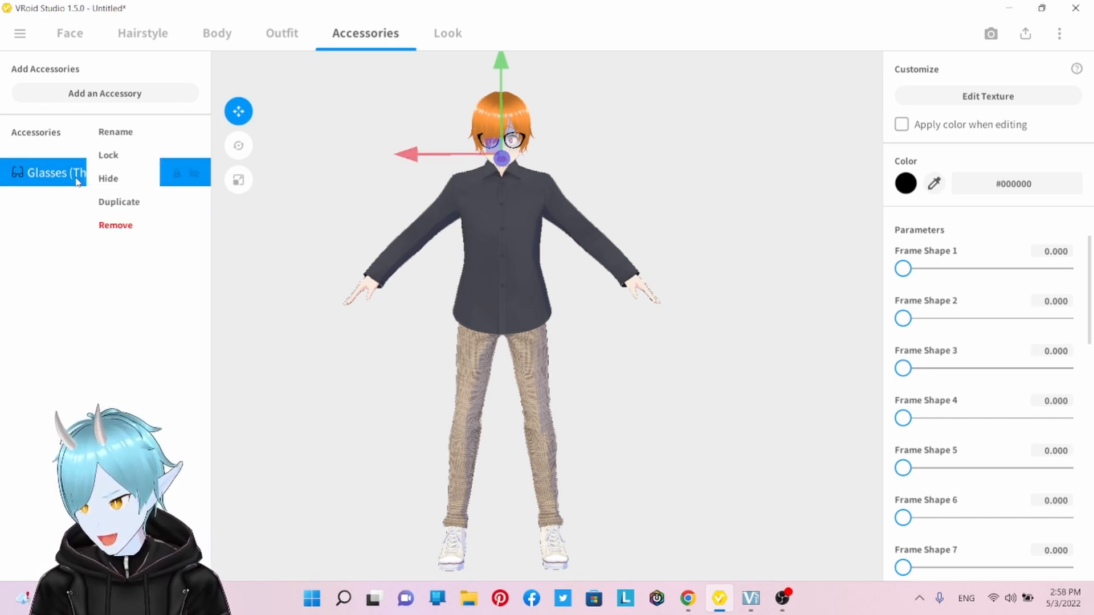
click(119, 225)
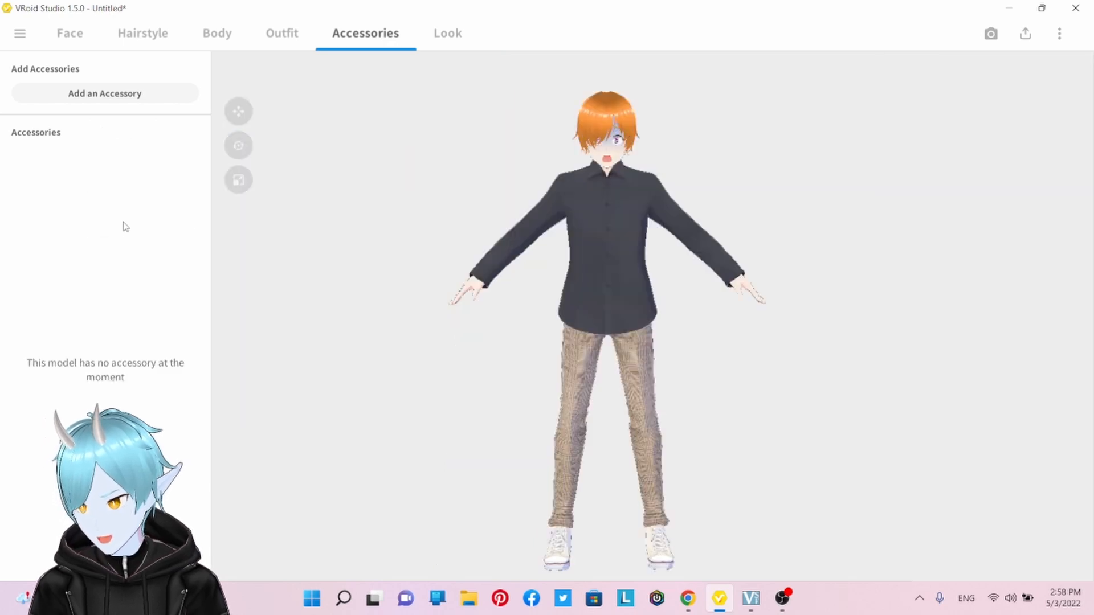
click(157, 99)
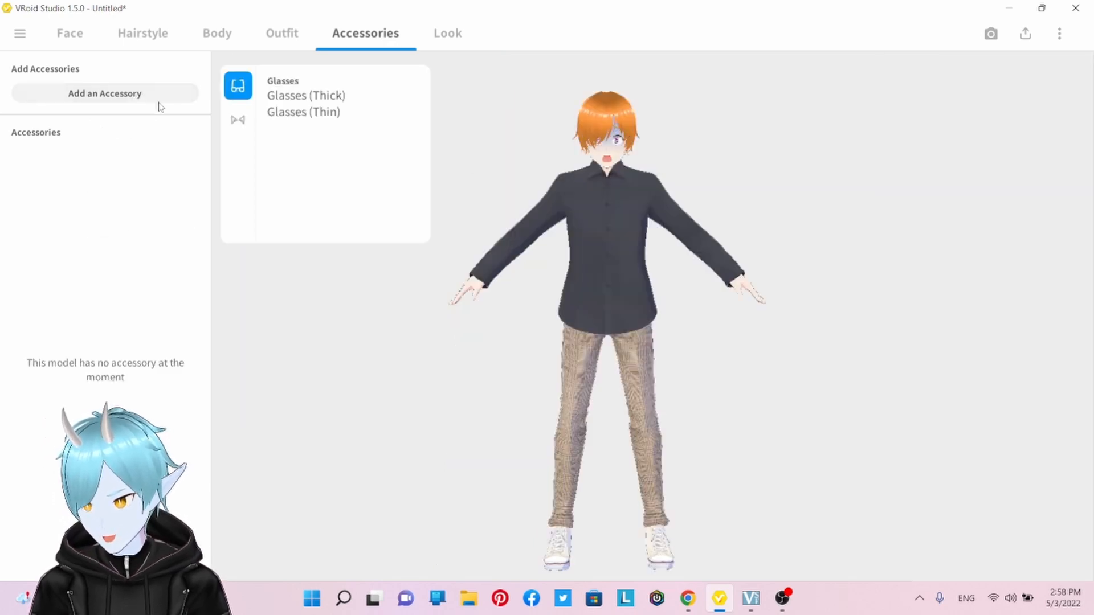
click(302, 116)
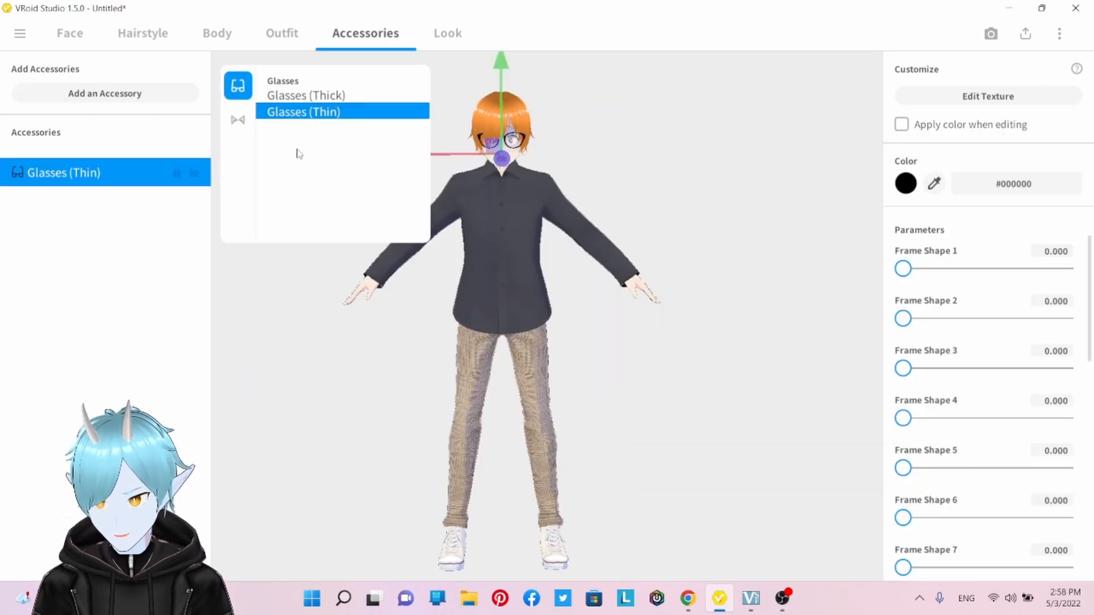
click(490, 265)
Change the thin glasses' color to dark grey #534E53.
scroll(469, 254, up, 5)
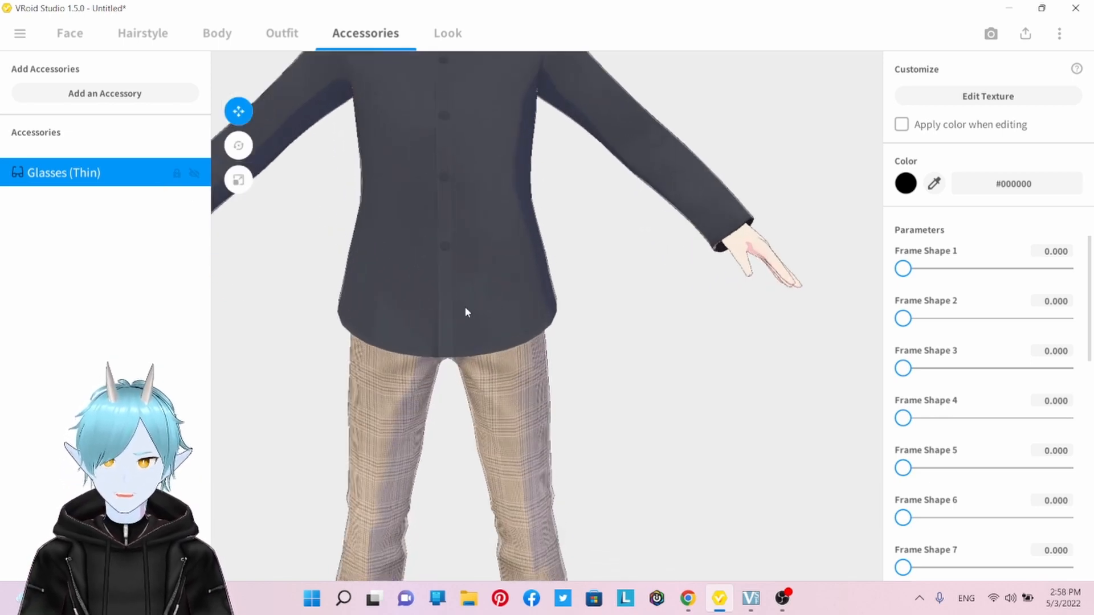
scroll(465, 310, up, 2)
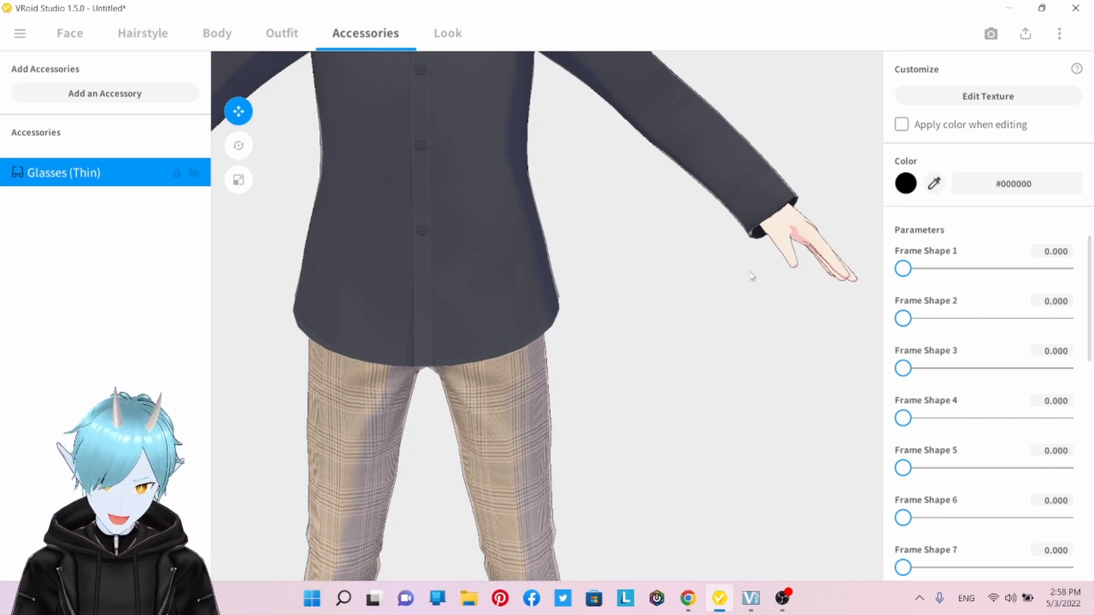
middle_drag(426, 182, 471, 356)
scroll(488, 359, up, 3)
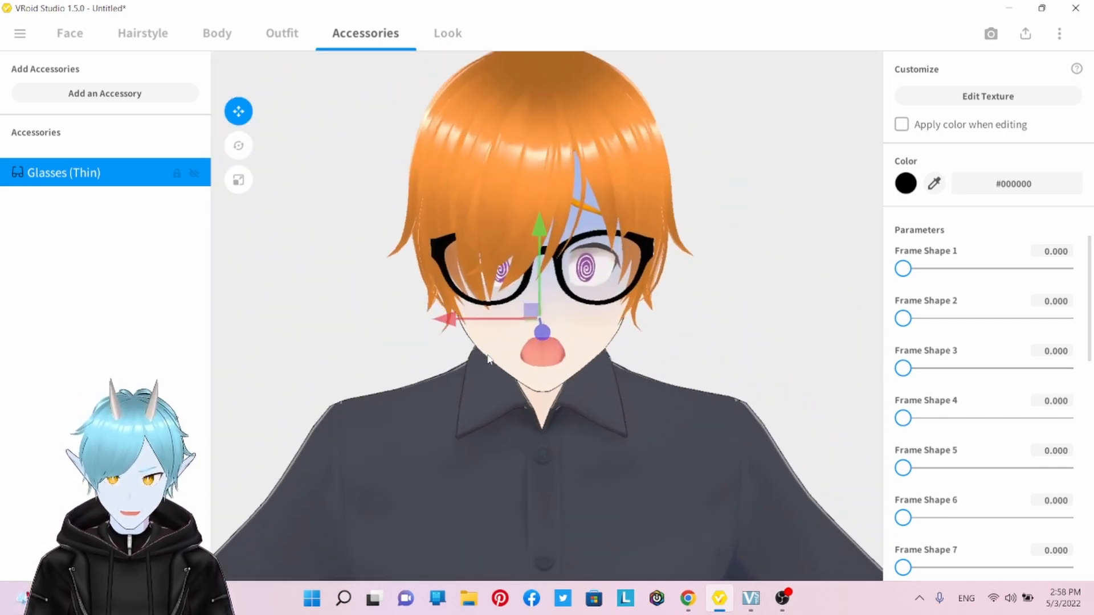
scroll(488, 359, up, 4)
scroll(488, 359, down, 3)
right_drag(652, 412, 638, 423)
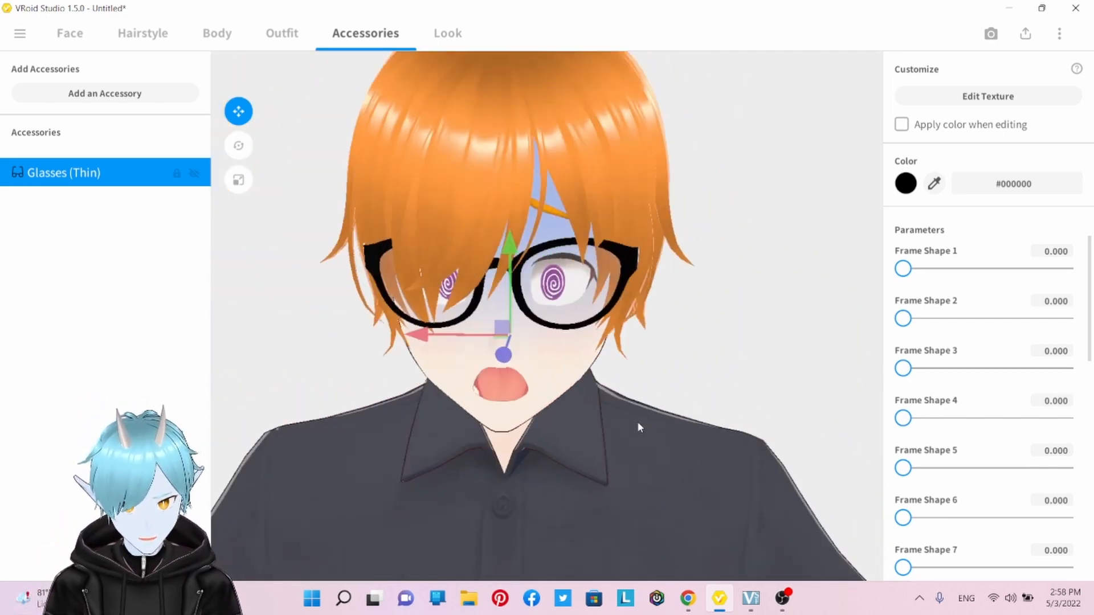
scroll(640, 421, down, 3)
scroll(639, 420, up, 3)
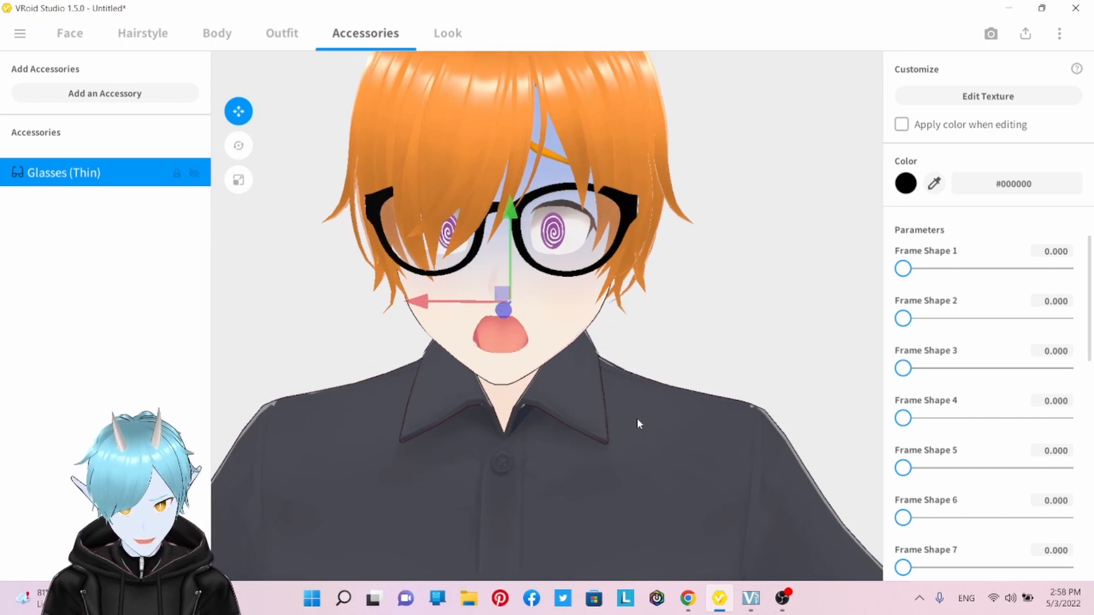
click(906, 183)
mouse_move(878, 271)
mouse_down()
mouse_move(897, 224)
mouse_move(891, 299)
mouse_move(911, 331)
mouse_move(857, 305)
mouse_move(818, 259)
mouse_move(823, 279)
mouse_up()
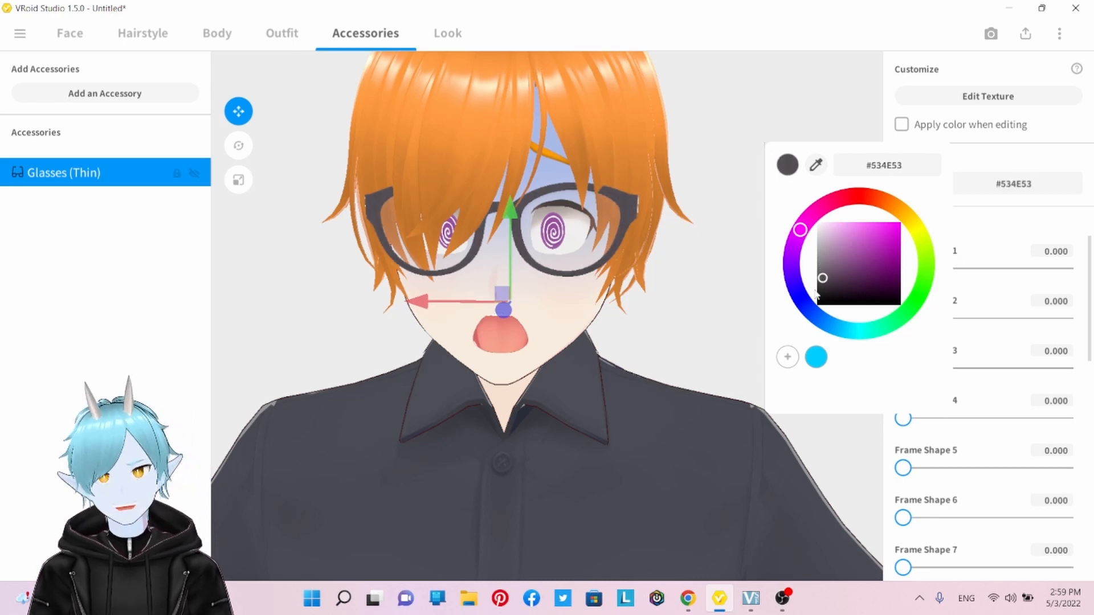
click(722, 272)
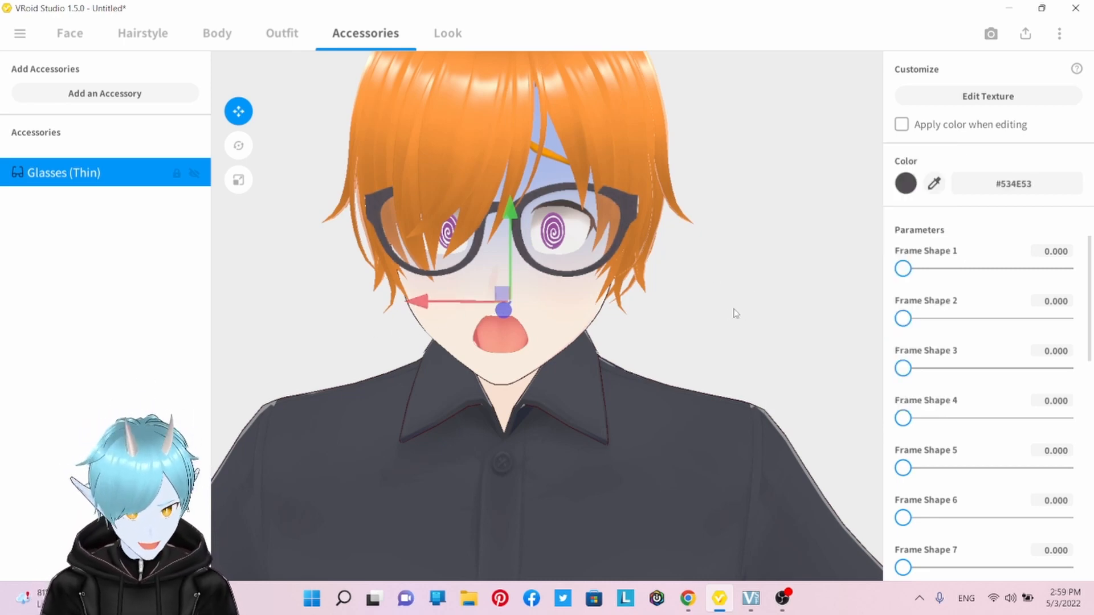
Reshape the glasses with Frame Shape 1 at 61.322, Frame Shape 2 at 40.176 and Frame Shape 4 at 65.198, leaving Frame Shapes 3, 5 and 6 at 0.000.
drag(903, 268, 1000, 285)
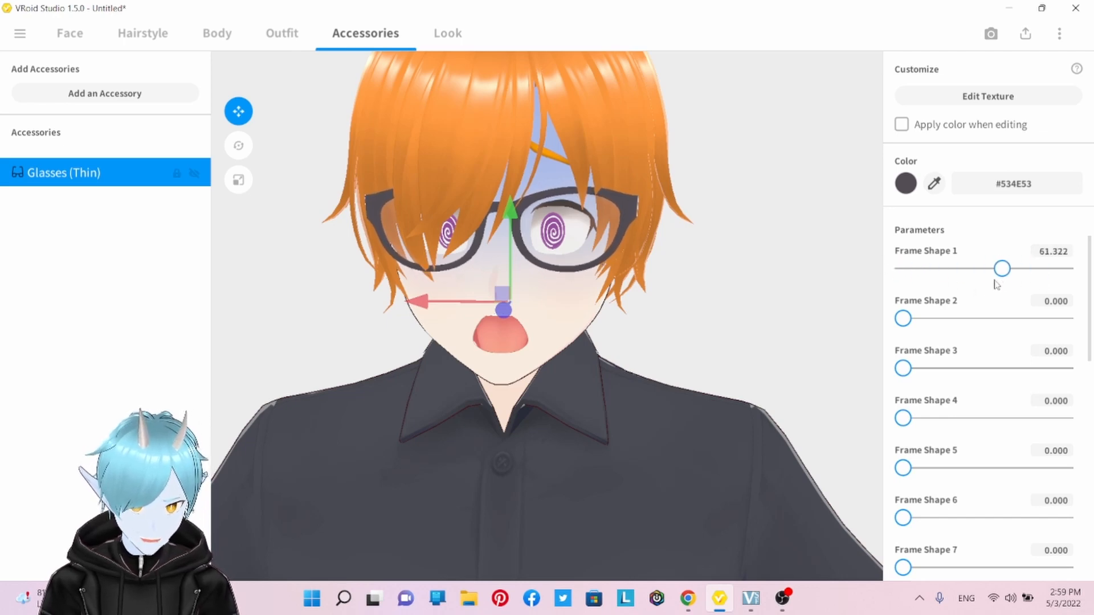
drag(903, 319, 968, 319)
drag(910, 374, 886, 362)
drag(903, 416, 1013, 436)
mouse_move(895, 473)
mouse_down()
mouse_move(940, 469)
mouse_move(899, 467)
mouse_up()
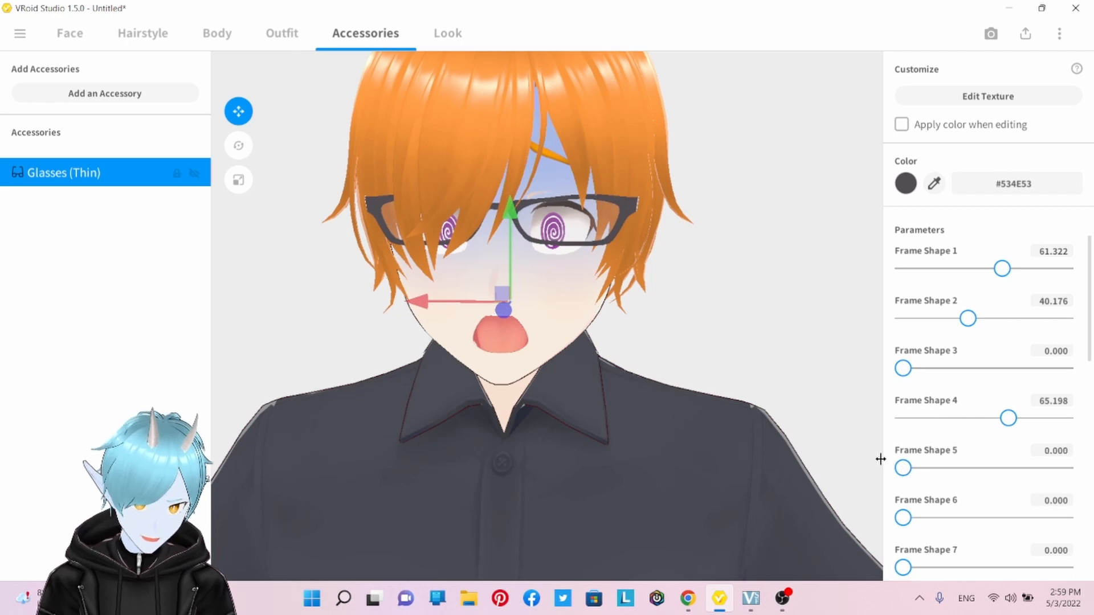
mouse_move(902, 518)
mouse_down()
mouse_move(972, 517)
mouse_move(890, 519)
mouse_up()
Keep the glasses' Move Forward at 0.000, set Resting on Nose to 60.264, and nudge the glasses' position with the move handle.
scroll(932, 507, down, 5)
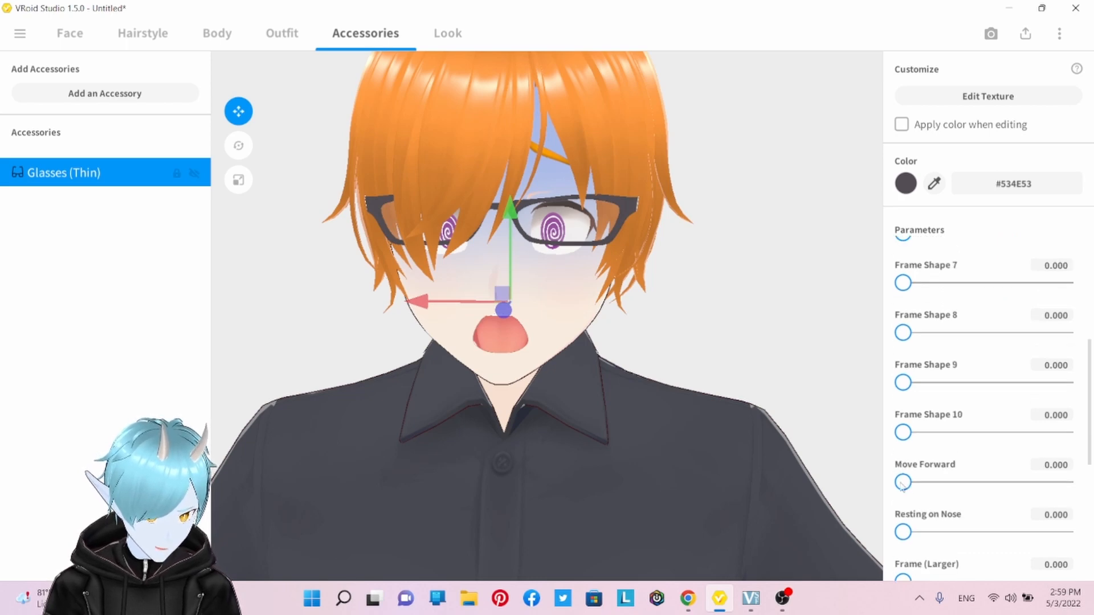
mouse_move(901, 483)
mouse_down()
mouse_move(1064, 482)
mouse_move(892, 484)
mouse_up()
drag(902, 532, 857, 530)
mouse_move(442, 413)
right_down()
mouse_move(466, 411)
mouse_move(434, 413)
mouse_move(443, 413)
right_up()
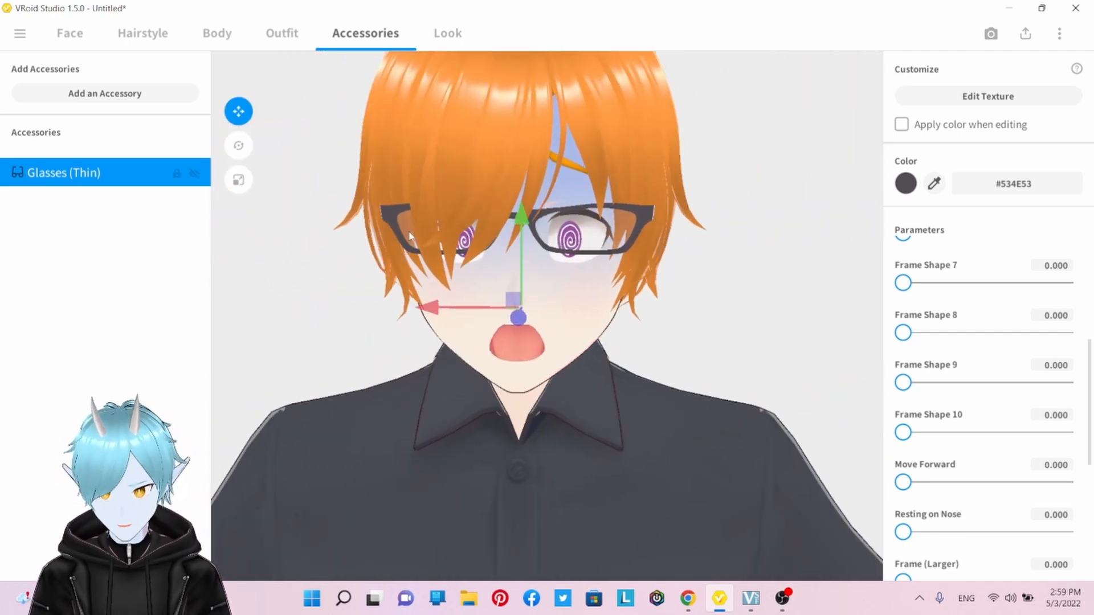
scroll(927, 484, down, 1)
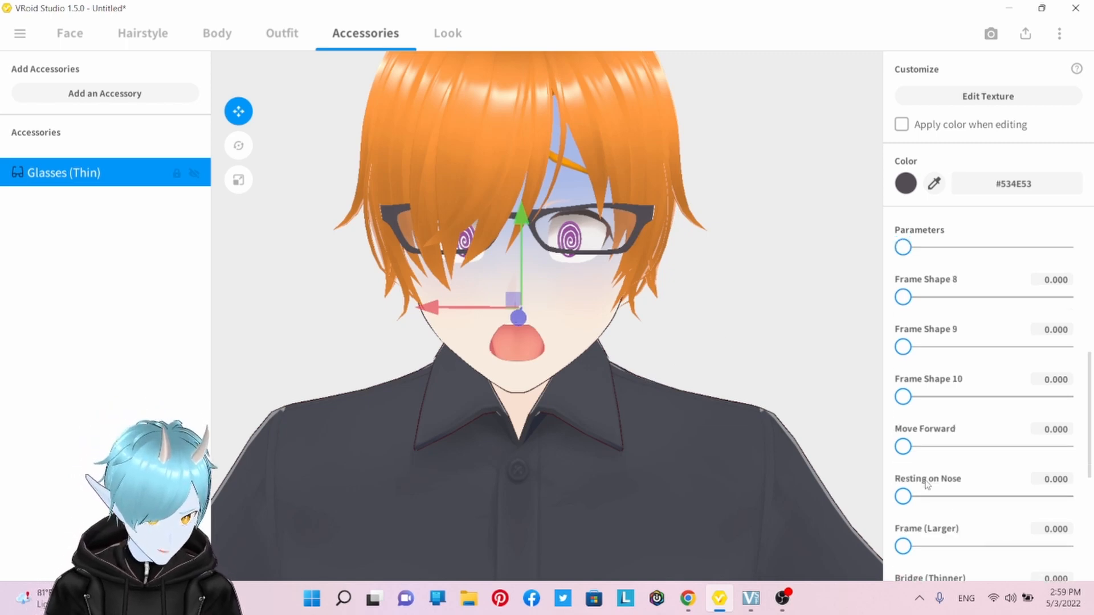
drag(903, 496, 1004, 530)
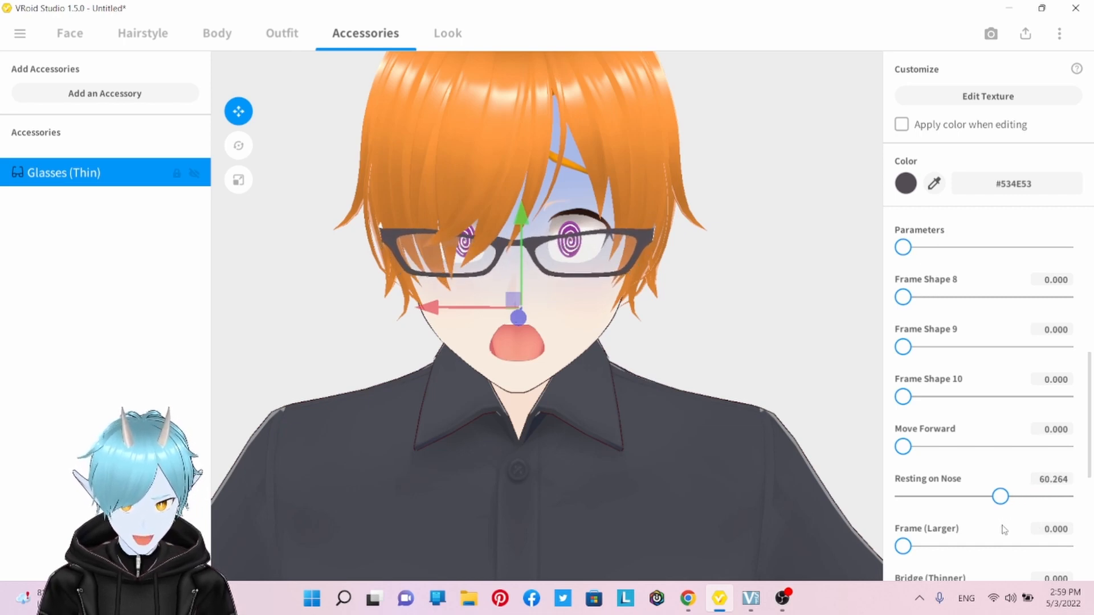
mouse_move(521, 319)
mouse_down()
mouse_move(519, 310)
mouse_move(514, 334)
mouse_move(526, 313)
mouse_move(554, 402)
mouse_move(530, 347)
mouse_move(533, 314)
mouse_move(534, 325)
mouse_move(478, 309)
mouse_move(581, 313)
mouse_move(509, 300)
mouse_move(517, 300)
mouse_up()
Set the Outline Width of both the hair and the face to 0.000 in the Look settings.
scroll(1030, 412, down, 4)
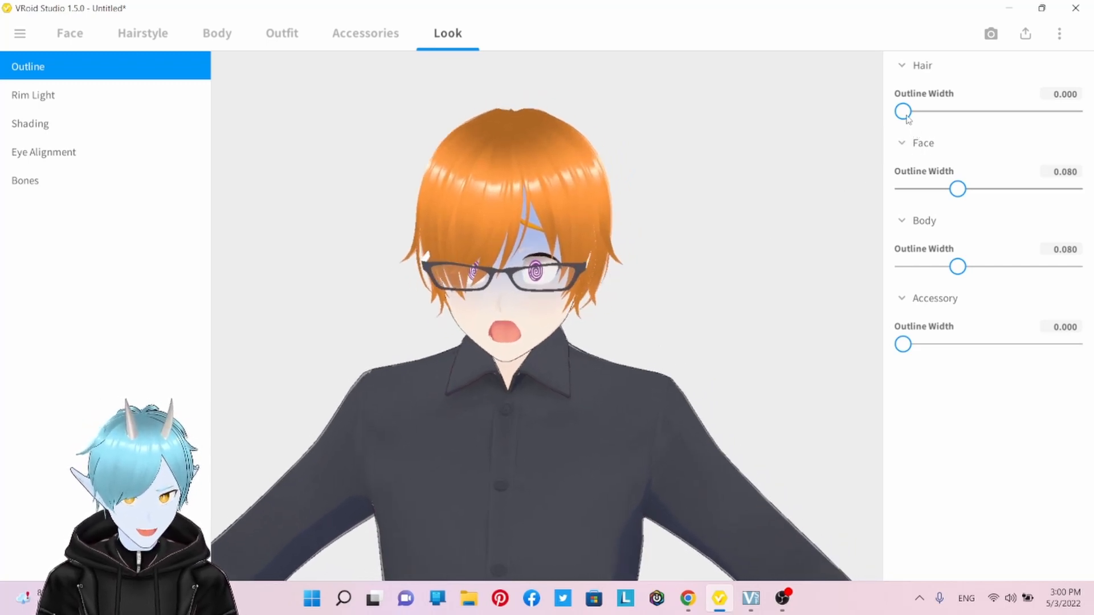
drag(906, 112, 839, 119)
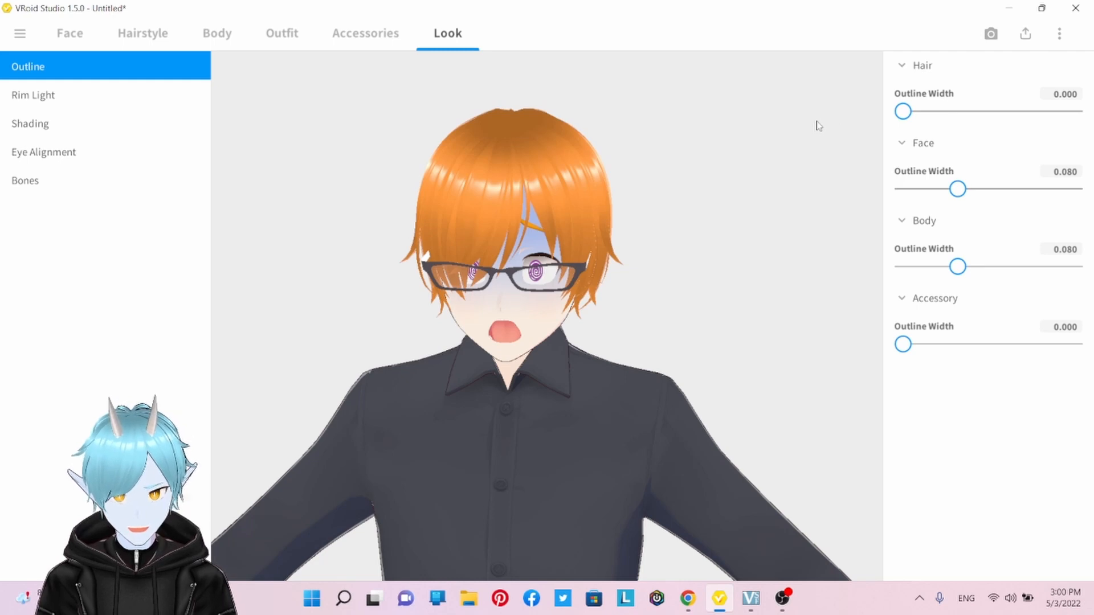
drag(958, 191, 838, 187)
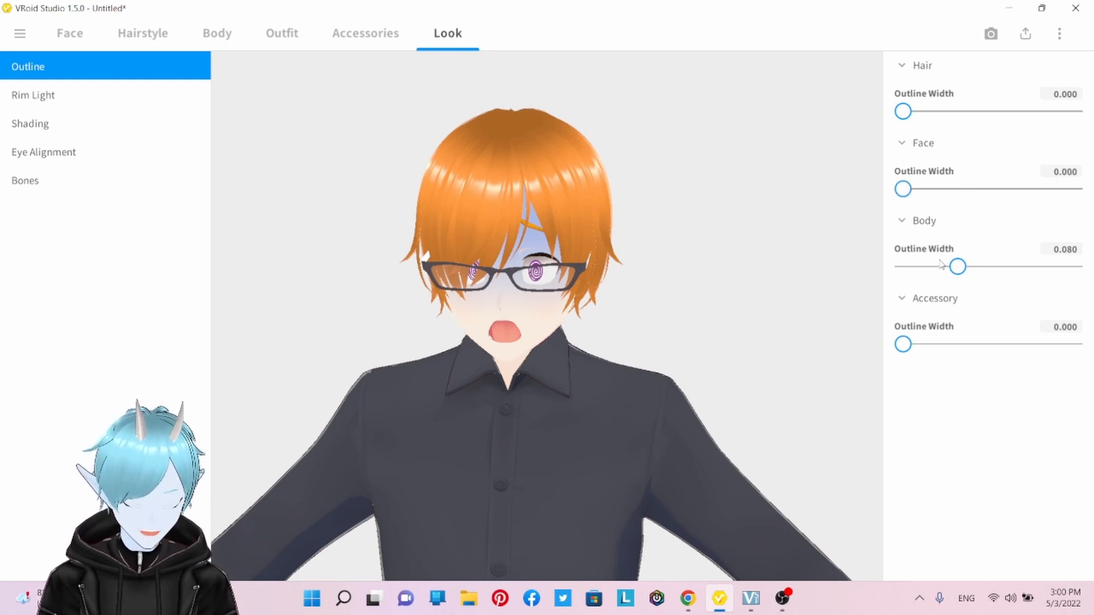
Set the Outline Width of the body and the accessory to 0.000.
drag(960, 273, 816, 271)
drag(905, 345, 784, 345)
mouse_move(421, 423)
right_down()
mouse_move(462, 429)
mouse_move(425, 420)
right_up()
scroll(439, 397, down, 4)
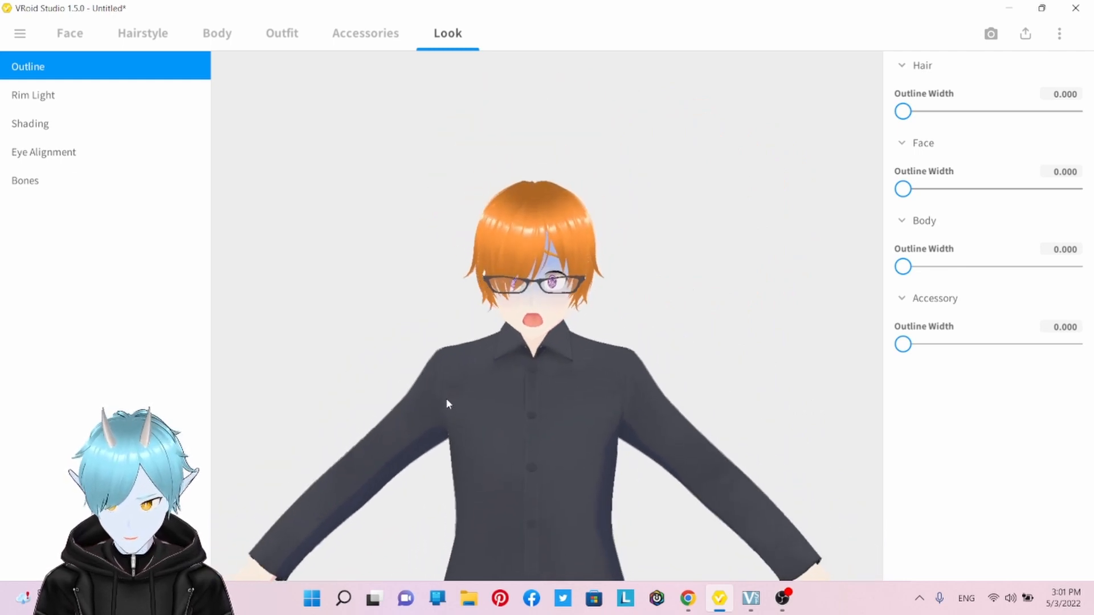
Set the hair's Rim Light Intensity to 17.000 and the face's Shading Area to -0.433.
click(37, 96)
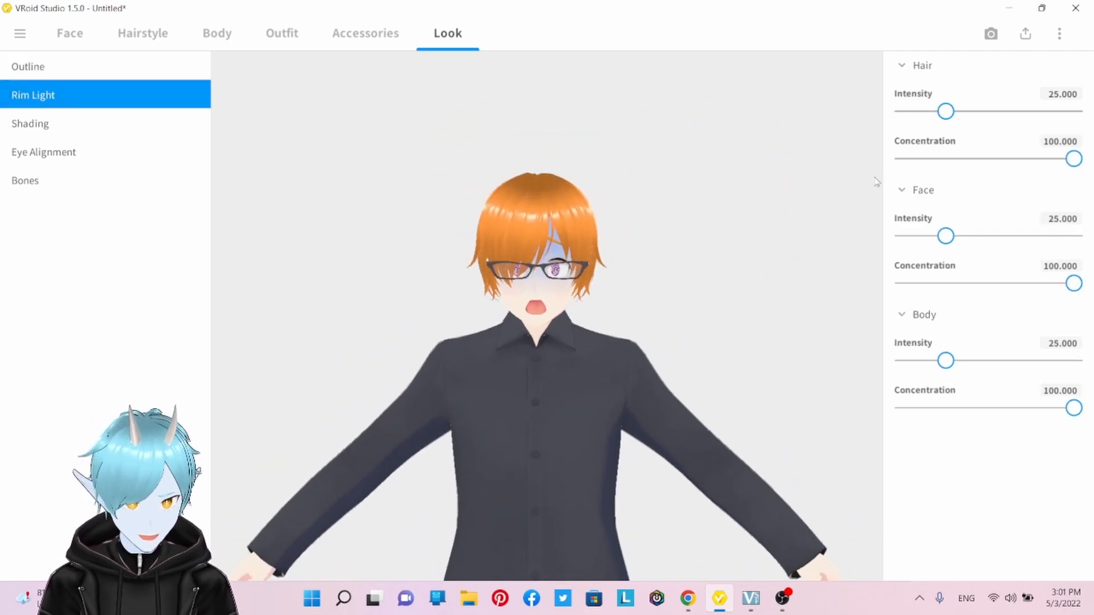
mouse_move(945, 111)
mouse_down()
mouse_move(1000, 113)
mouse_move(924, 116)
mouse_move(940, 114)
mouse_move(933, 125)
mouse_up()
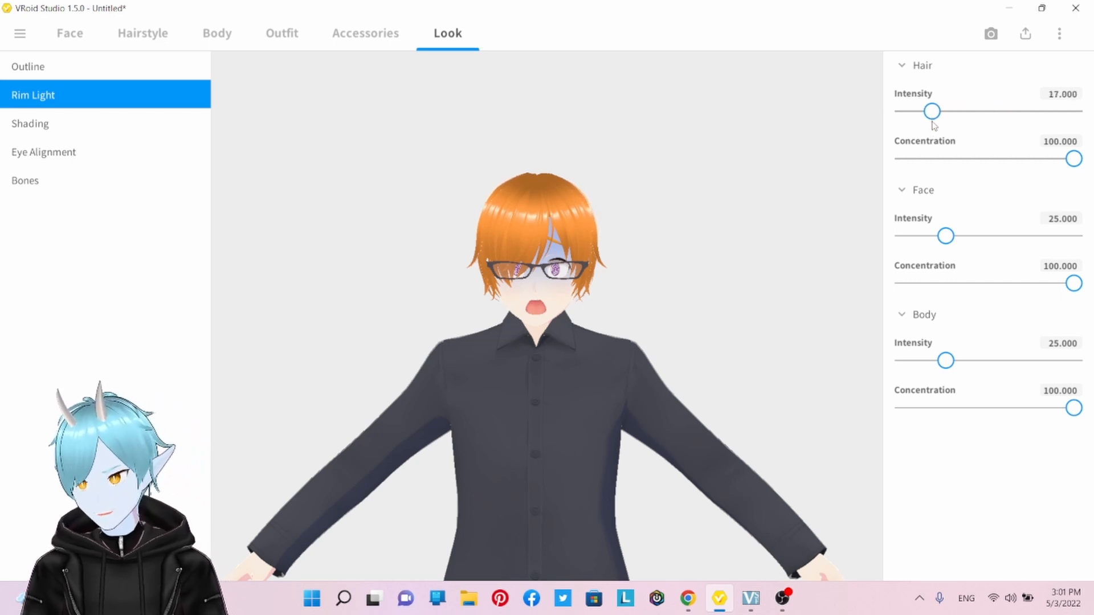
click(40, 130)
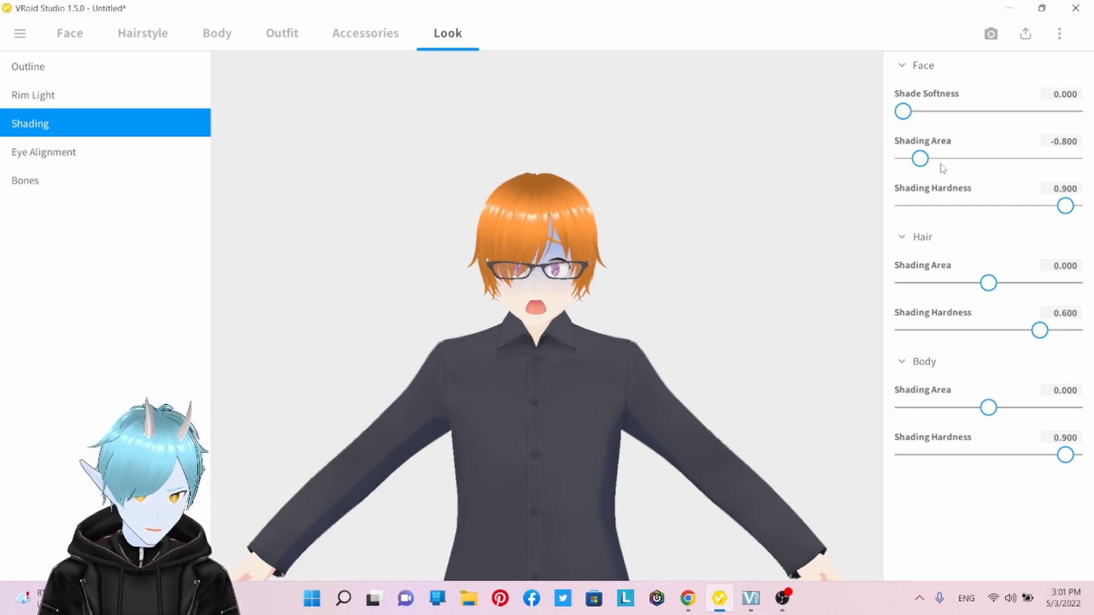
mouse_move(920, 159)
mouse_down()
mouse_move(1010, 171)
mouse_move(1001, 171)
mouse_move(1070, 194)
mouse_move(911, 205)
mouse_move(957, 223)
mouse_up()
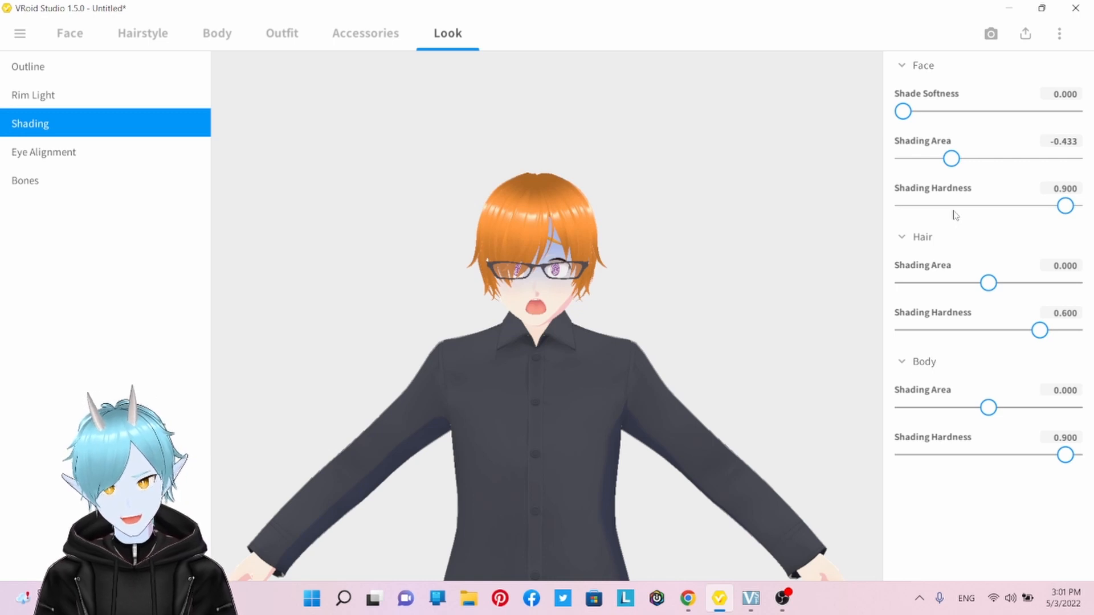
mouse_move(590, 444)
right_down()
mouse_move(625, 438)
mouse_move(588, 444)
right_up()
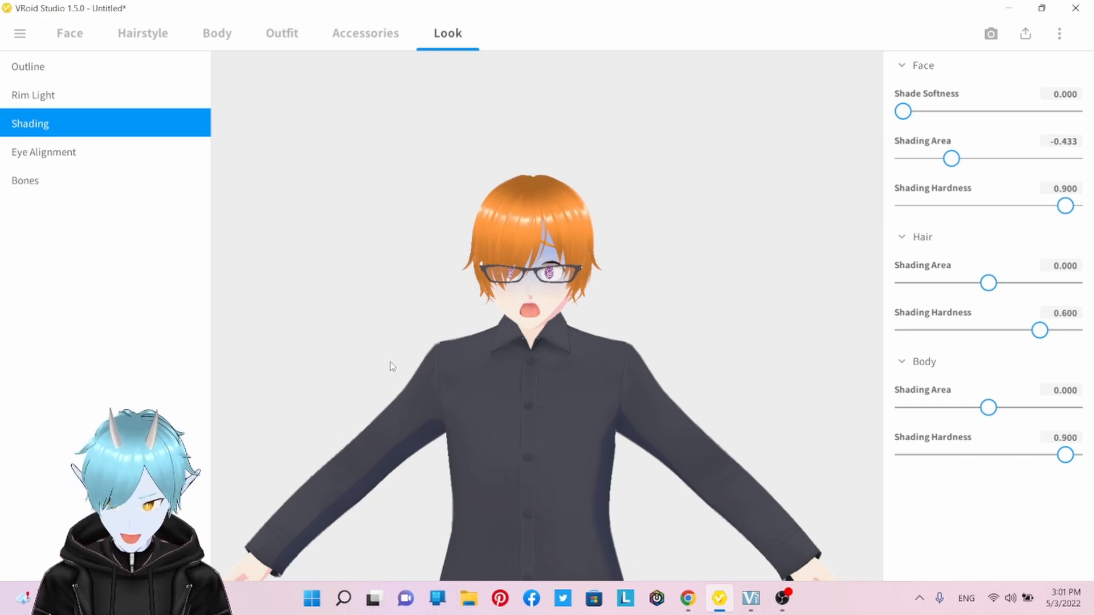
Open the Eye Alignment settings and inspect the character's eyes up close.
click(79, 165)
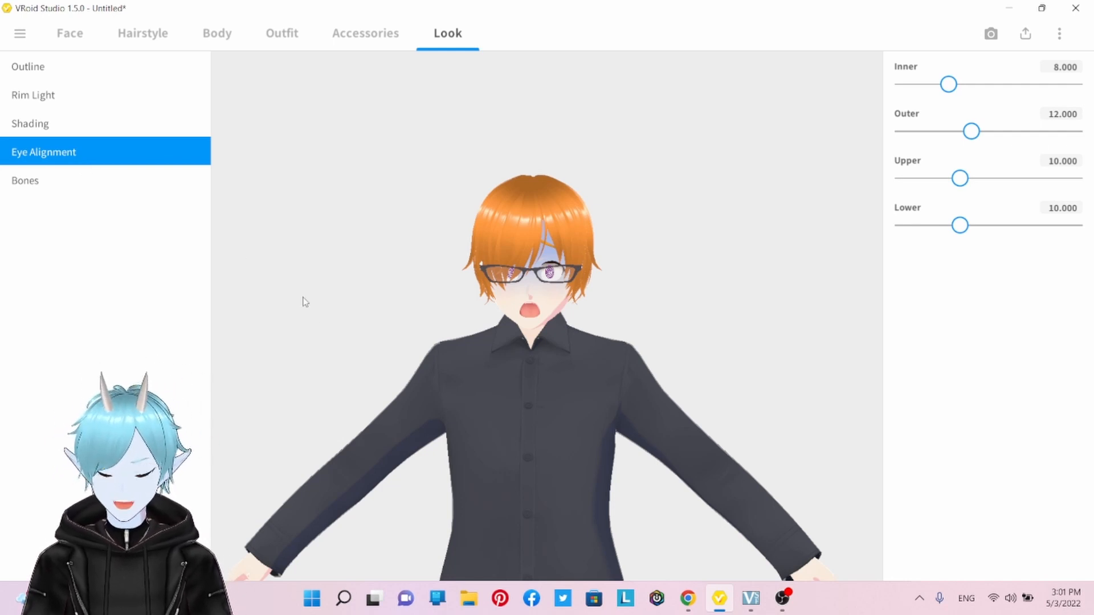
scroll(454, 311, up, 4)
scroll(454, 312, down, 3)
scroll(399, 289, up, 2)
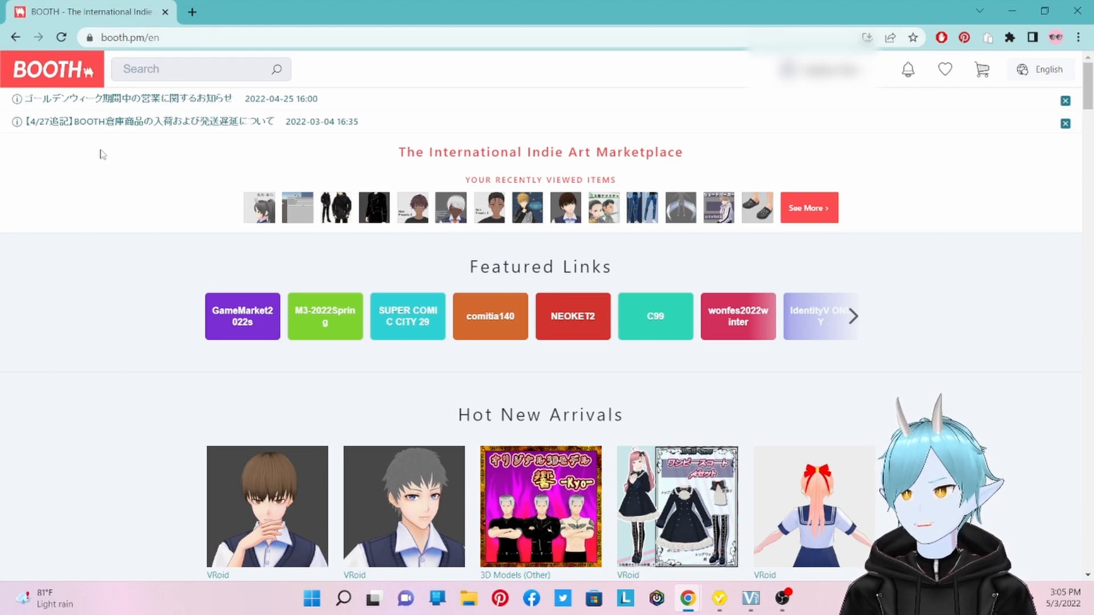
Switch to the BOOTH marketplace in Chrome, look over the Hot New Arrivals and search for VROID SHIRT.
scroll(146, 370, down, 3)
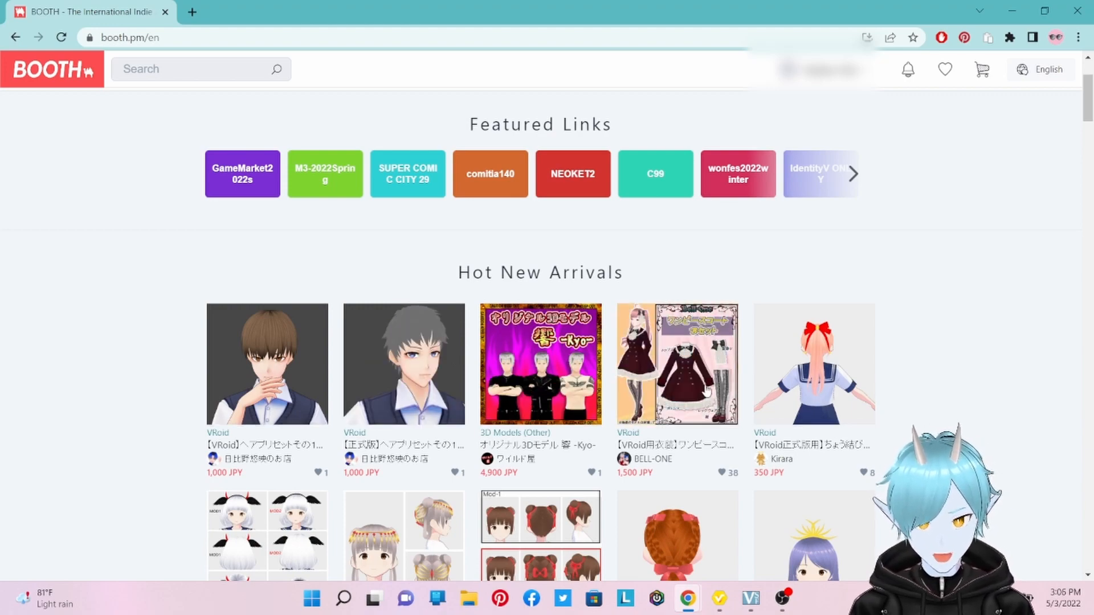
scroll(520, 464, down, 5)
scroll(398, 370, up, 9)
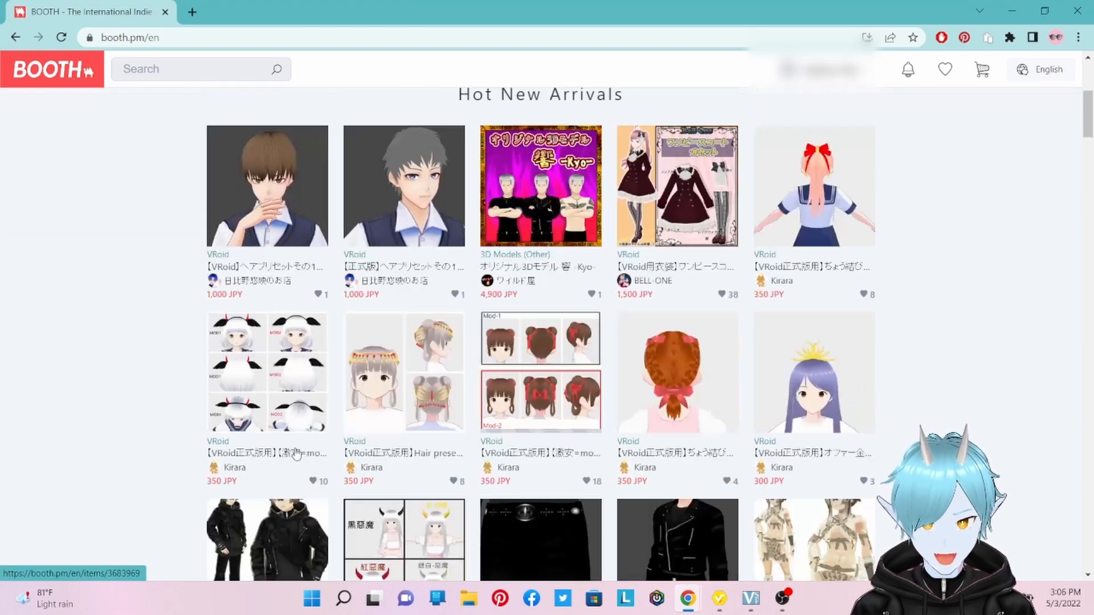
click(152, 69)
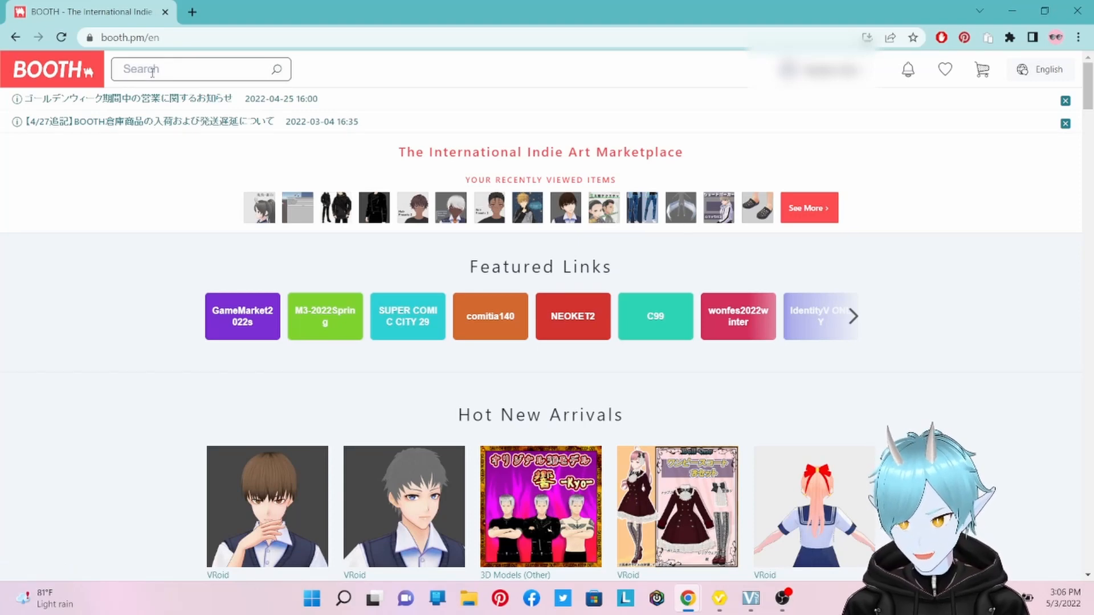
text(VROI)
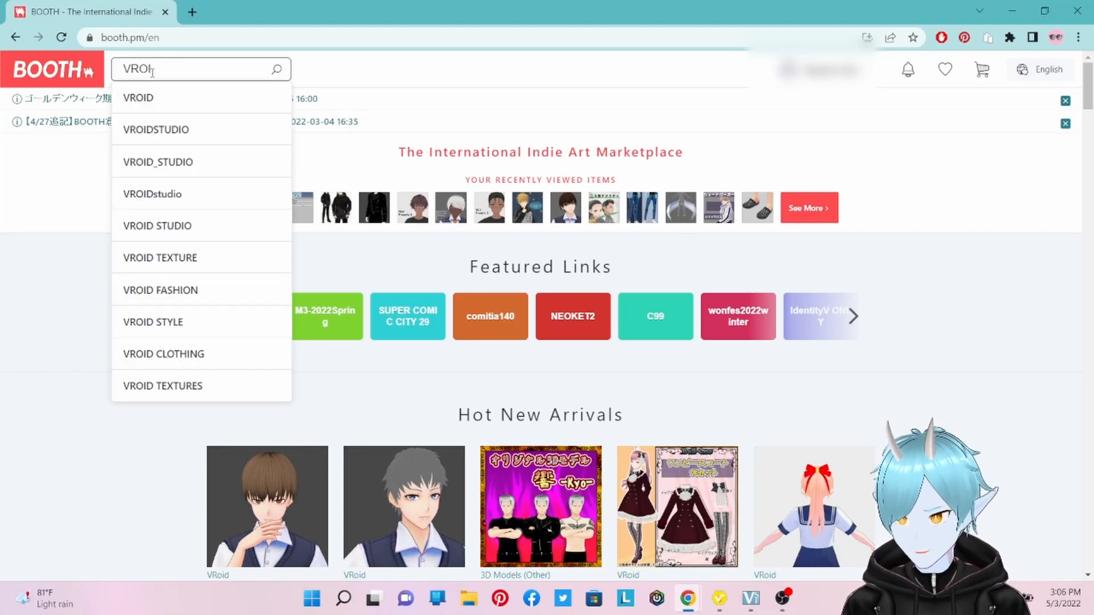
text(D)
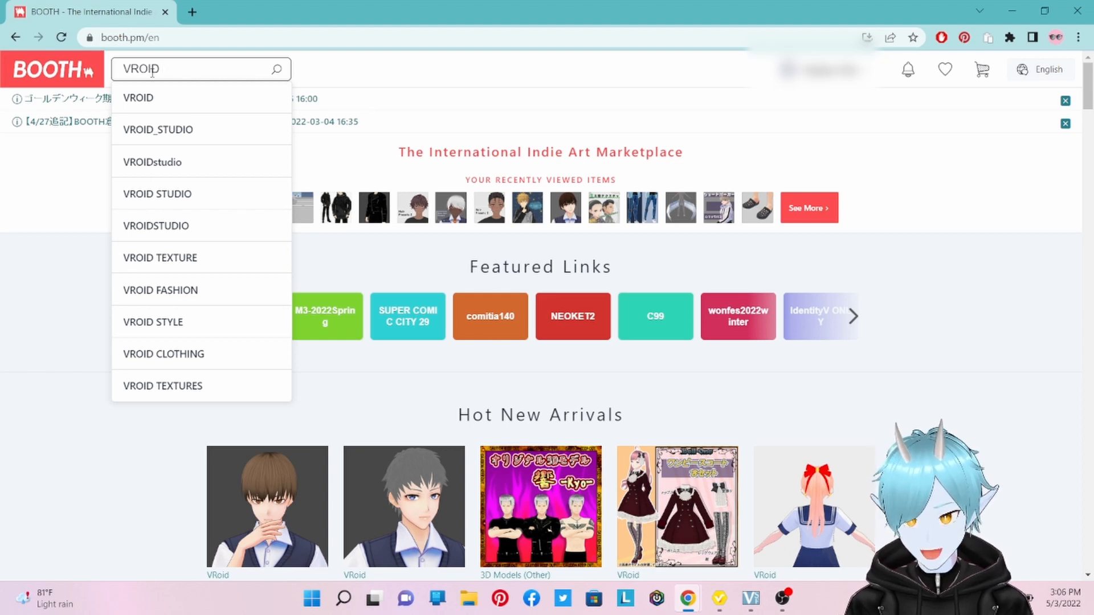
text( SHIRT)
key(Return)
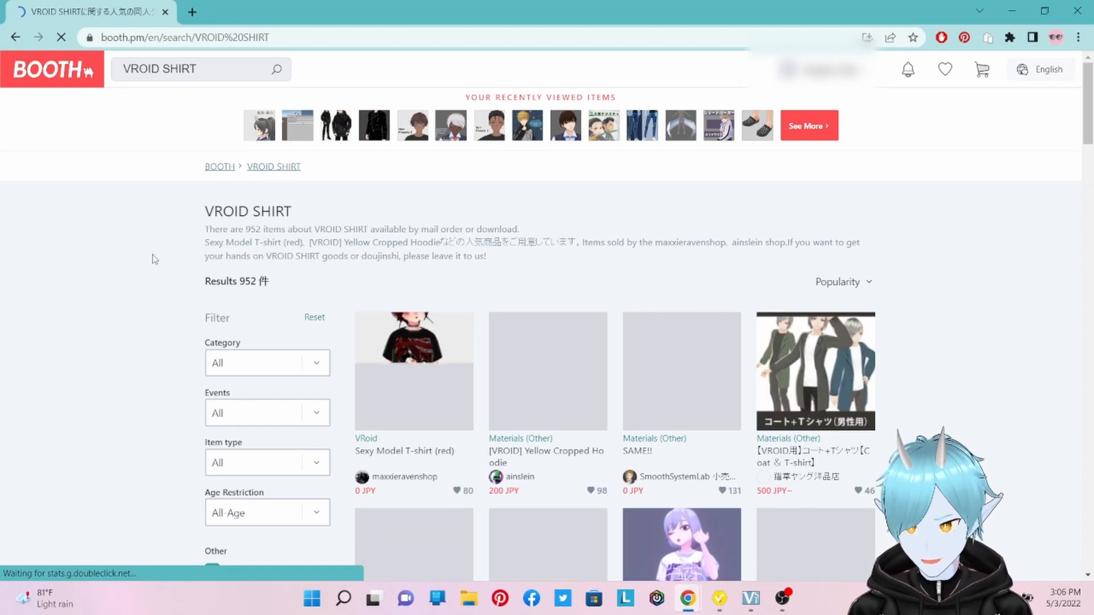
Browse the shirt search results and open the page of the free BUBBLE CATS 202204 T-shirt.
scroll(500, 256, down, 2)
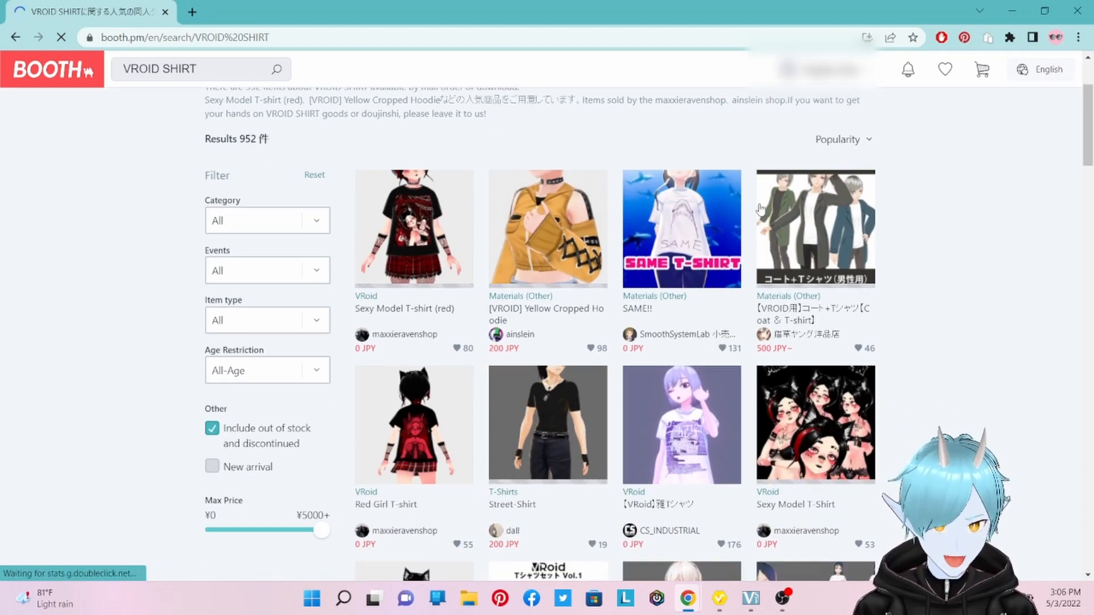
scroll(850, 235, down, 3)
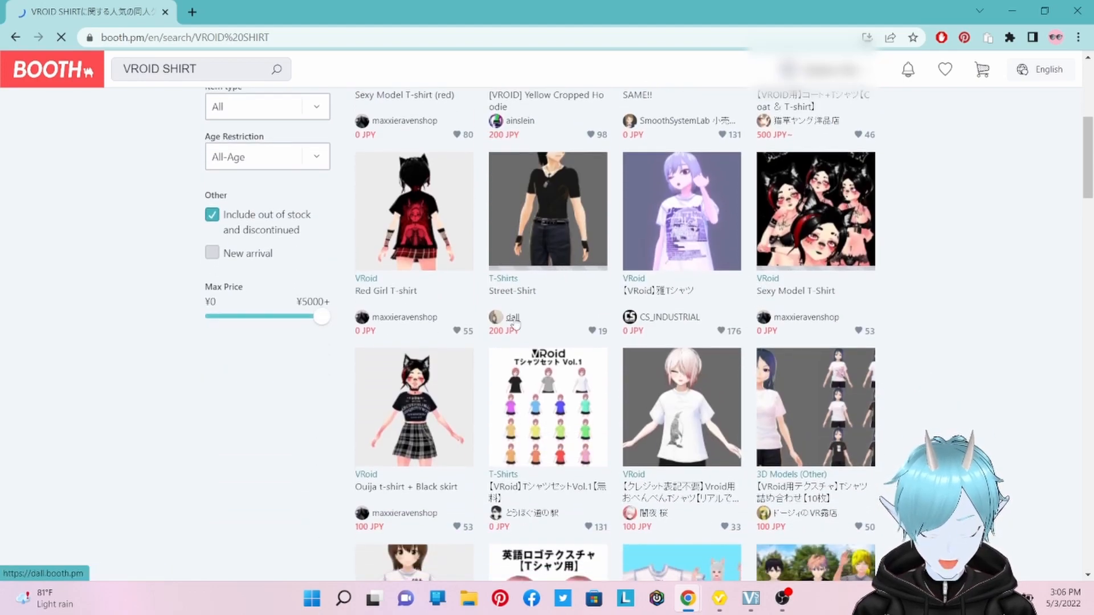
scroll(781, 399, down, 2)
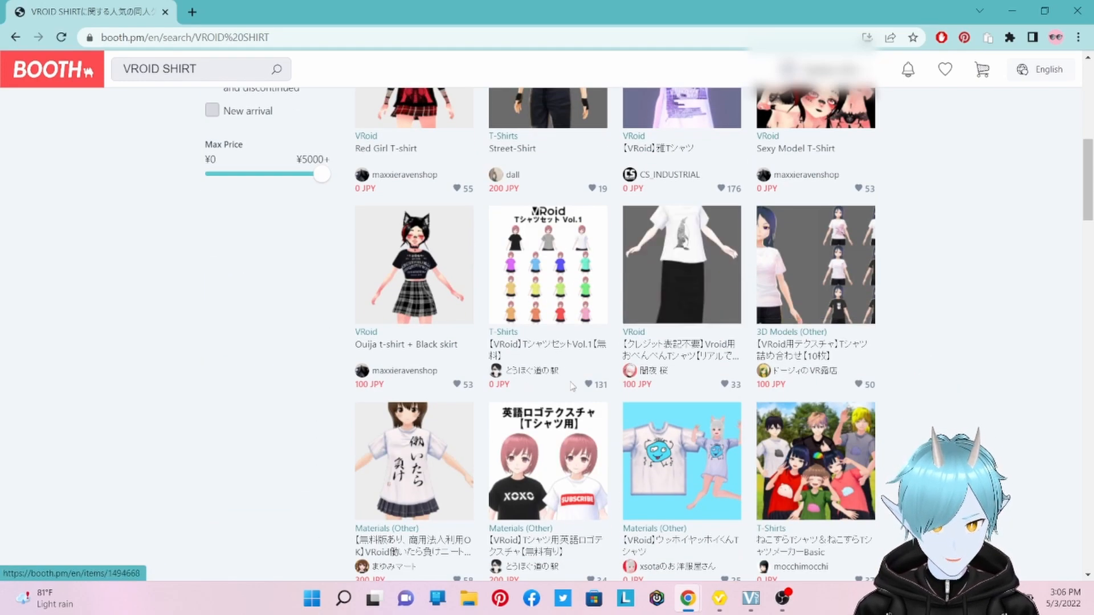
scroll(445, 501, down, 4)
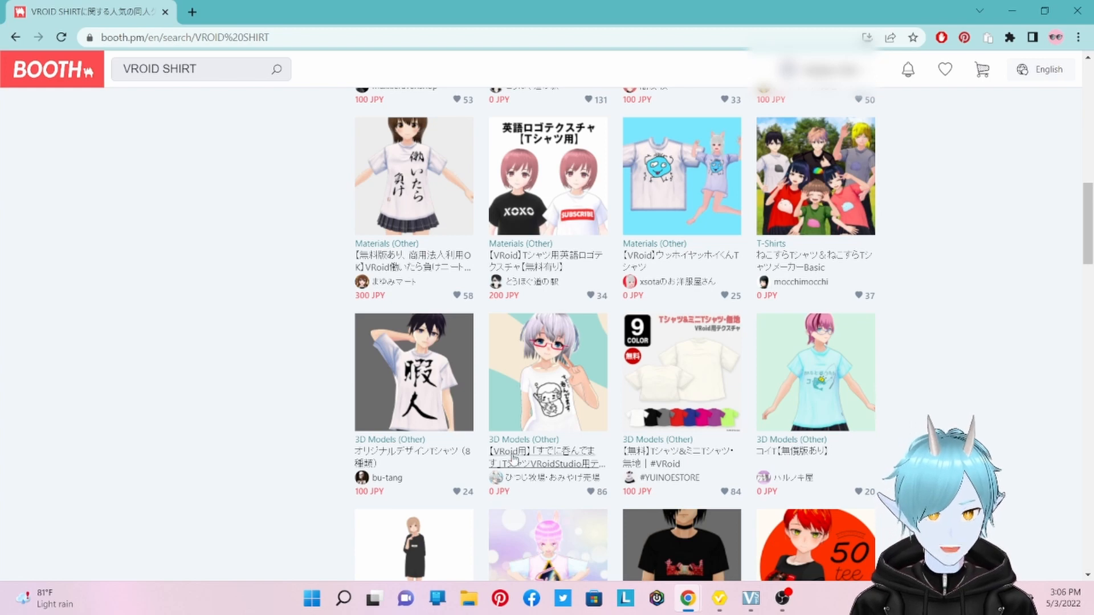
scroll(503, 494, down, 6)
scroll(563, 393, down, 1)
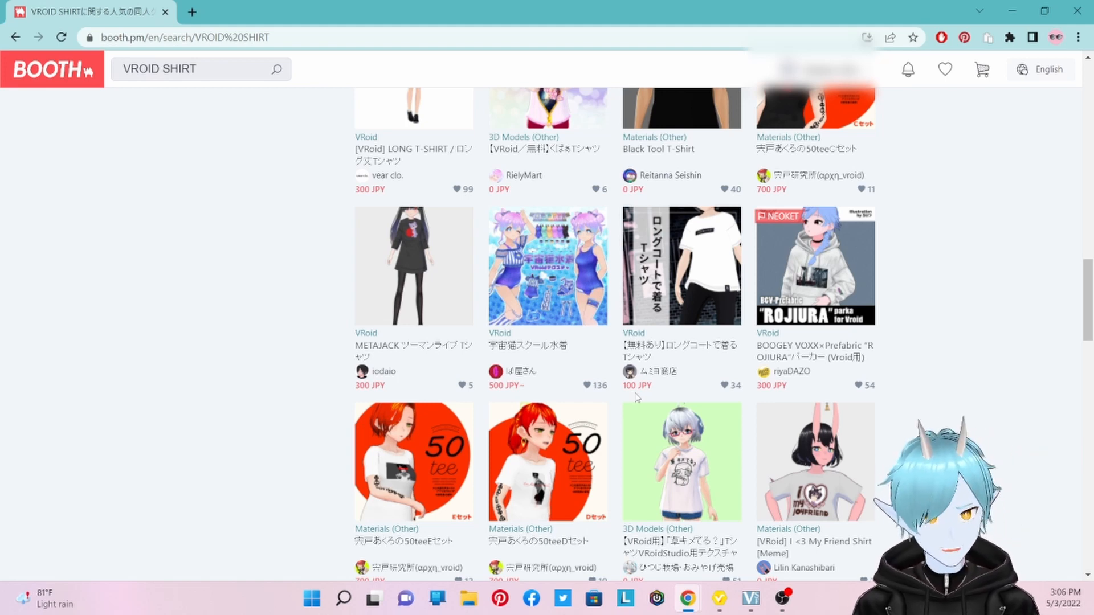
scroll(637, 397, down, 5)
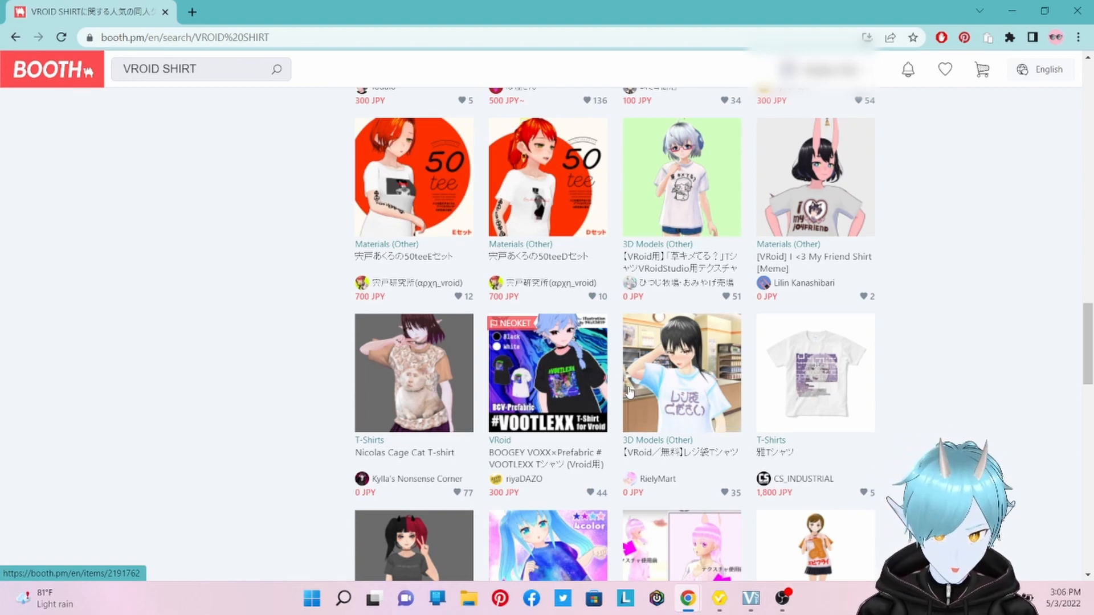
scroll(590, 389, down, 4)
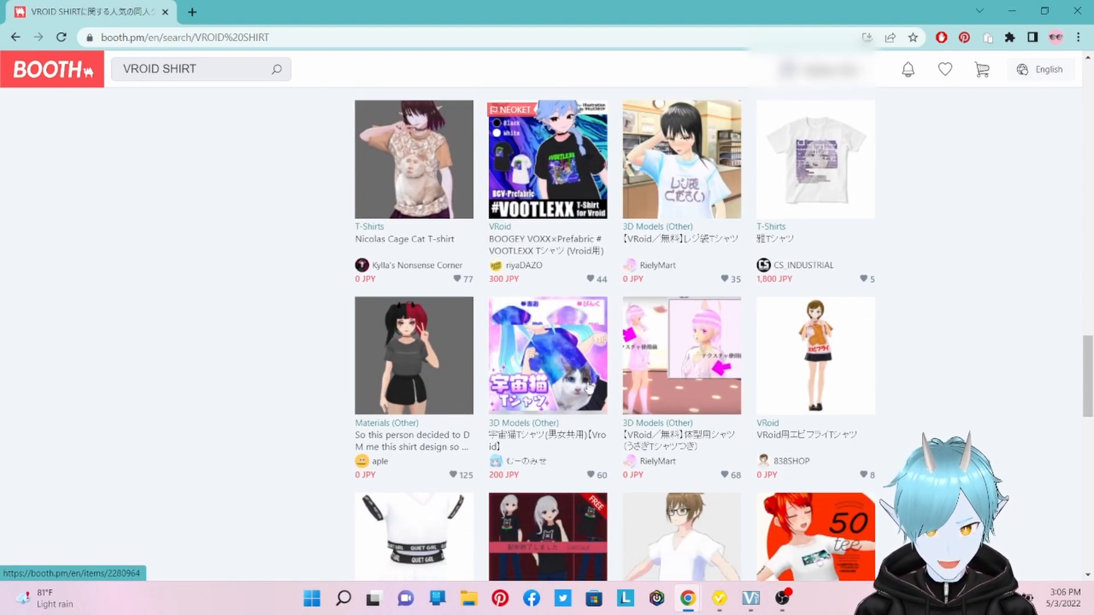
scroll(674, 393, down, 4)
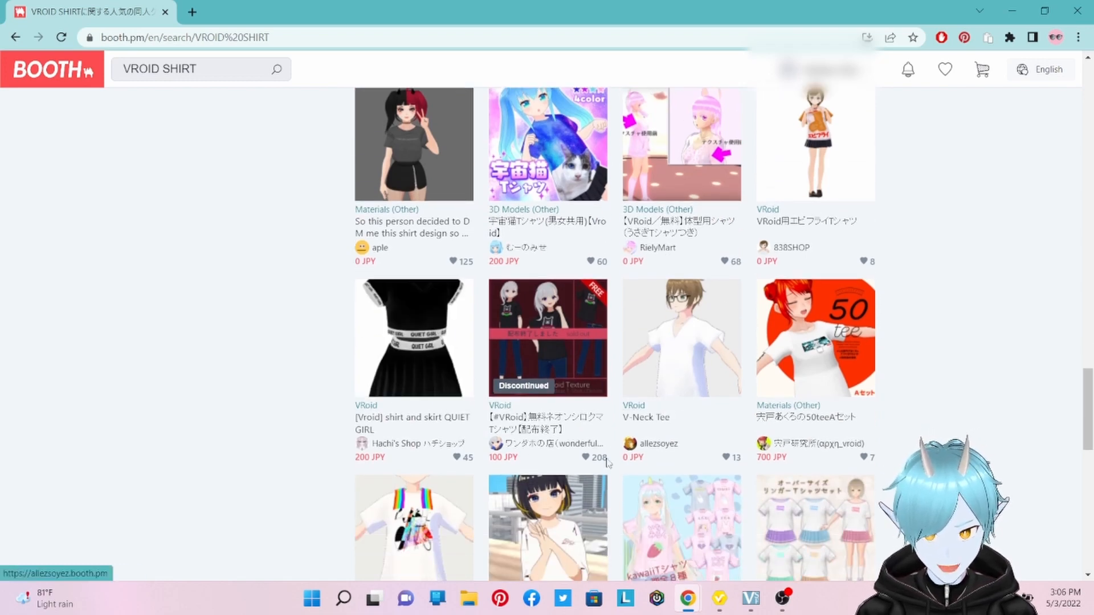
scroll(609, 463, down, 4)
click(424, 332)
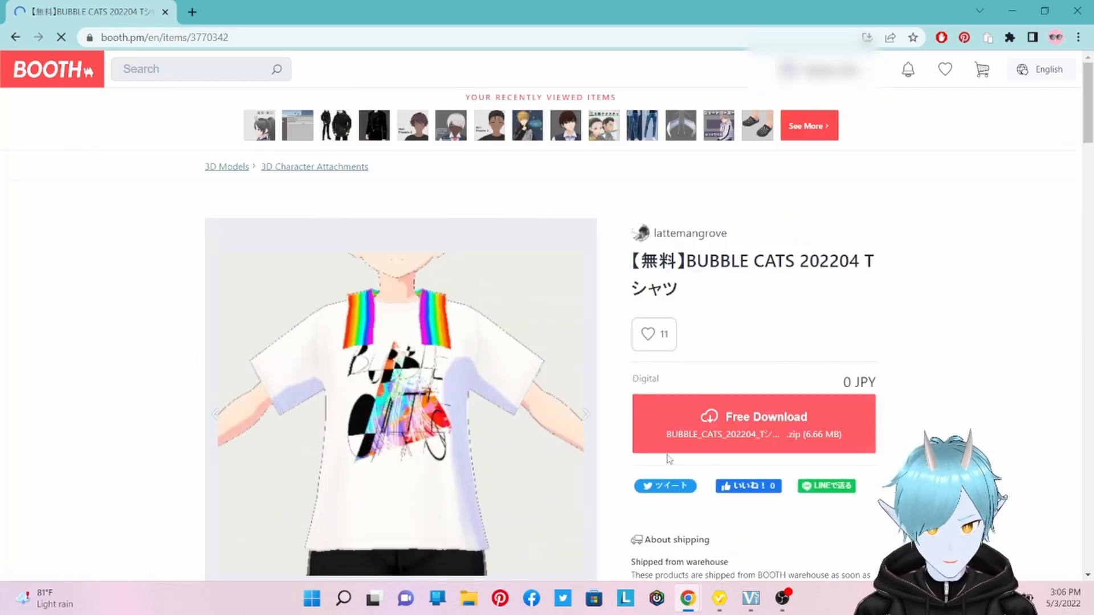
Examine the T-shirt's product page, including its shipping information, terms of service and tags.
scroll(802, 326, down, 2)
scroll(802, 326, down, 2)
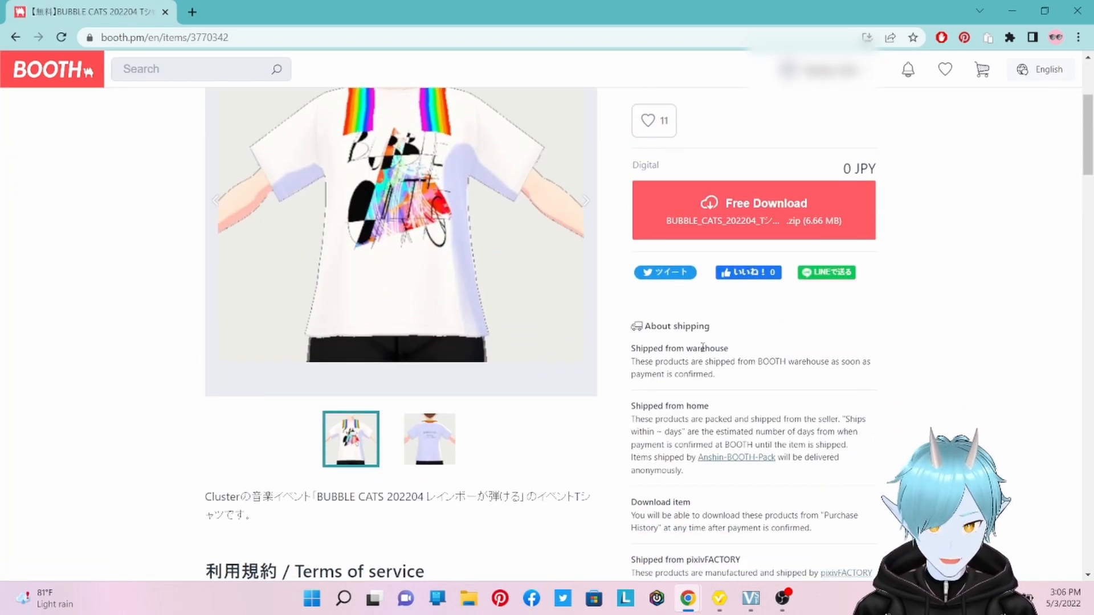
scroll(711, 369, down, 3)
scroll(560, 354, down, 5)
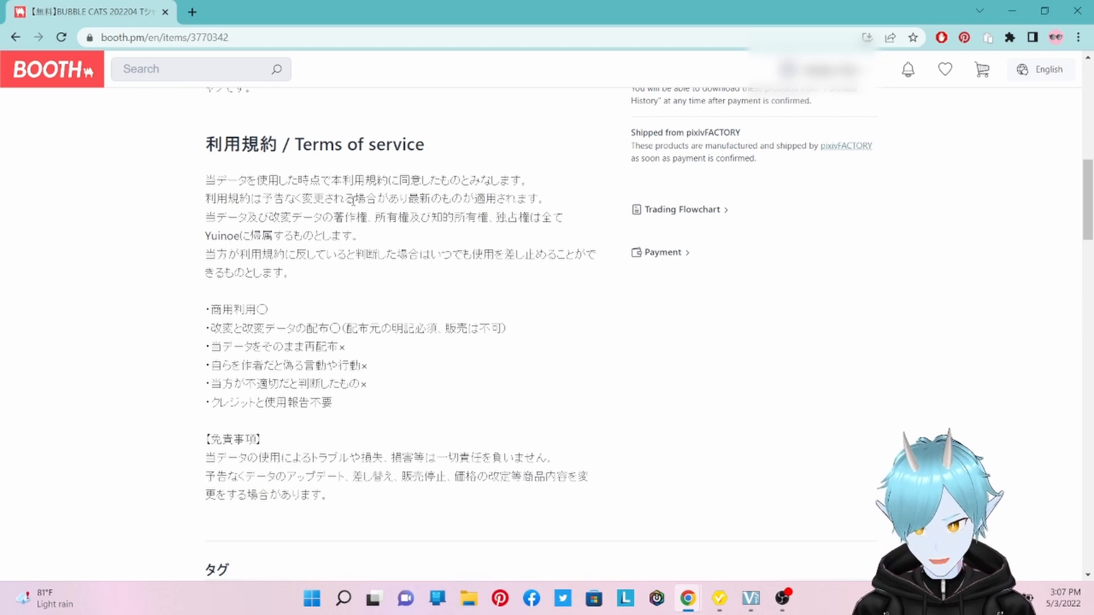
scroll(353, 199, down, 4)
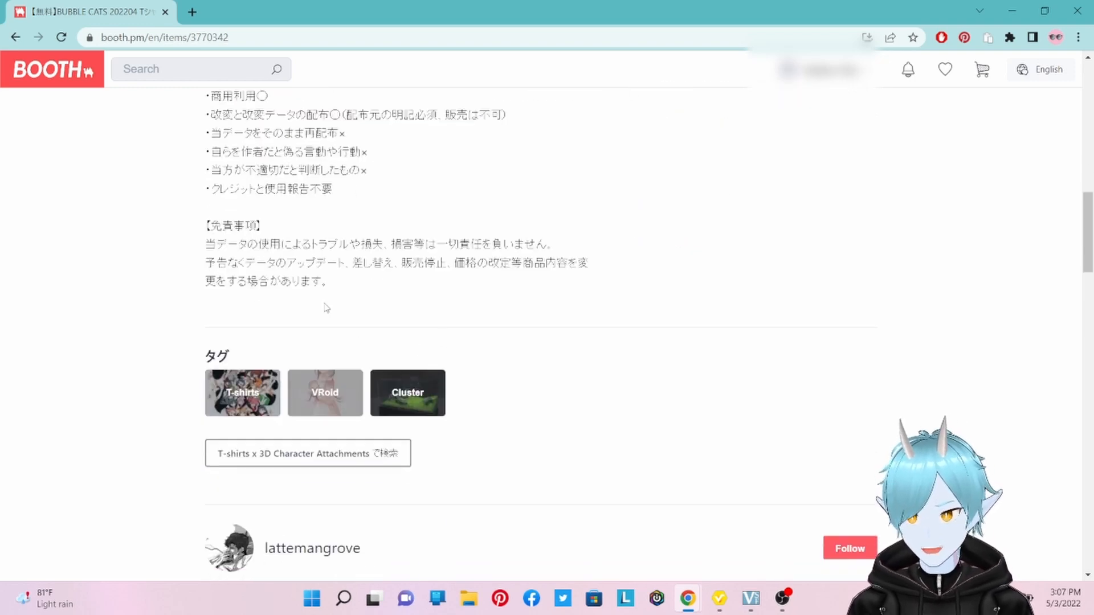
scroll(381, 292, up, 15)
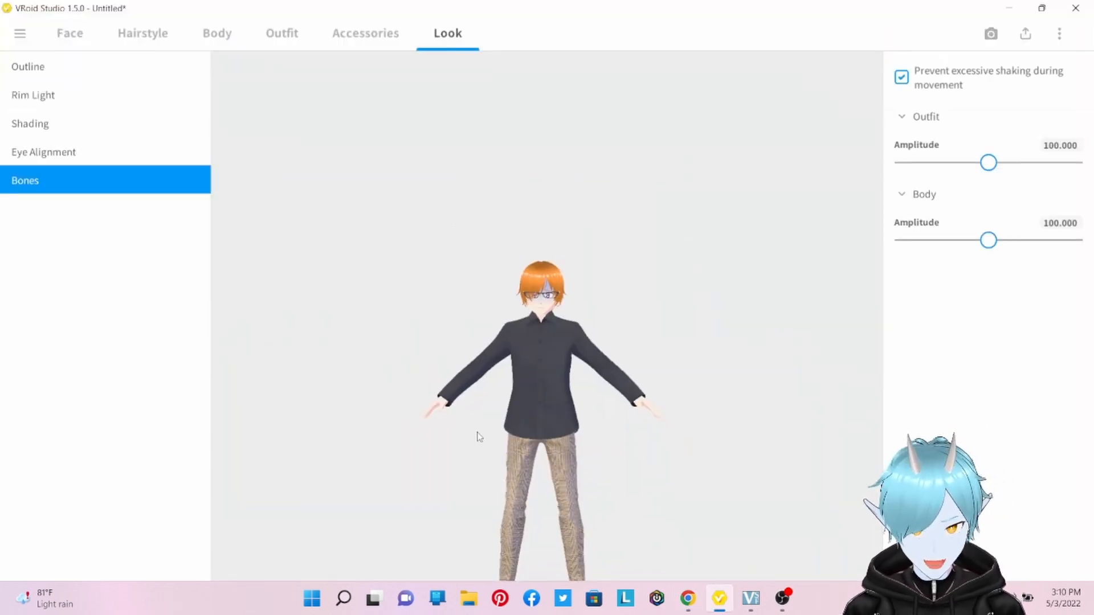
Switch back to VRoid Studio, open the Photo Booth and turn off Blink while keeping Look at Camera on.
middle_drag(494, 447, 498, 351)
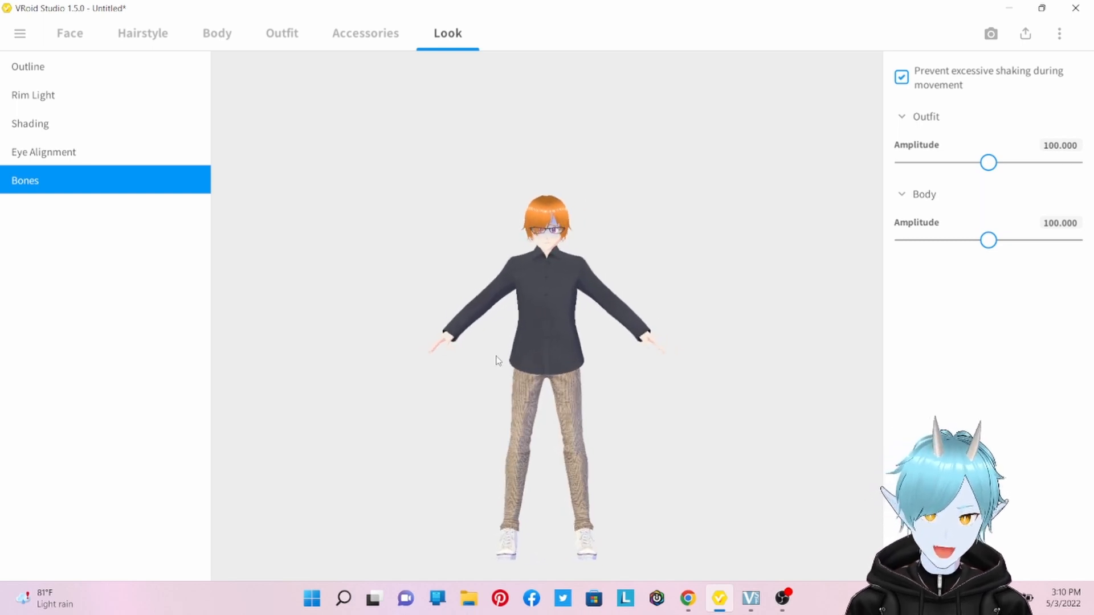
click(991, 35)
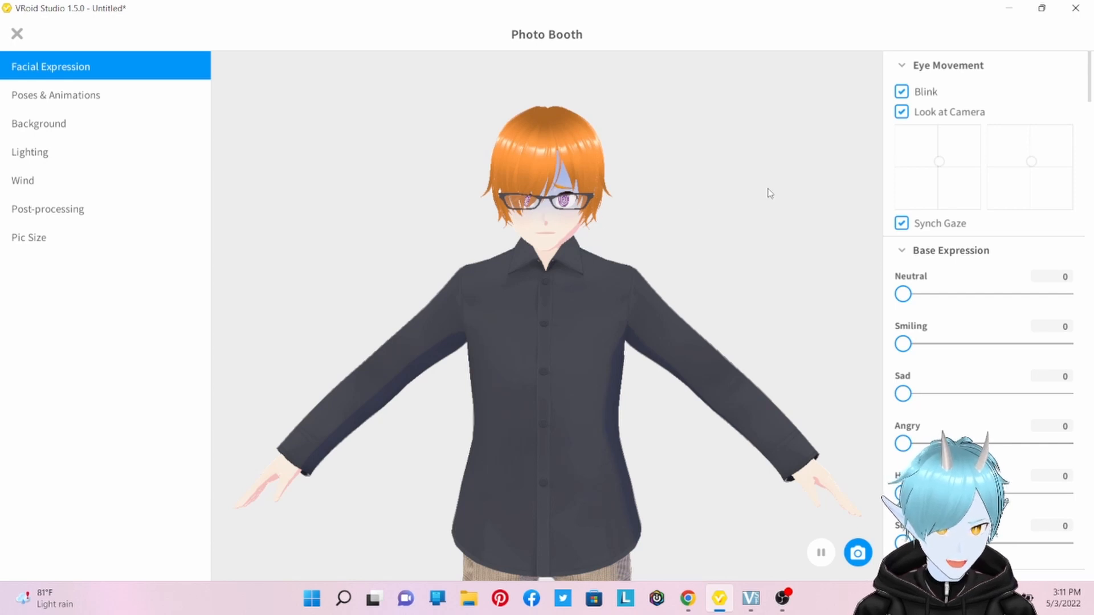
click(902, 93)
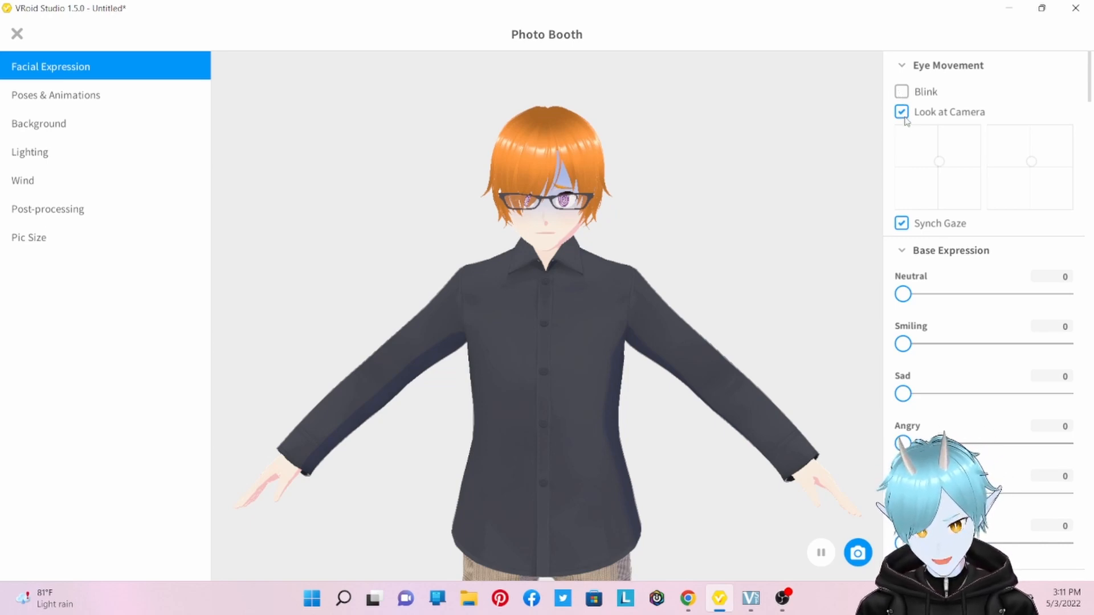
click(902, 112)
mouse_move(728, 205)
right_down()
mouse_move(693, 211)
mouse_move(763, 200)
mouse_move(747, 213)
mouse_move(698, 213)
mouse_move(709, 199)
mouse_move(705, 212)
mouse_move(747, 220)
mouse_move(744, 207)
mouse_move(720, 208)
right_up()
click(902, 112)
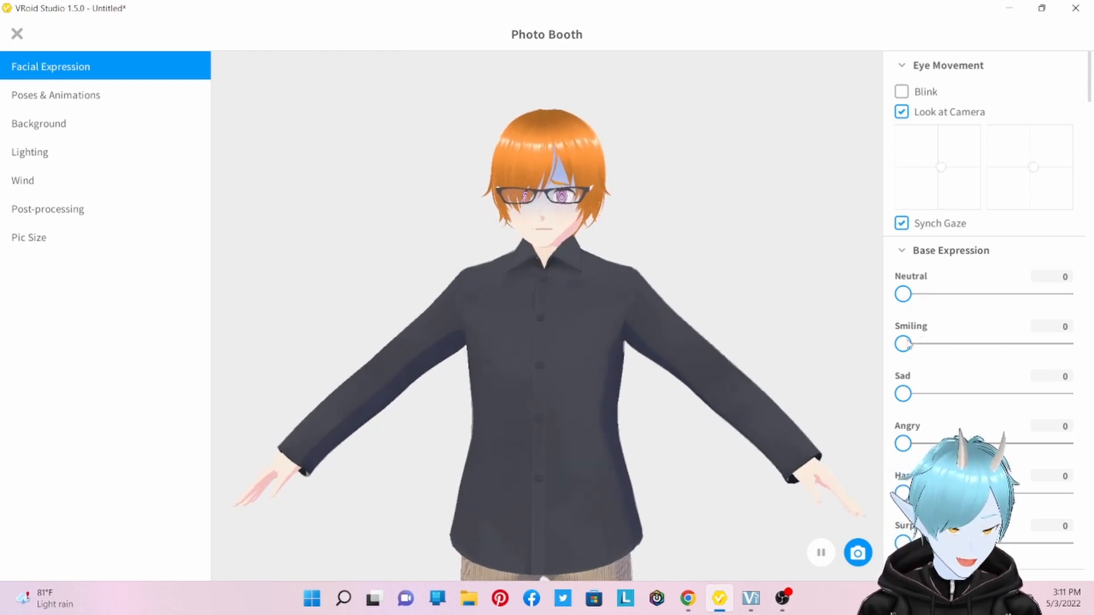
Try out several base expressions on the character, including Smiling, Sad, Angry and Neutral, and return each to 0.
drag(906, 344, 994, 411)
drag(903, 444, 864, 453)
drag(1010, 394, 874, 405)
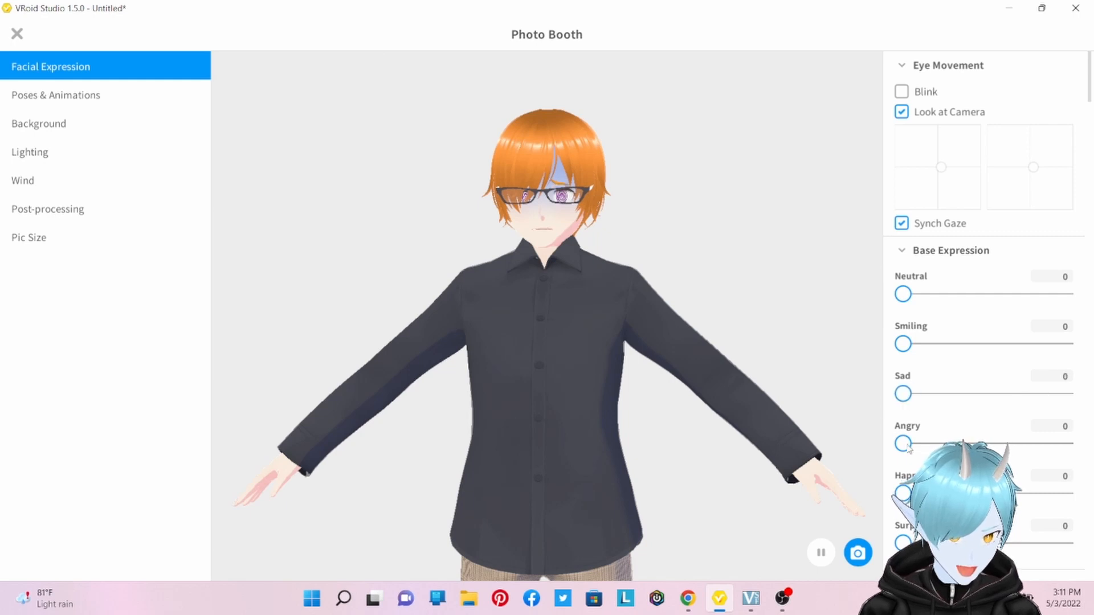
drag(903, 443, 834, 463)
drag(903, 493, 861, 494)
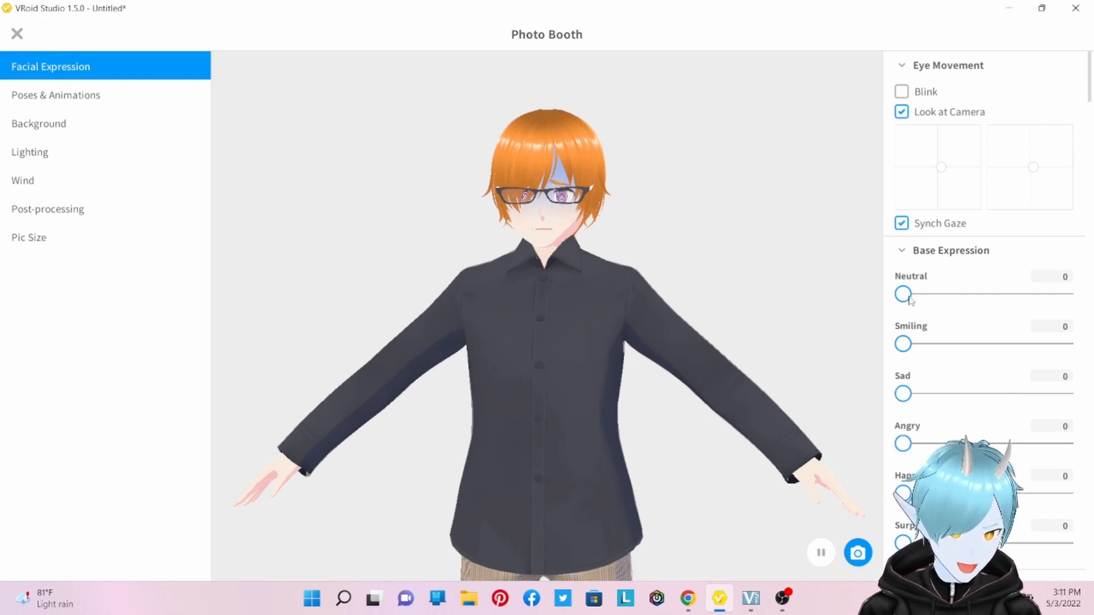
drag(903, 294, 835, 347)
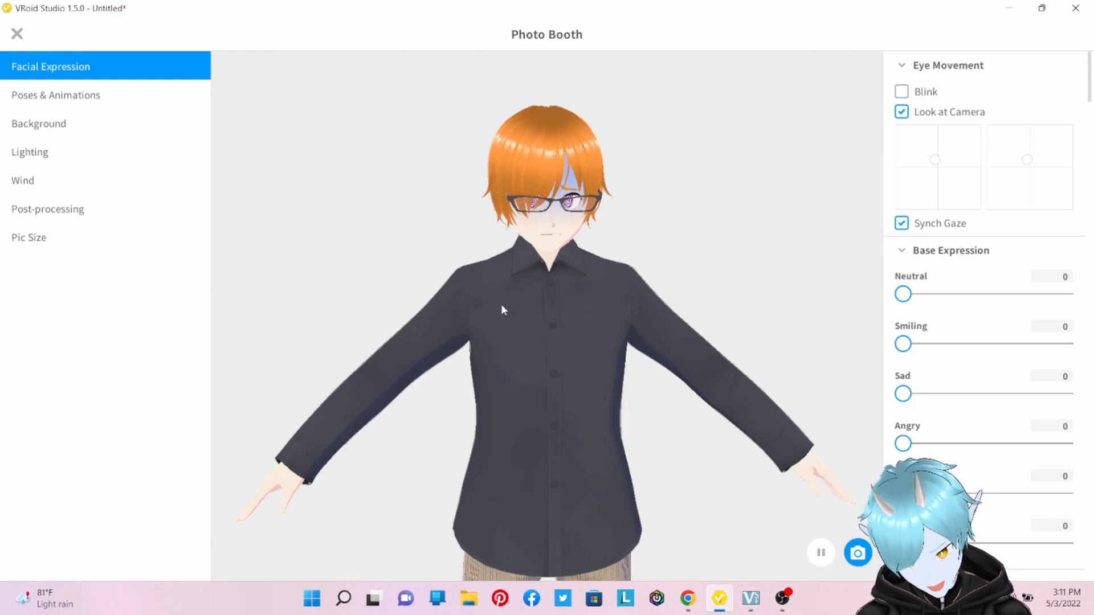
Preview the standby animations of the Animations 1 set on the character, including Standby 0, 1, 2, 3, 6 and 7.
click(37, 100)
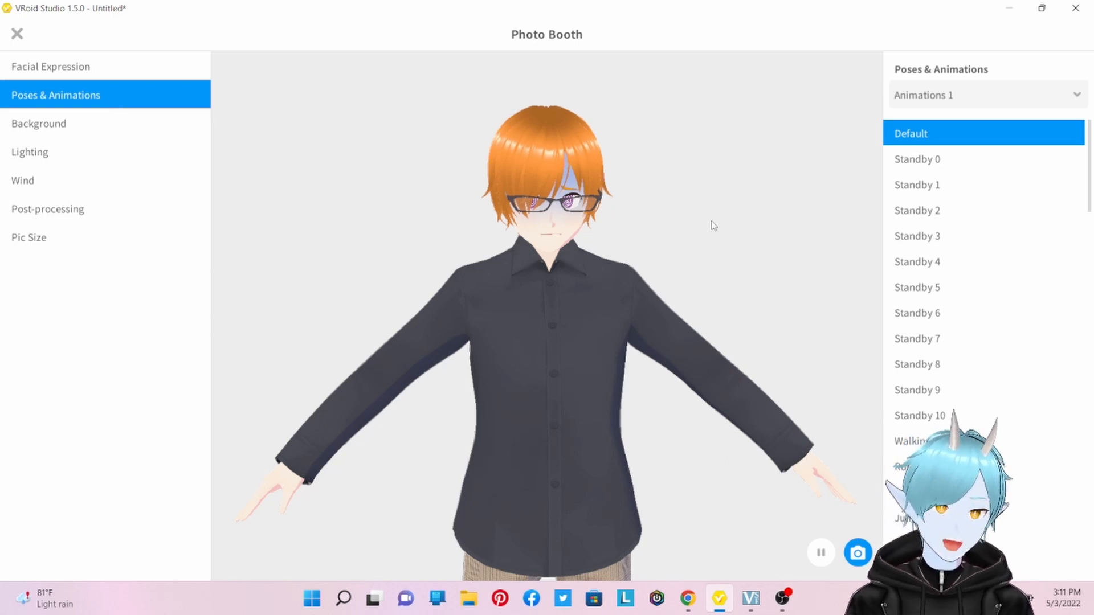
scroll(911, 160, down, 3)
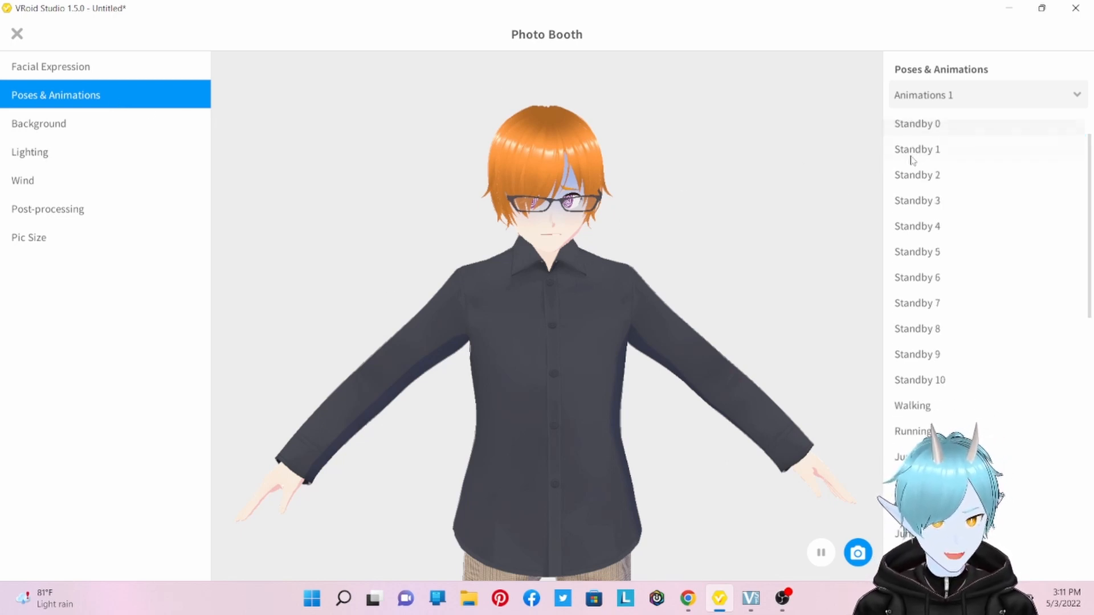
scroll(911, 163, up, 3)
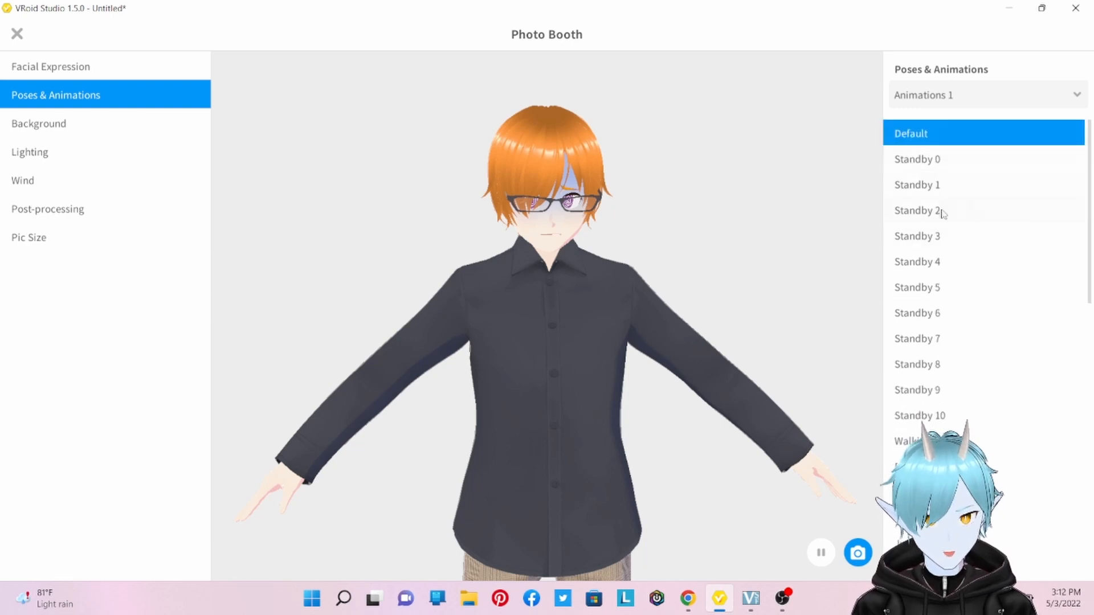
click(938, 160)
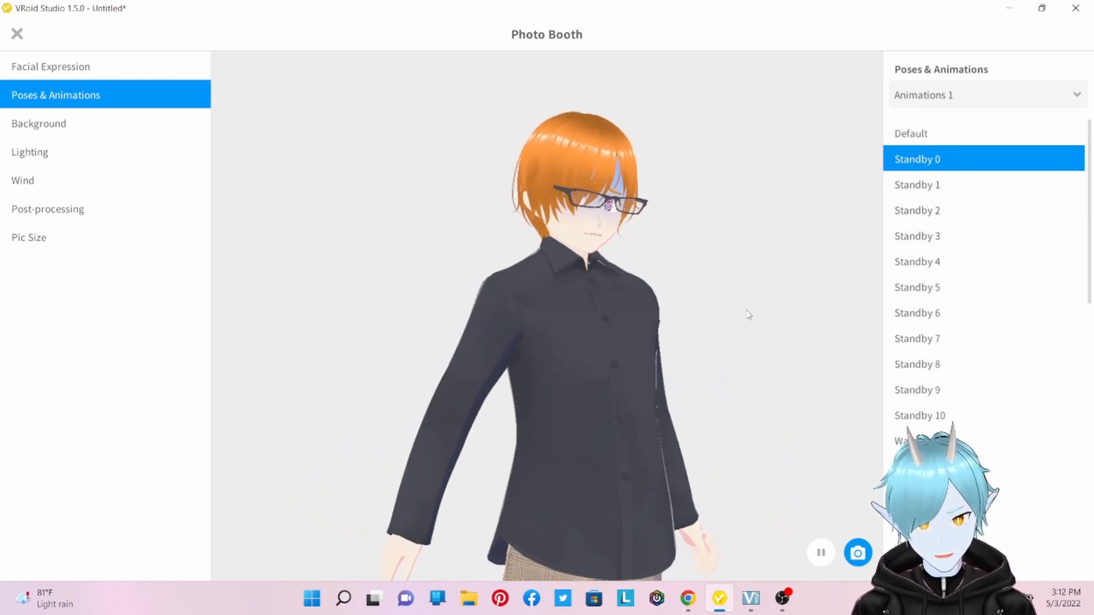
click(923, 189)
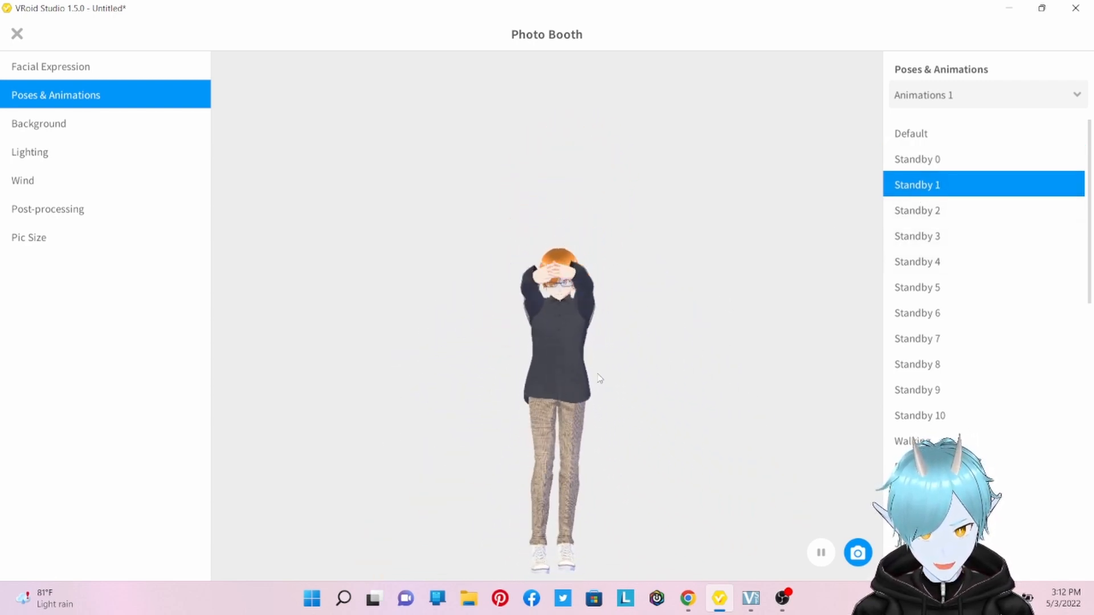
click(942, 214)
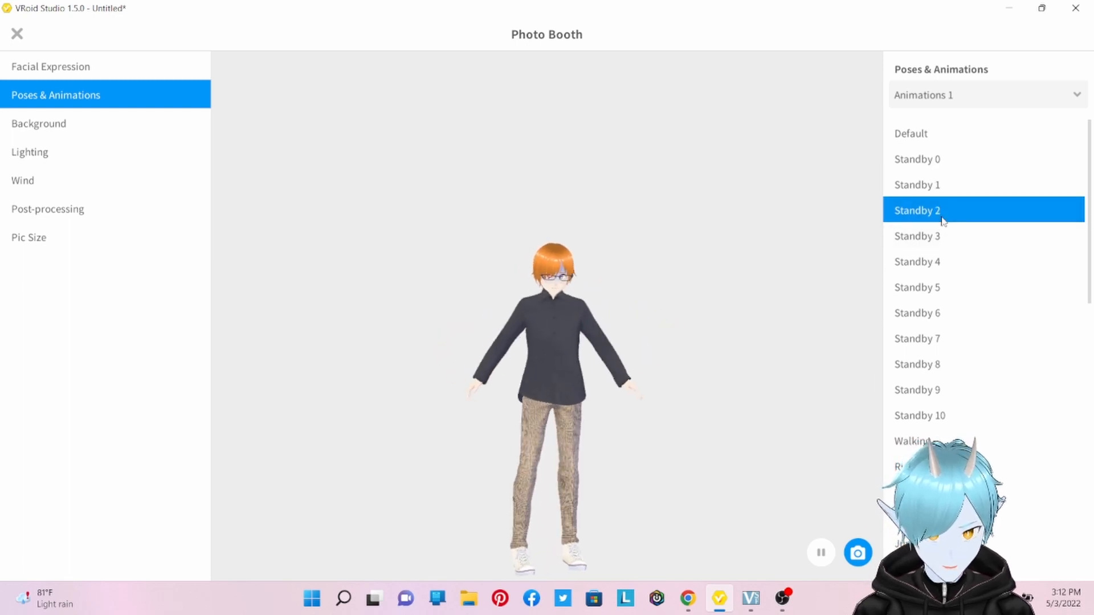
click(931, 239)
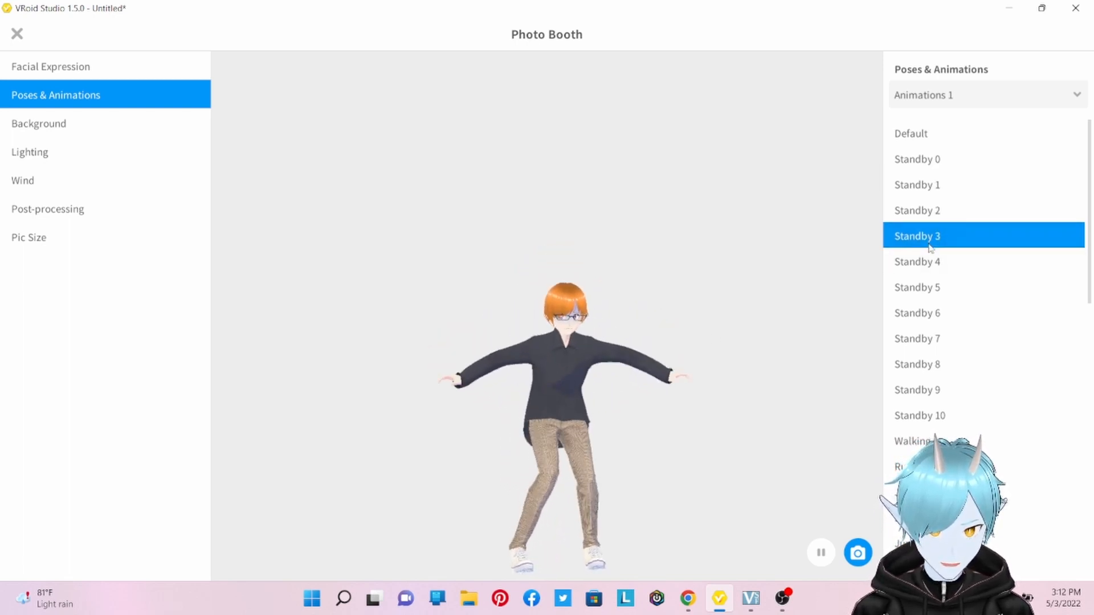
click(930, 319)
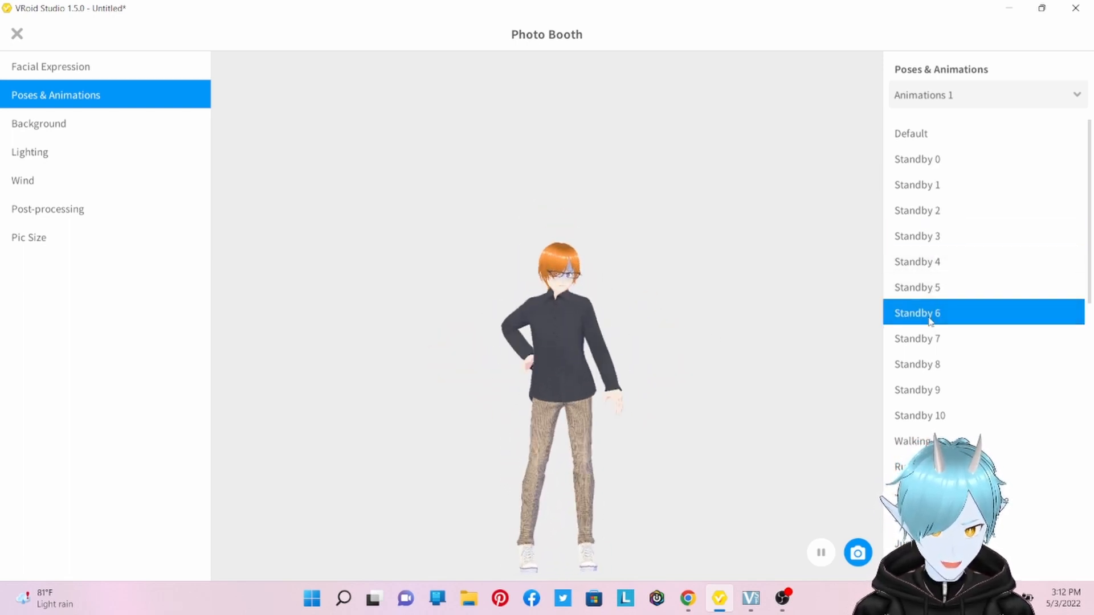
click(924, 359)
click(921, 342)
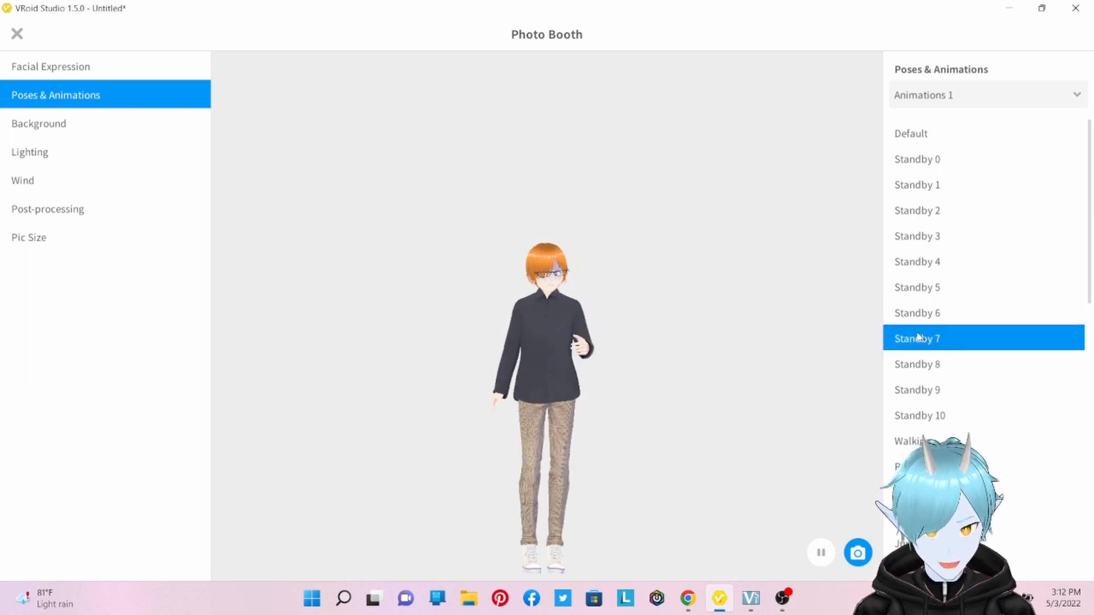
Preview the movement animations on the character, including Walking, Running, Jumping 0, Sliding and Tired.
click(918, 442)
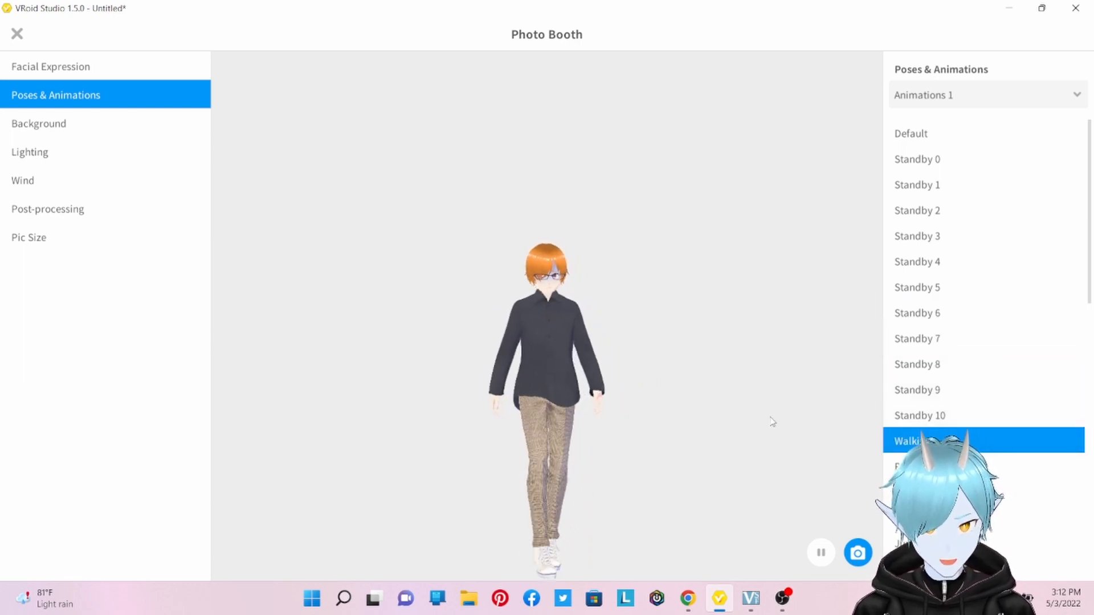
click(923, 466)
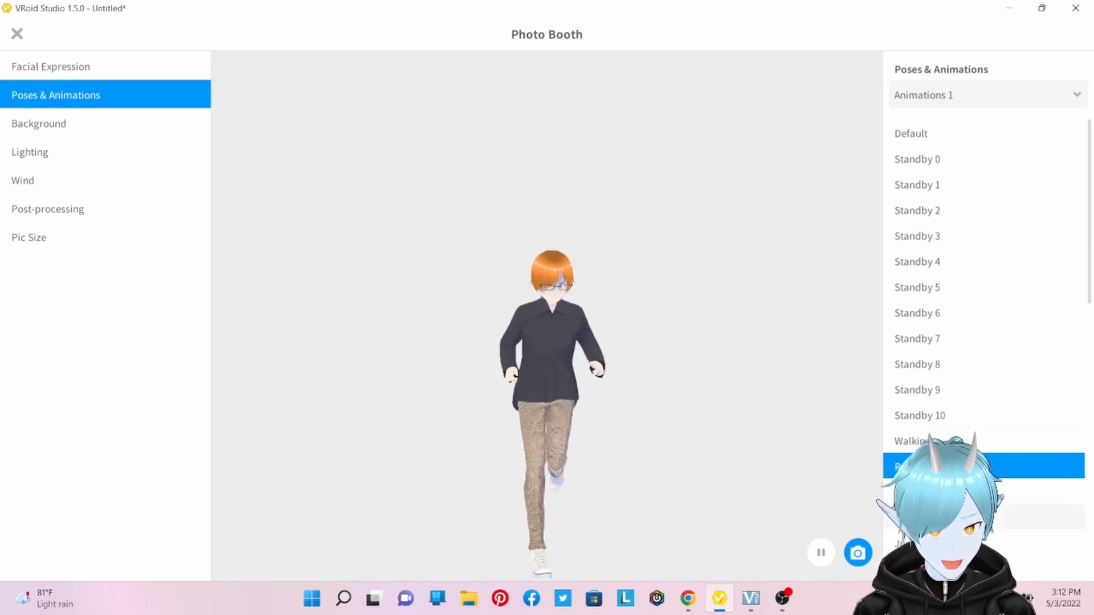
click(924, 492)
scroll(924, 492, down, 5)
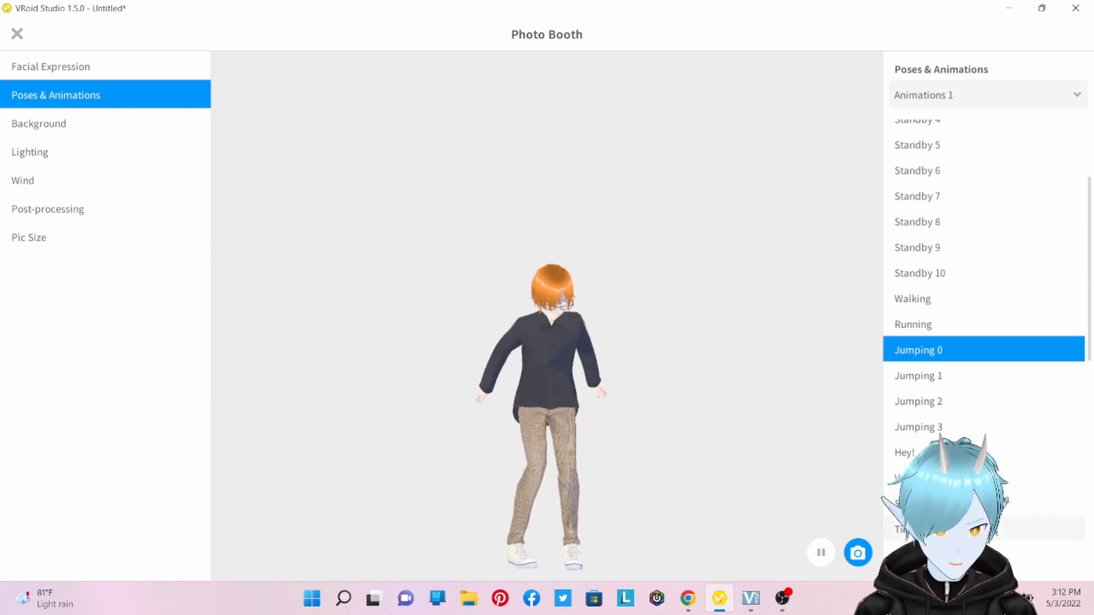
click(924, 502)
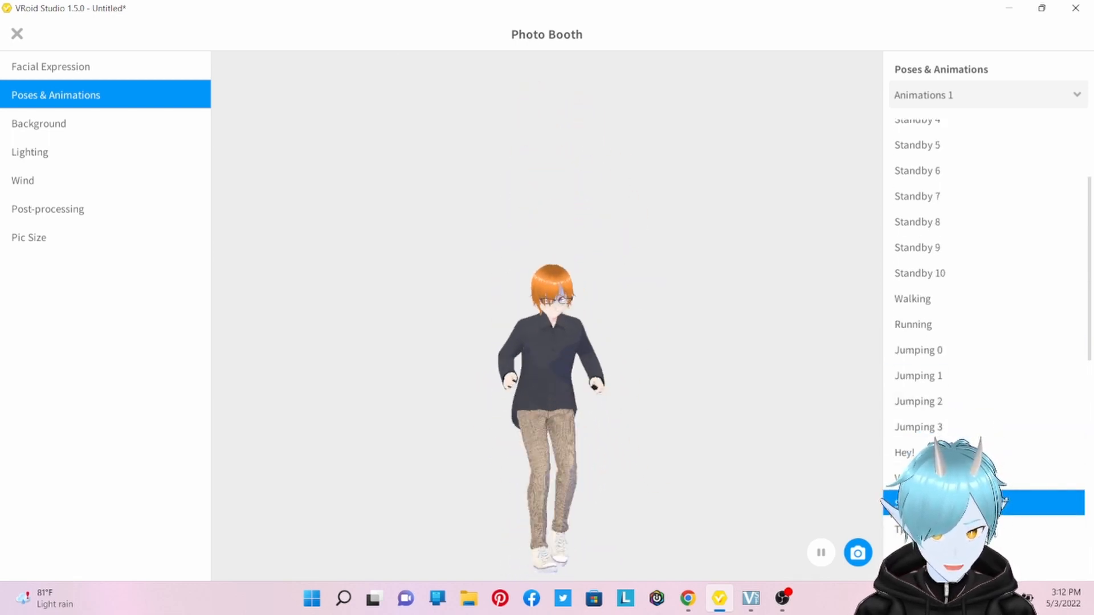
click(911, 529)
scroll(912, 530, down, 4)
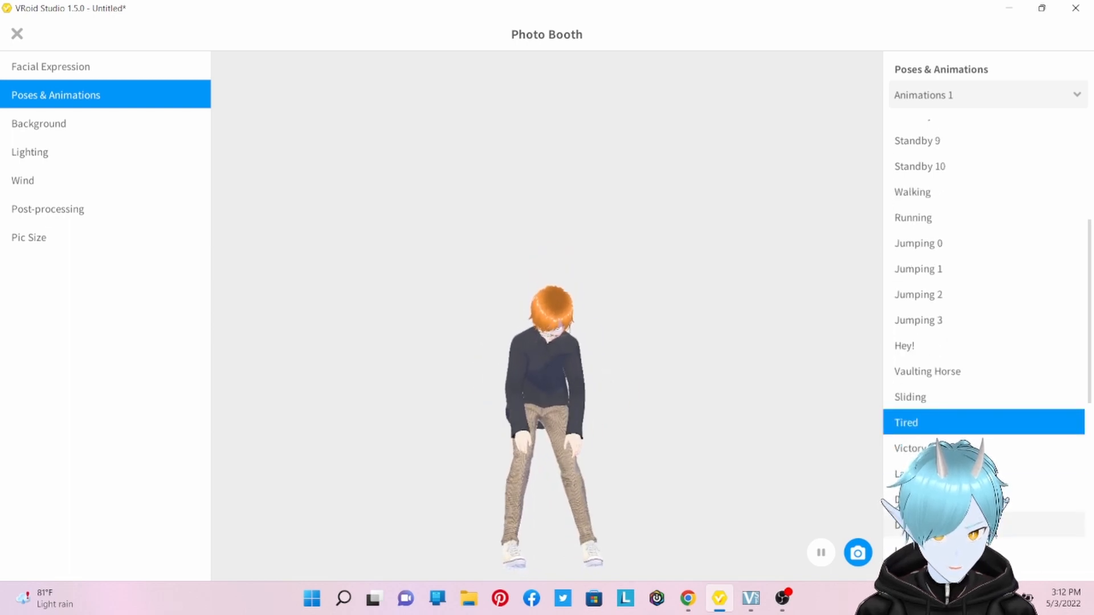
Play the Victory animation, pause it with one hand raised to the forehead, and frame the character's upper body.
click(914, 448)
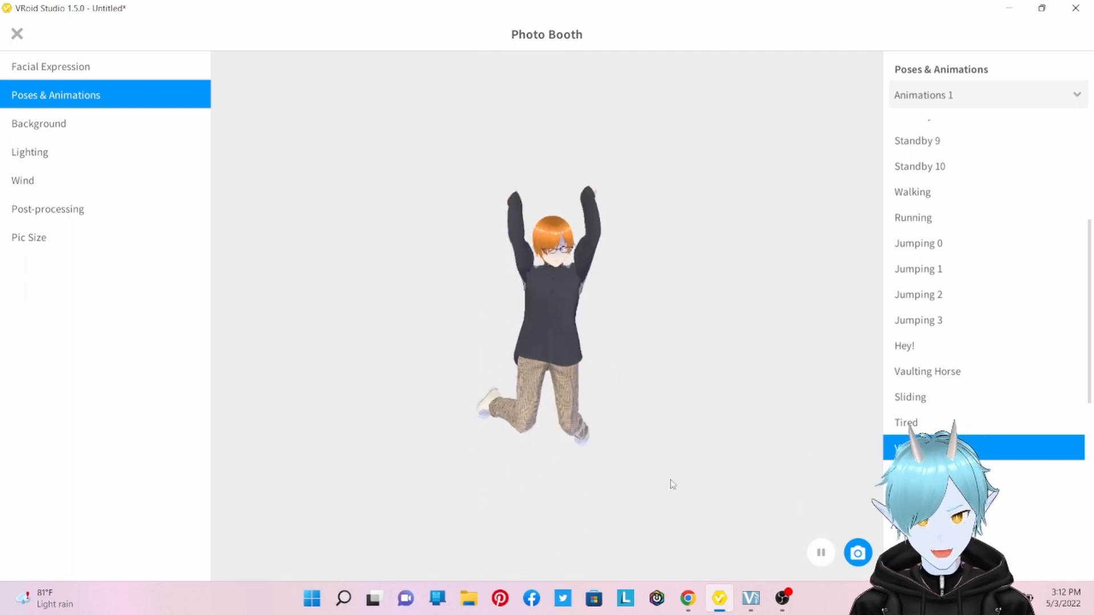
click(820, 552)
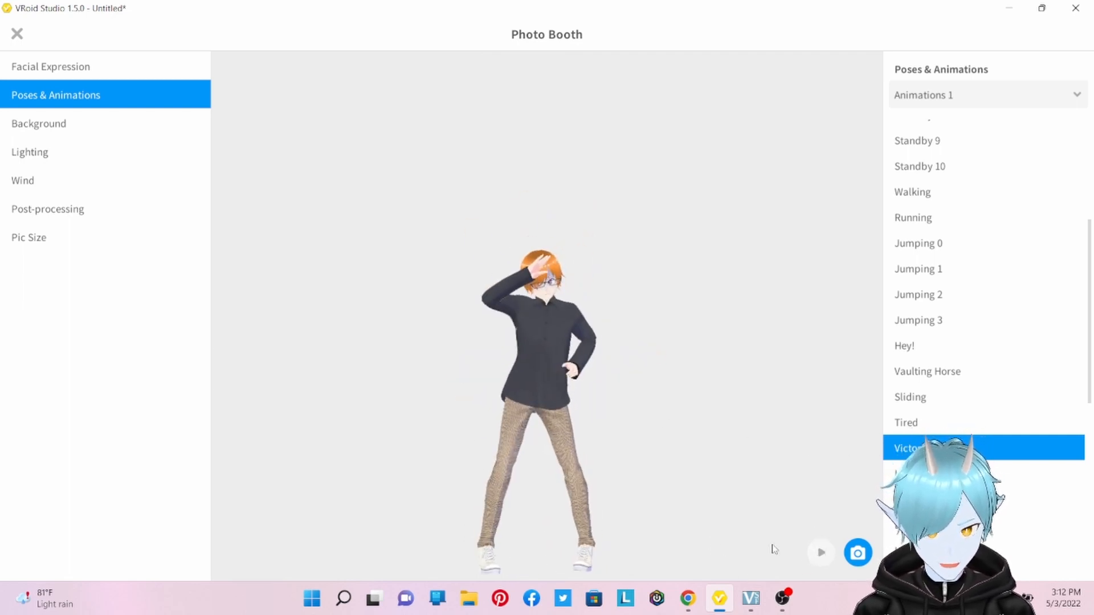
scroll(517, 388, up, 3)
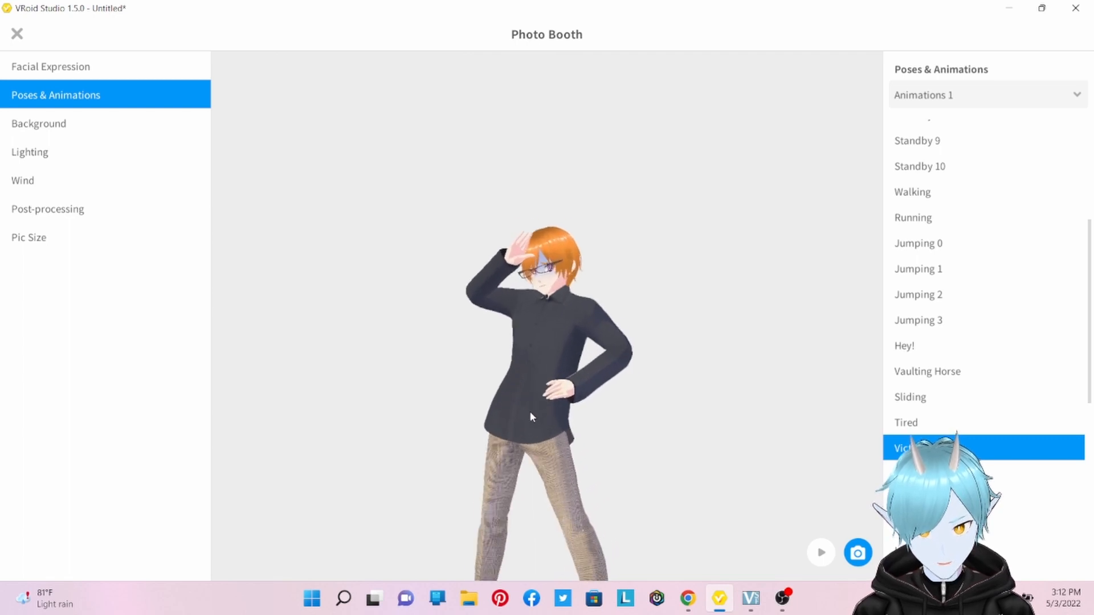
scroll(529, 411, up, 5)
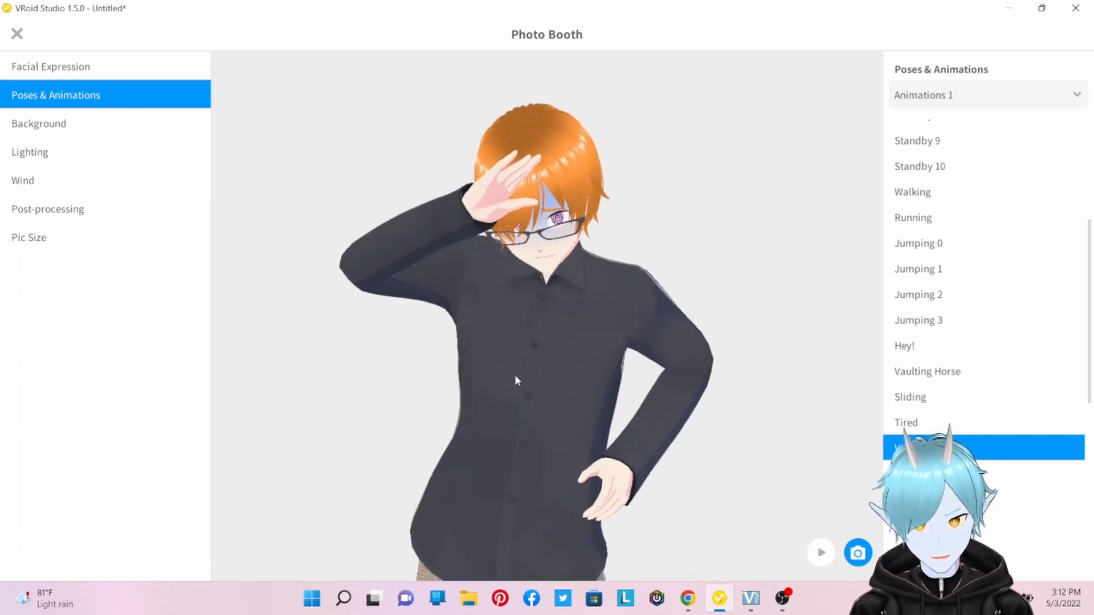
right_drag(507, 365, 511, 366)
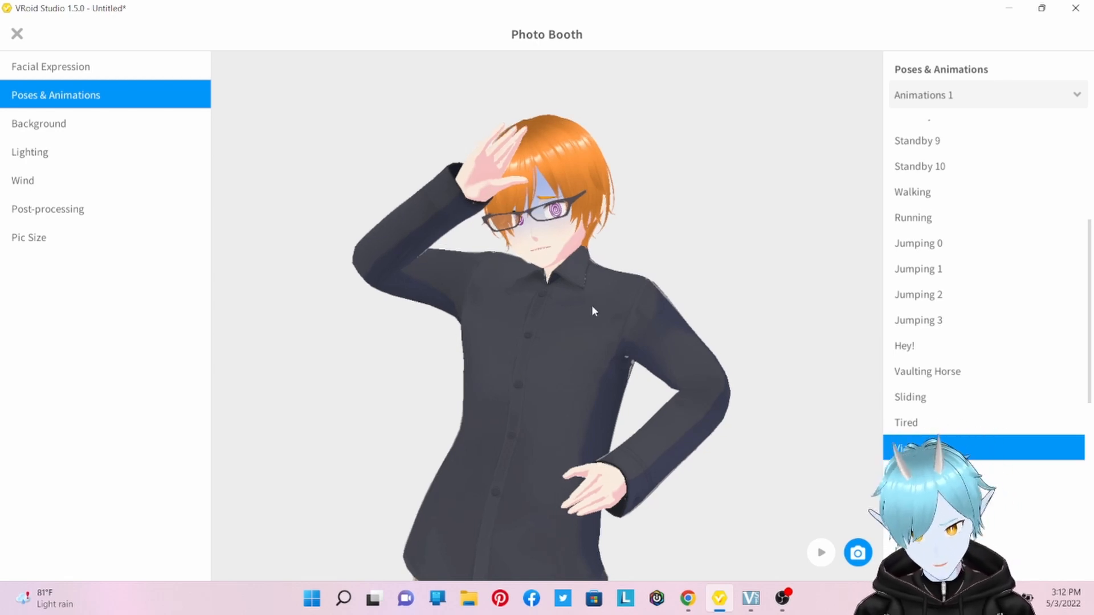
Change the Photo Booth background color to bright green, #28FF00.
click(38, 124)
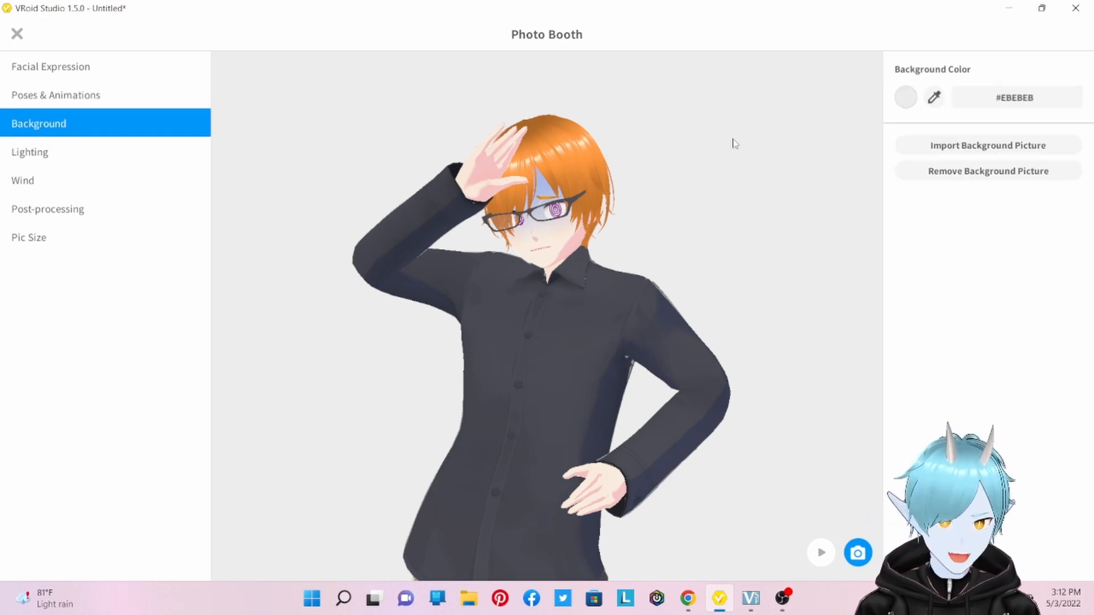
click(903, 103)
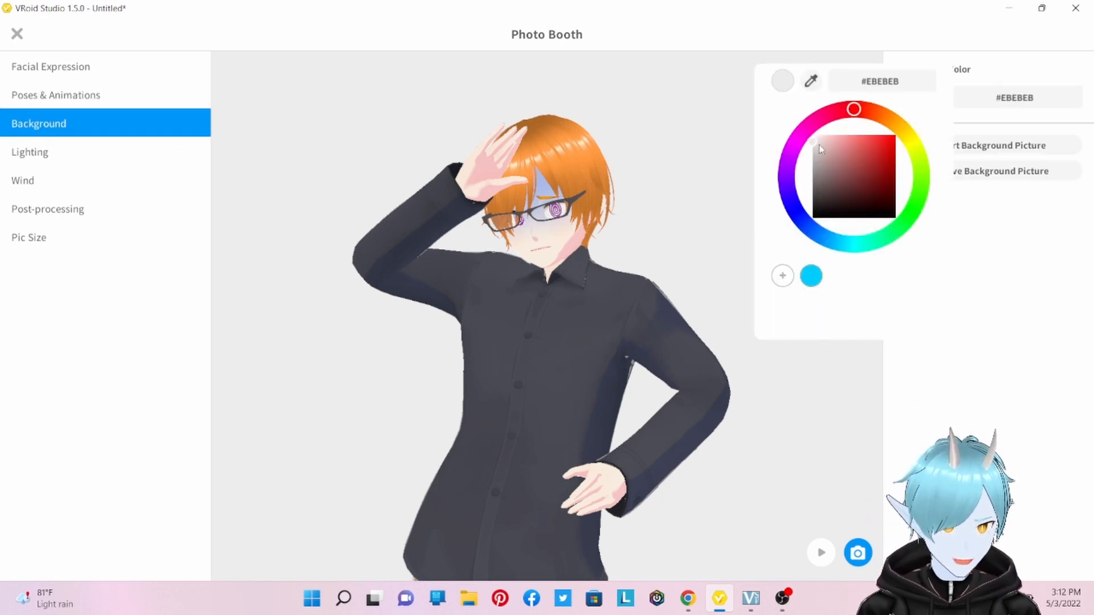
mouse_move(819, 145)
mouse_down()
mouse_move(842, 142)
mouse_move(823, 140)
mouse_up()
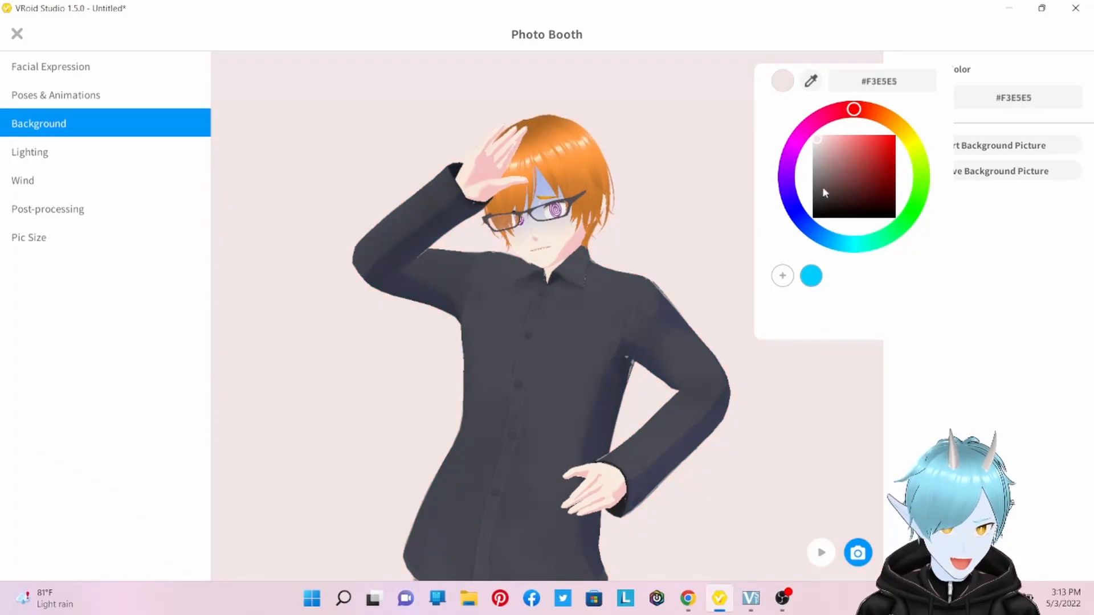
mouse_move(786, 194)
mouse_down()
mouse_move(861, 246)
mouse_move(912, 246)
mouse_move(928, 204)
mouse_up()
mouse_move(829, 149)
mouse_down()
mouse_move(891, 148)
mouse_move(887, 109)
mouse_move(902, 101)
mouse_up()
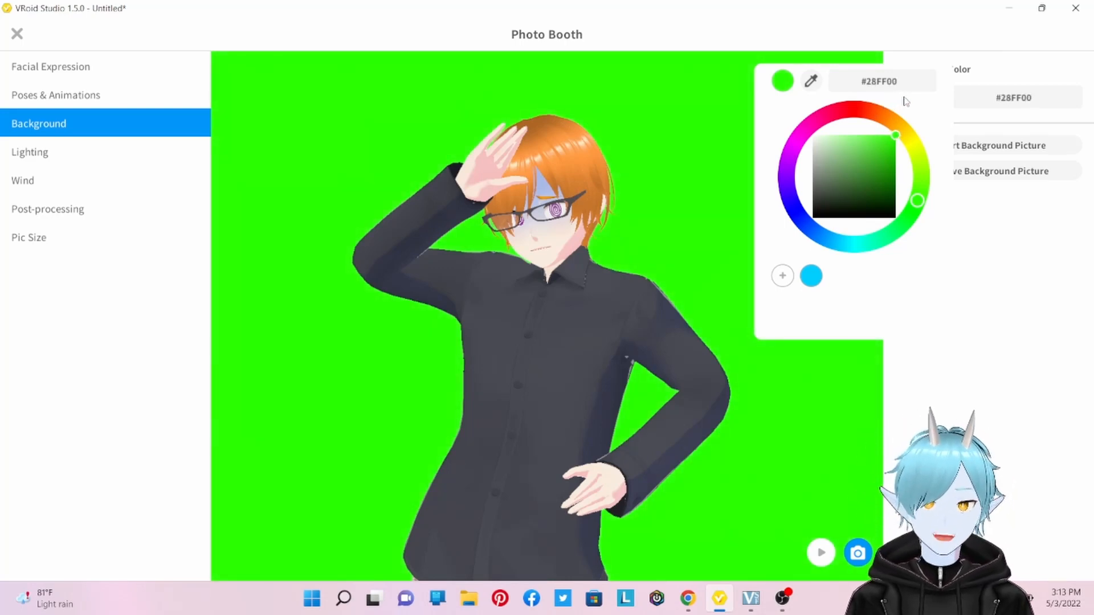
click(825, 377)
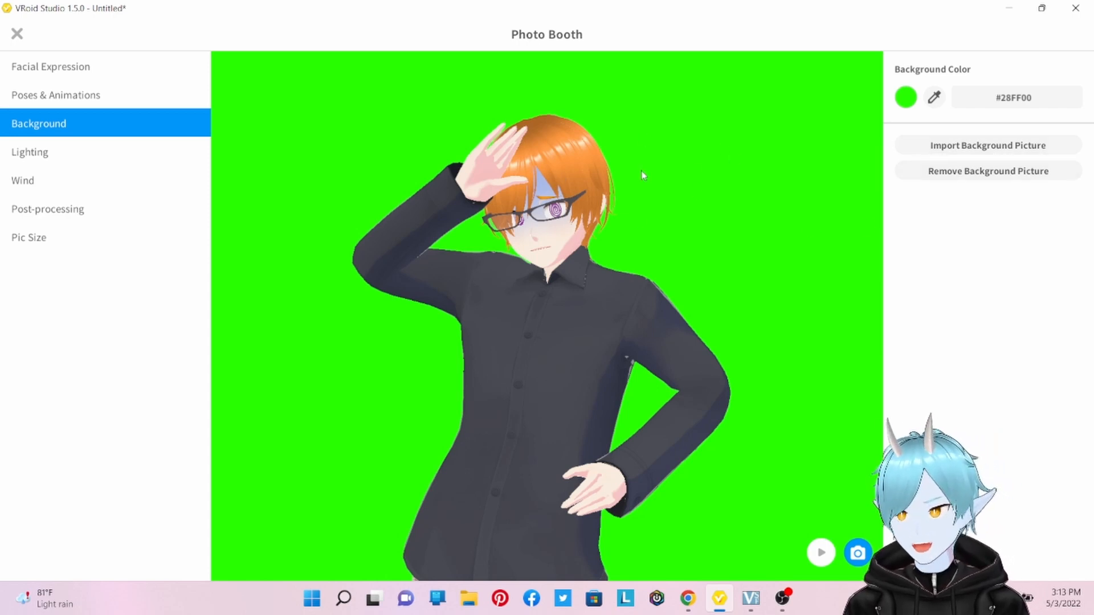
Set the lighting's vertical angle to 52.987 and its intensity to 1.040.
click(17, 160)
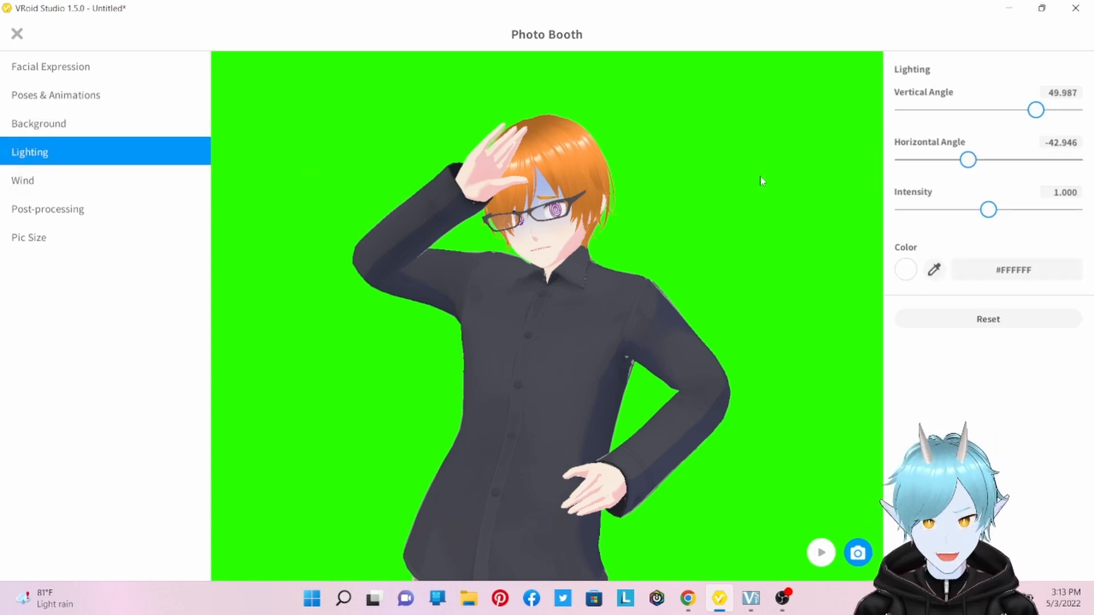
drag(1036, 111, 1039, 133)
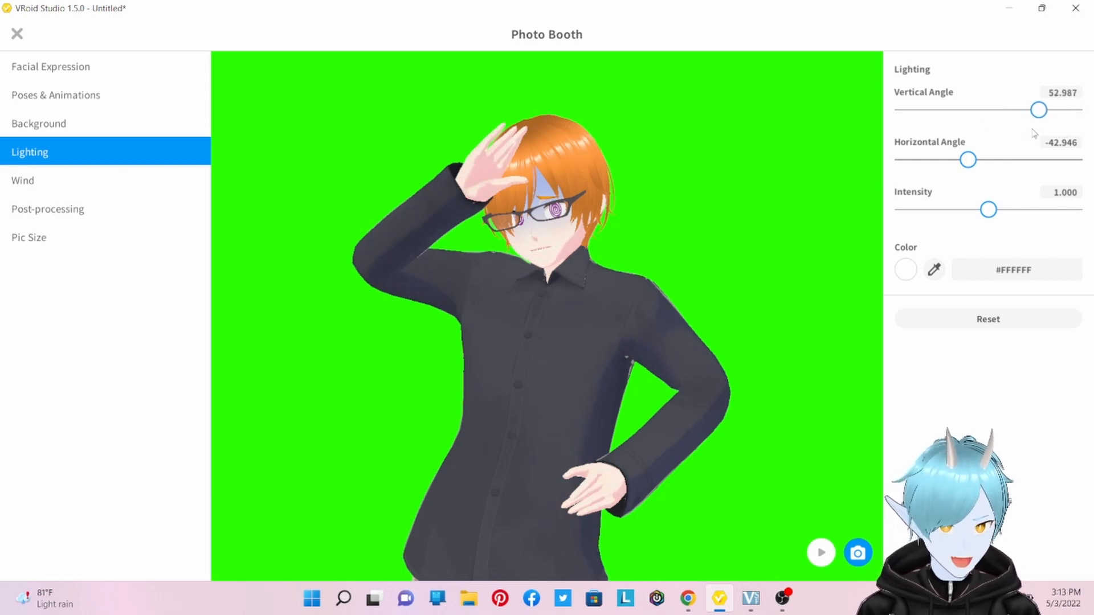
mouse_move(979, 212)
mouse_down()
mouse_move(1001, 211)
mouse_move(991, 211)
mouse_up()
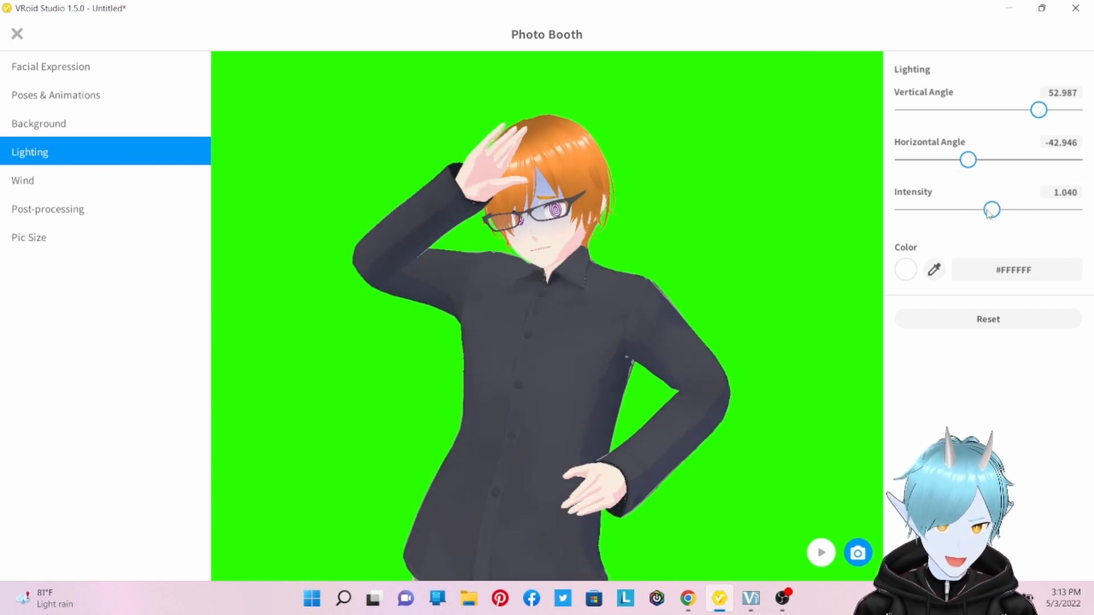
Look through the preset picture sizes and set the picture to Full HD (1920×1080).
click(30, 239)
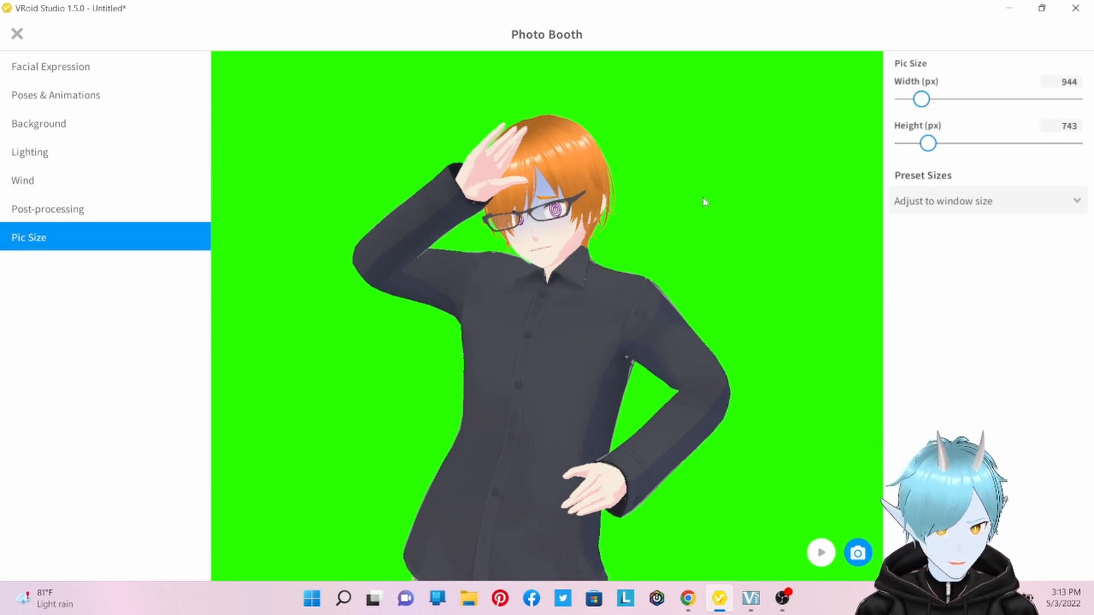
click(970, 203)
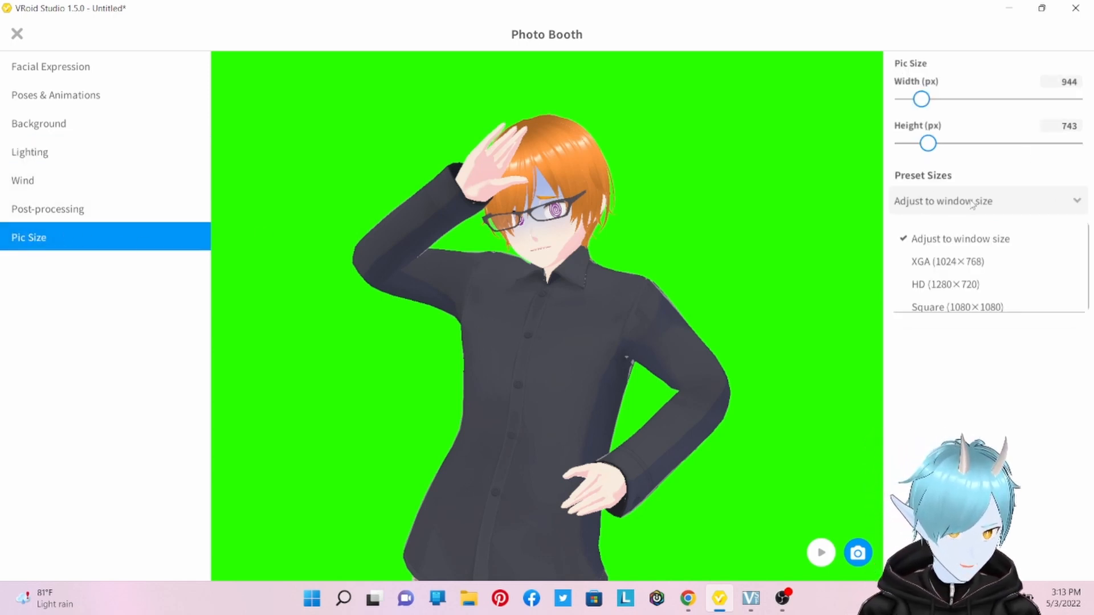
scroll(953, 306, down, 3)
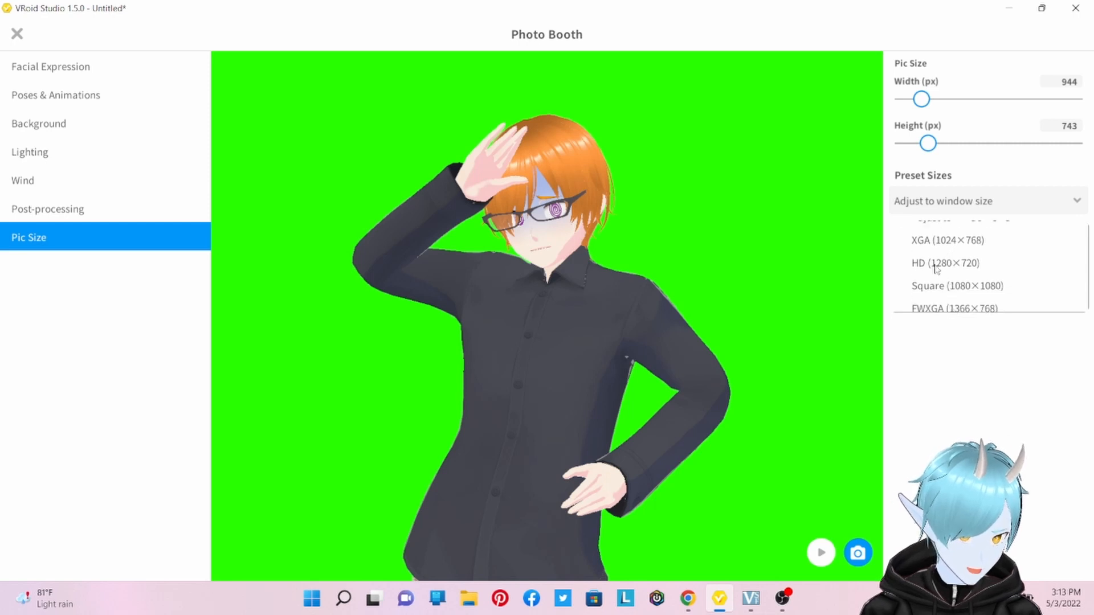
scroll(935, 298, up, 3)
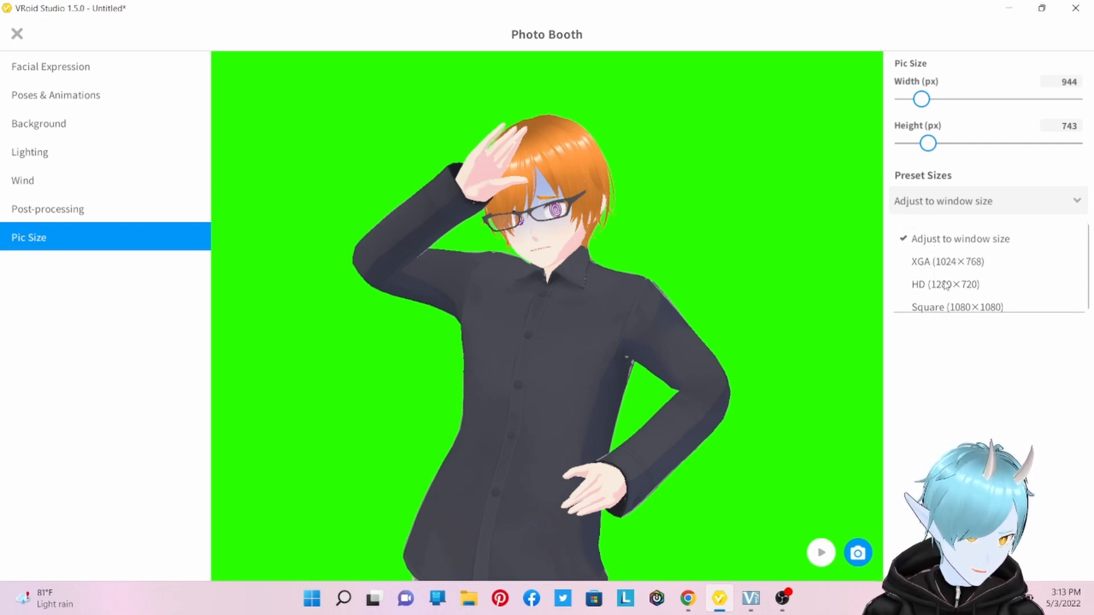
scroll(948, 301, down, 3)
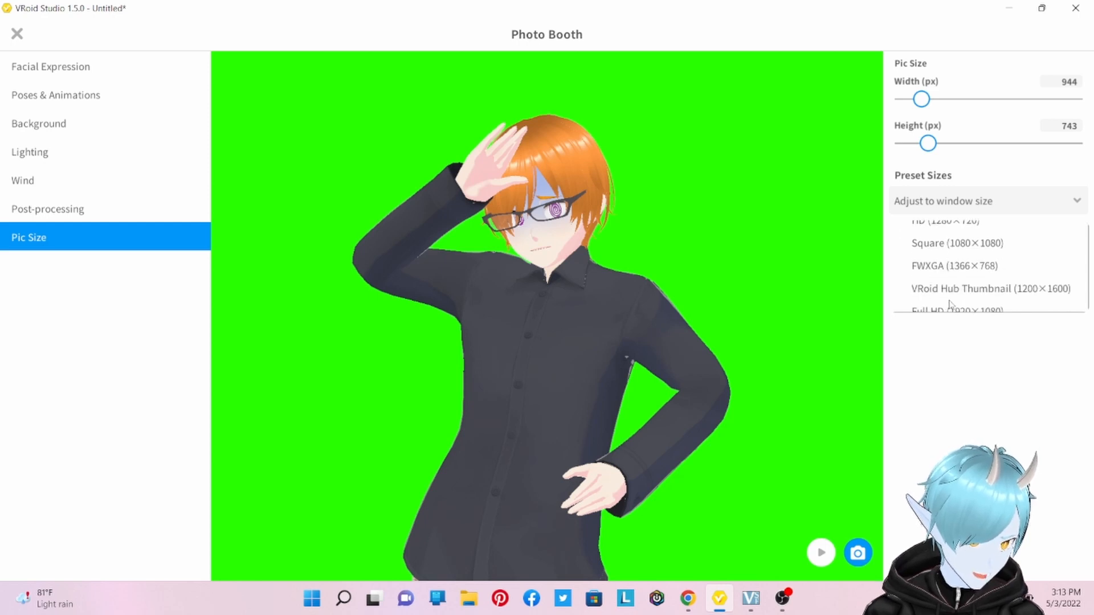
scroll(974, 291, down, 2)
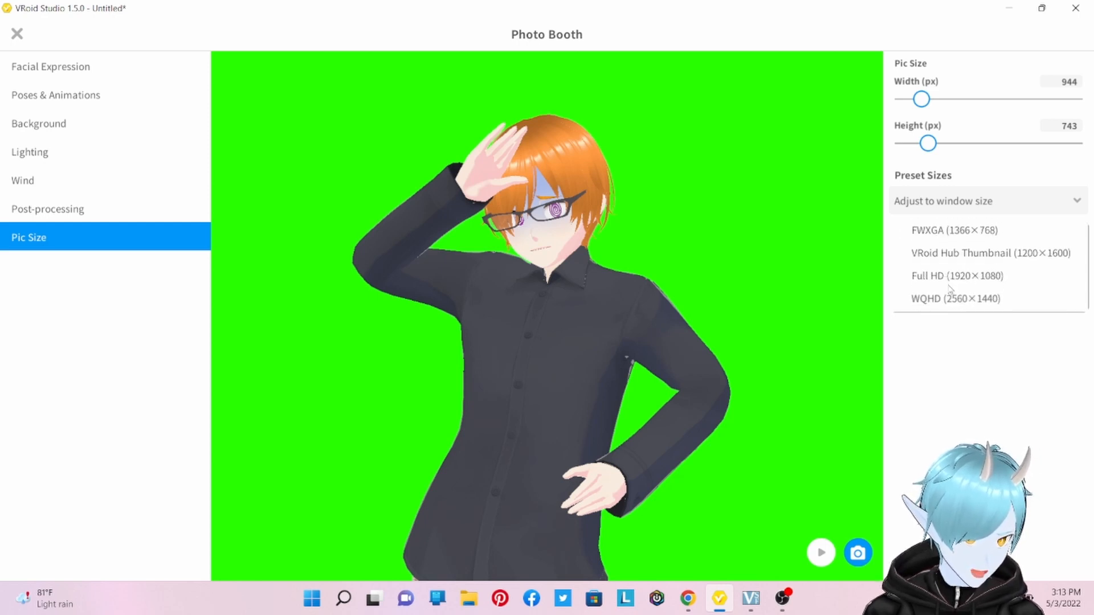
scroll(969, 302, down, 1)
scroll(974, 302, up, 5)
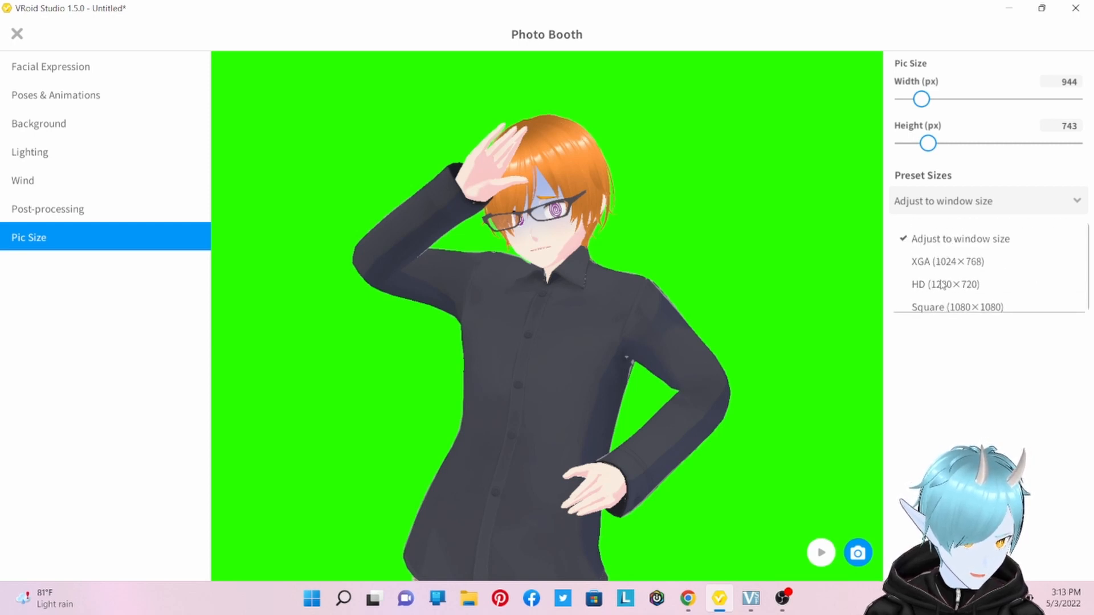
scroll(949, 302, down, 4)
click(954, 285)
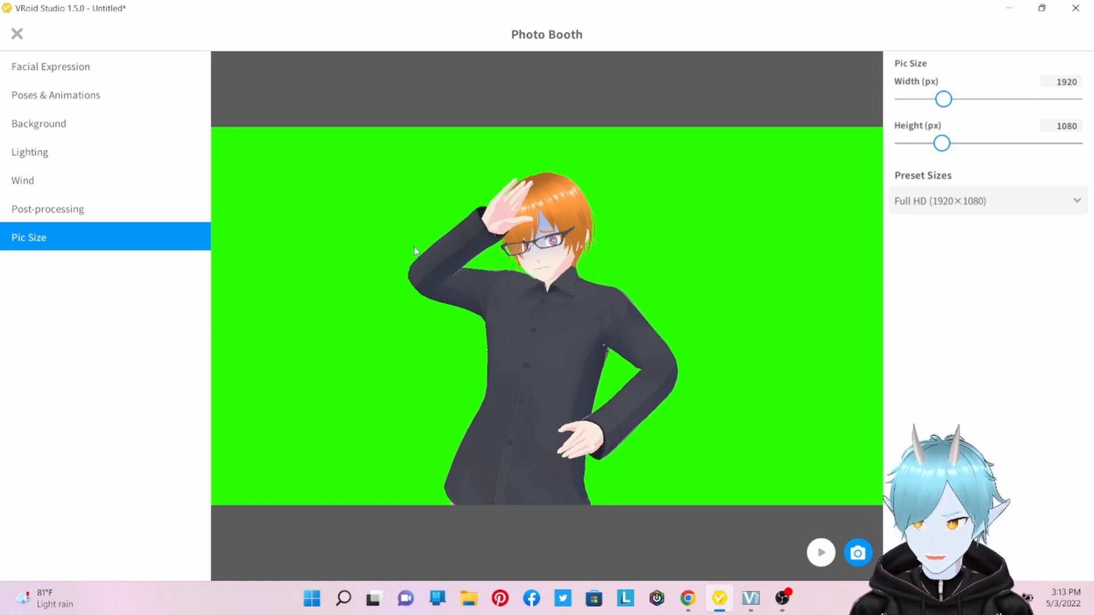
Bring the camera closer to the posed character and shift it slightly off-center in the green picture area.
scroll(522, 296, up, 5)
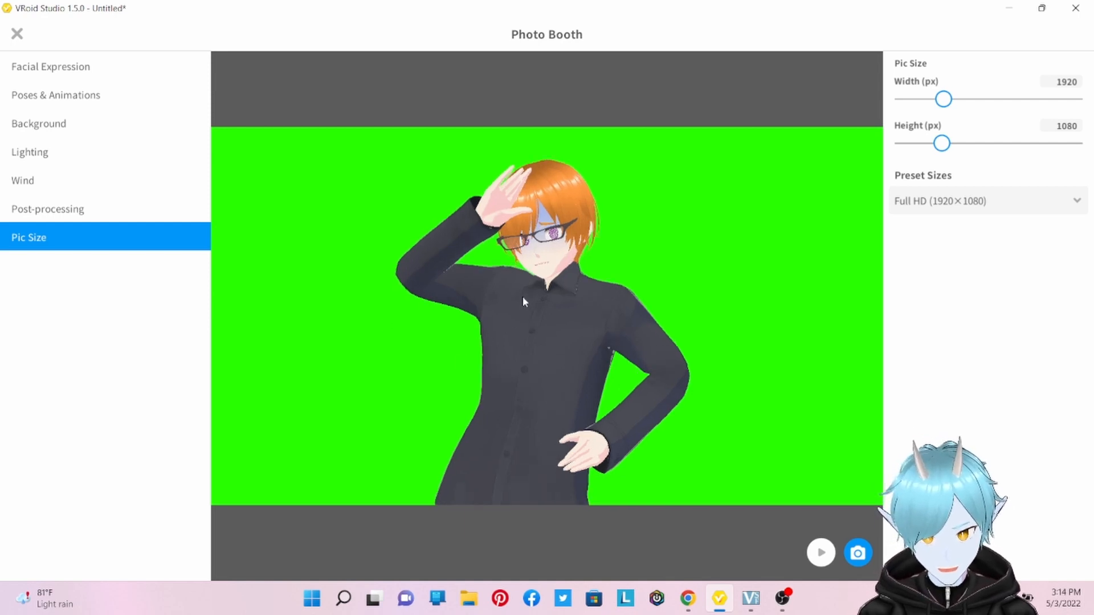
scroll(520, 328, down, 5)
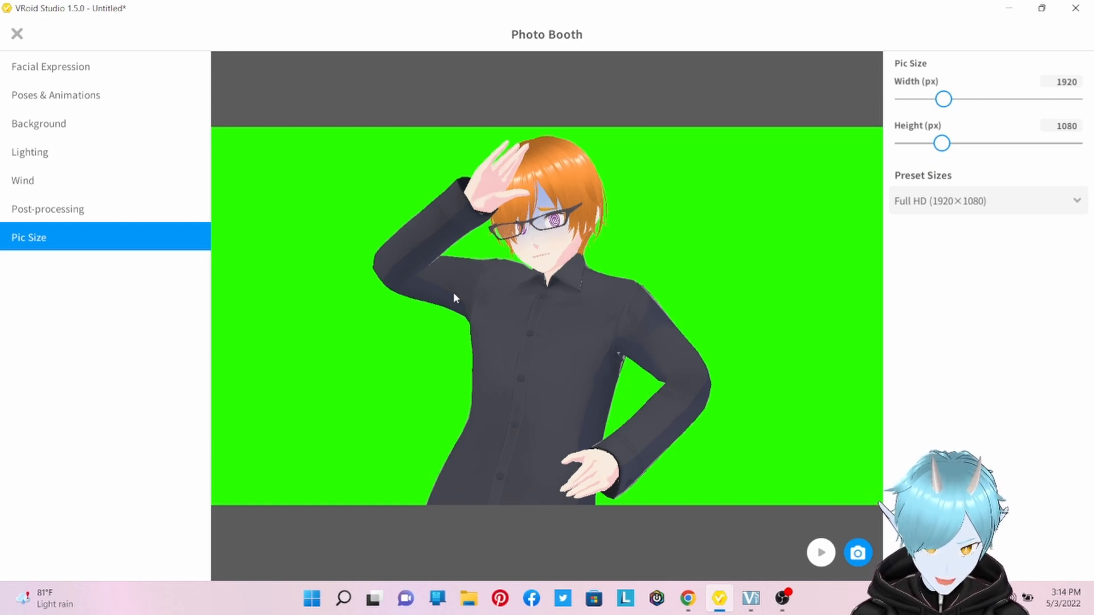
middle_drag(456, 293, 491, 303)
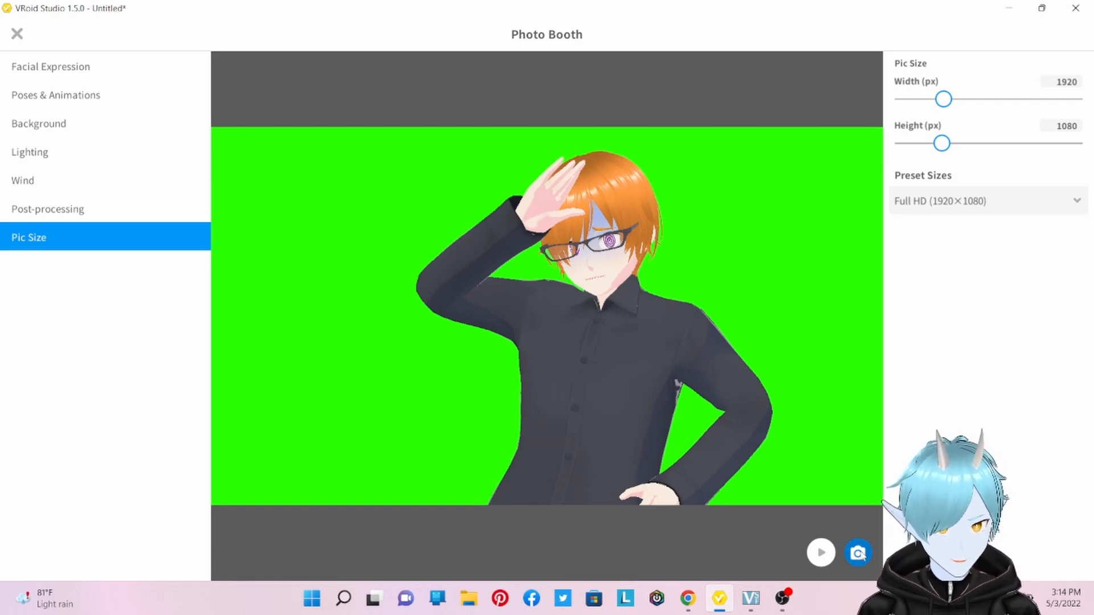
Take the photo and save it as a PNG named Youtube Tutorial Man in the avatars folder.
click(858, 553)
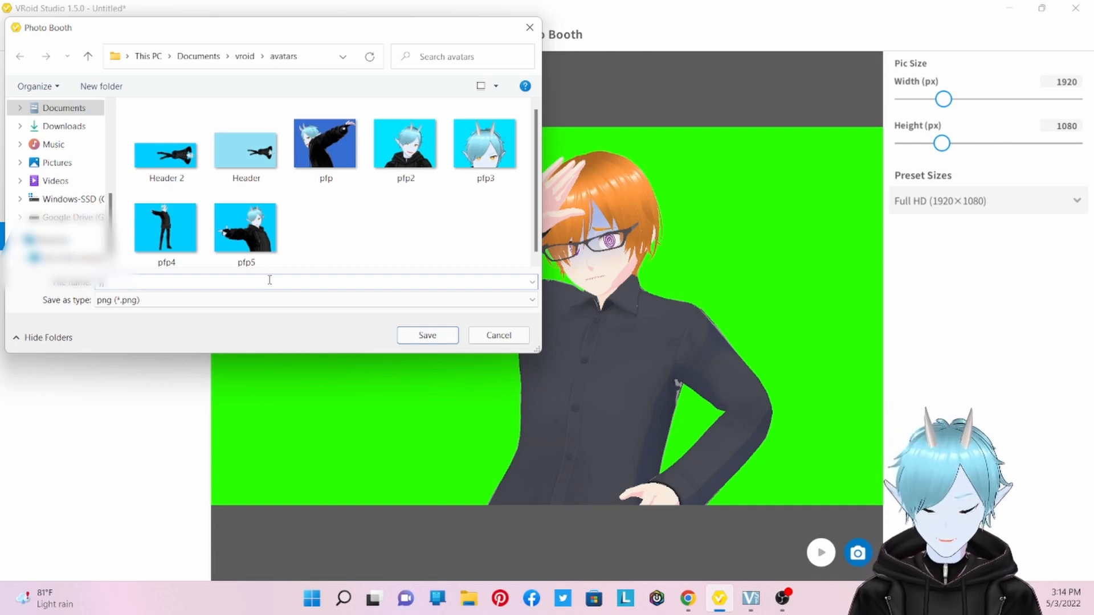
text(youtub)
key(BackSpace)
key(BackSpace)
key(BackSpace)
key(BackSpace)
key(BackSpace)
key(BackSpace)
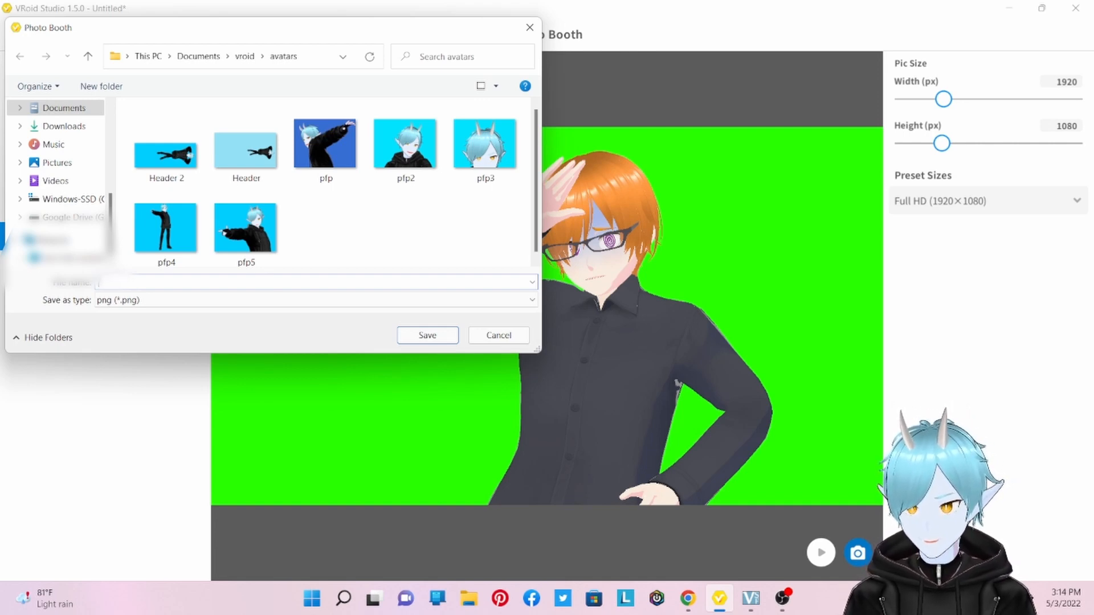
text(YOUTUBE tU)
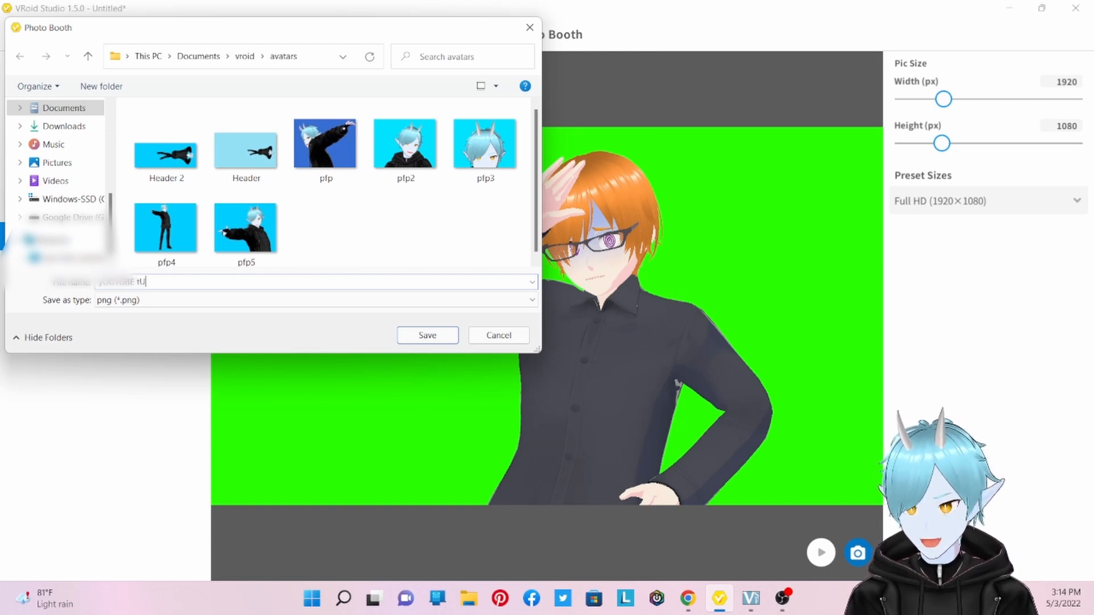
key(Caps_Lock)
text(U)
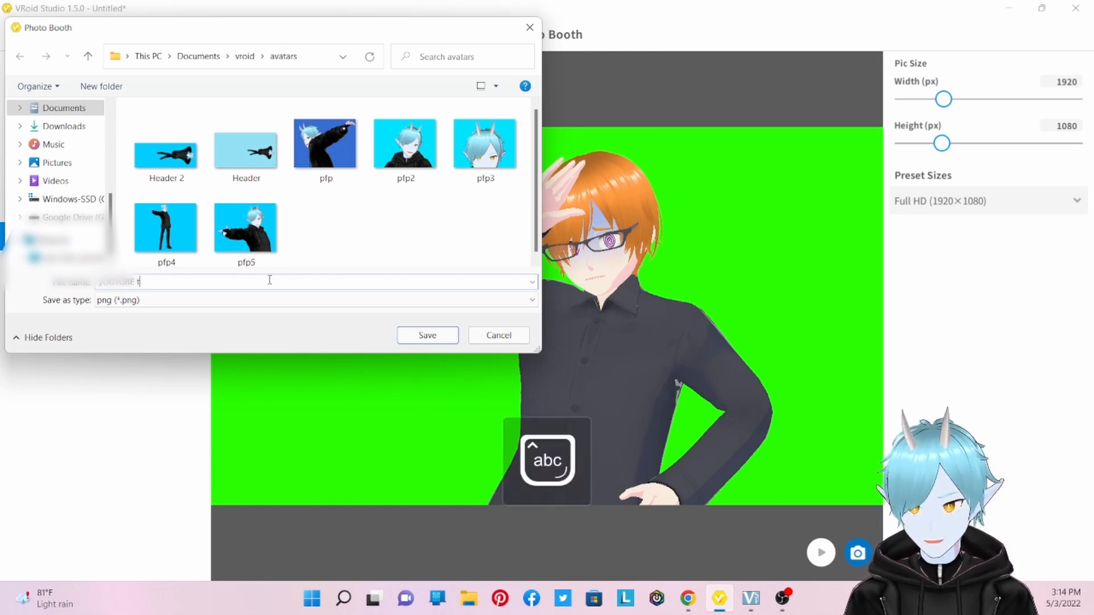
key(BackSpace)
key(BackSpace)
key(BackSpace)
key(BackSpace)
key(BackSpace)
key(BackSpace)
text(Youtu)
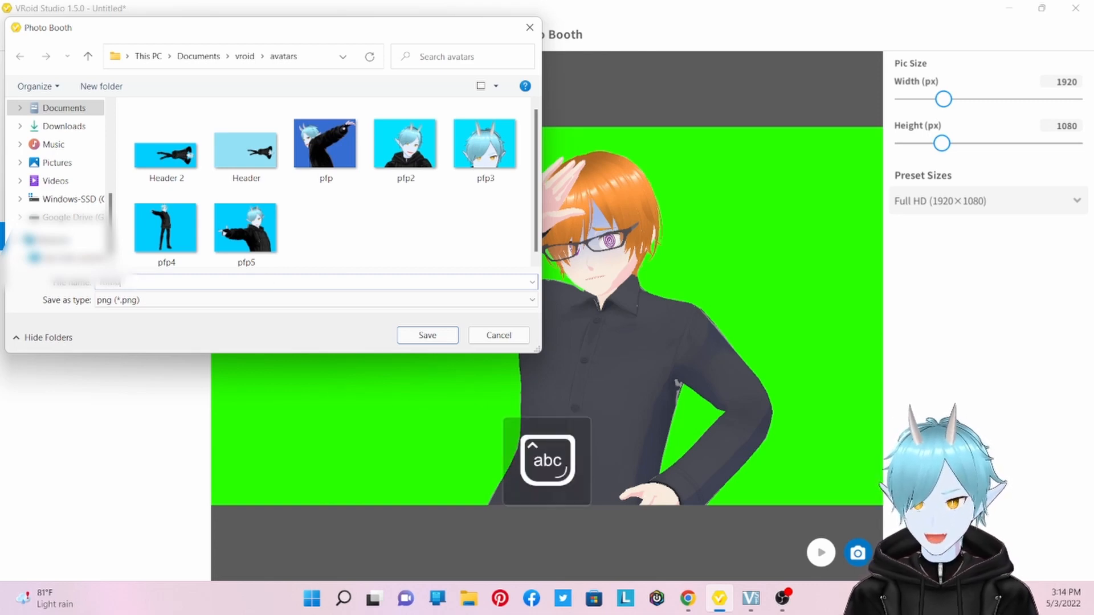
text(be Tutorial Man)
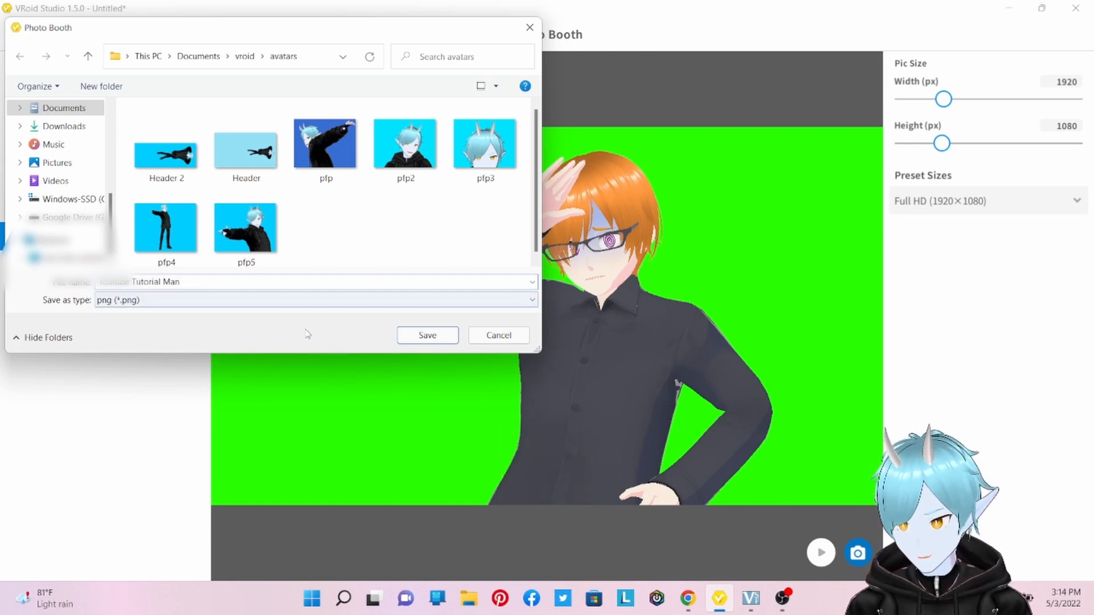
click(412, 337)
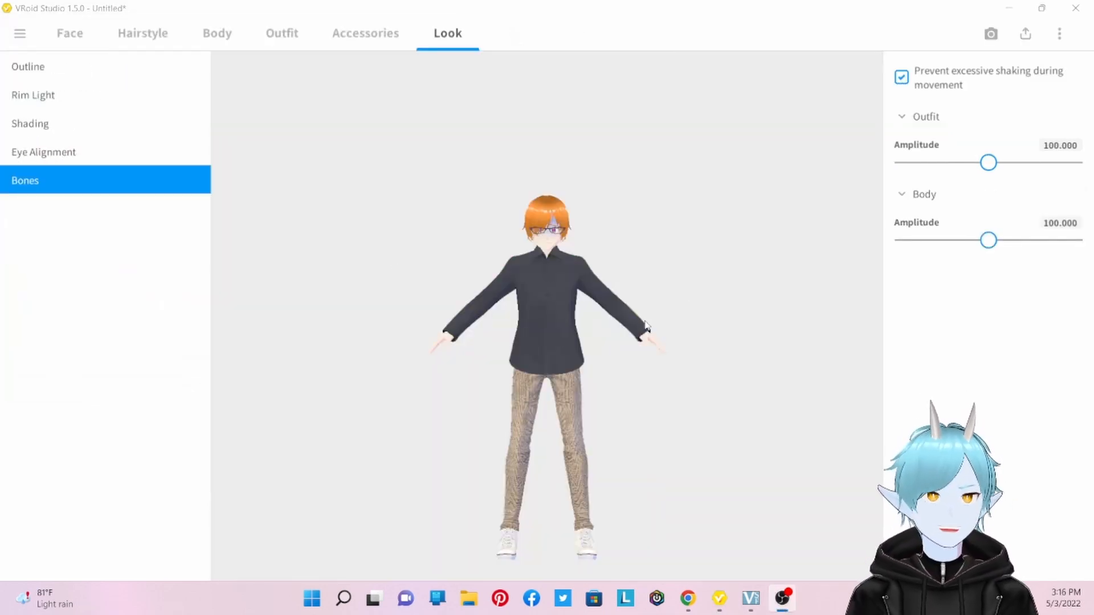
click(1027, 39)
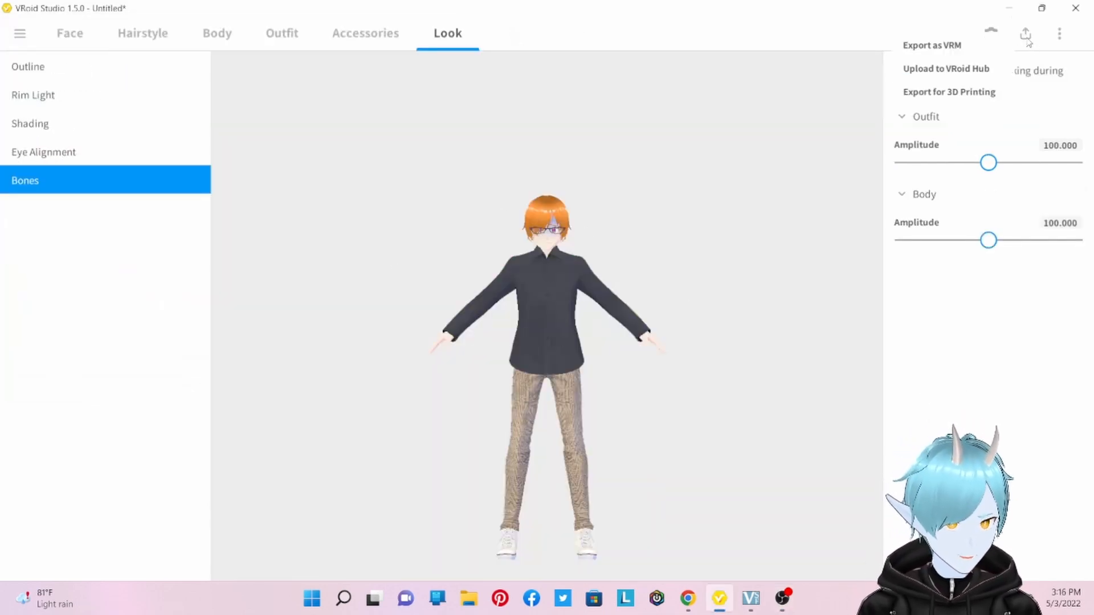
click(1025, 36)
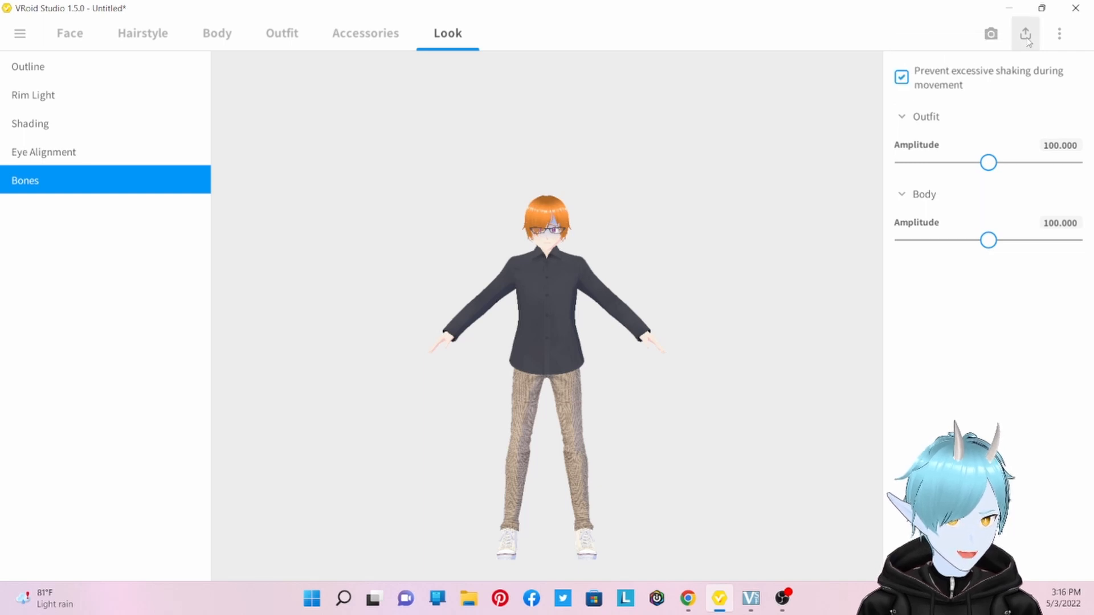
Save the model as a new VRoid file named Youtube Tutorial Man.
click(21, 35)
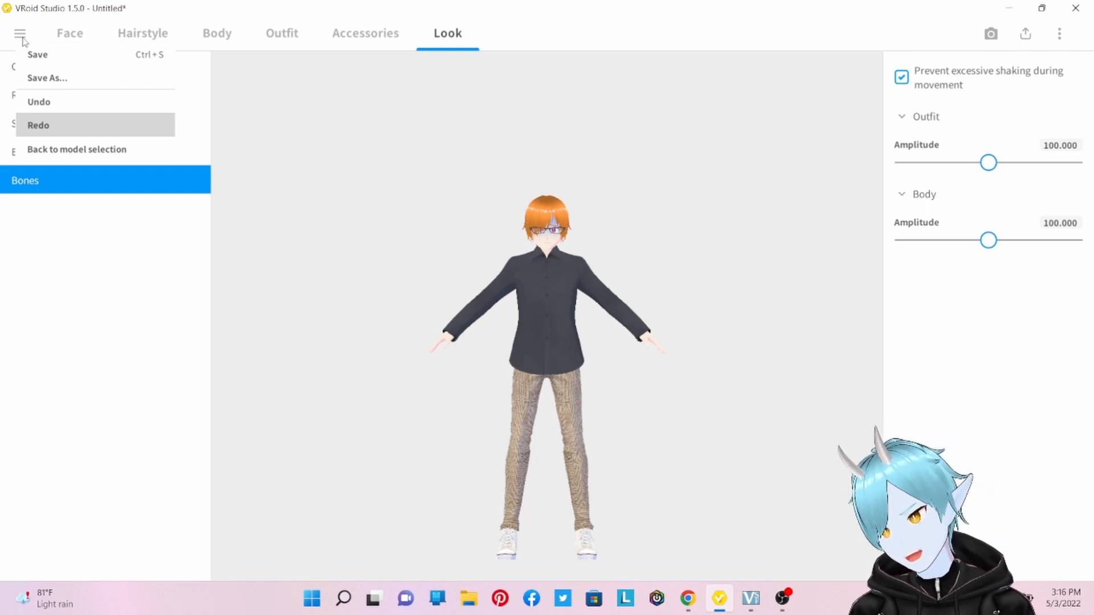
click(46, 77)
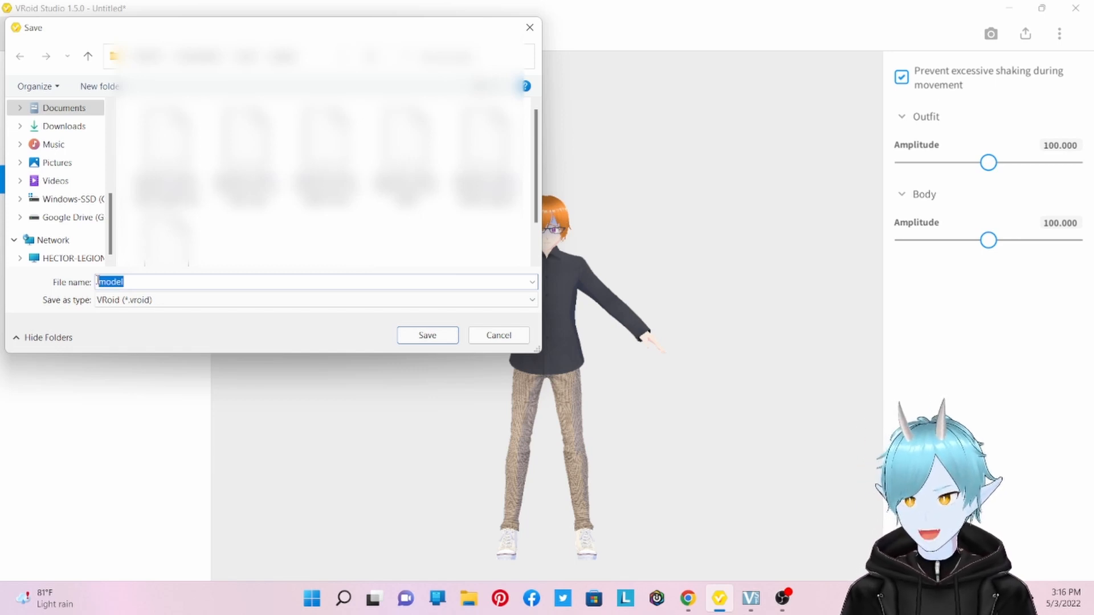
text(Yotube)
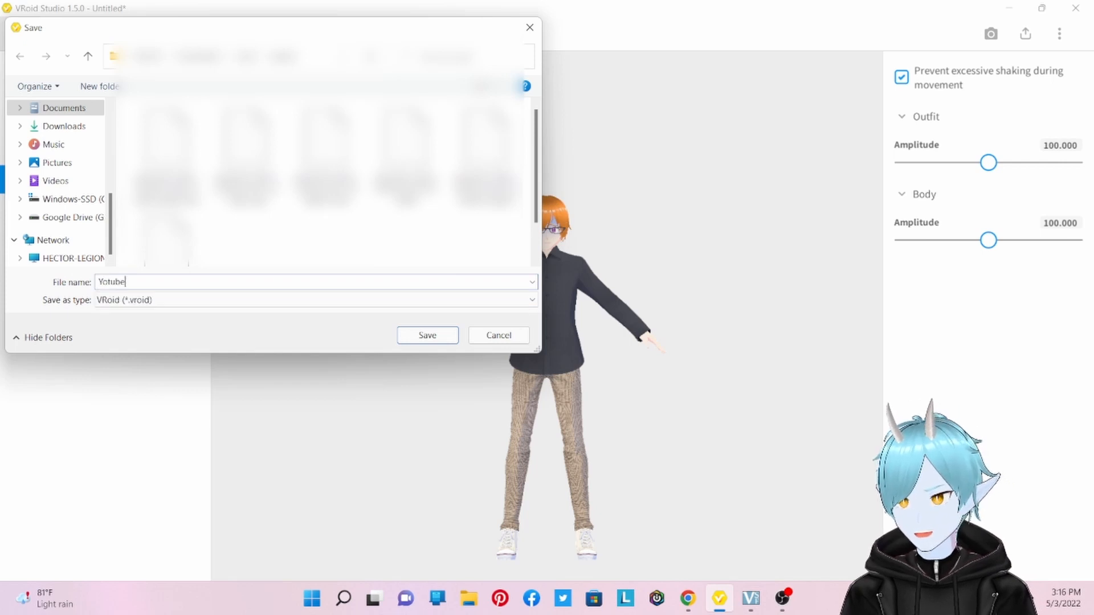
key(BackSpace)
key(BackSpace)
text(utub)
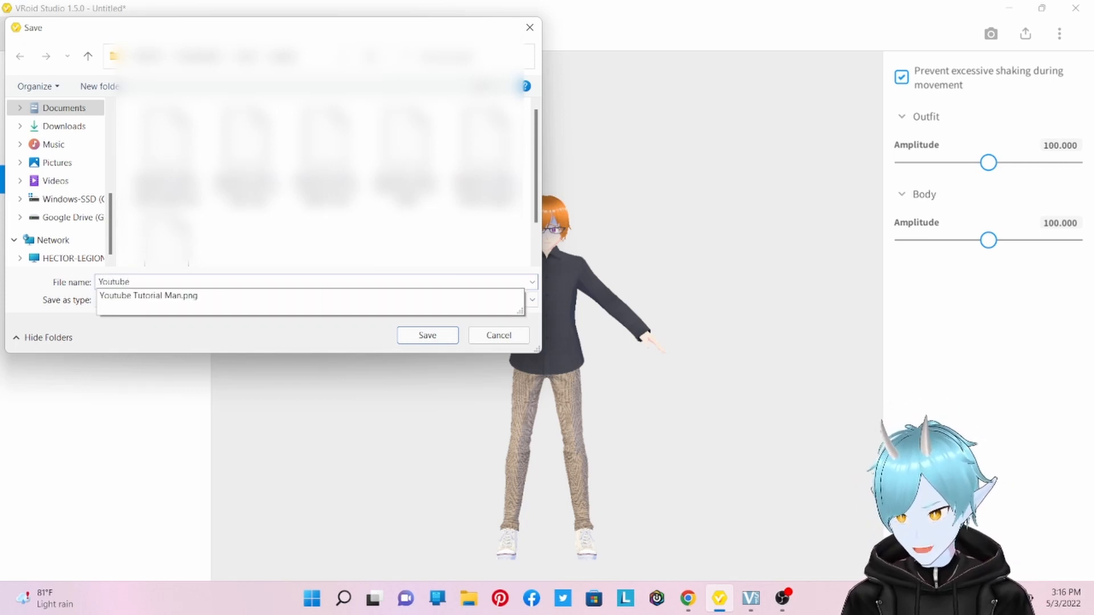
text(e Tutorial Man)
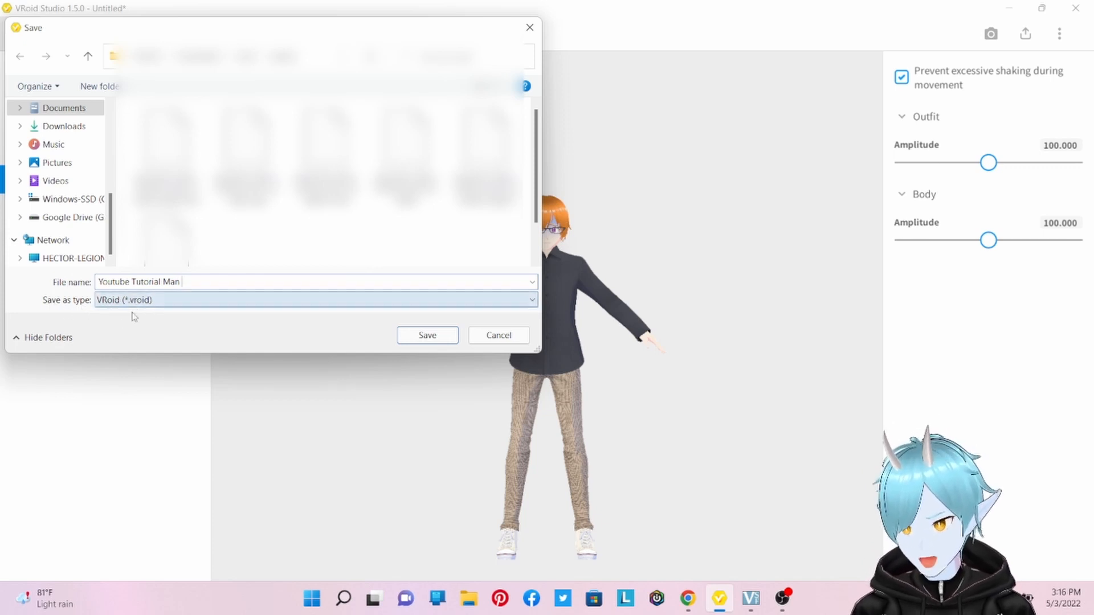
click(426, 335)
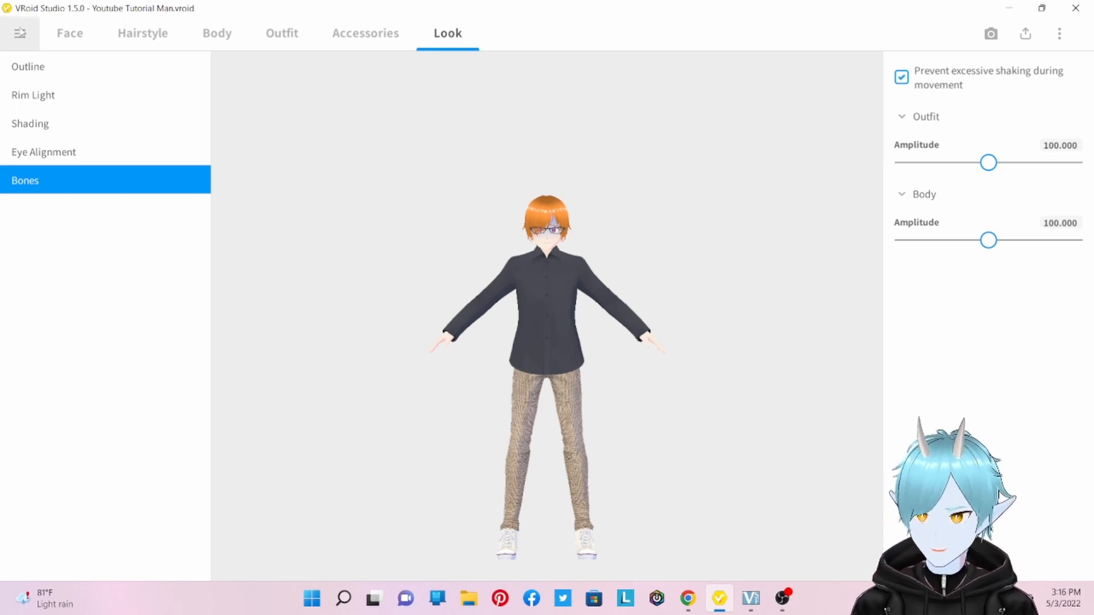
click(20, 33)
click(21, 33)
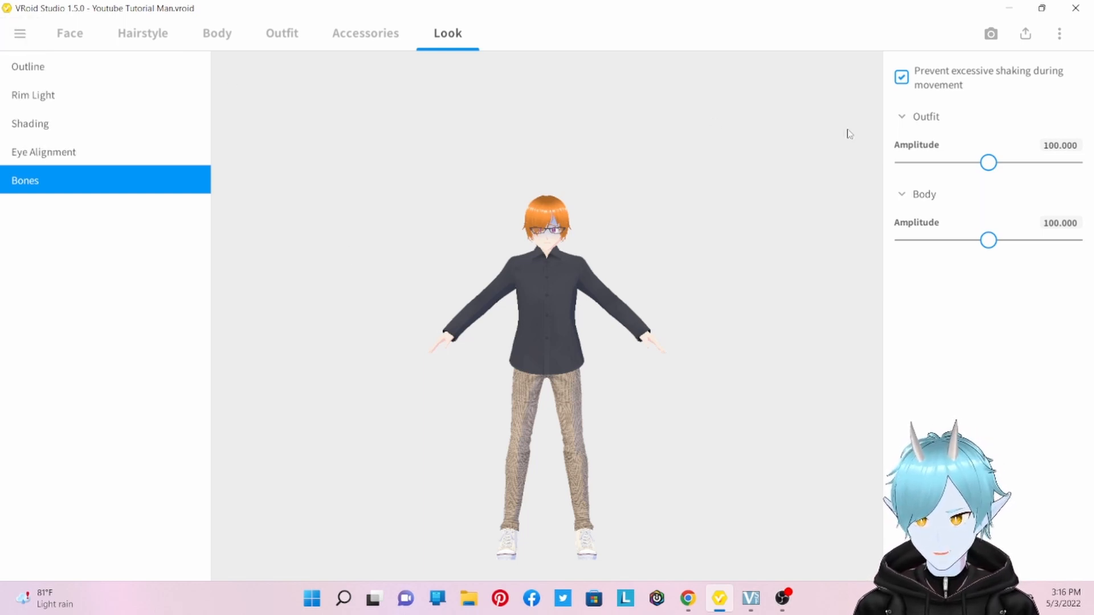
click(1060, 33)
click(1059, 34)
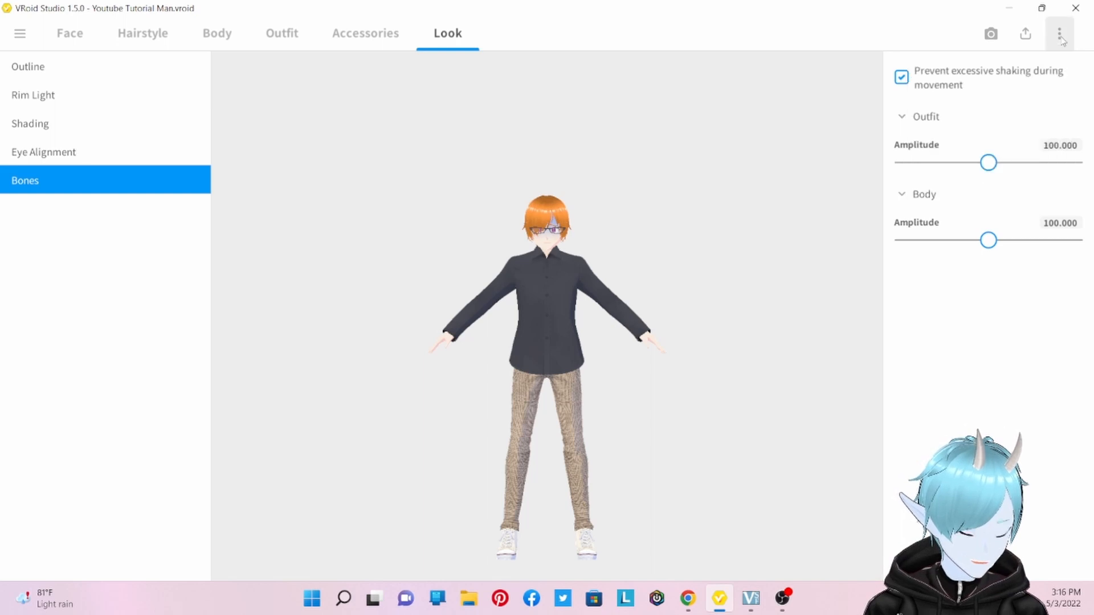
Return to the model selection and reopen the Youtube Tutorial Man model from the recently edited ones.
click(9, 31)
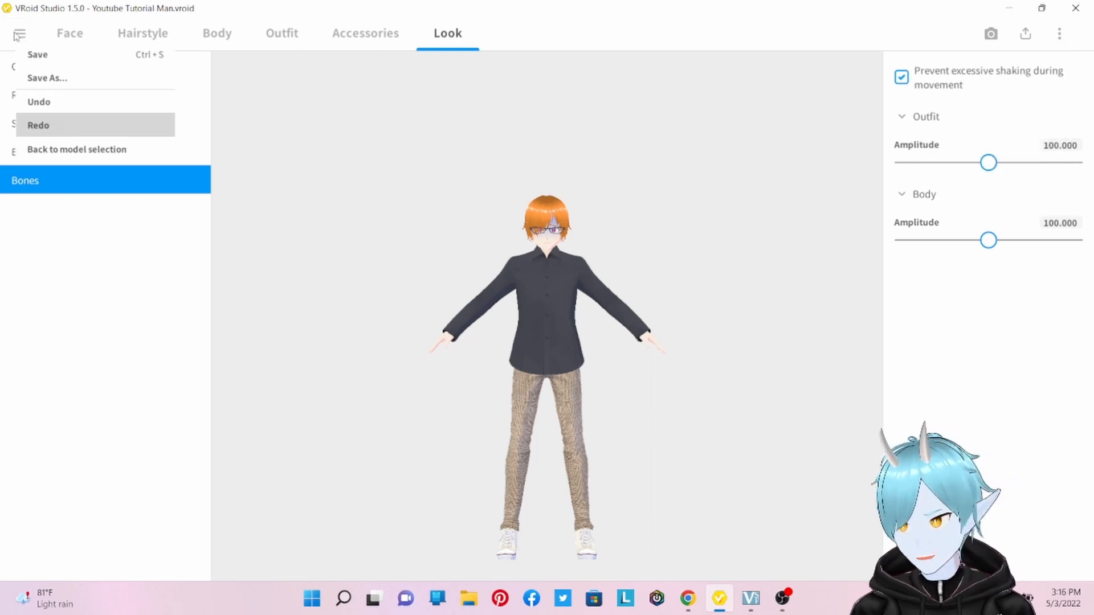
click(67, 150)
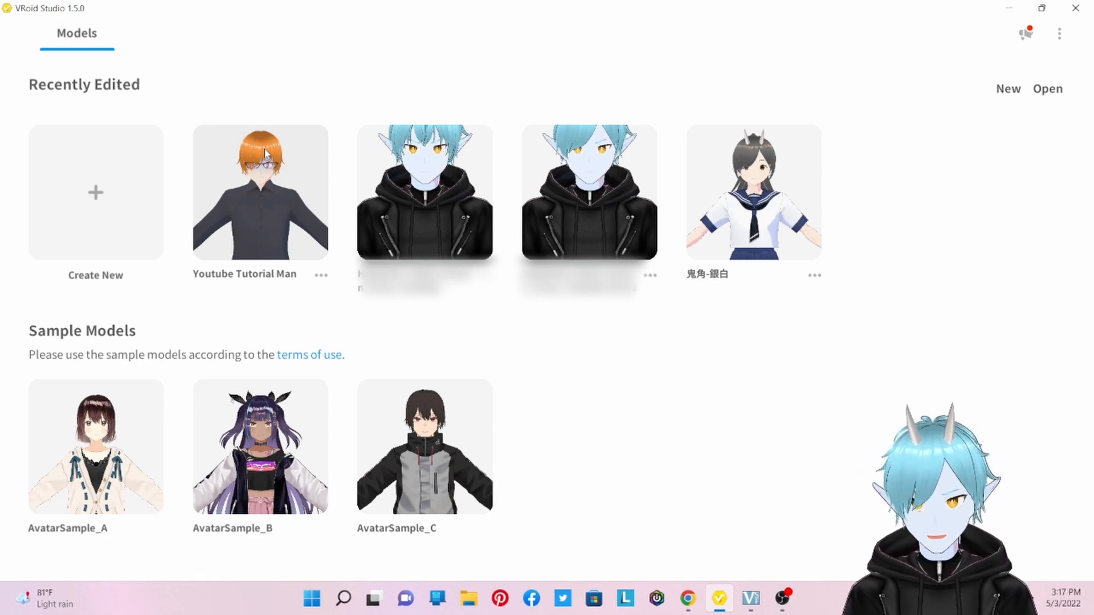
click(265, 196)
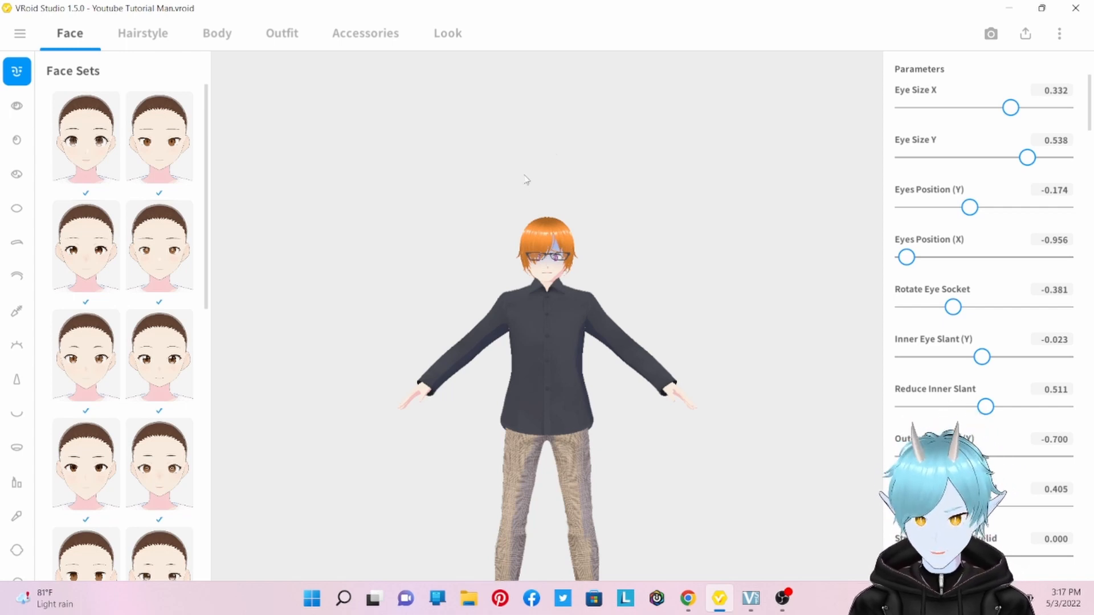
Start a VRM export of the model without reducing polygons, materials or bones, and bring up its VRM settings.
click(1054, 41)
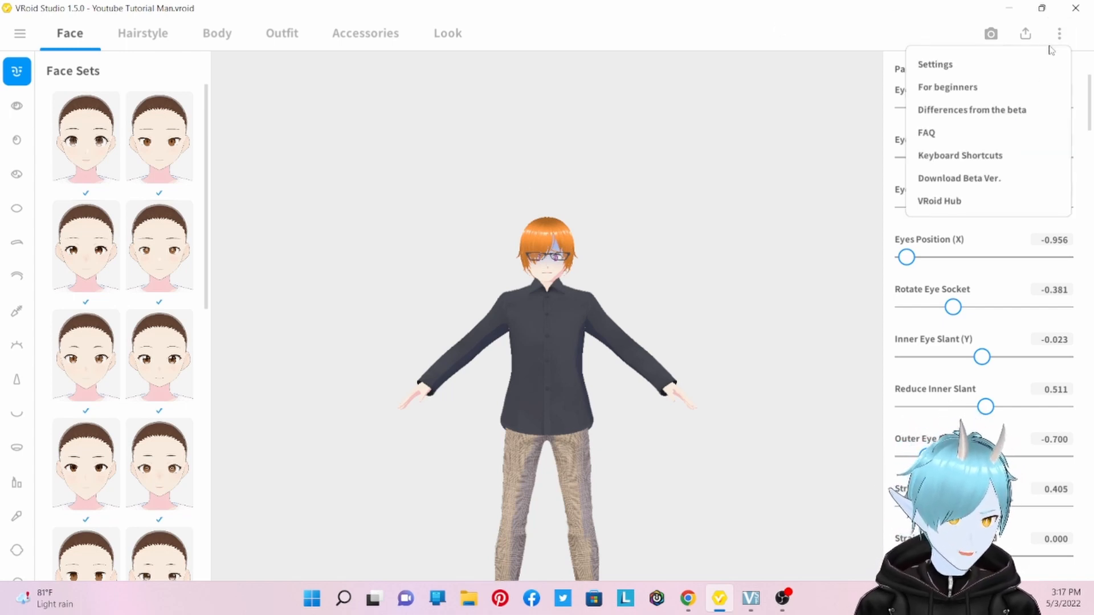
click(1022, 34)
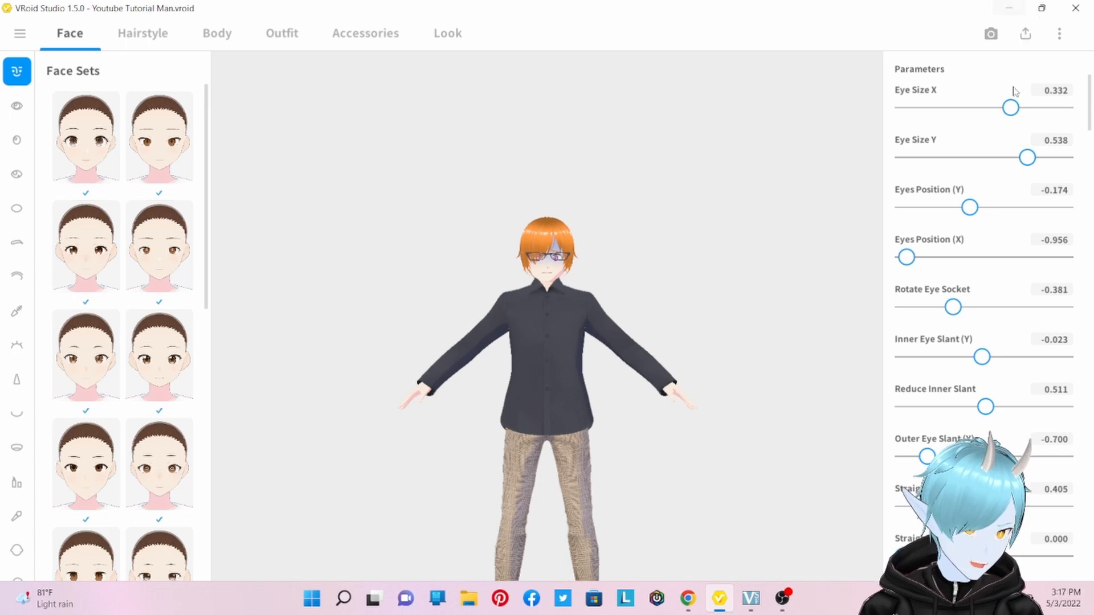
click(1024, 35)
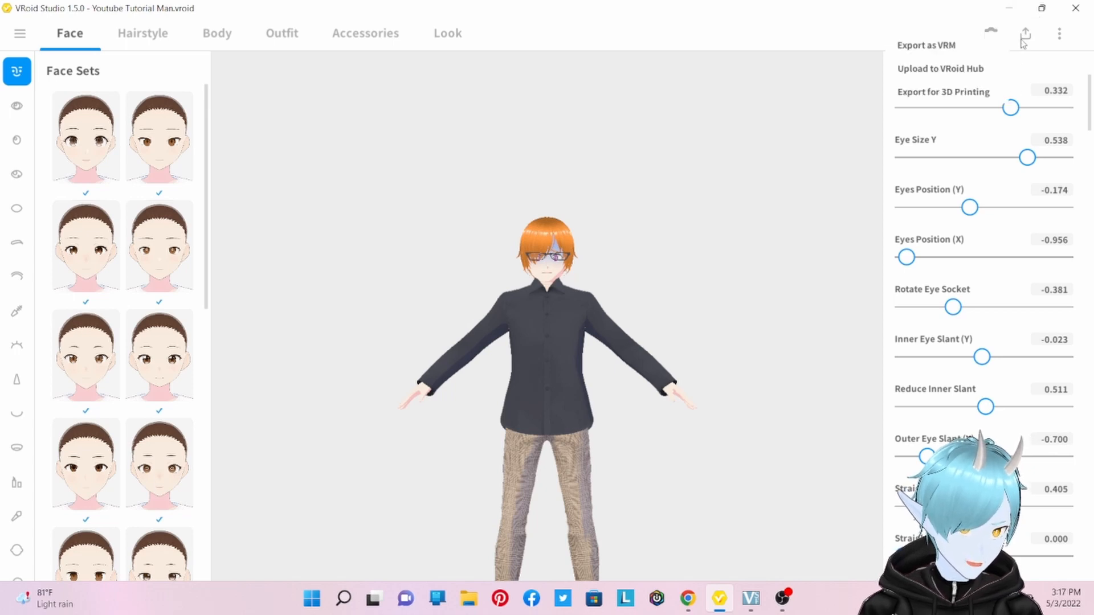
click(910, 47)
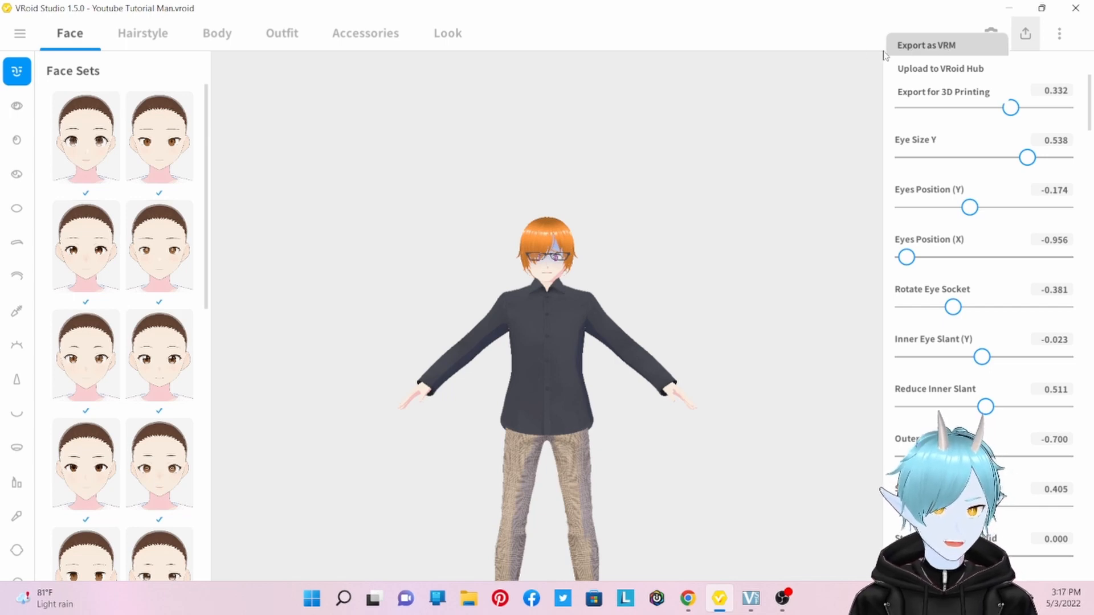
click(911, 45)
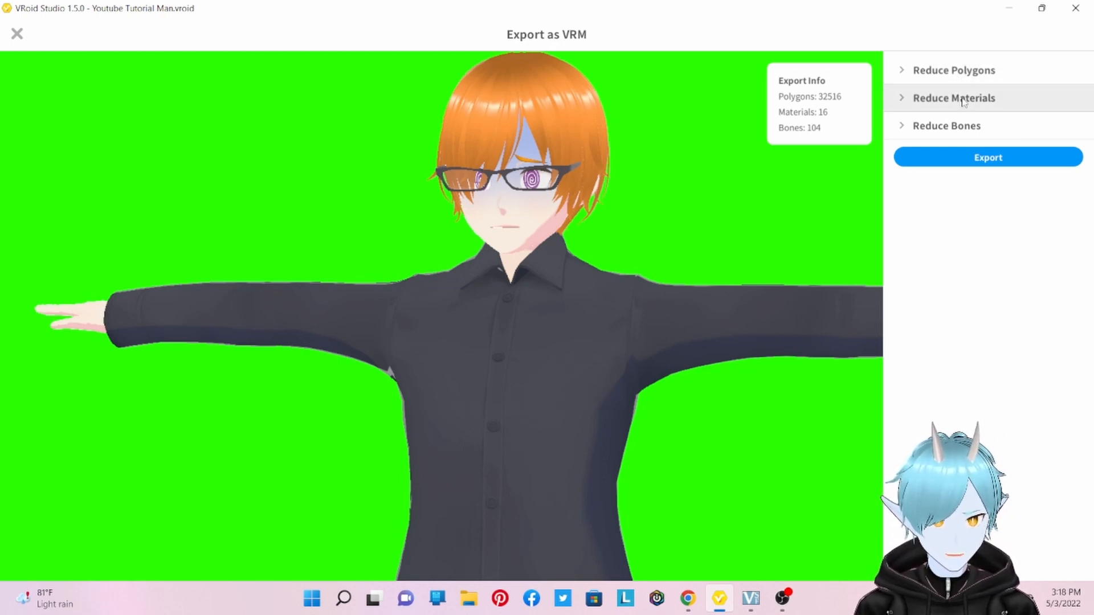
click(979, 162)
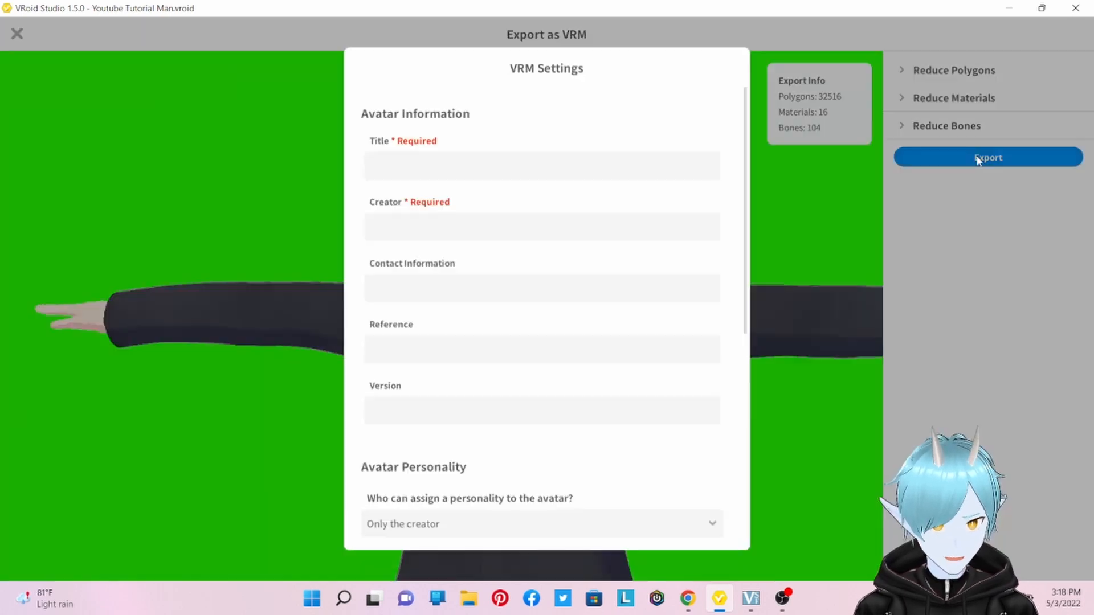
Set the avatar's title to Tutorial Man and enter the creator's name in the VRM settings.
click(412, 166)
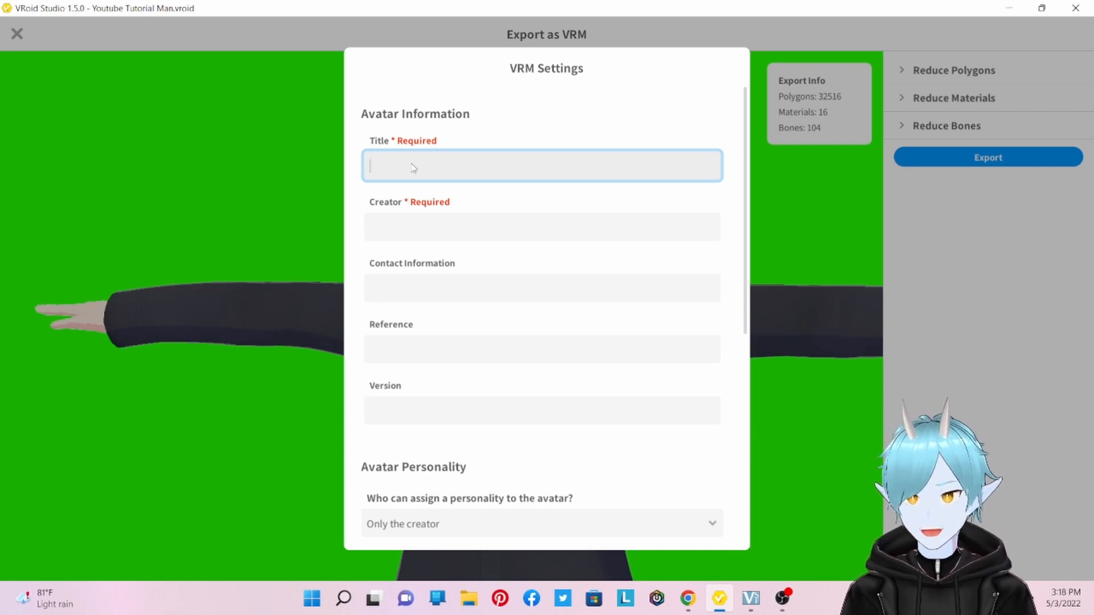
text(Tutoria)
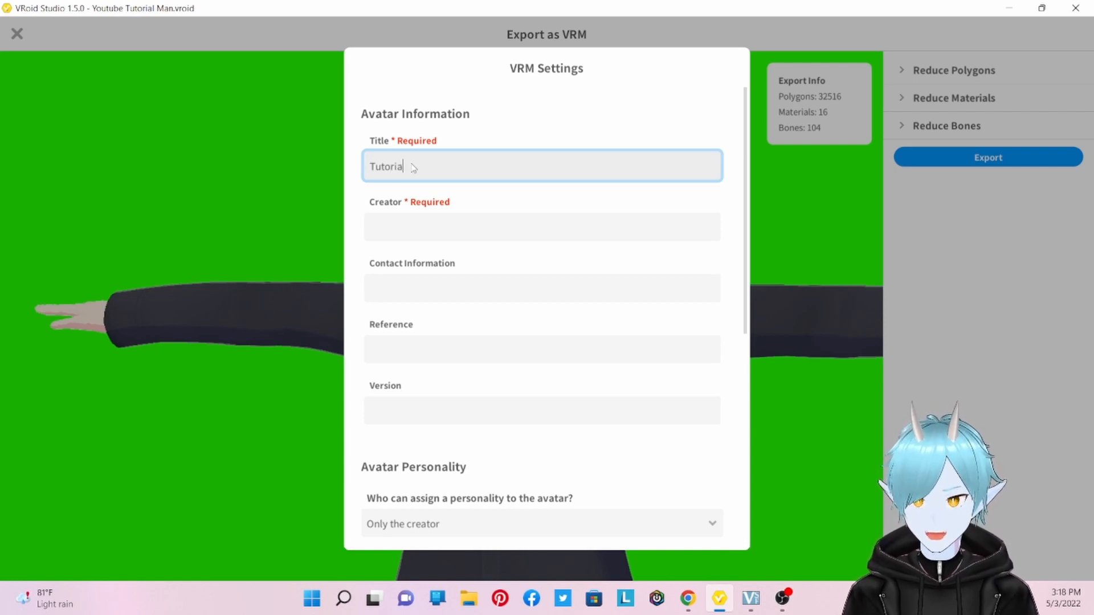
text(l Man)
click(397, 226)
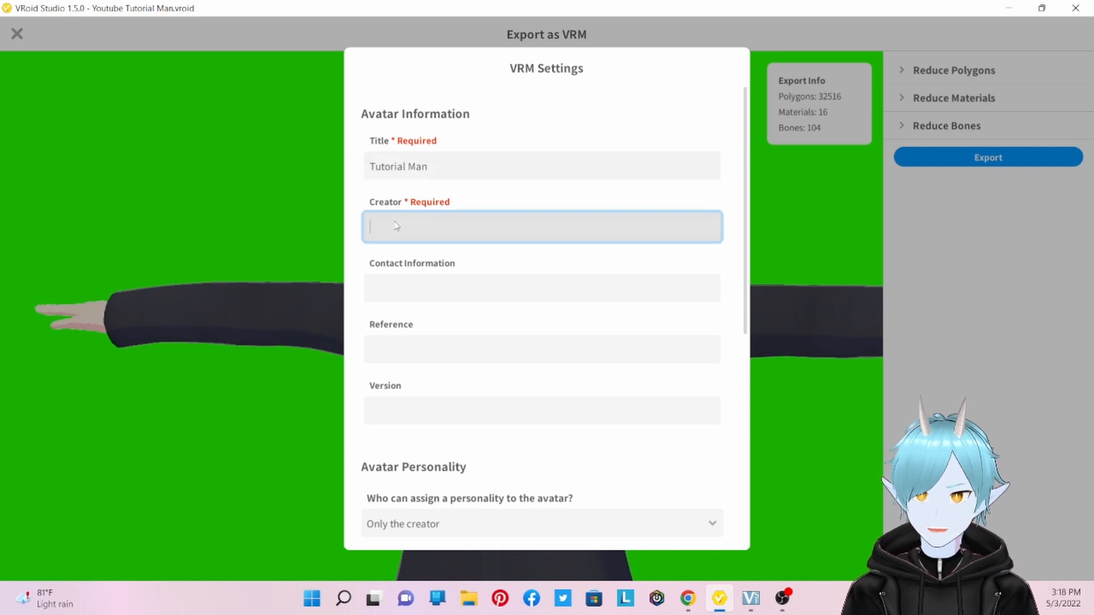
text(Alzee)
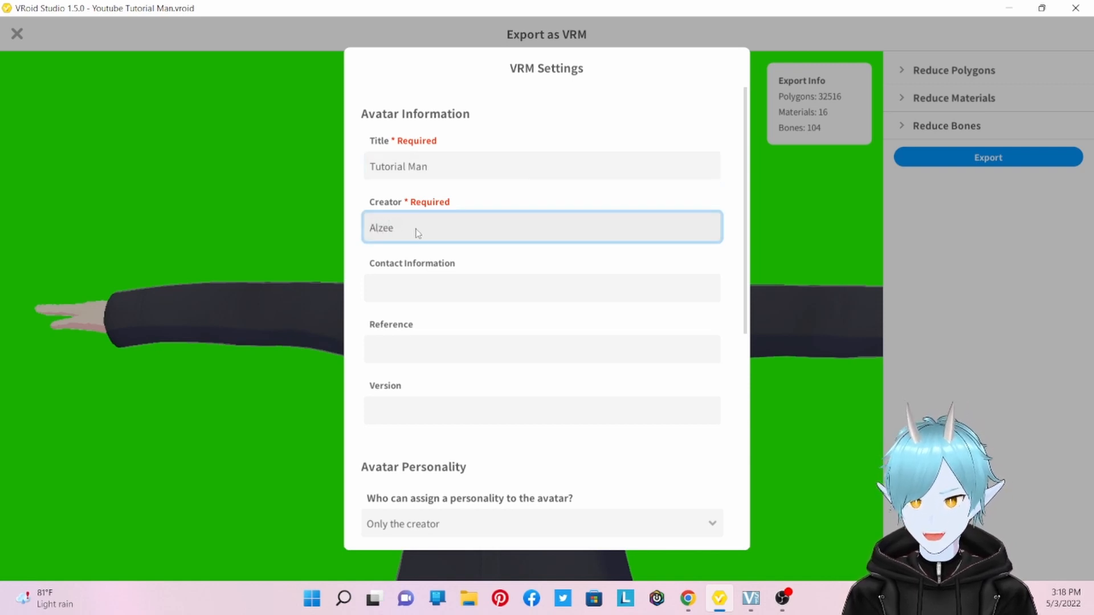
Export the avatar as the VRM file Tutorial Man in the avatars folder, then close the export view.
scroll(433, 257, down, 3)
scroll(457, 152, up, 3)
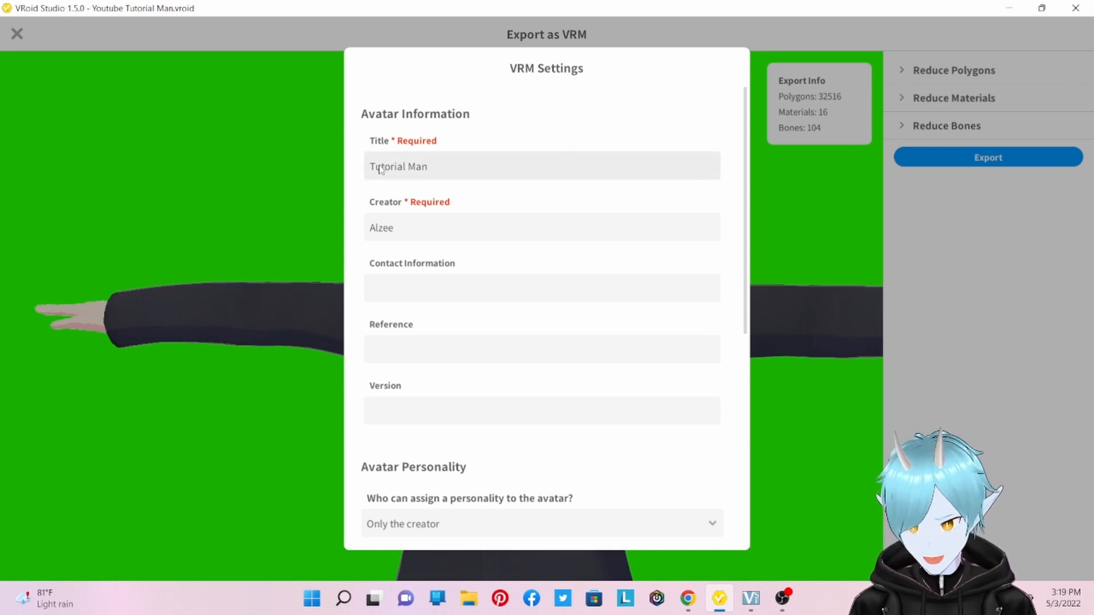
scroll(427, 219, down, 4)
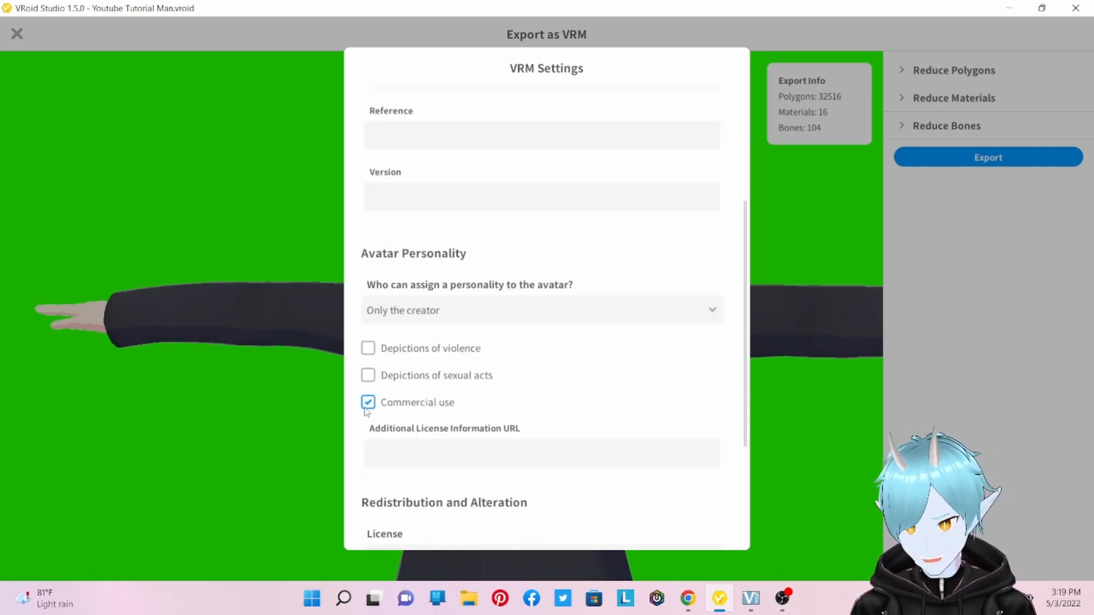
scroll(448, 325, down, 4)
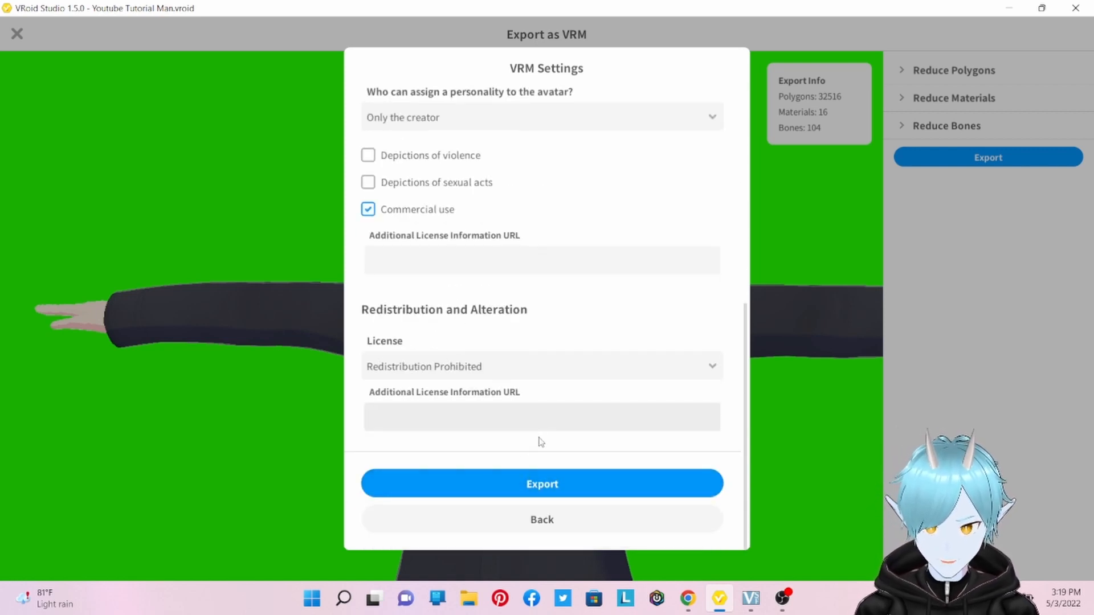
click(528, 481)
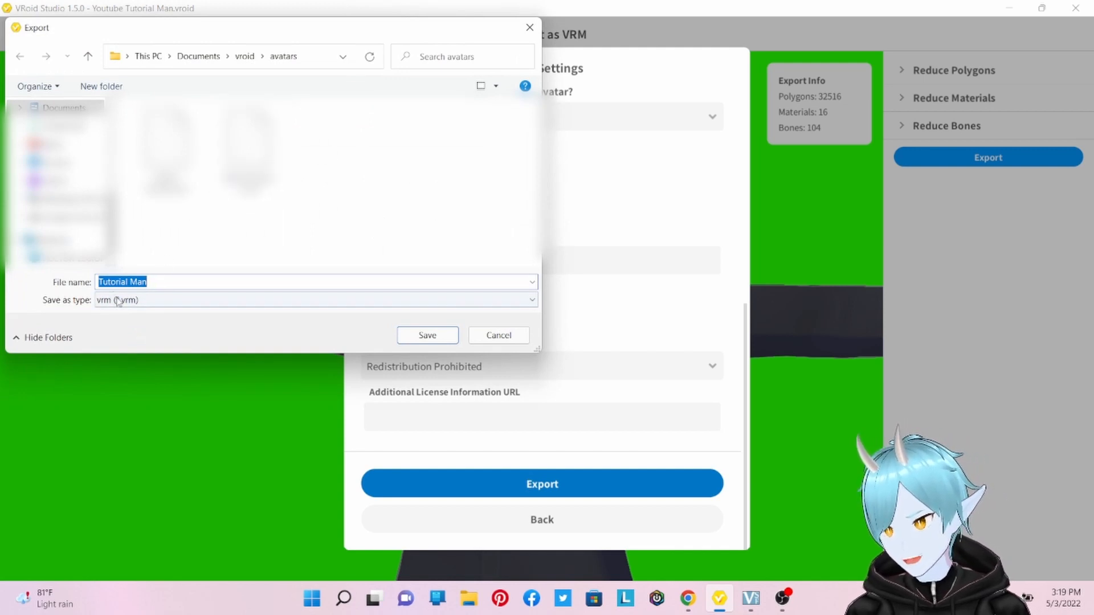
click(435, 338)
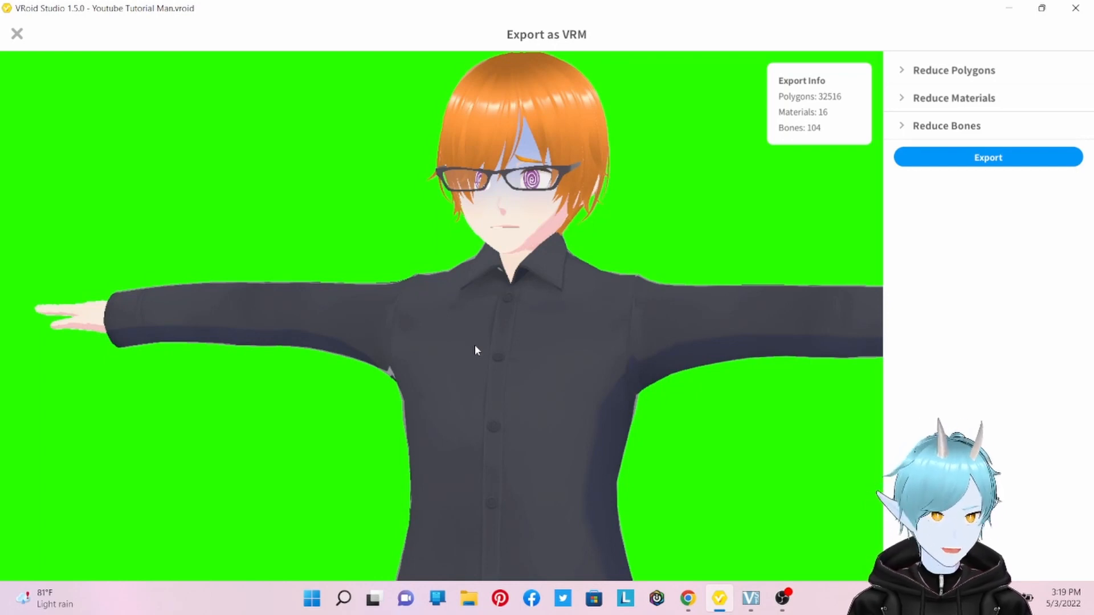
click(17, 33)
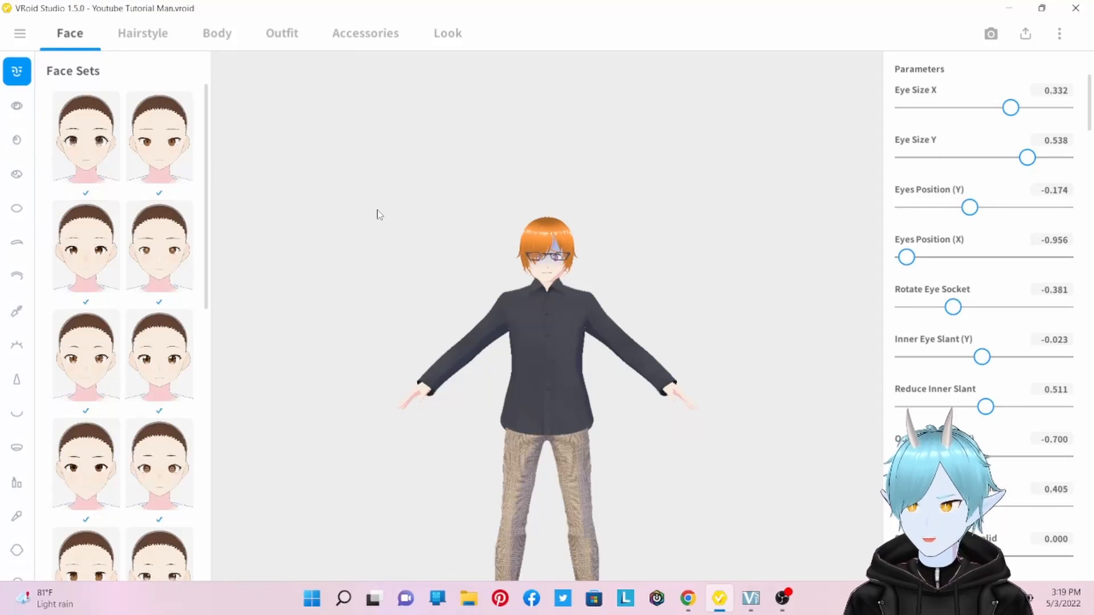